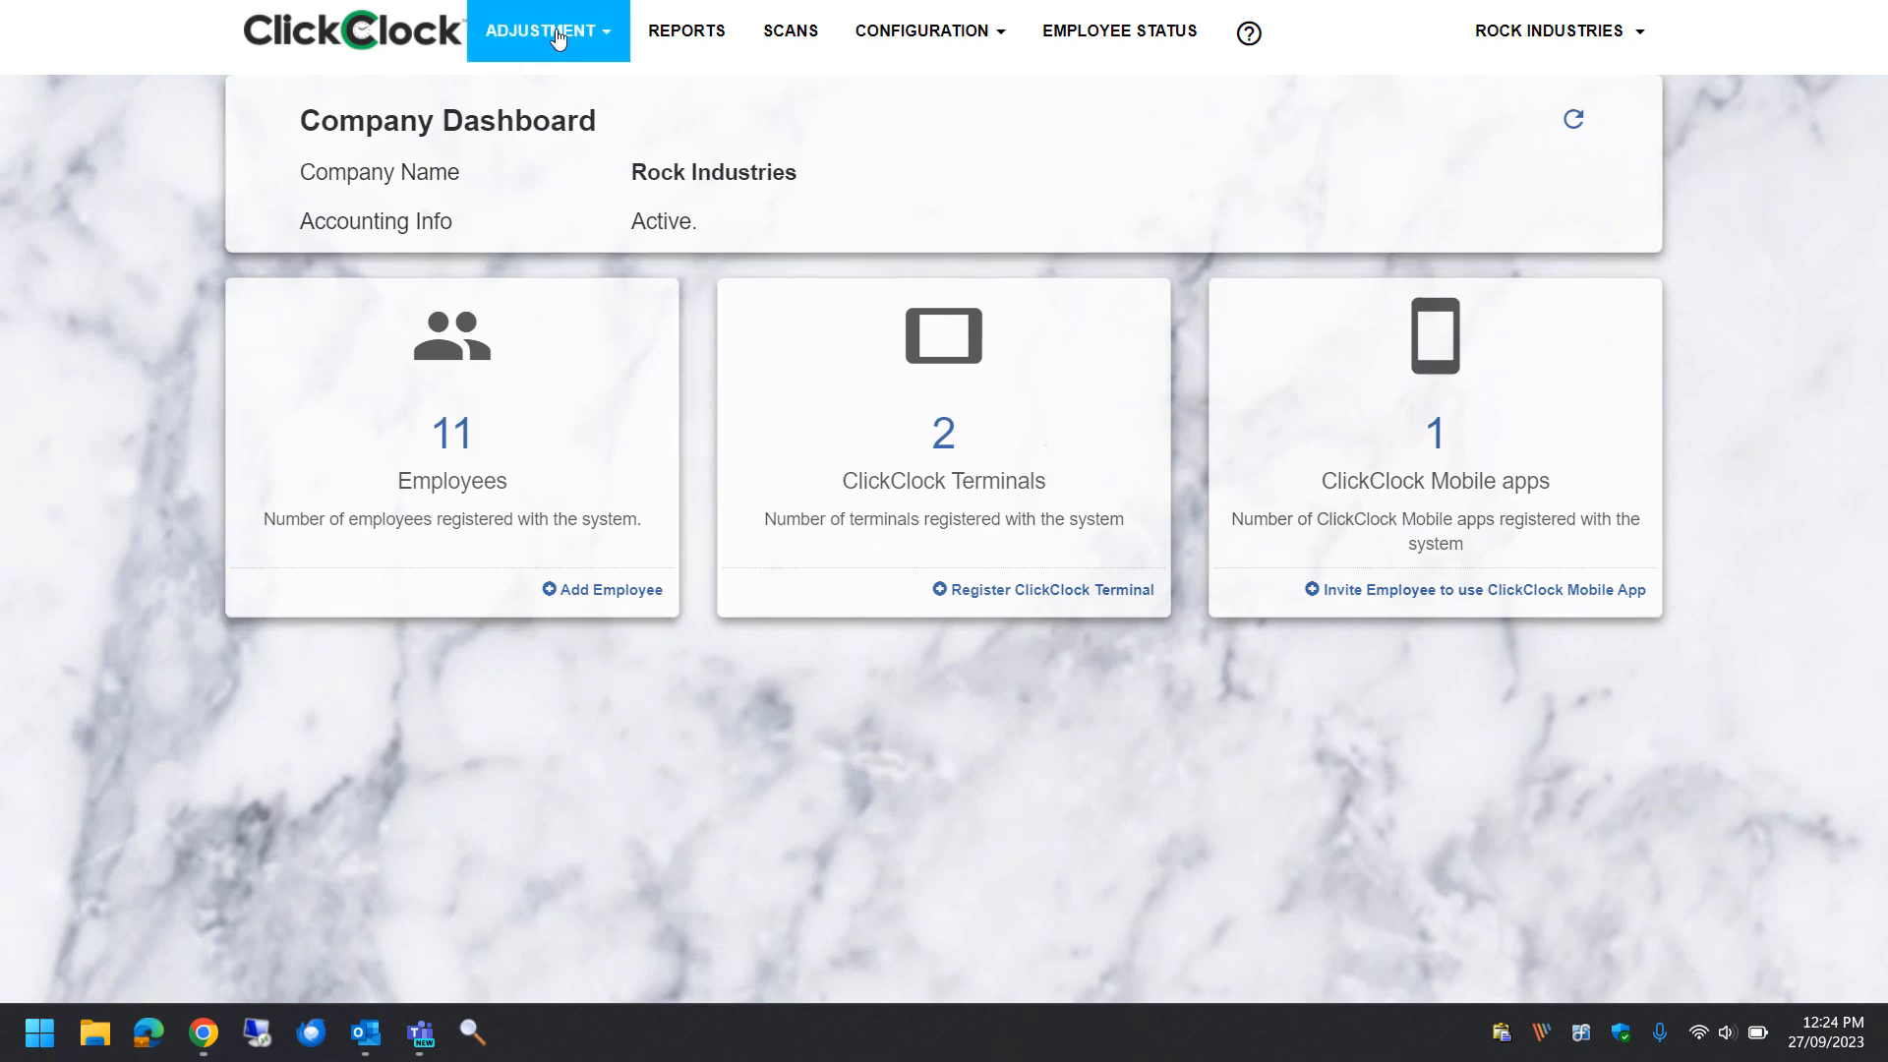
Look through the main navigation areas: adjustment options, reports, scans, configuration options, employee status, help and company account options.
{"action": "left_click", "coordinate": [605, 39]}
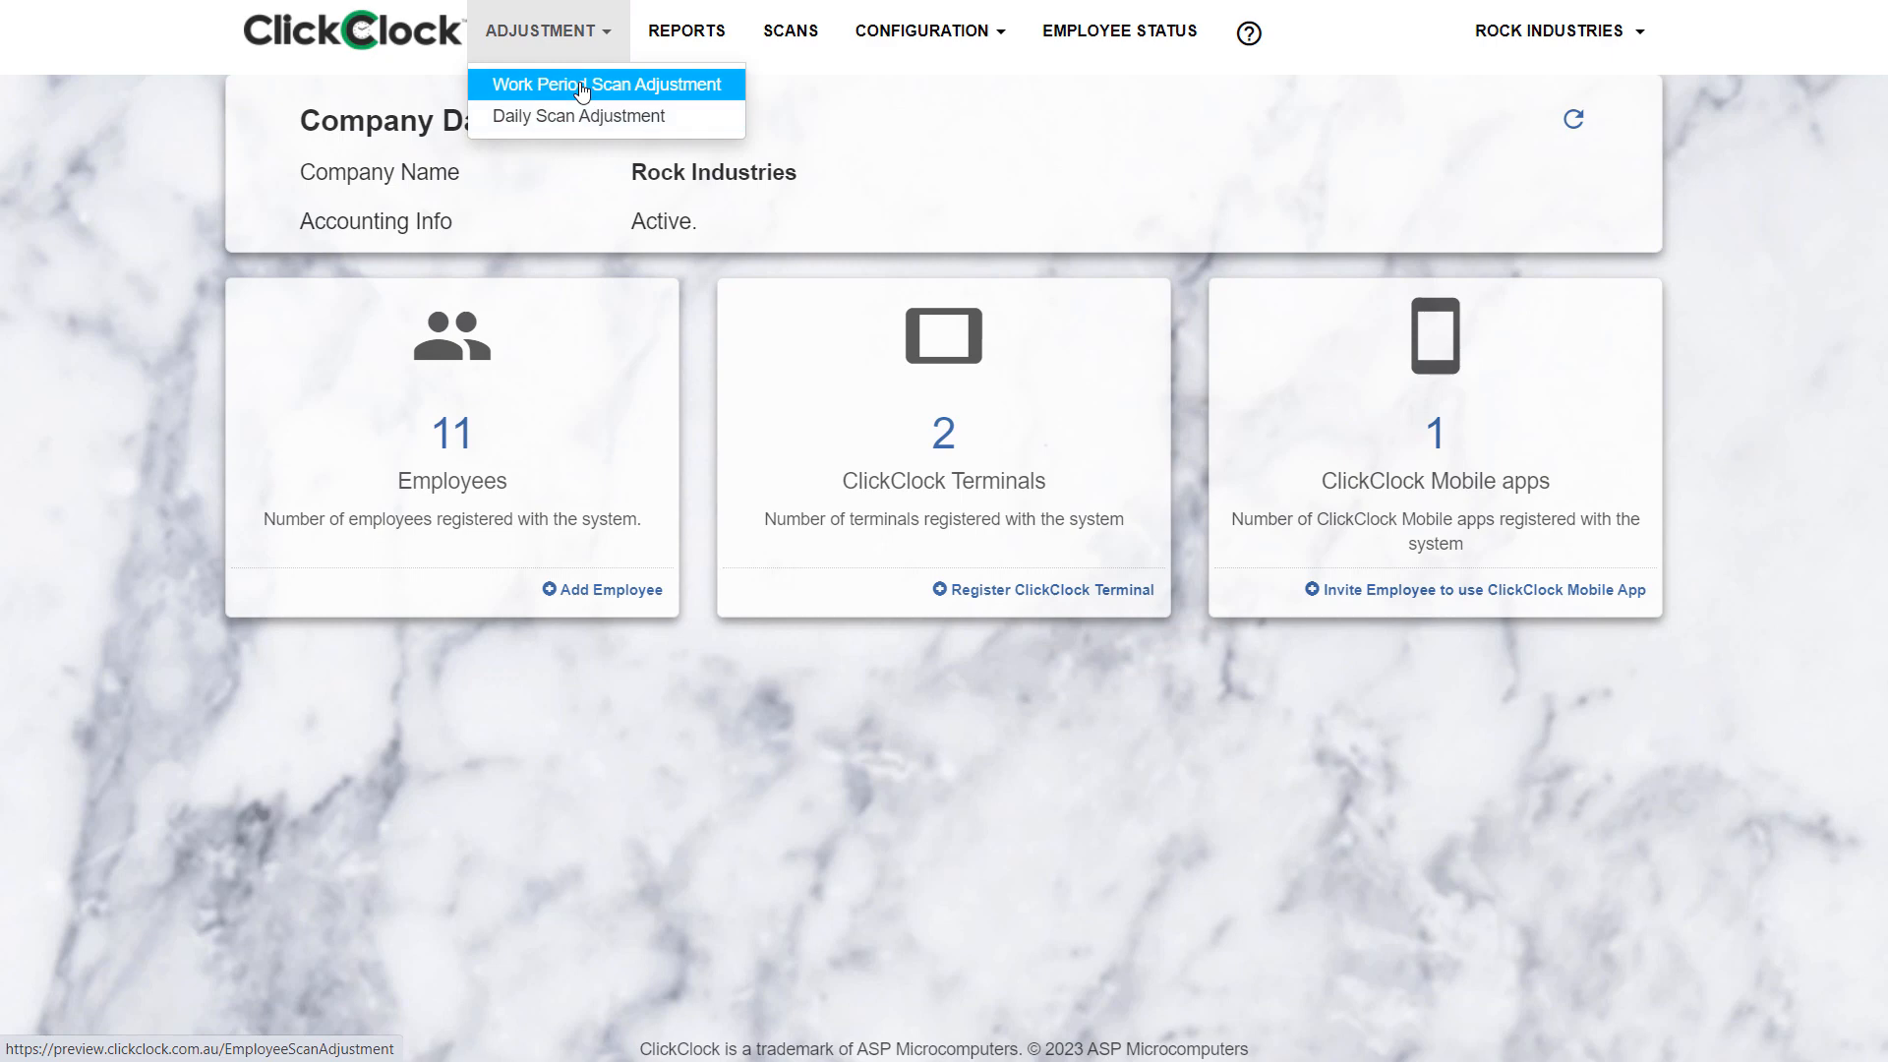
{"action": "left_click", "coordinate": [690, 36]}
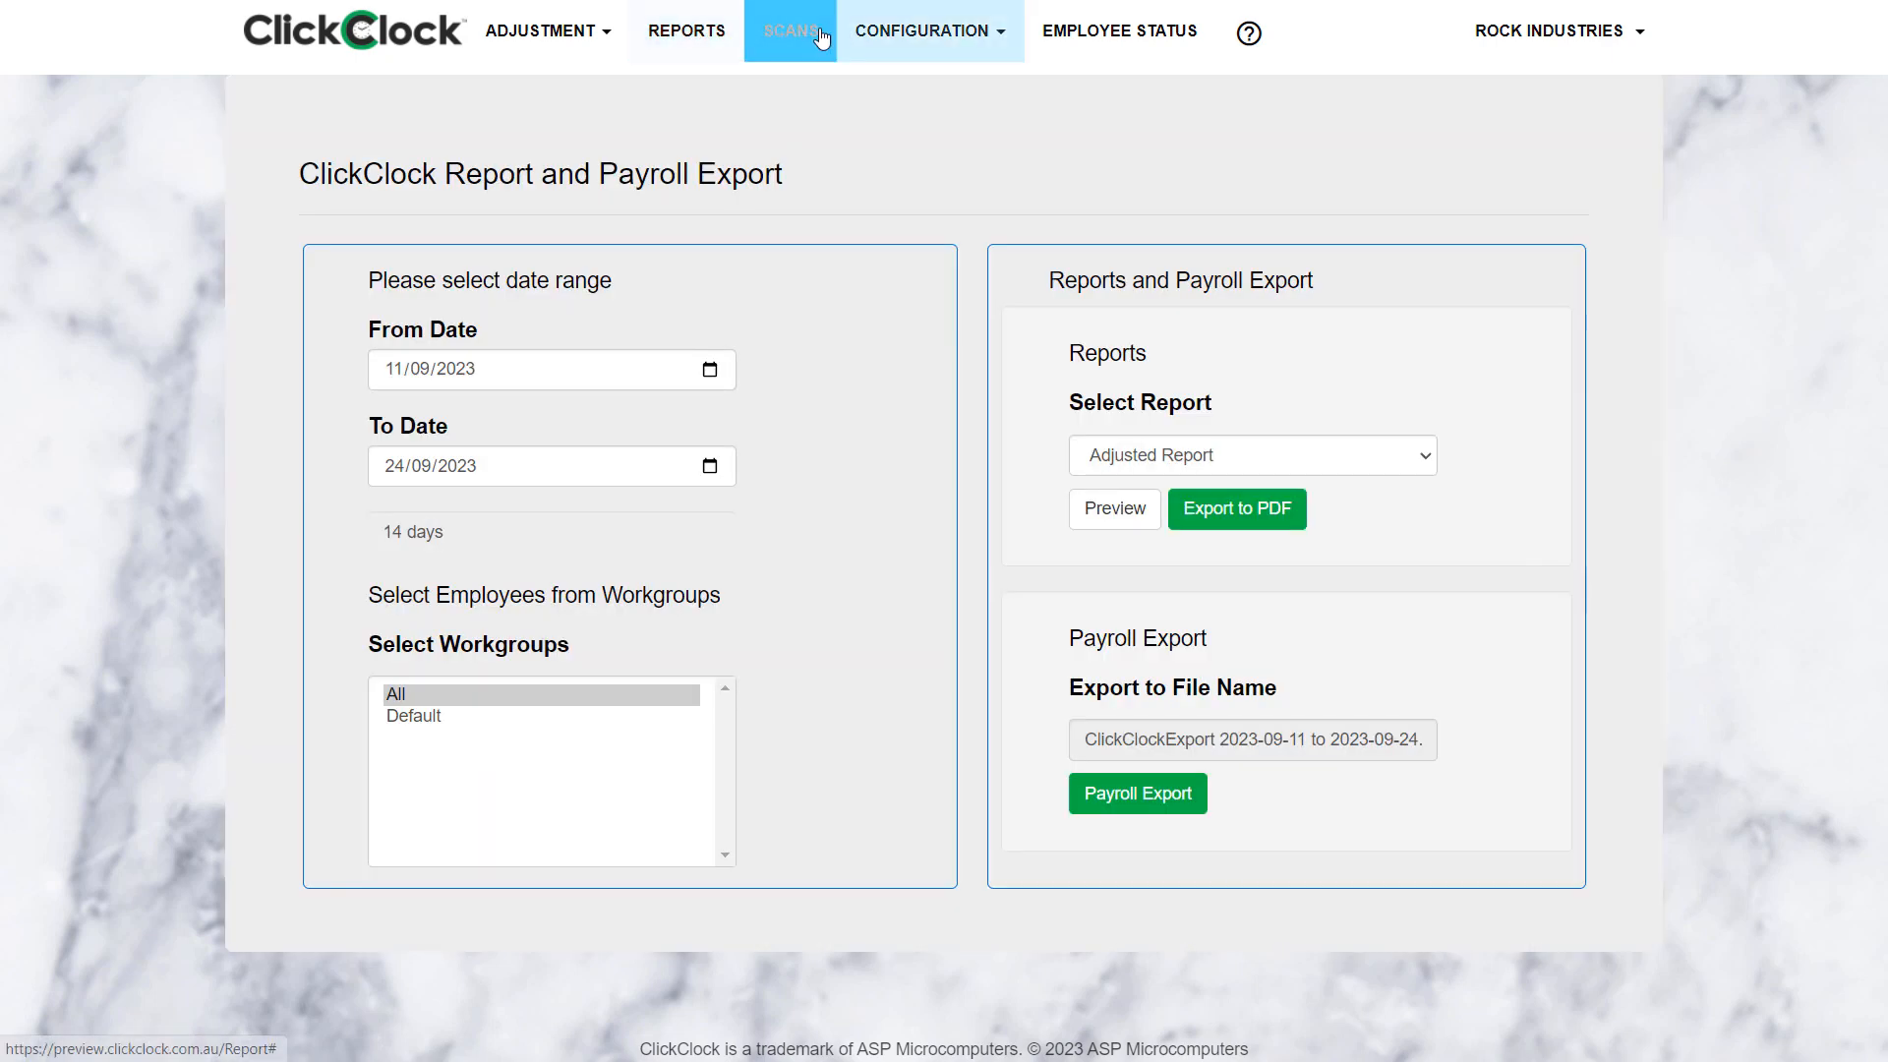
{"action": "left_click", "coordinate": [792, 35]}
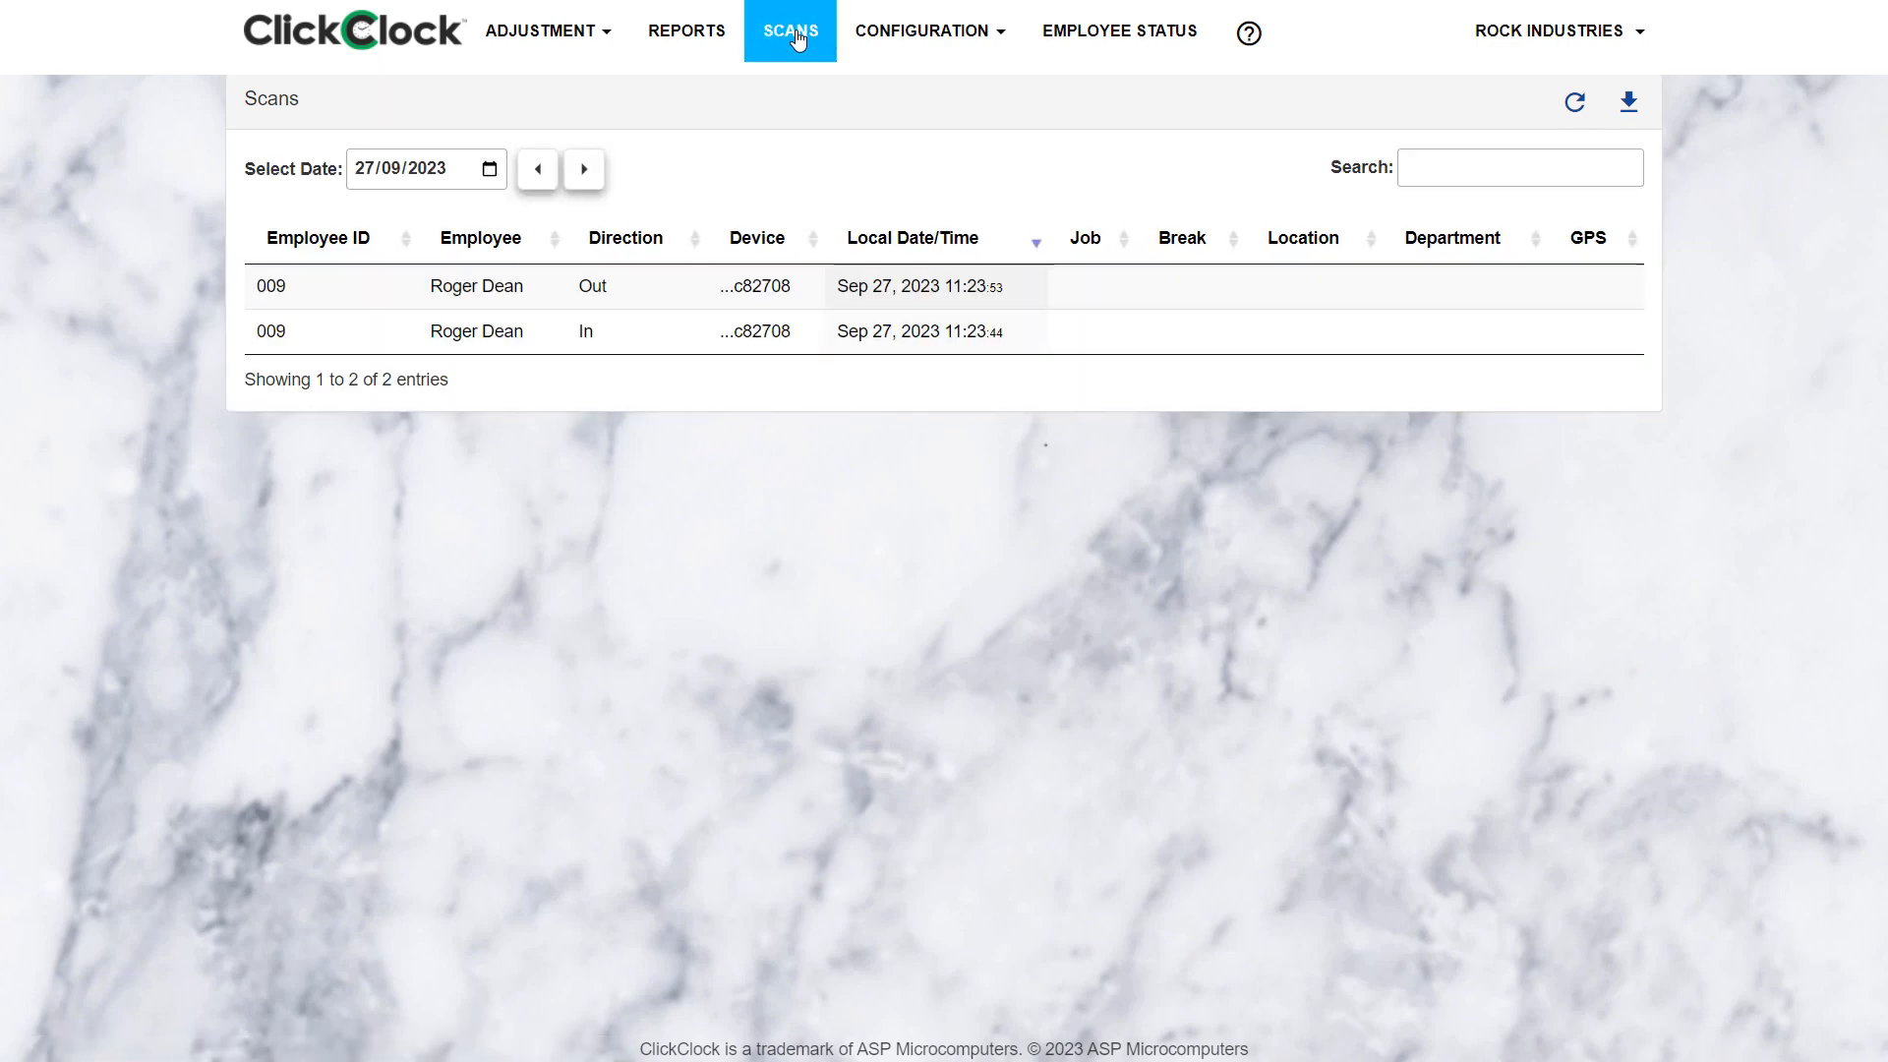
{"action": "left_click", "coordinate": [976, 35]}
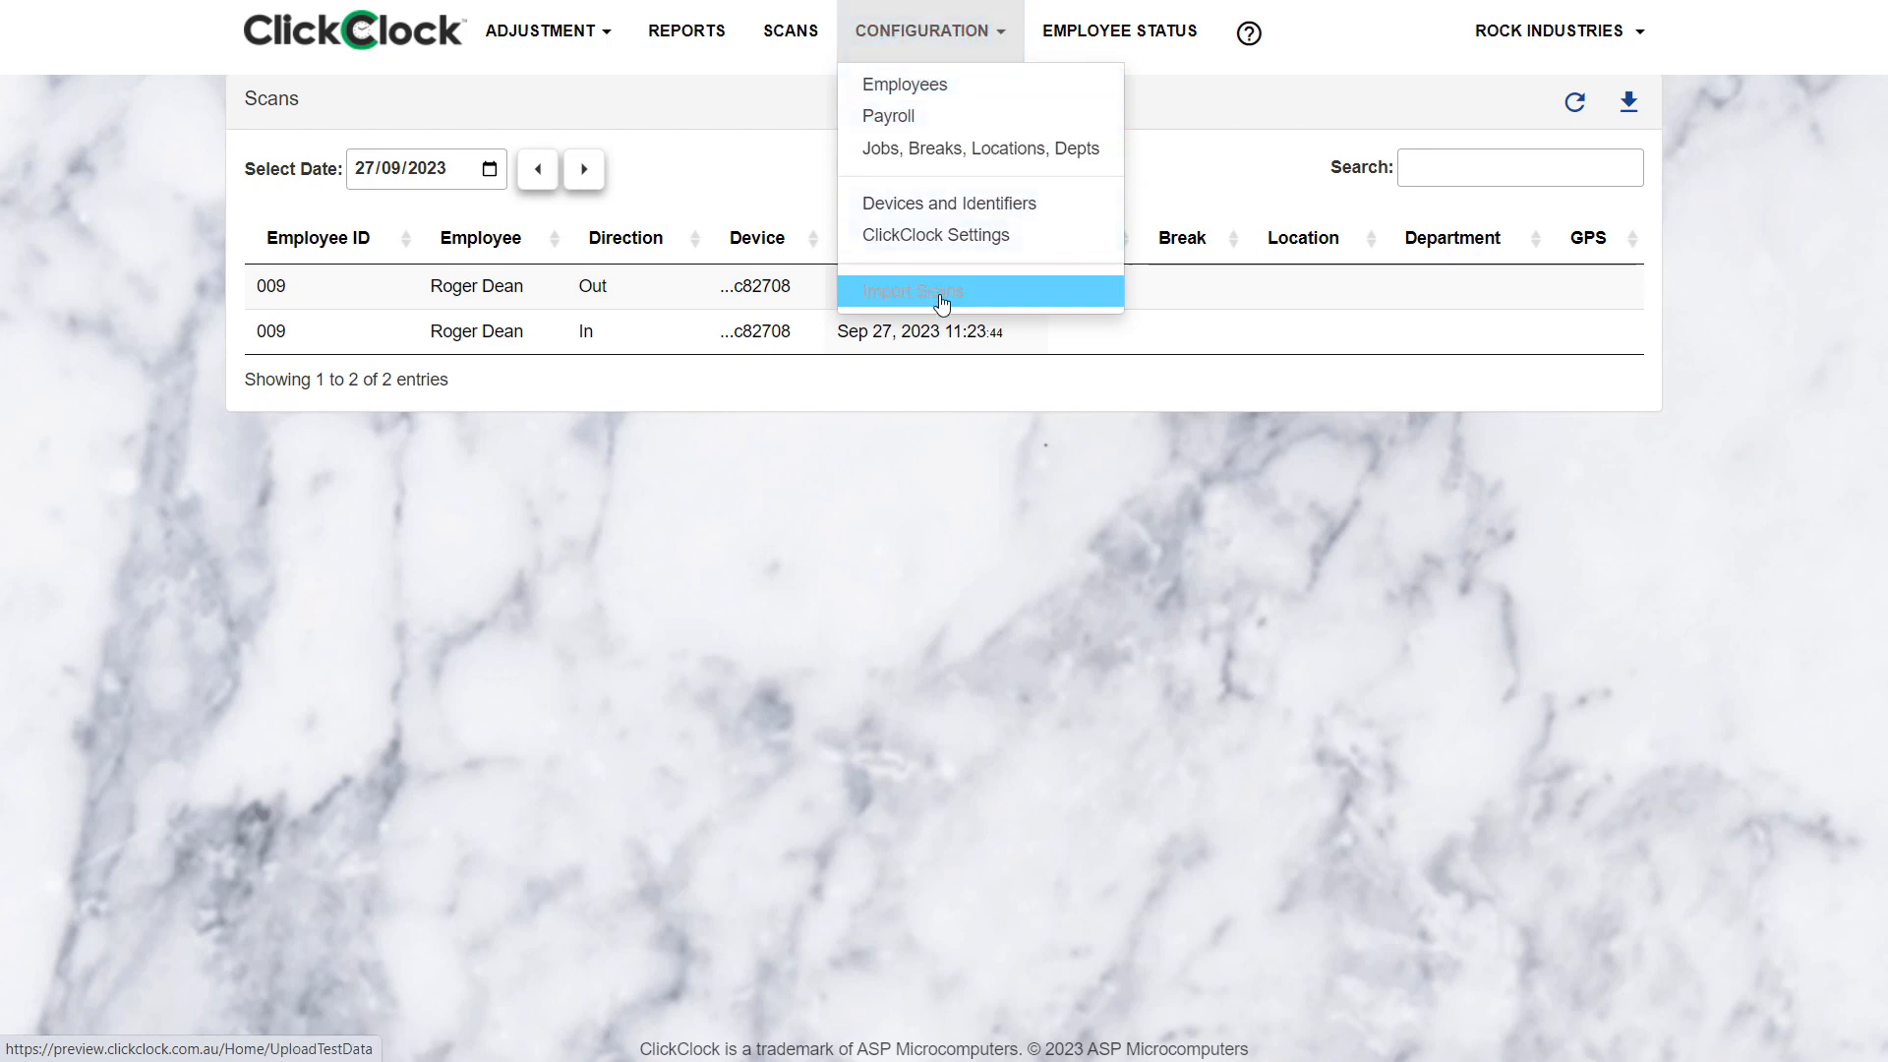
{"action": "left_click", "coordinate": [1154, 33]}
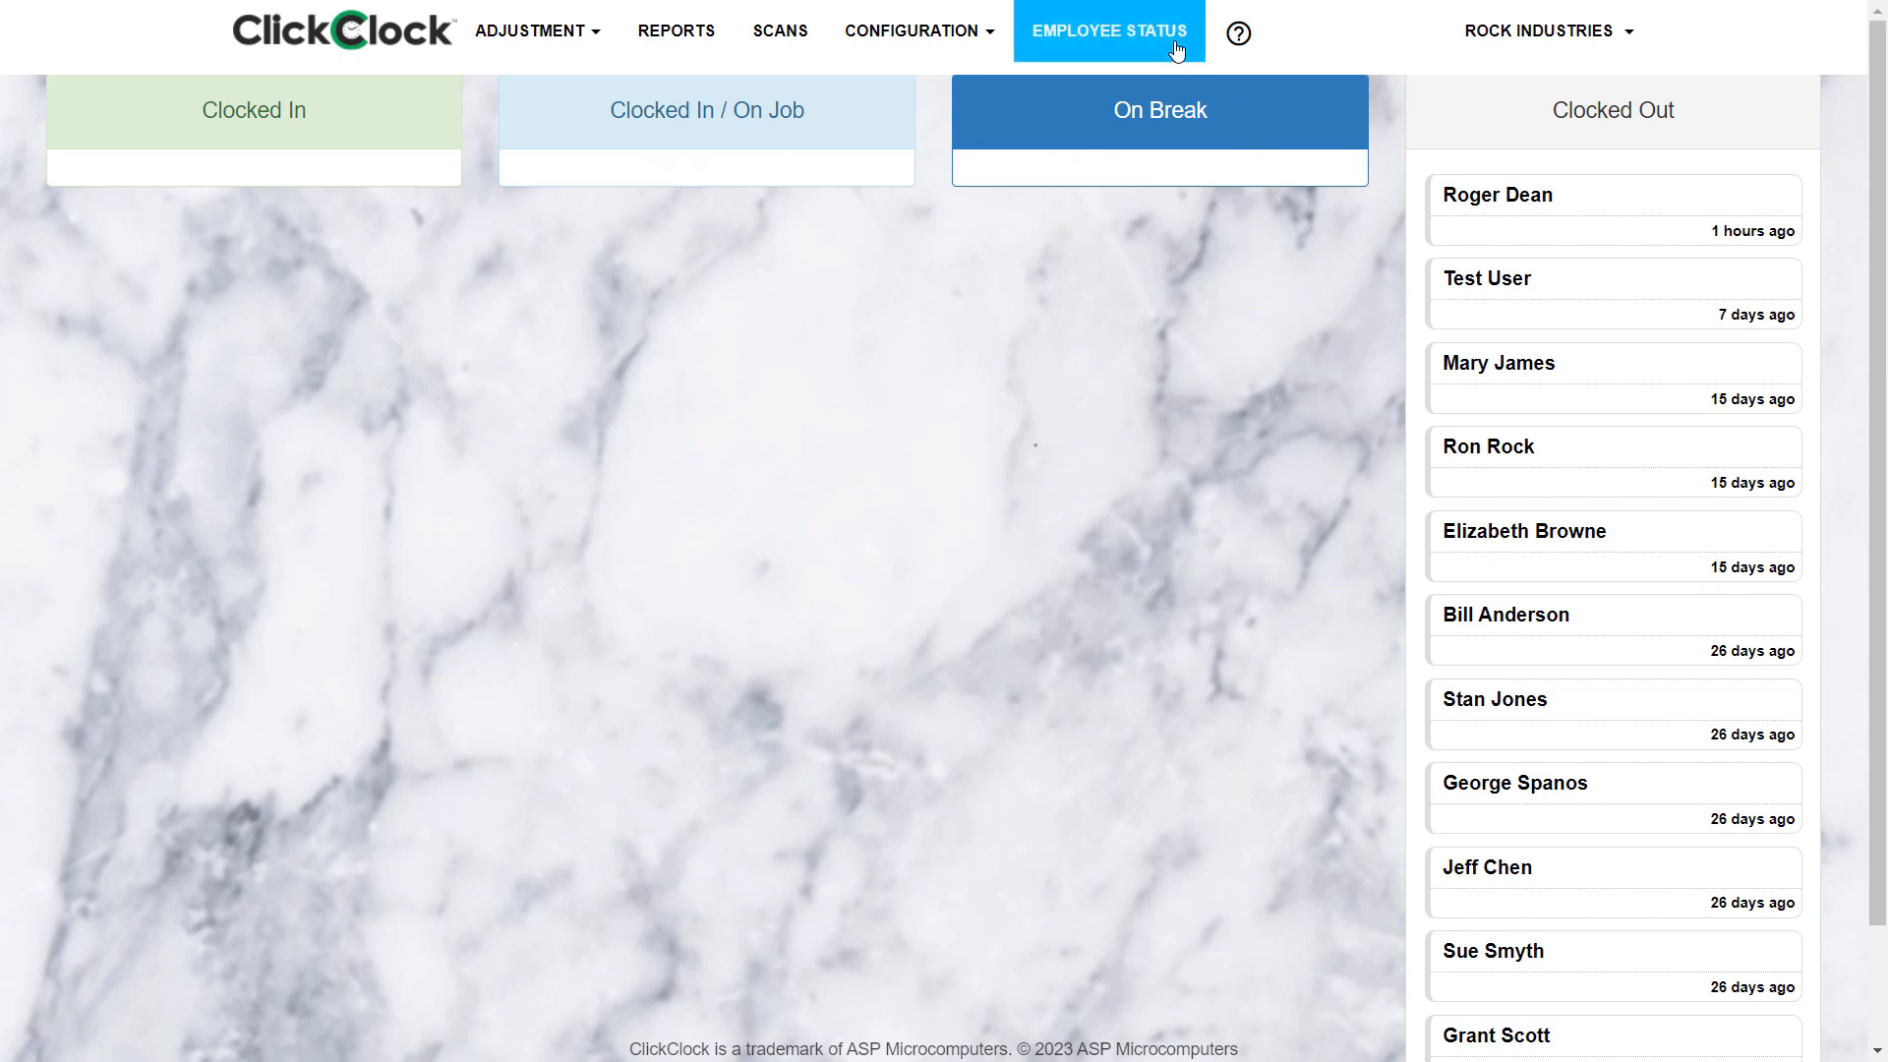
{"action": "left_click", "coordinate": [1234, 32]}
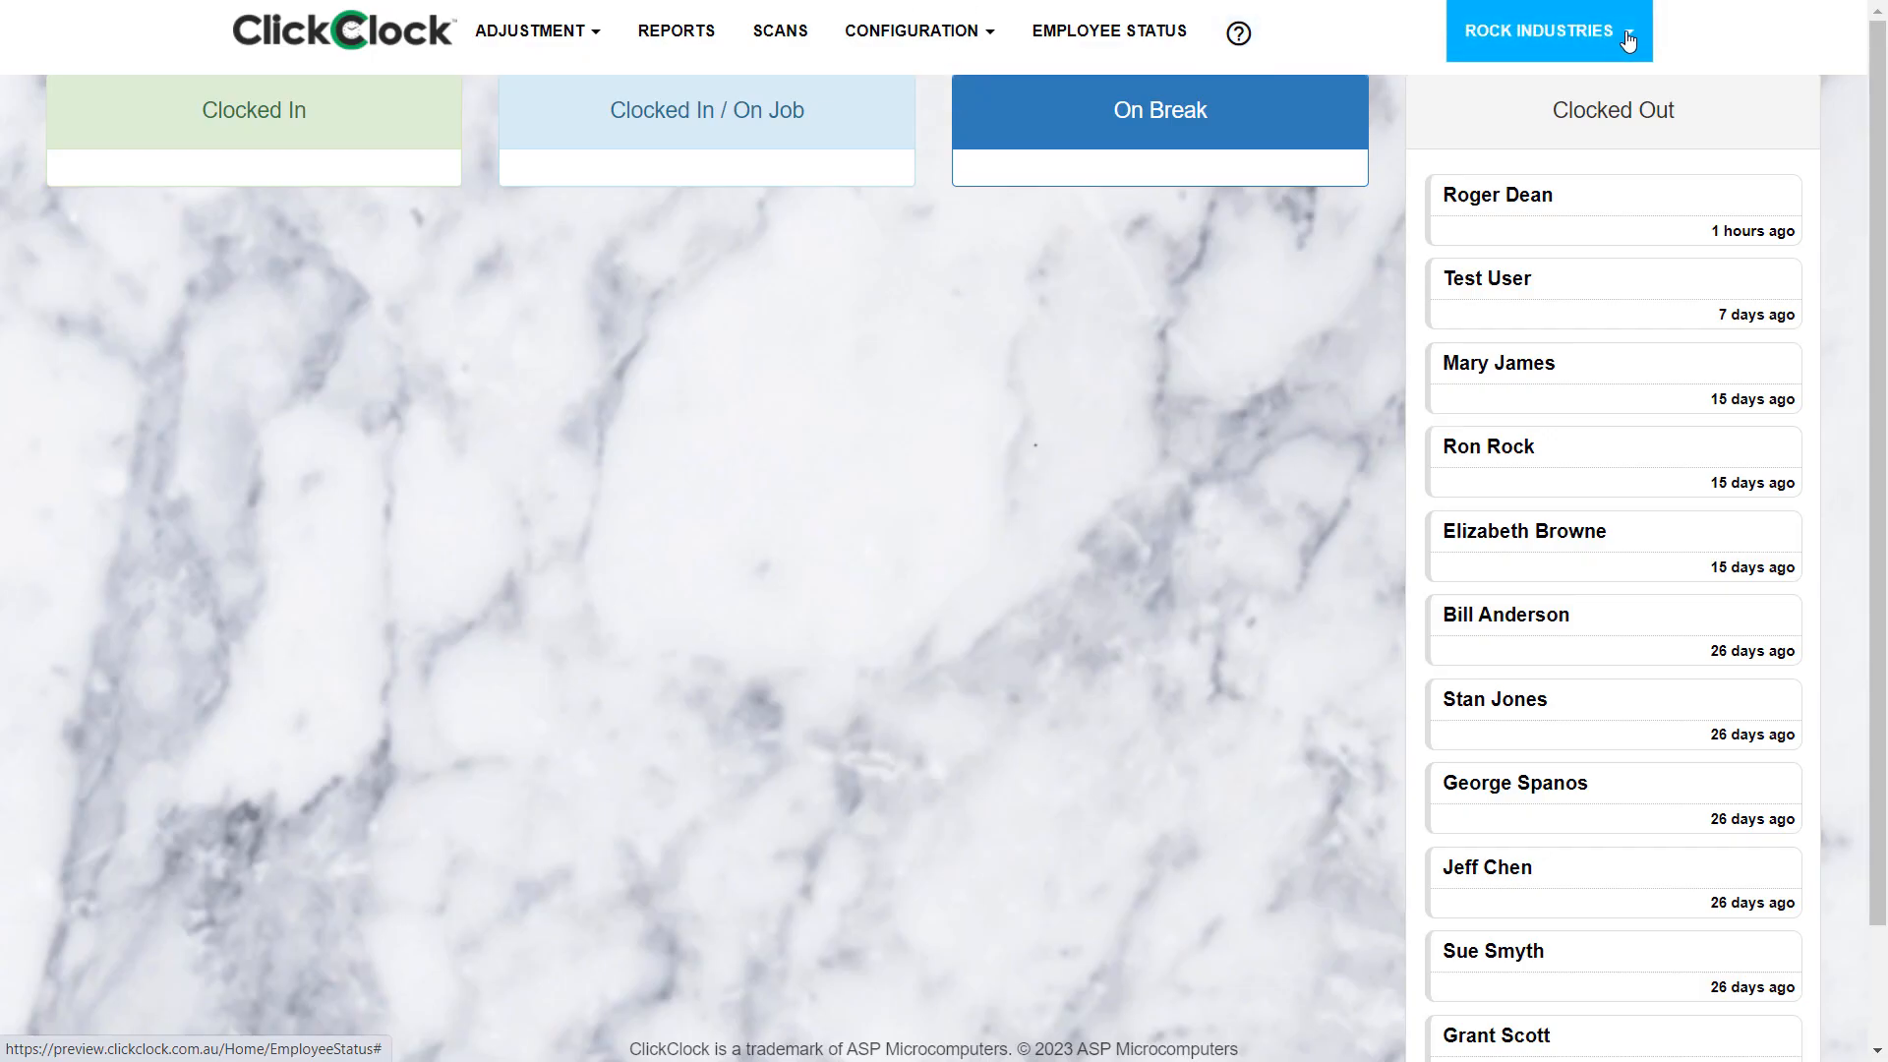
{"action": "left_click", "coordinate": [1629, 40]}
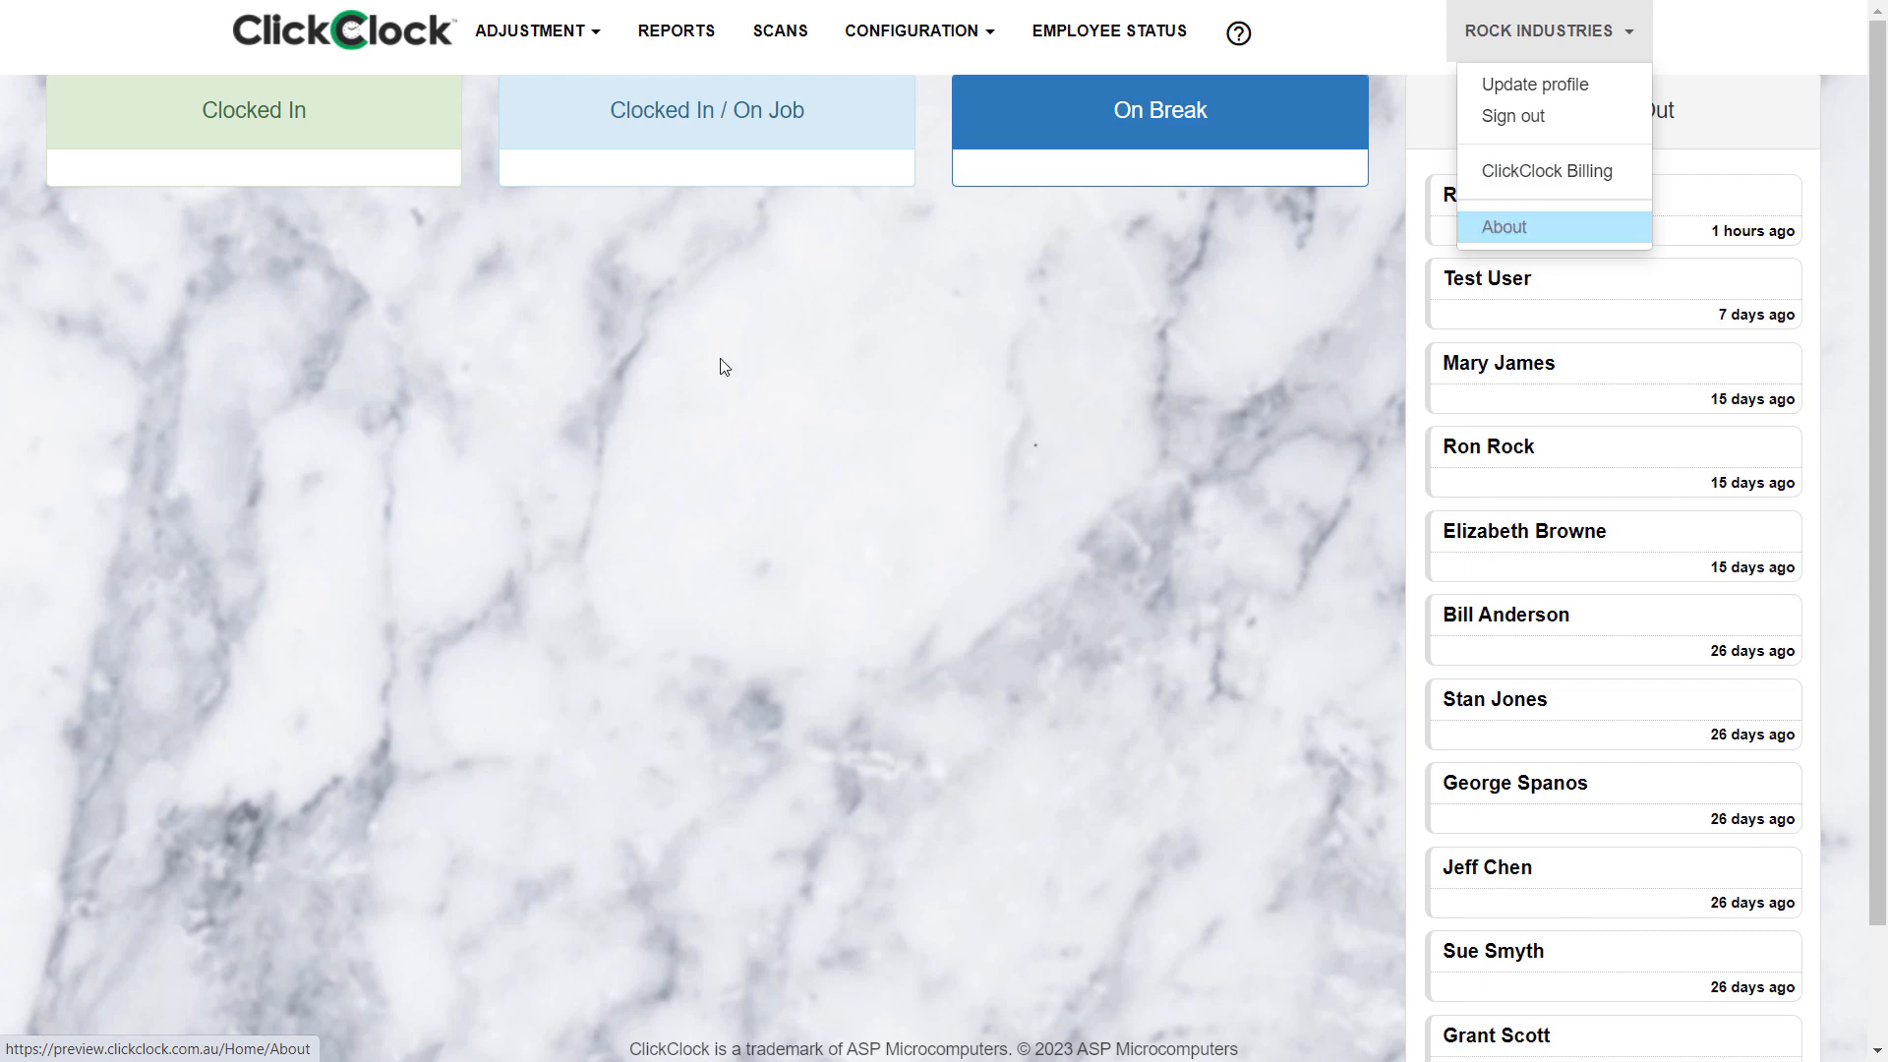
{"action": "left_click", "coordinate": [653, 346]}
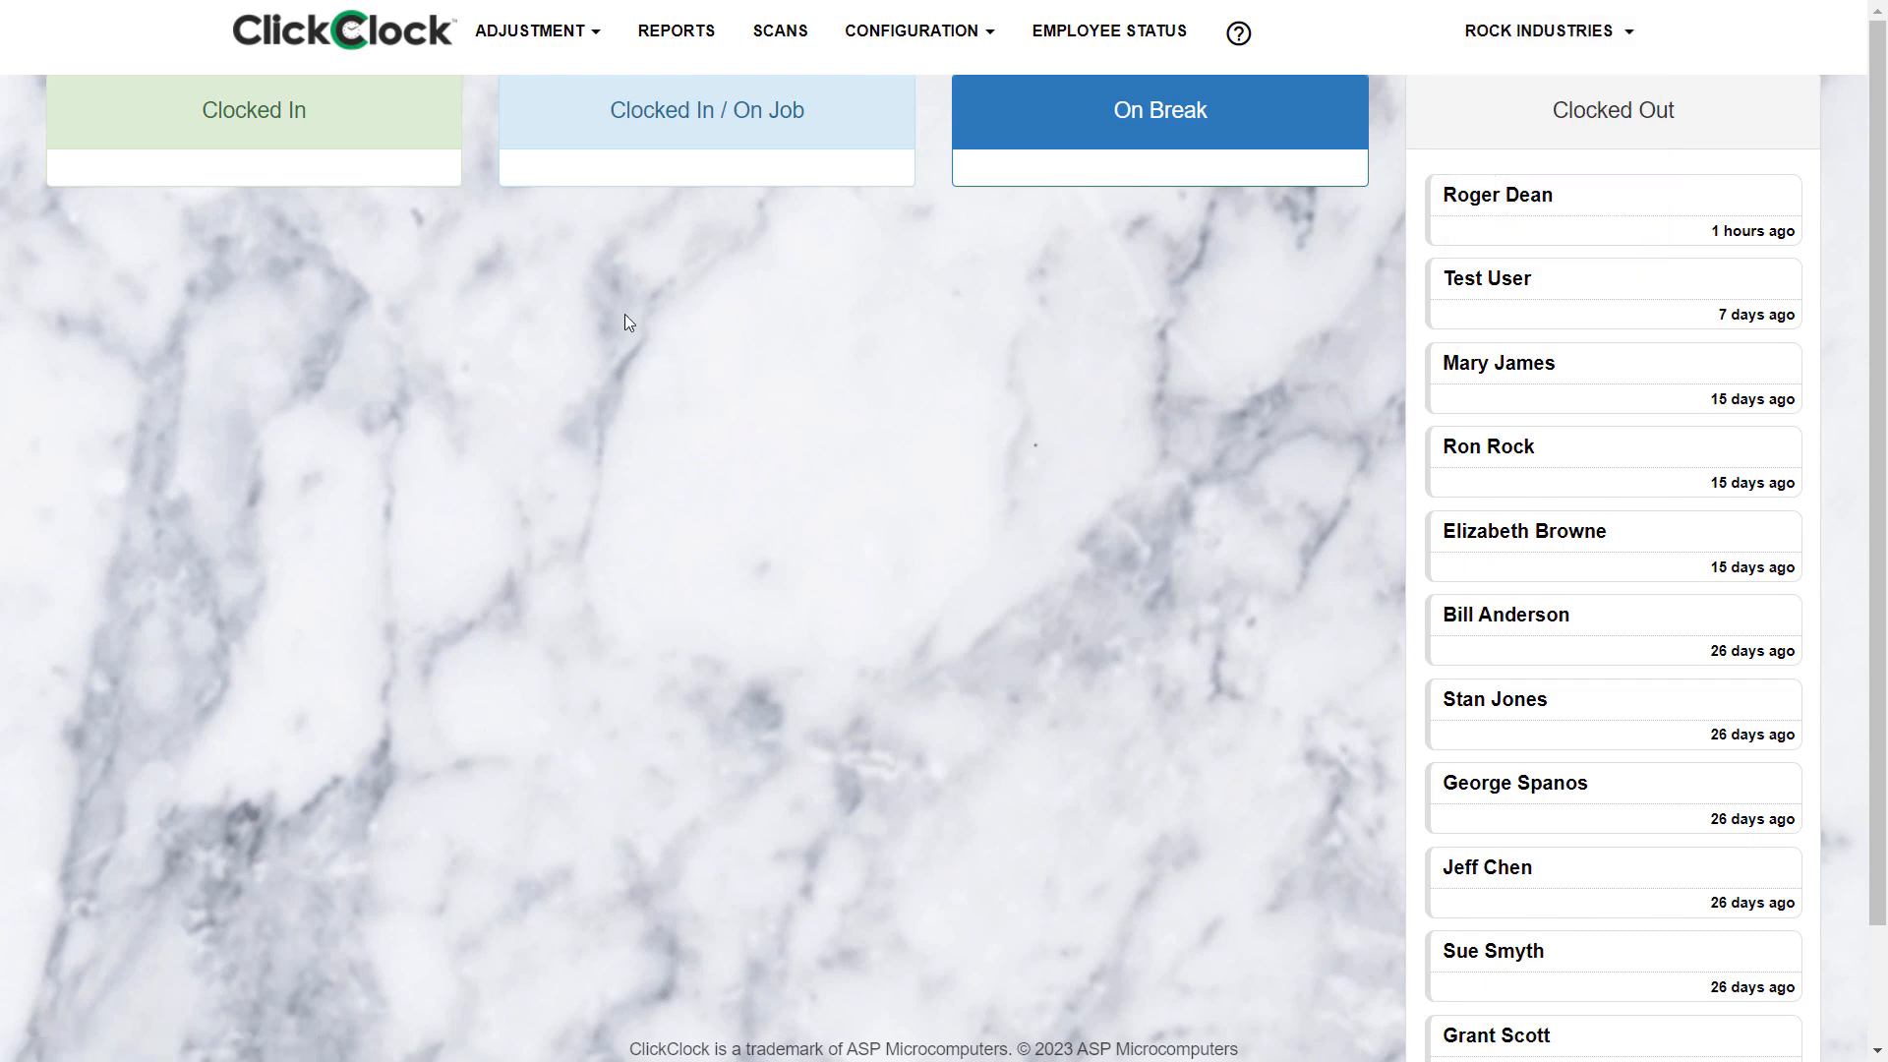
Open Work Period Scan Adjustment and set the start date to 20/08/2023.
{"action": "left_click", "coordinate": [592, 37]}
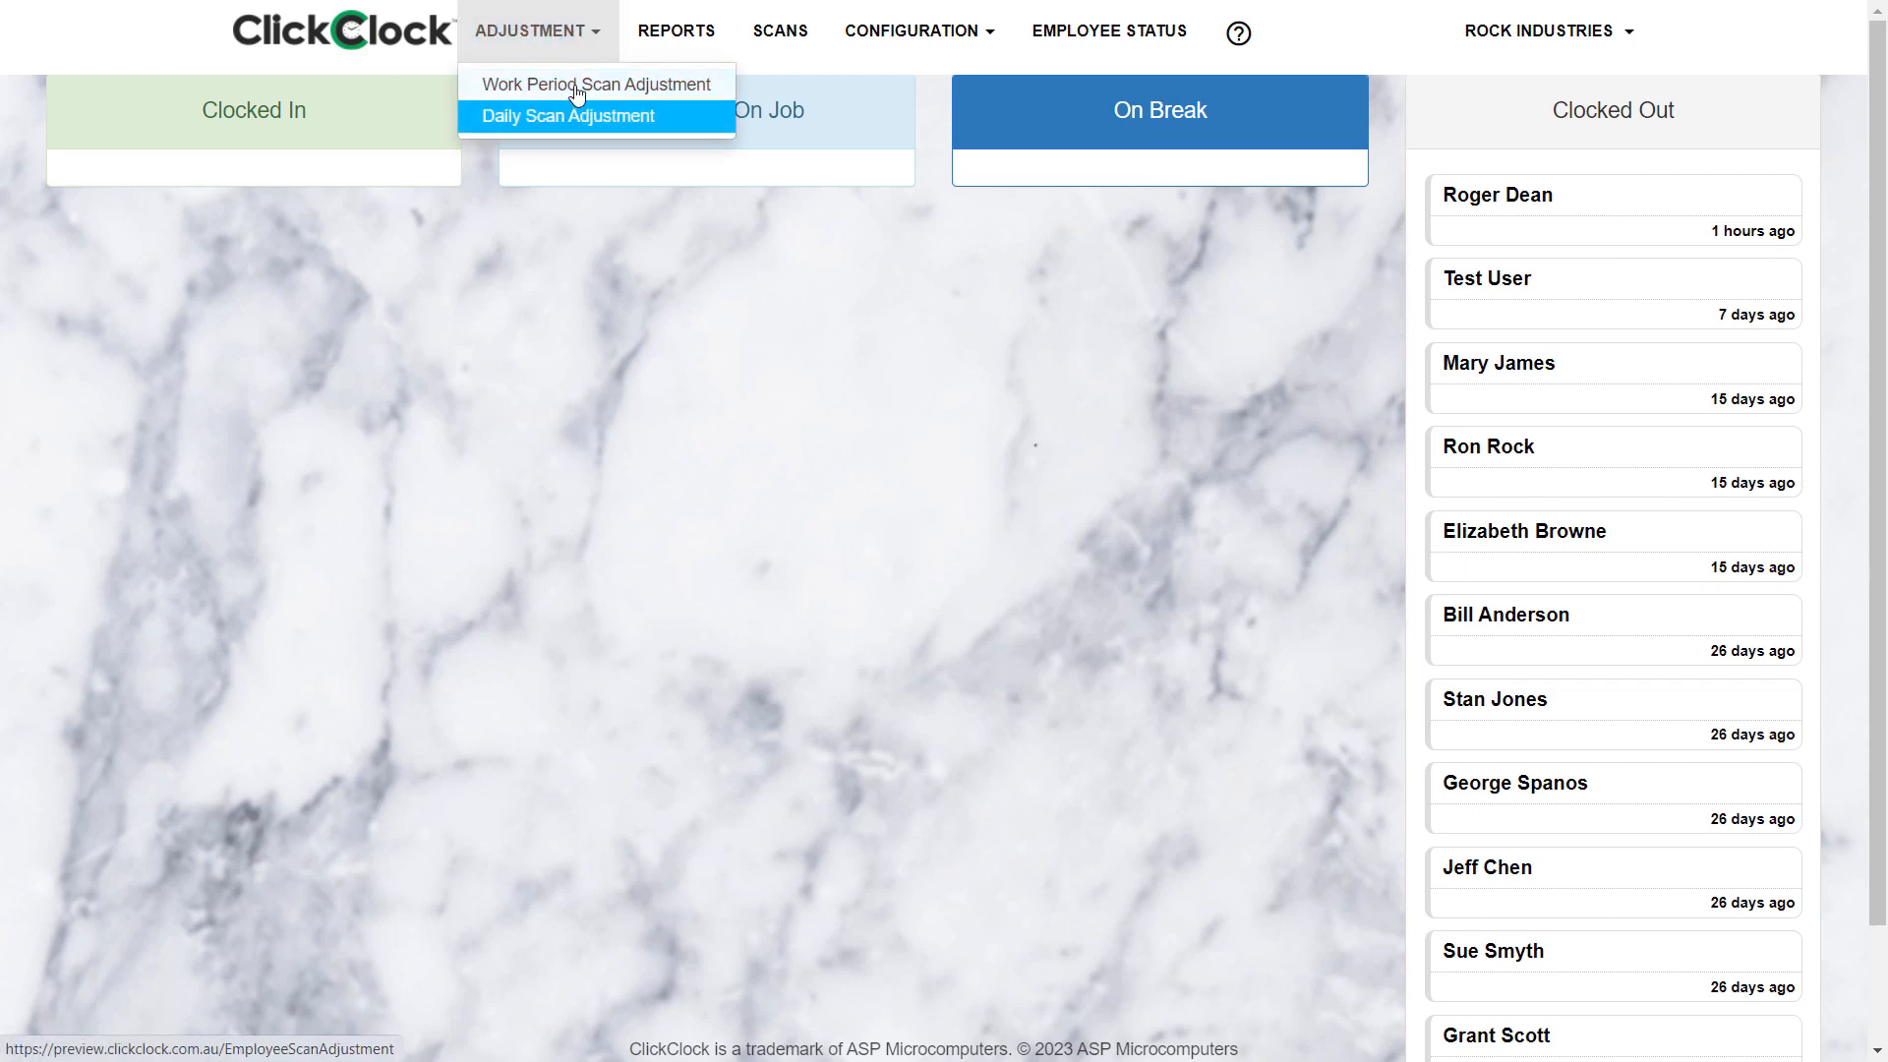
{"action": "left_click", "coordinate": [637, 87]}
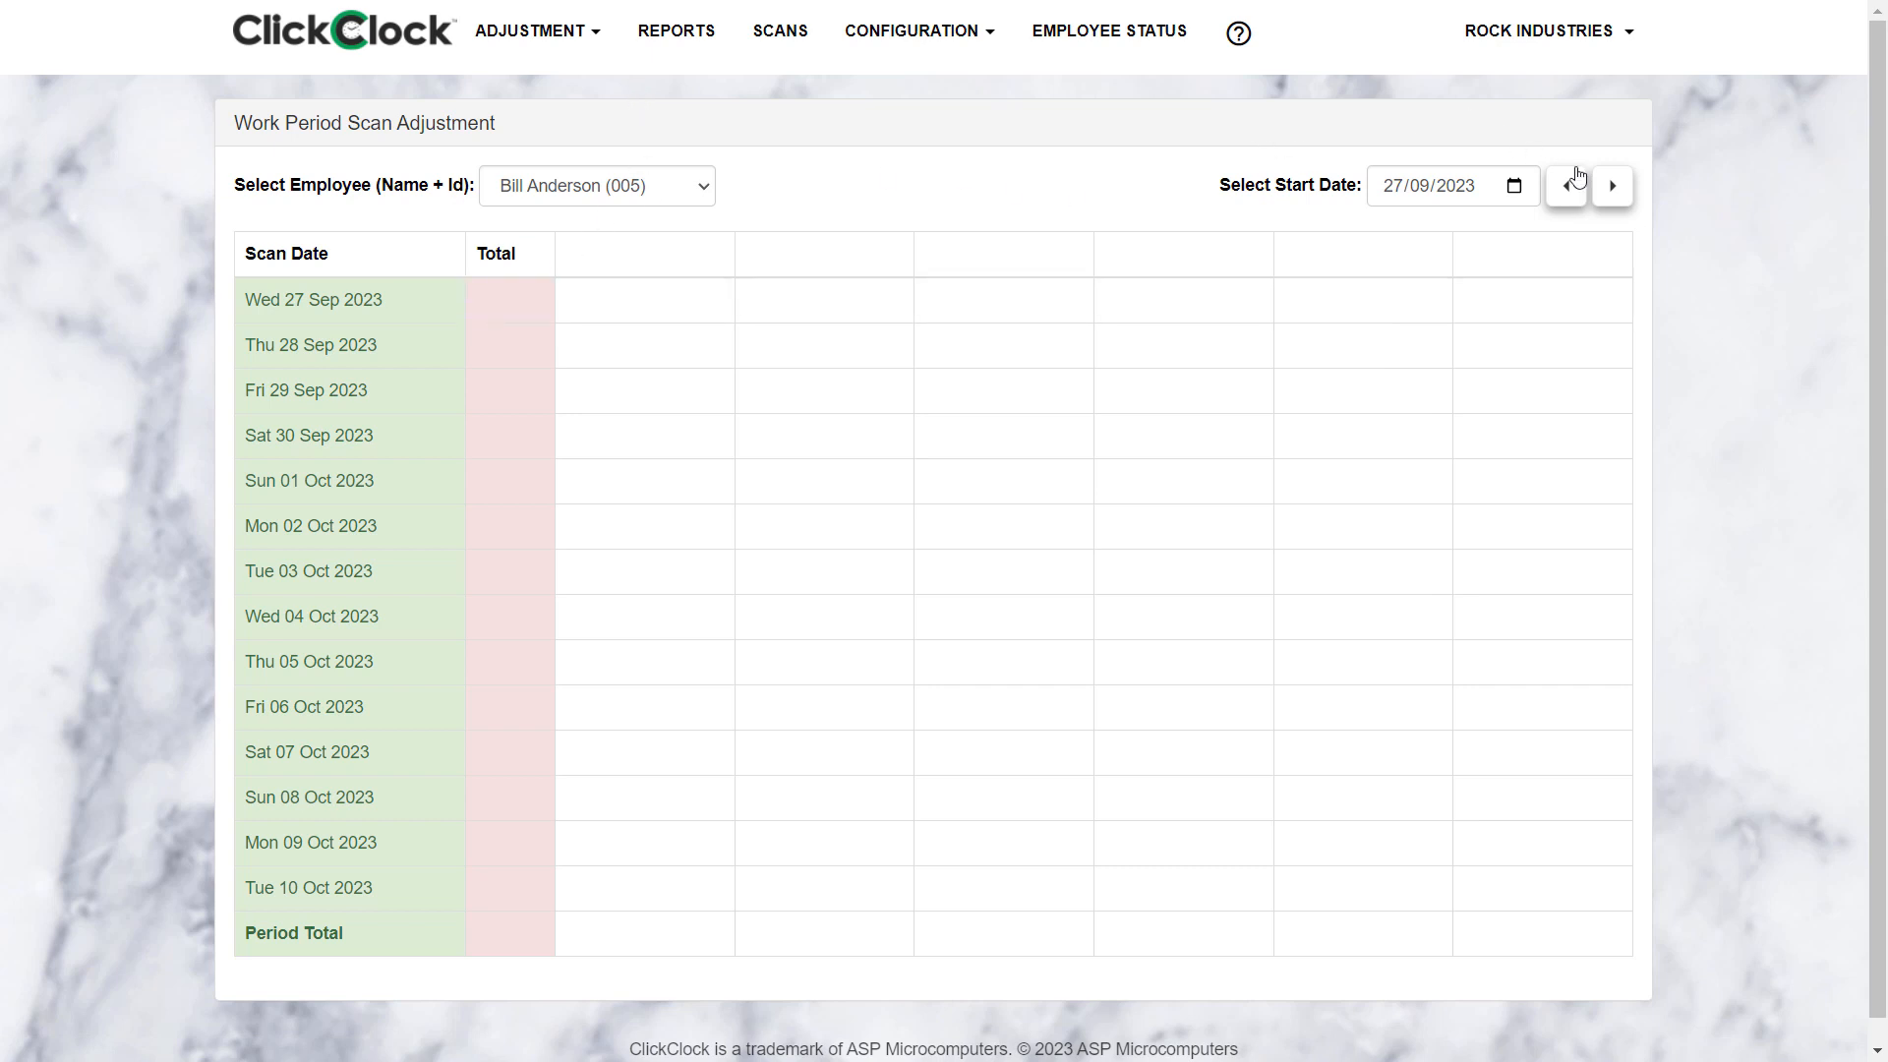
{"action": "left_click", "coordinate": [1513, 186]}
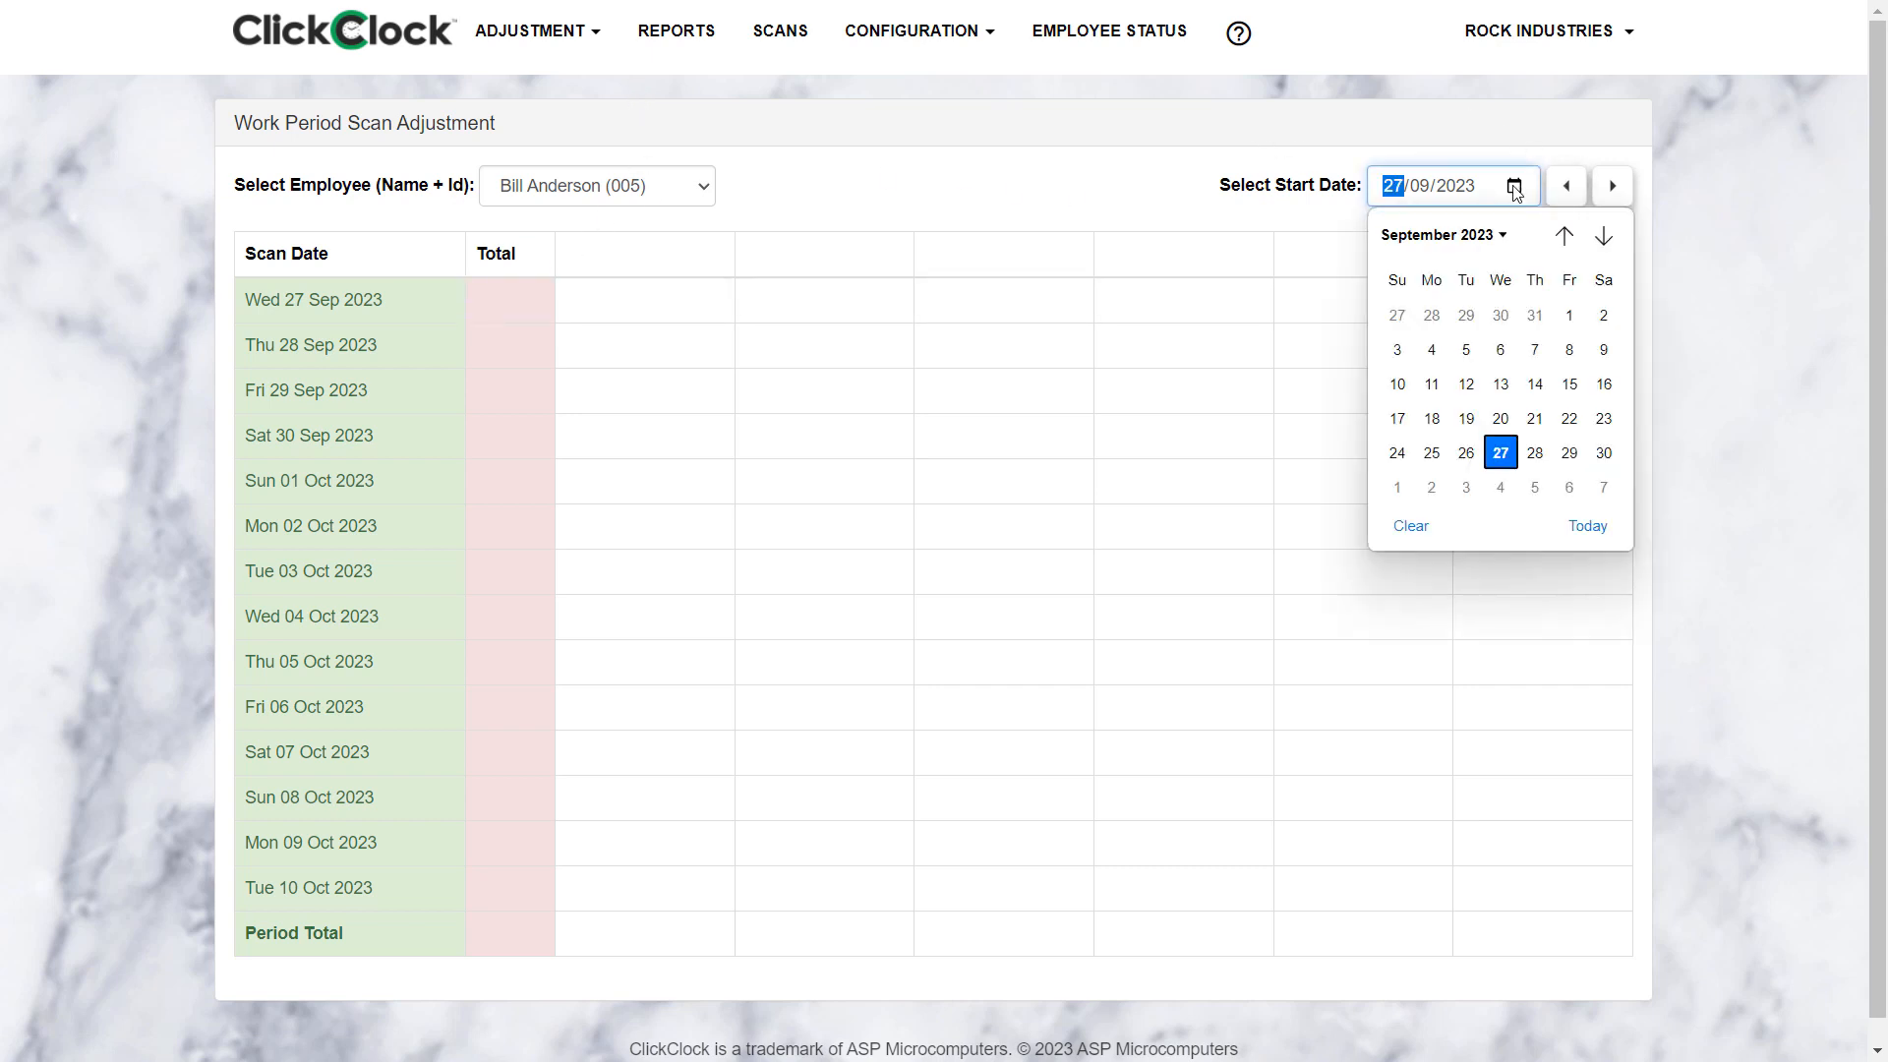
{"action": "left_click", "coordinate": [1563, 235]}
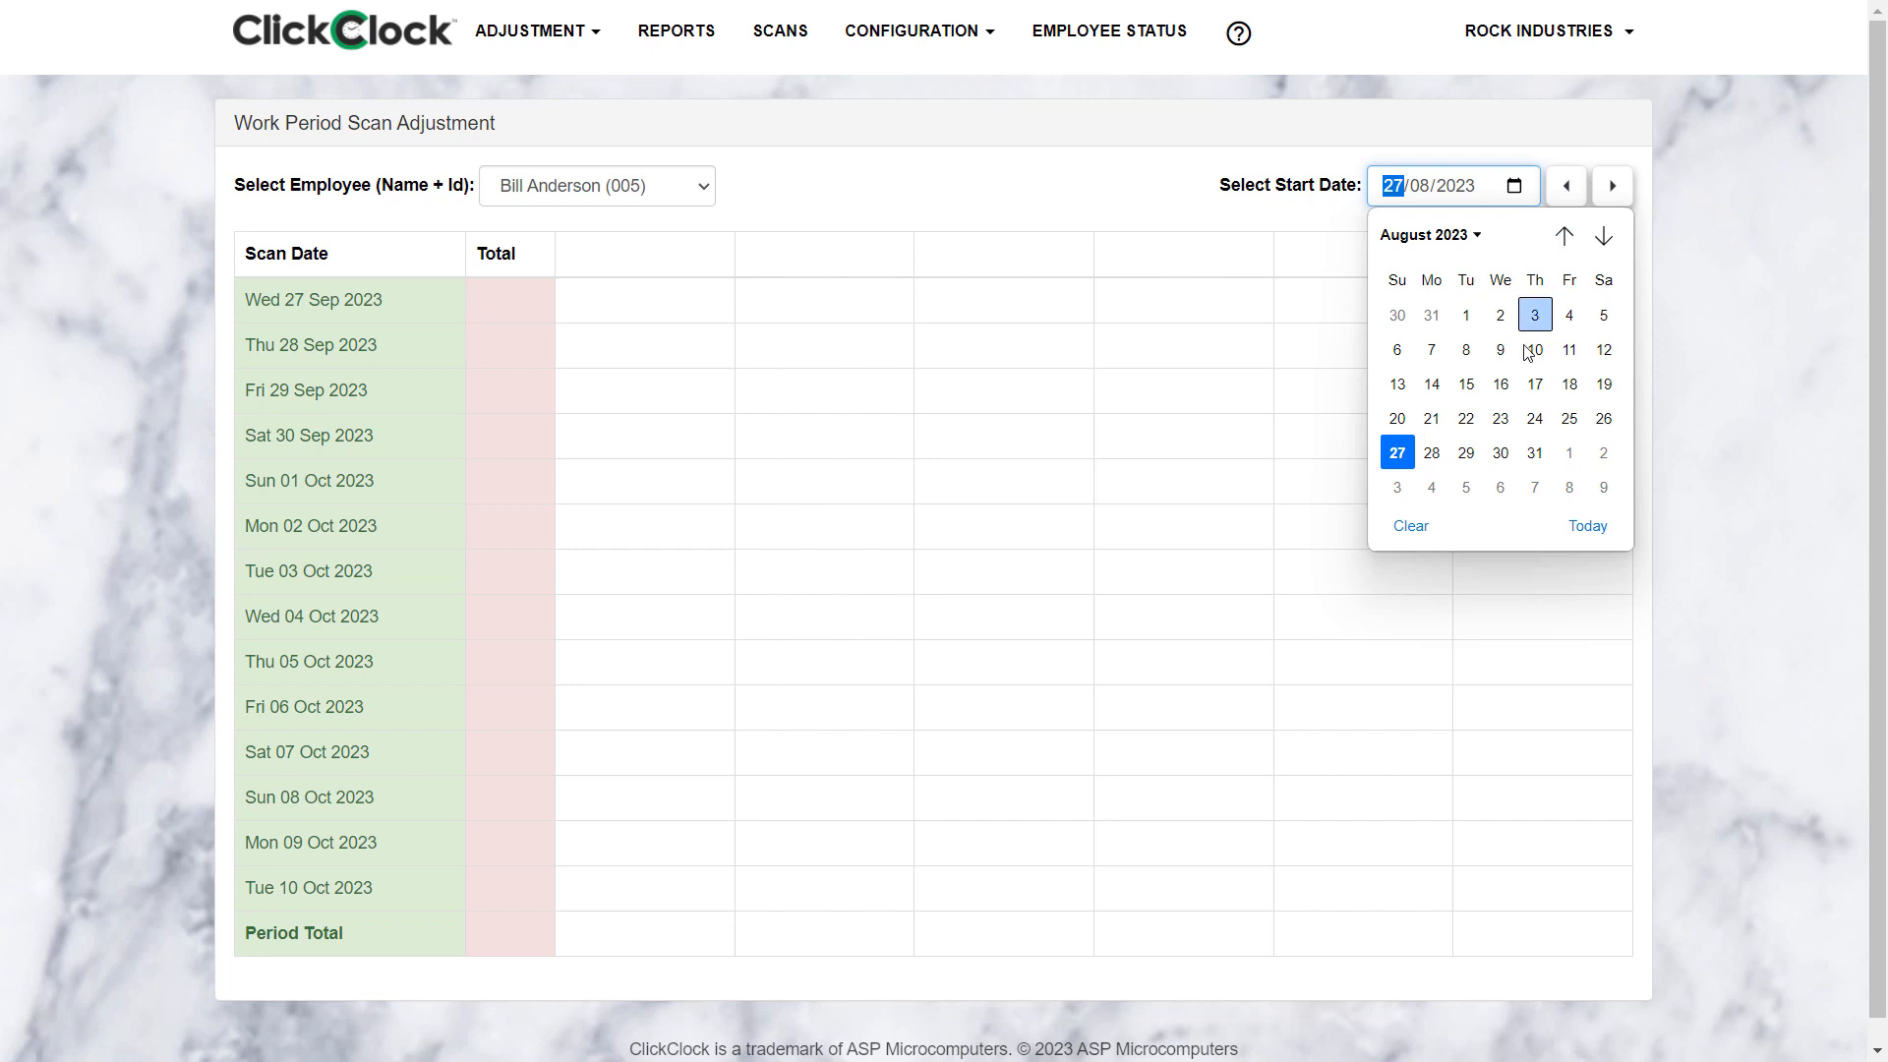
{"action": "left_click", "coordinate": [1396, 419]}
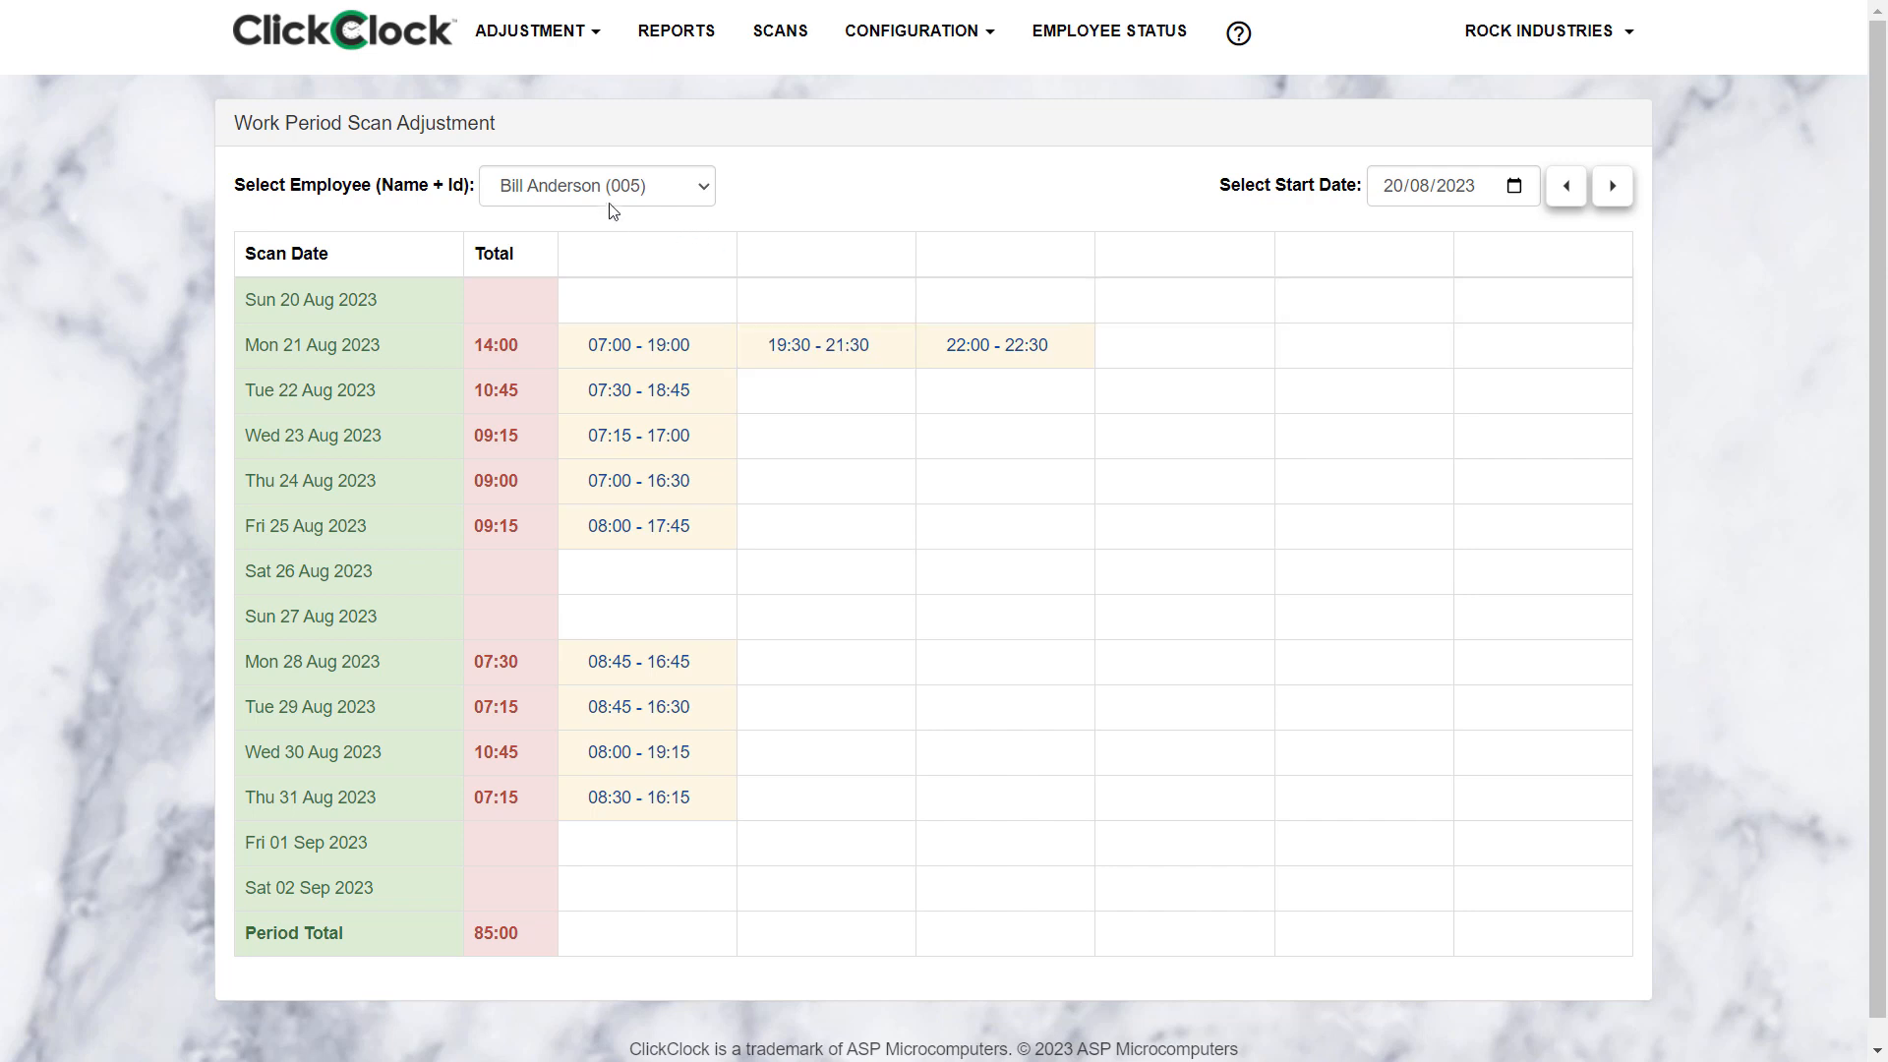
View another employee's scans for the same work period and return to the first employee in the list.
{"action": "left_click", "coordinate": [710, 194]}
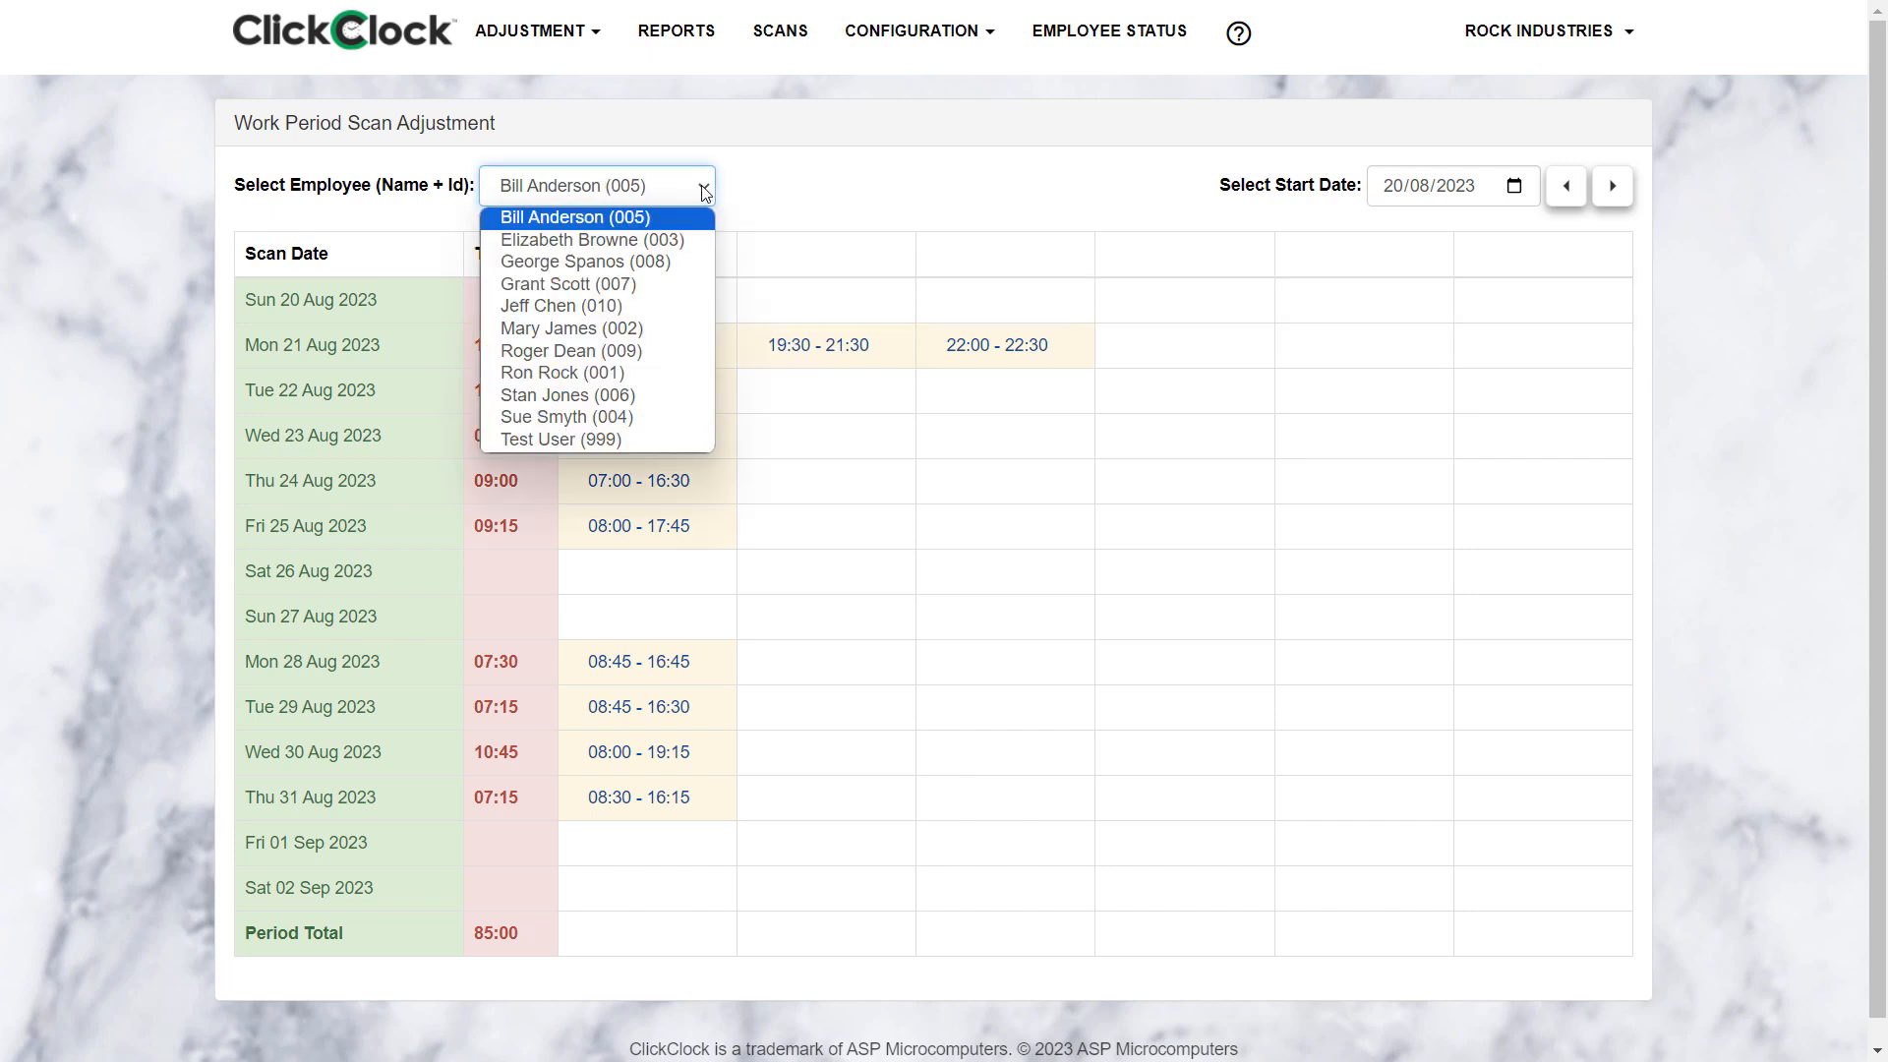
{"action": "left_click", "coordinate": [602, 331]}
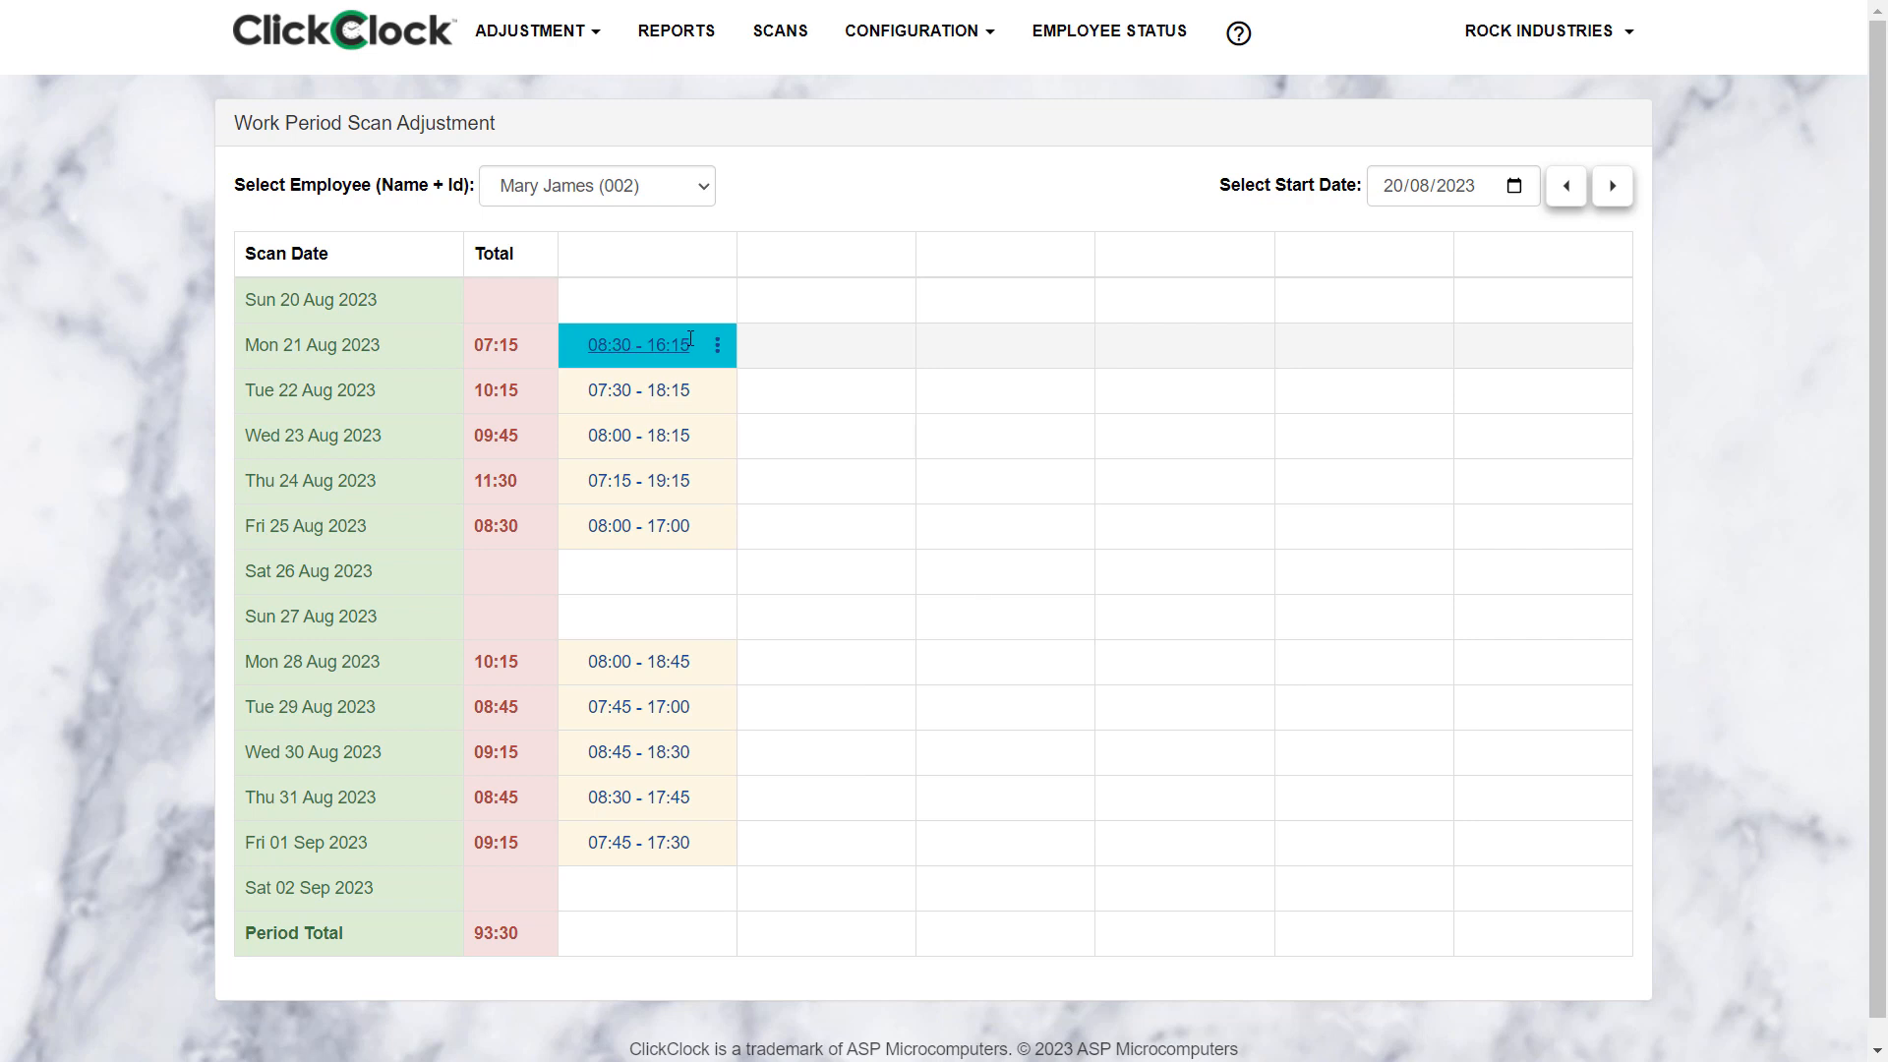
{"action": "mouse_move", "coordinate": [690, 338]}
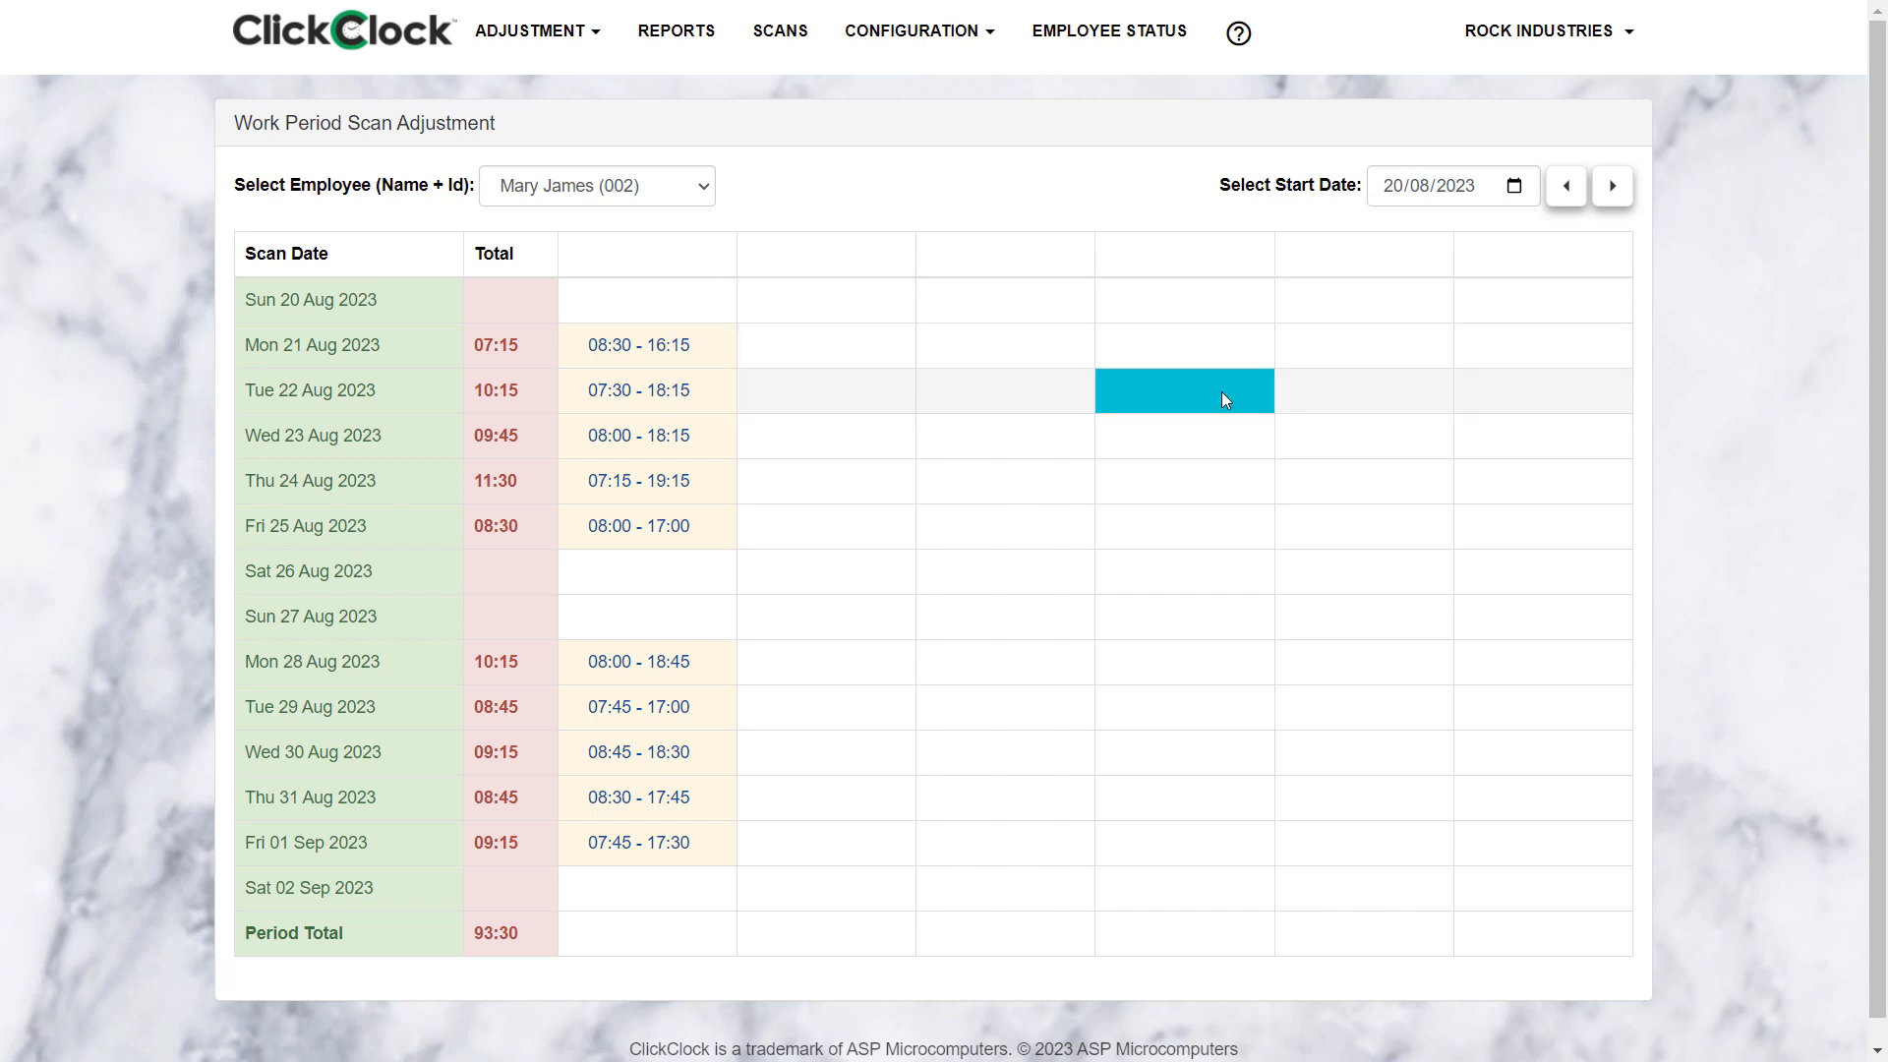
{"action": "left_click", "coordinate": [684, 195]}
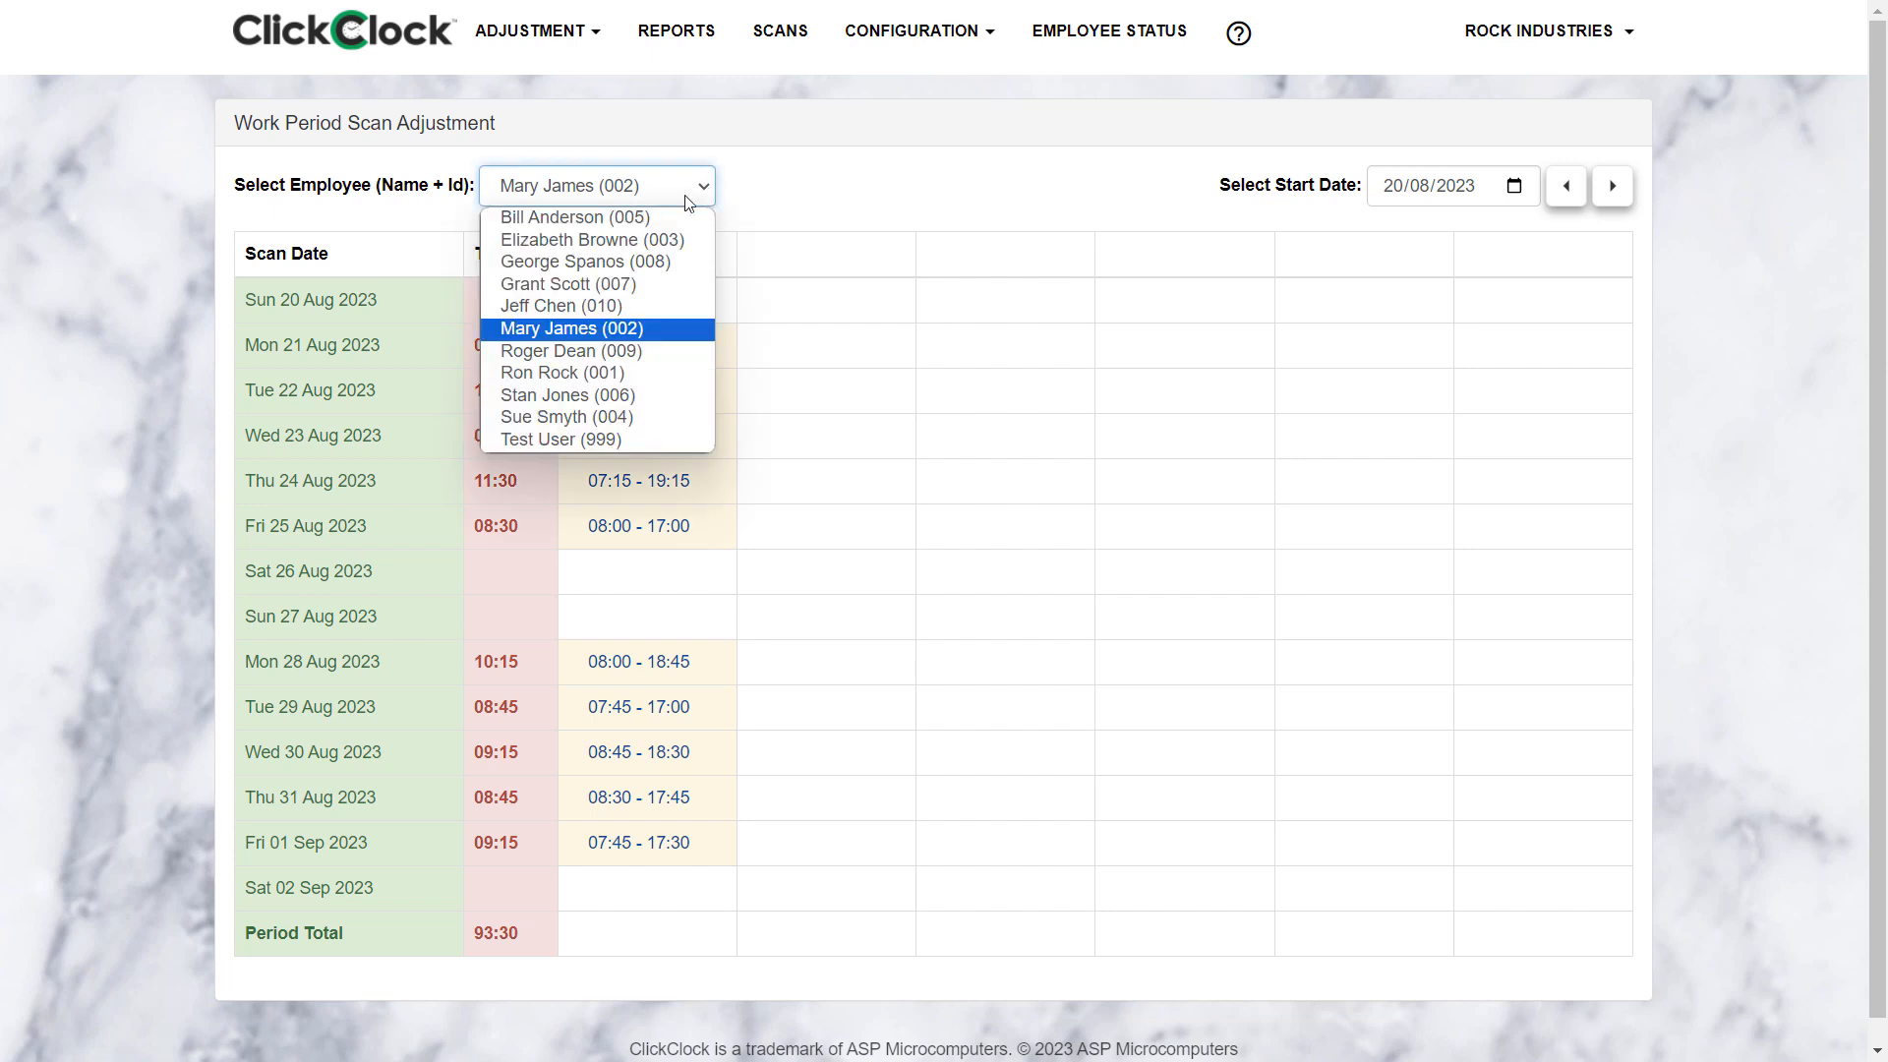
{"action": "left_click", "coordinate": [655, 215]}
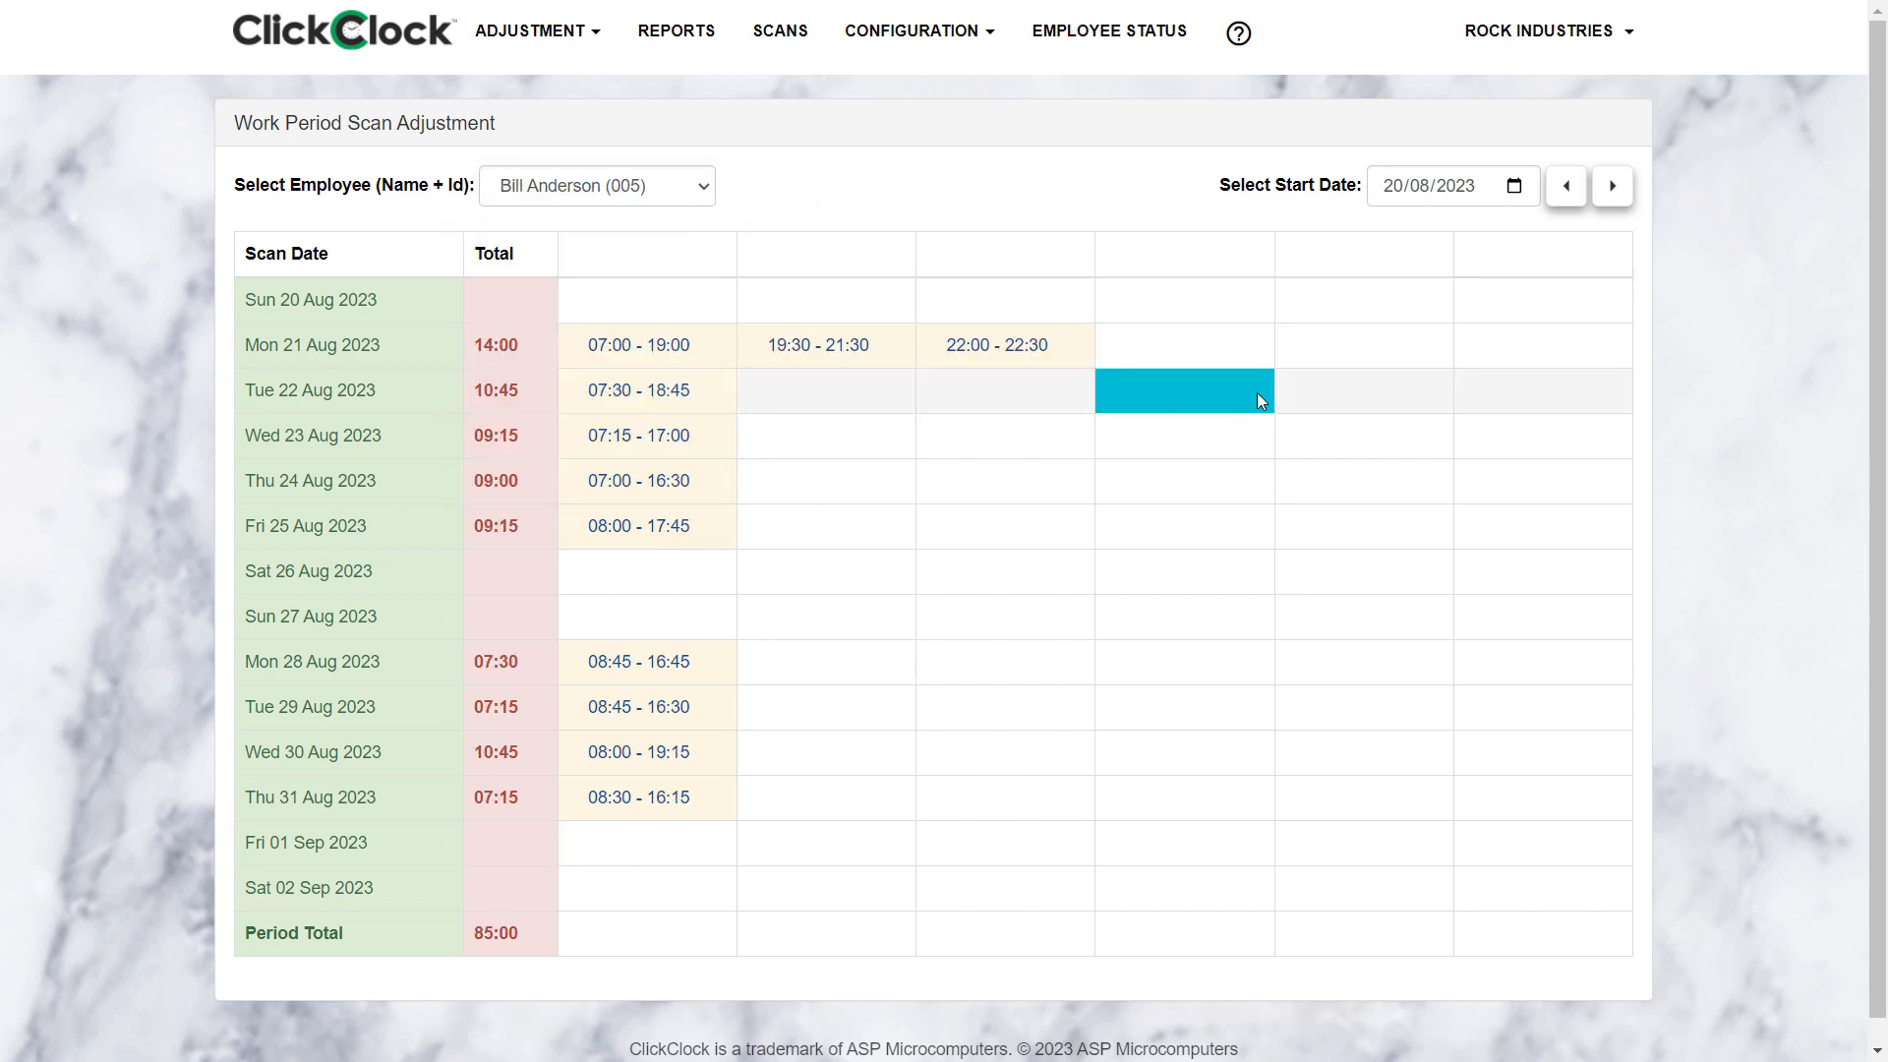
Show the raw scans for Mon 21 Aug 2023 and hide them again.
{"action": "left_click", "coordinate": [444, 345]}
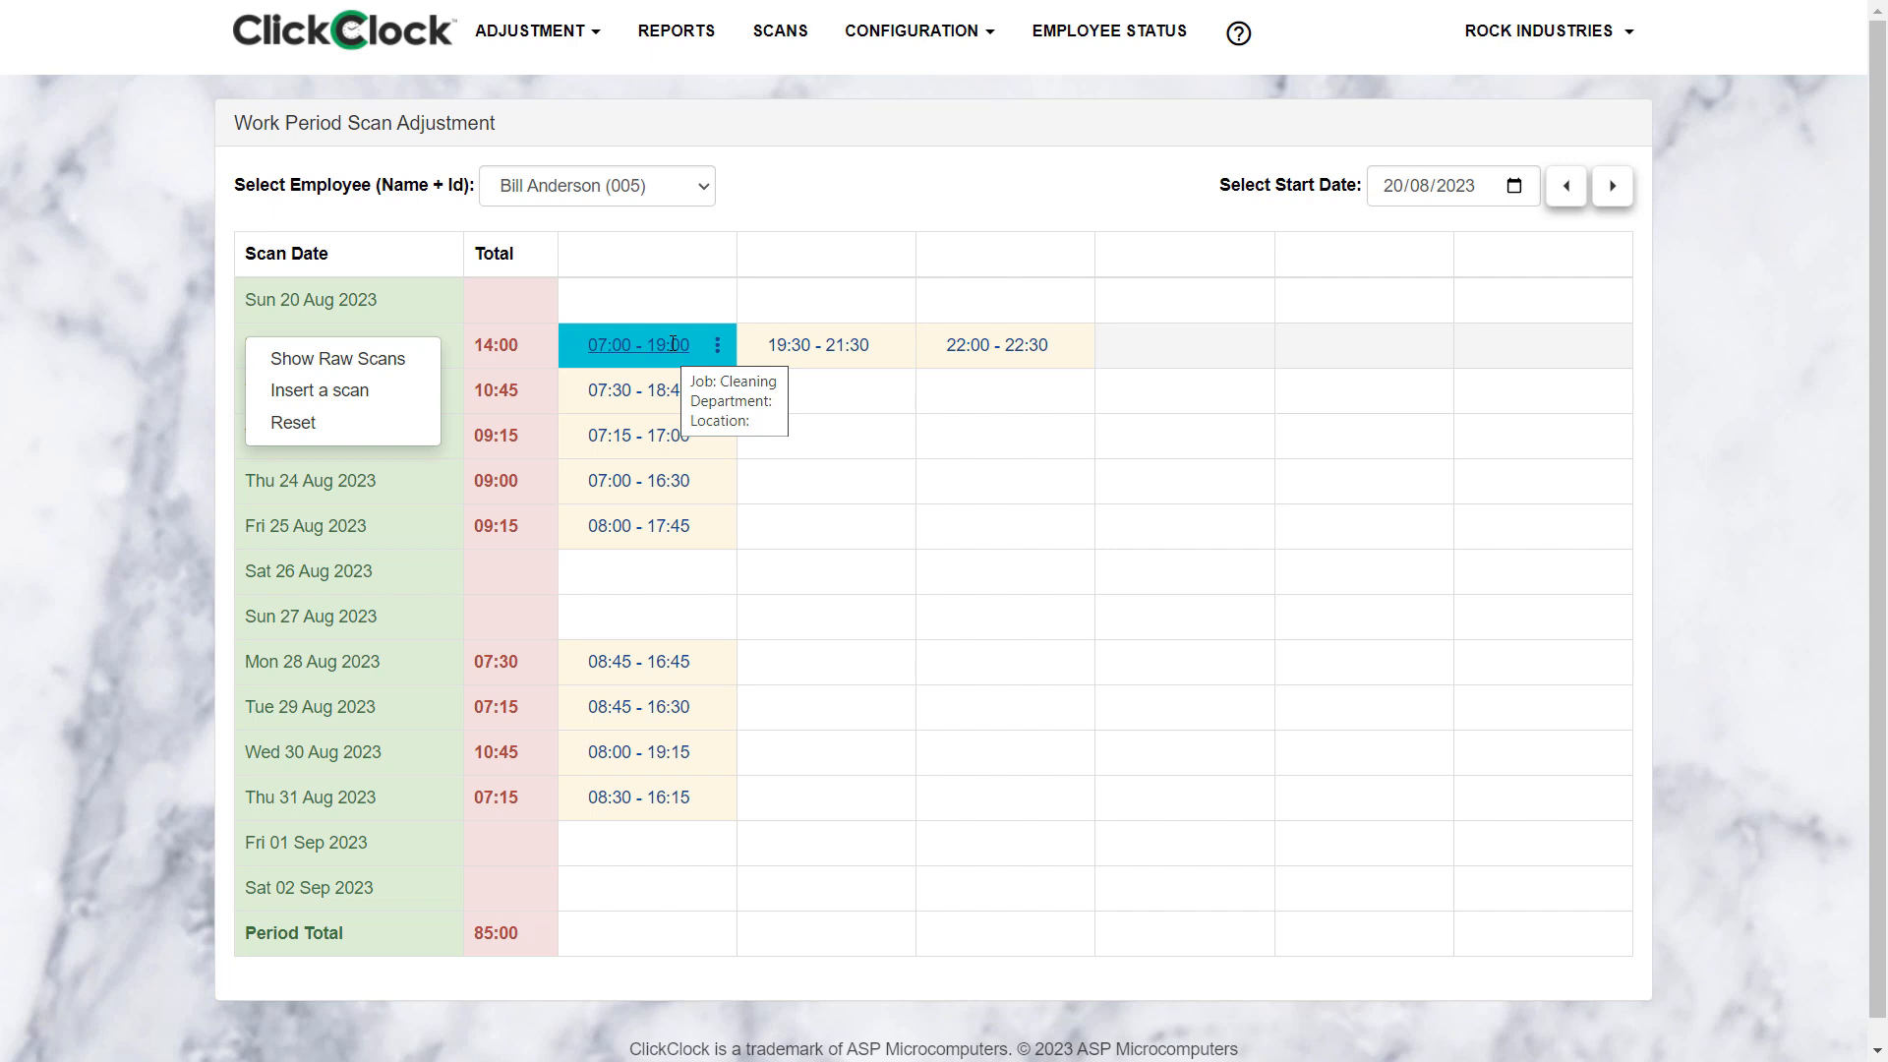
{"action": "left_click", "coordinate": [366, 362]}
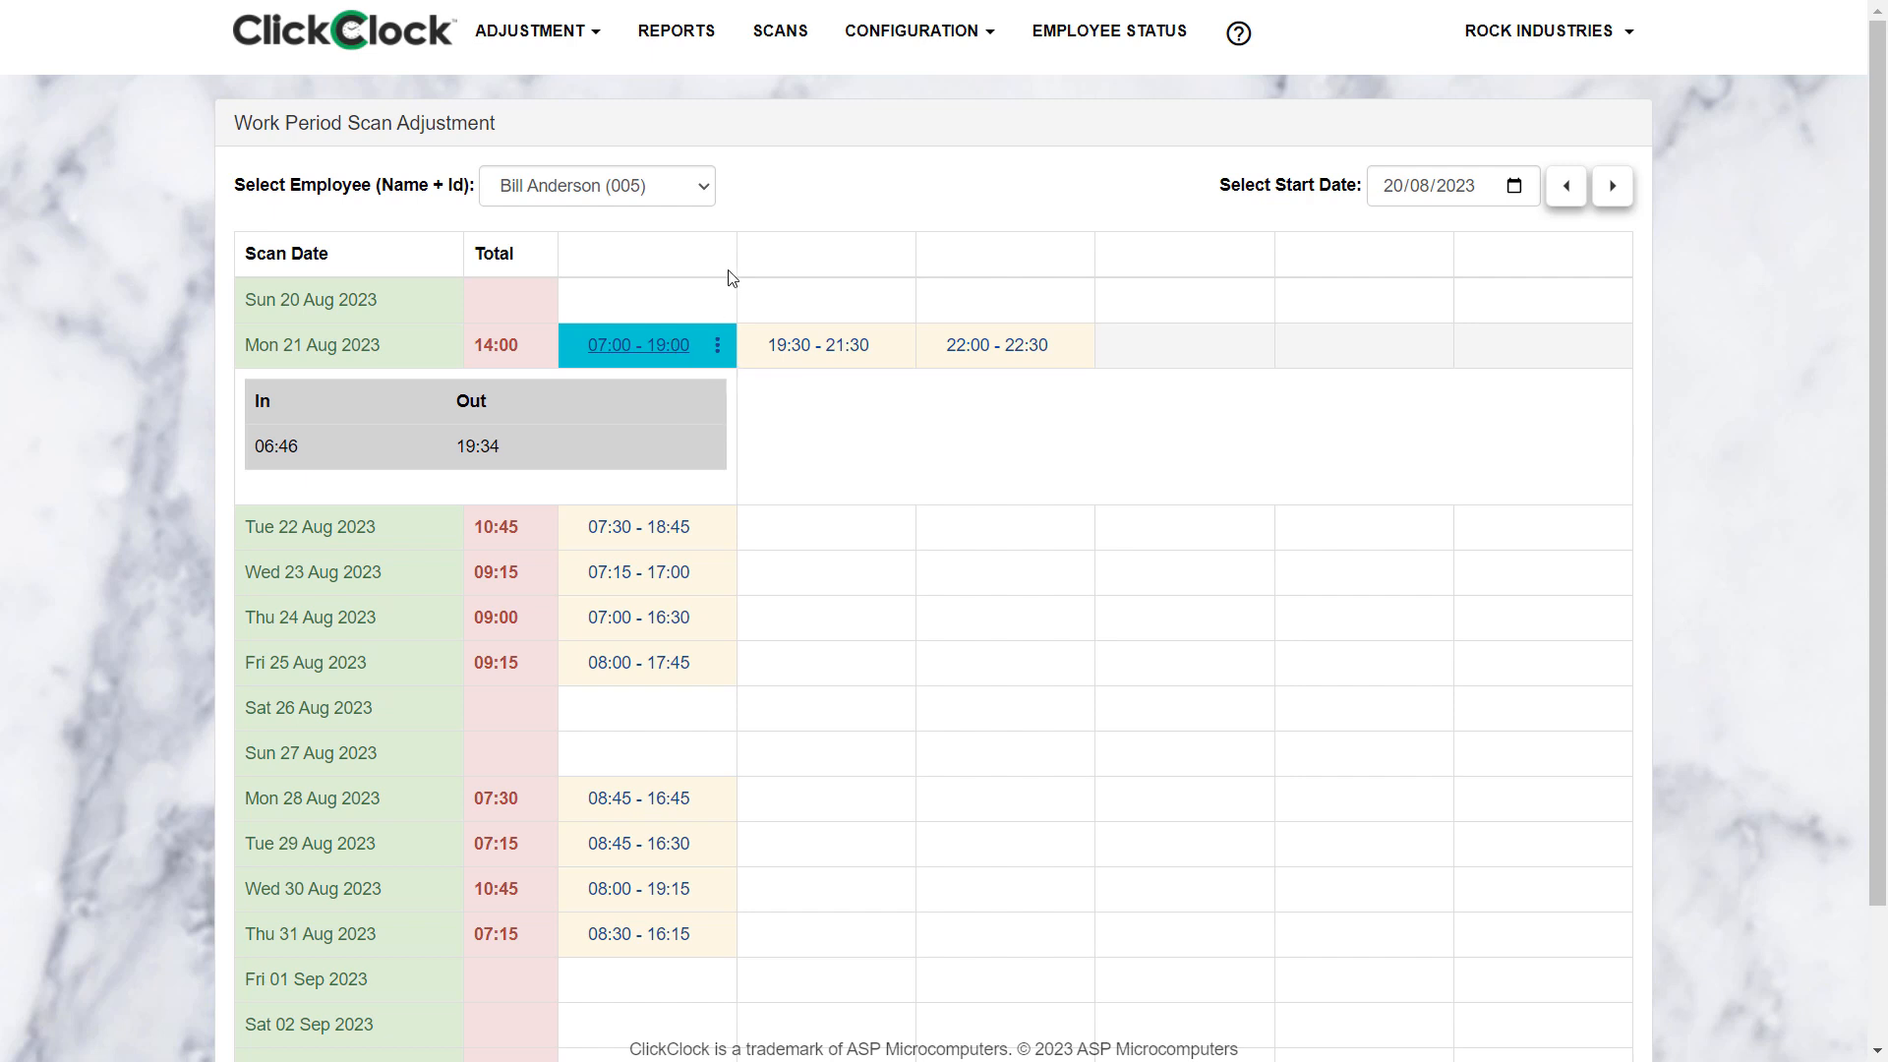
{"action": "left_click", "coordinate": [398, 350]}
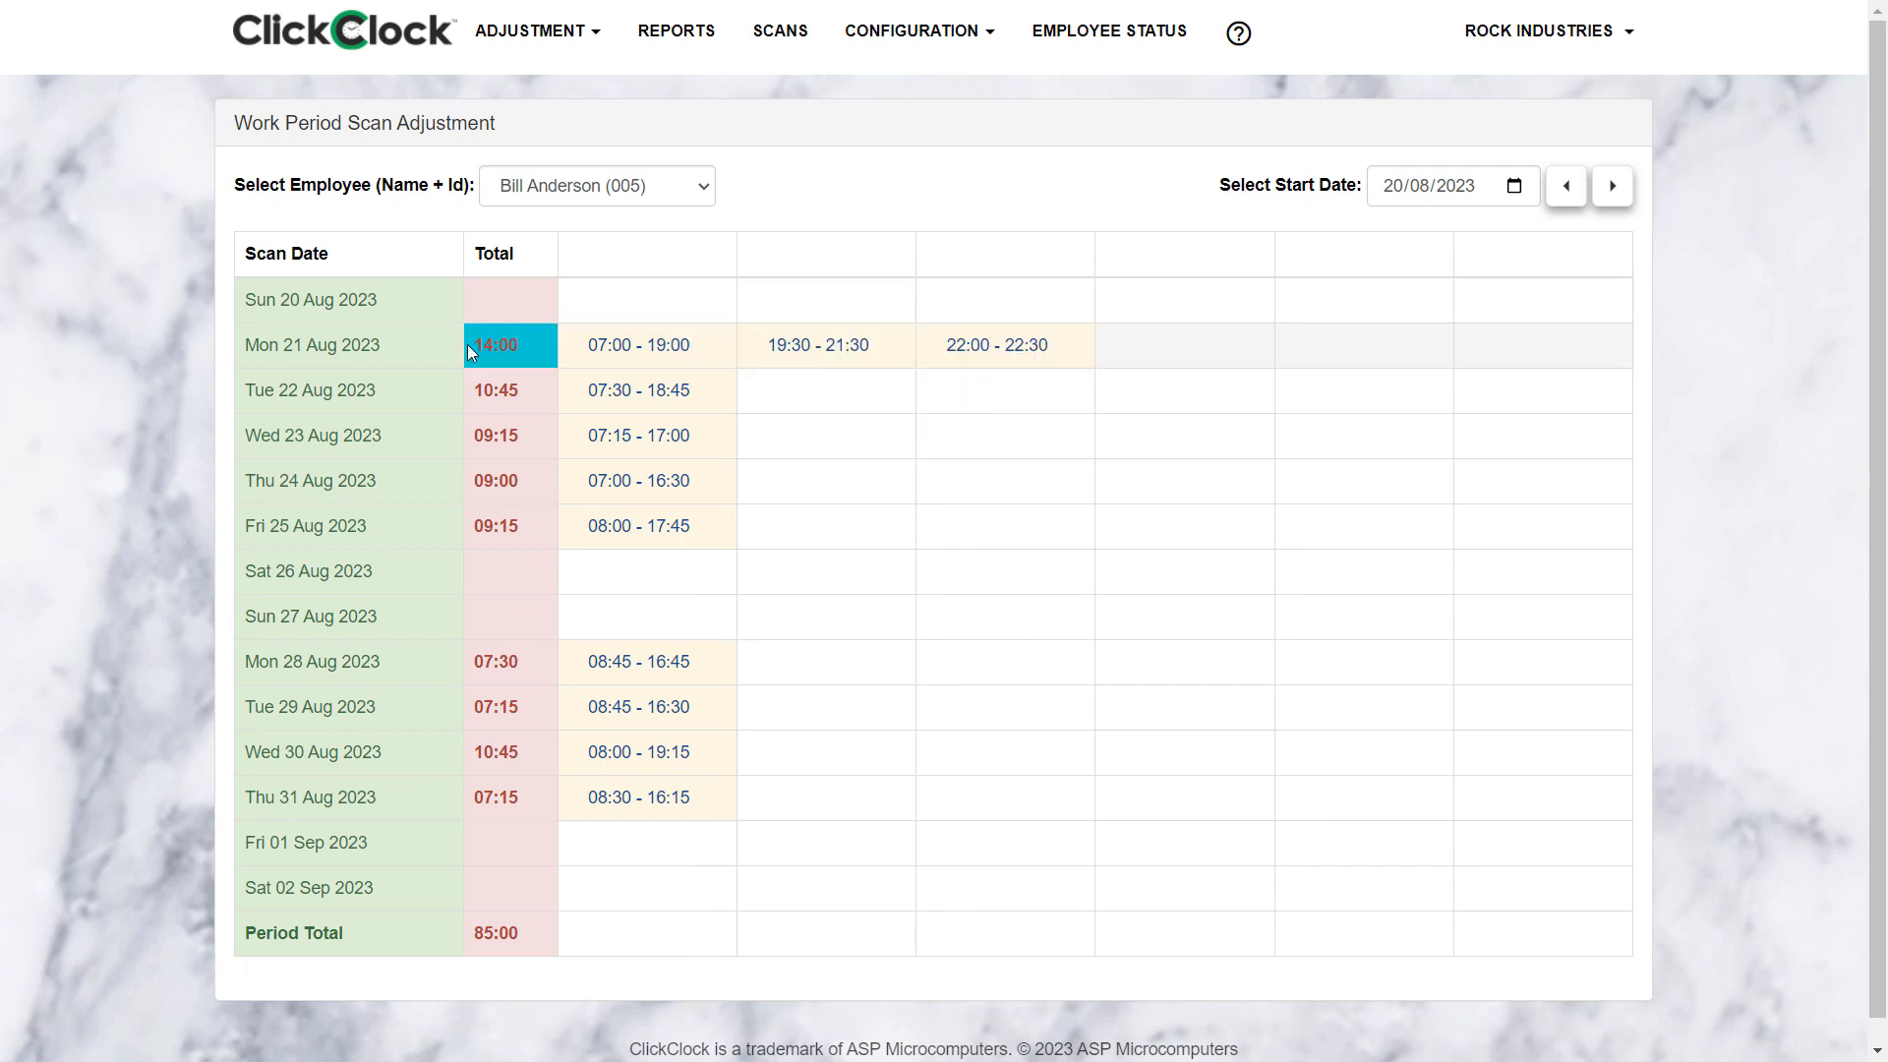
Reset the scans of Mon 21 Aug 2023 to the original adjustment.
{"action": "left_click", "coordinate": [442, 349]}
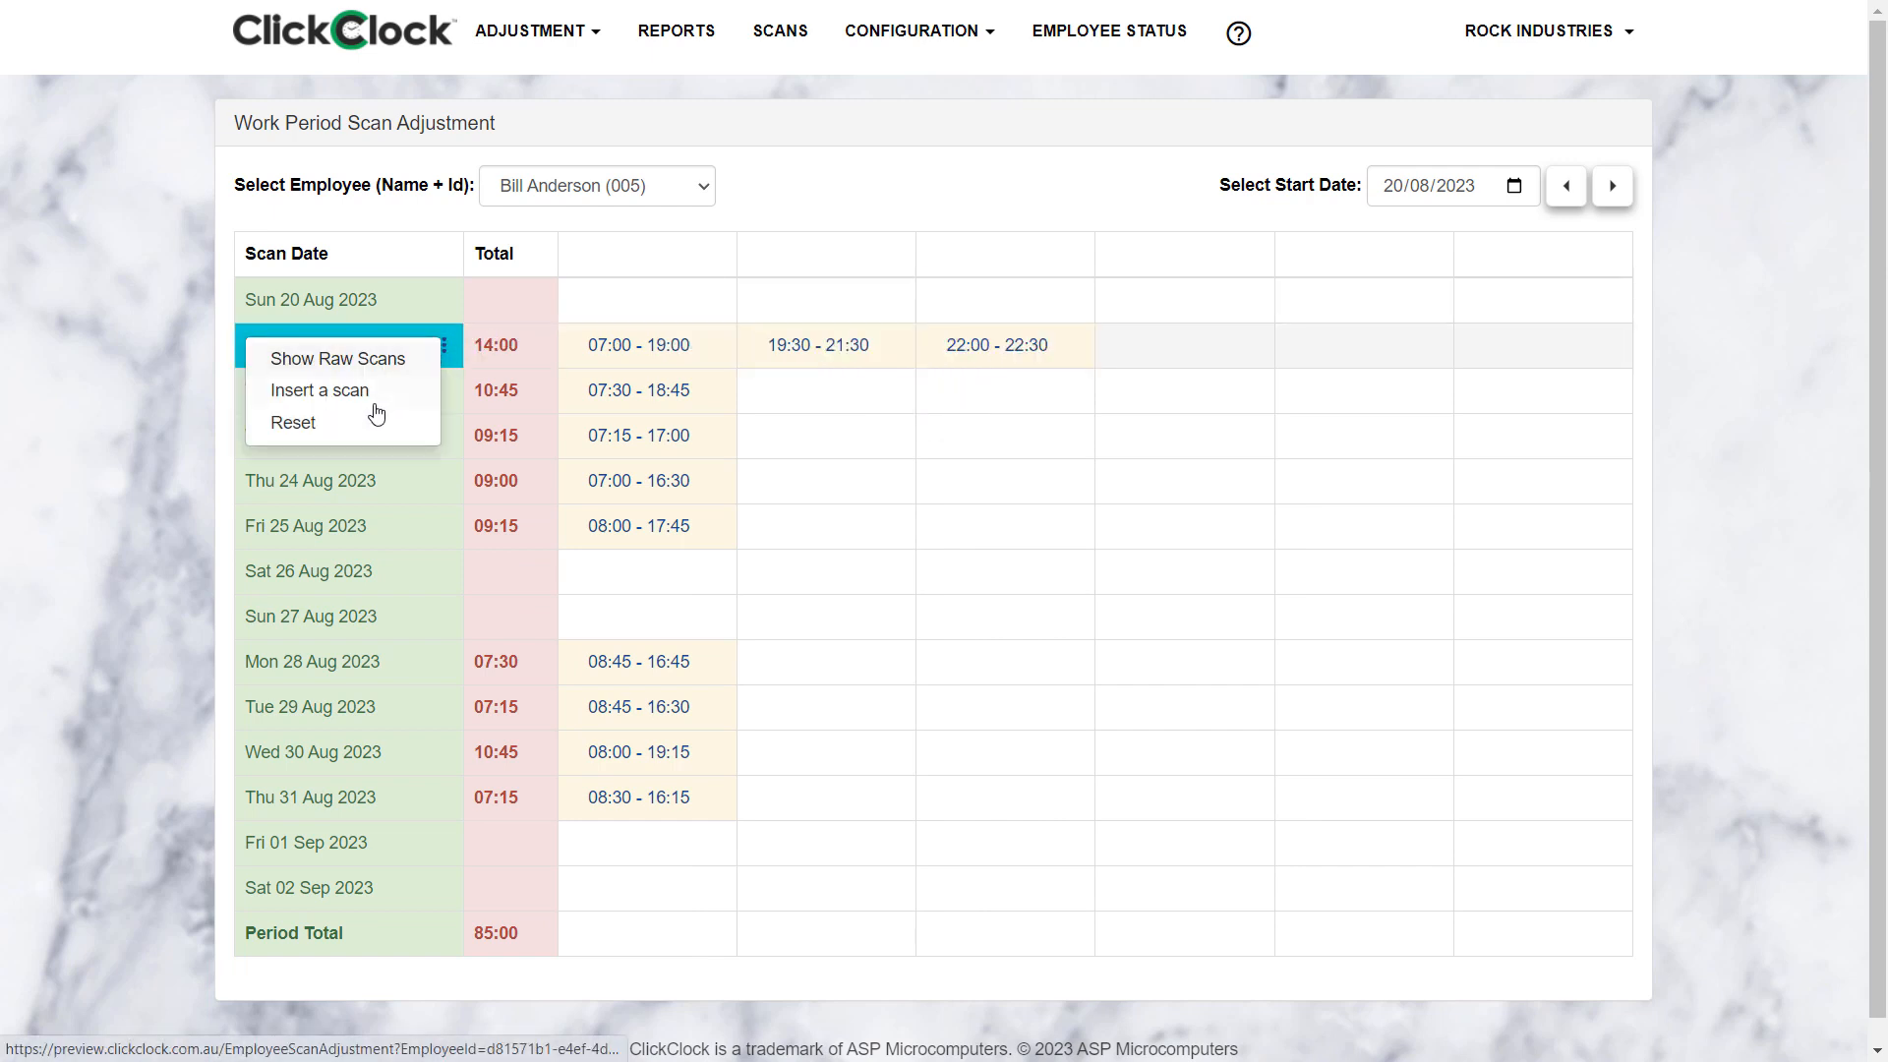
{"action": "left_click", "coordinate": [295, 423]}
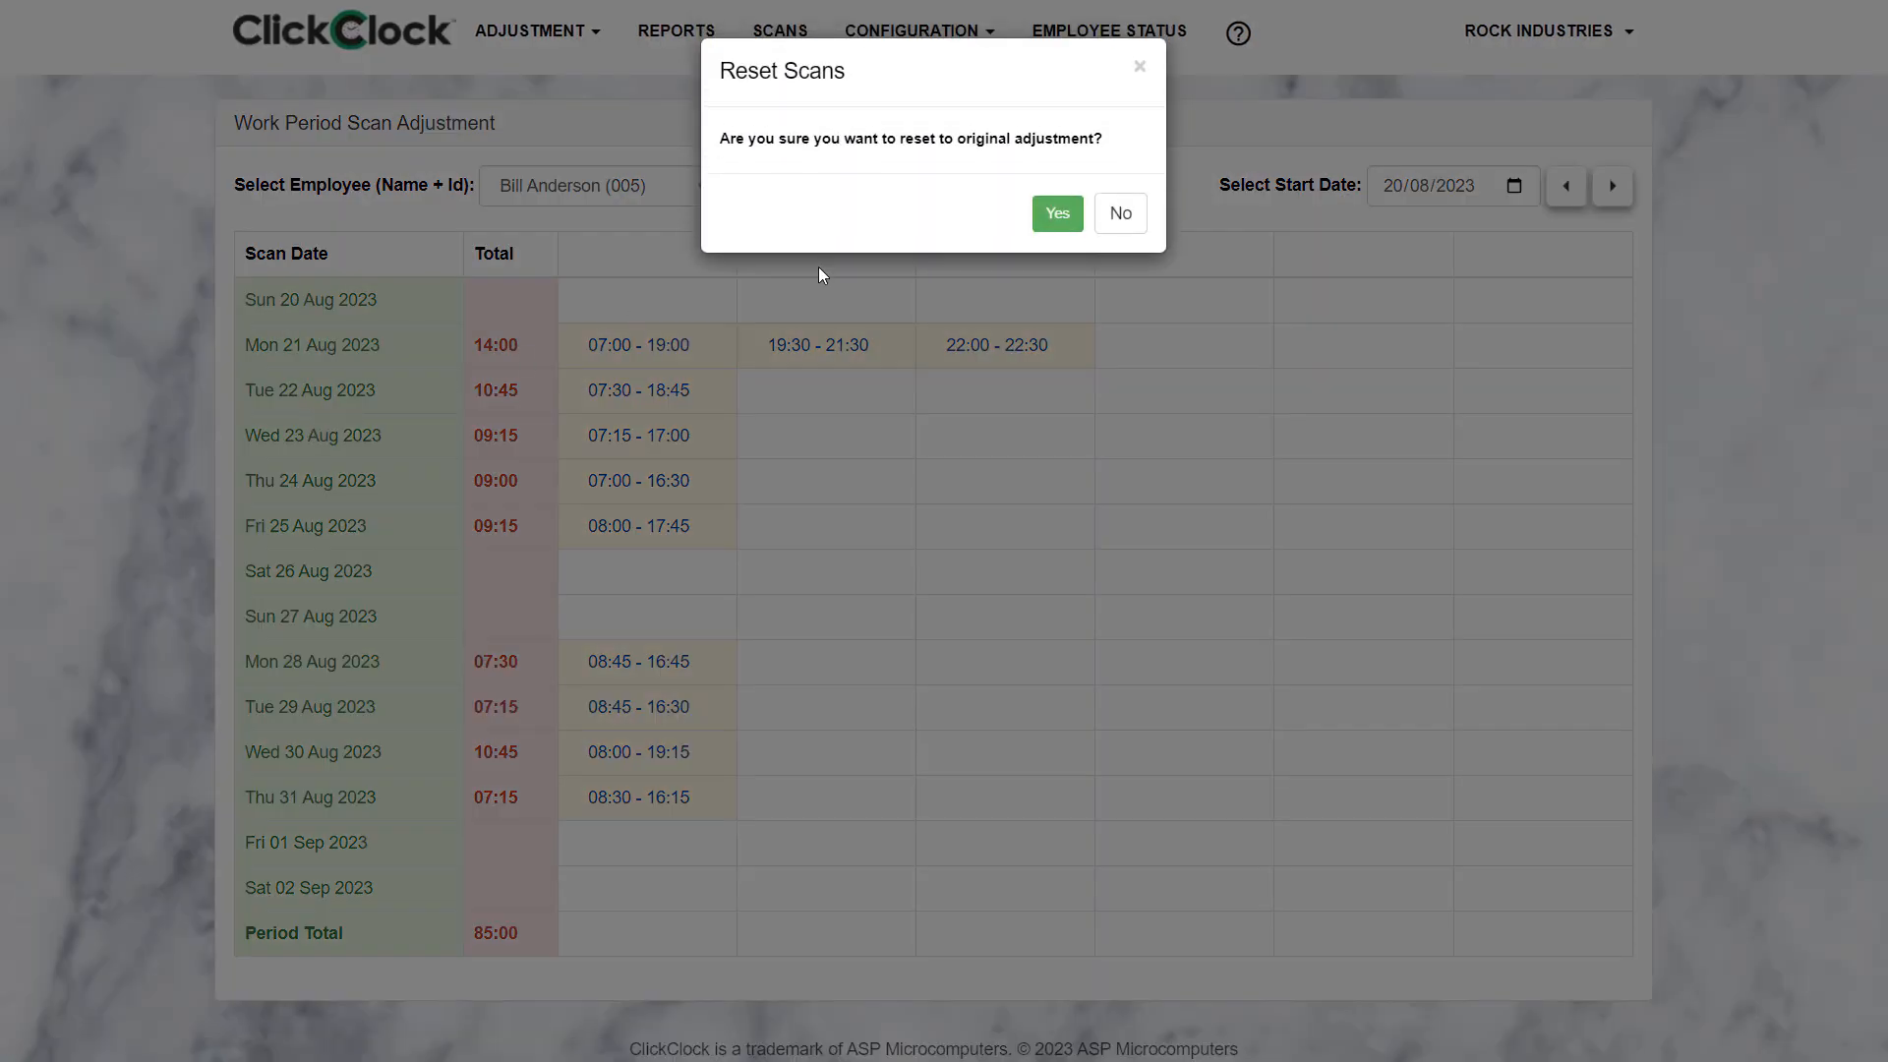
{"action": "left_click", "coordinate": [1057, 214]}
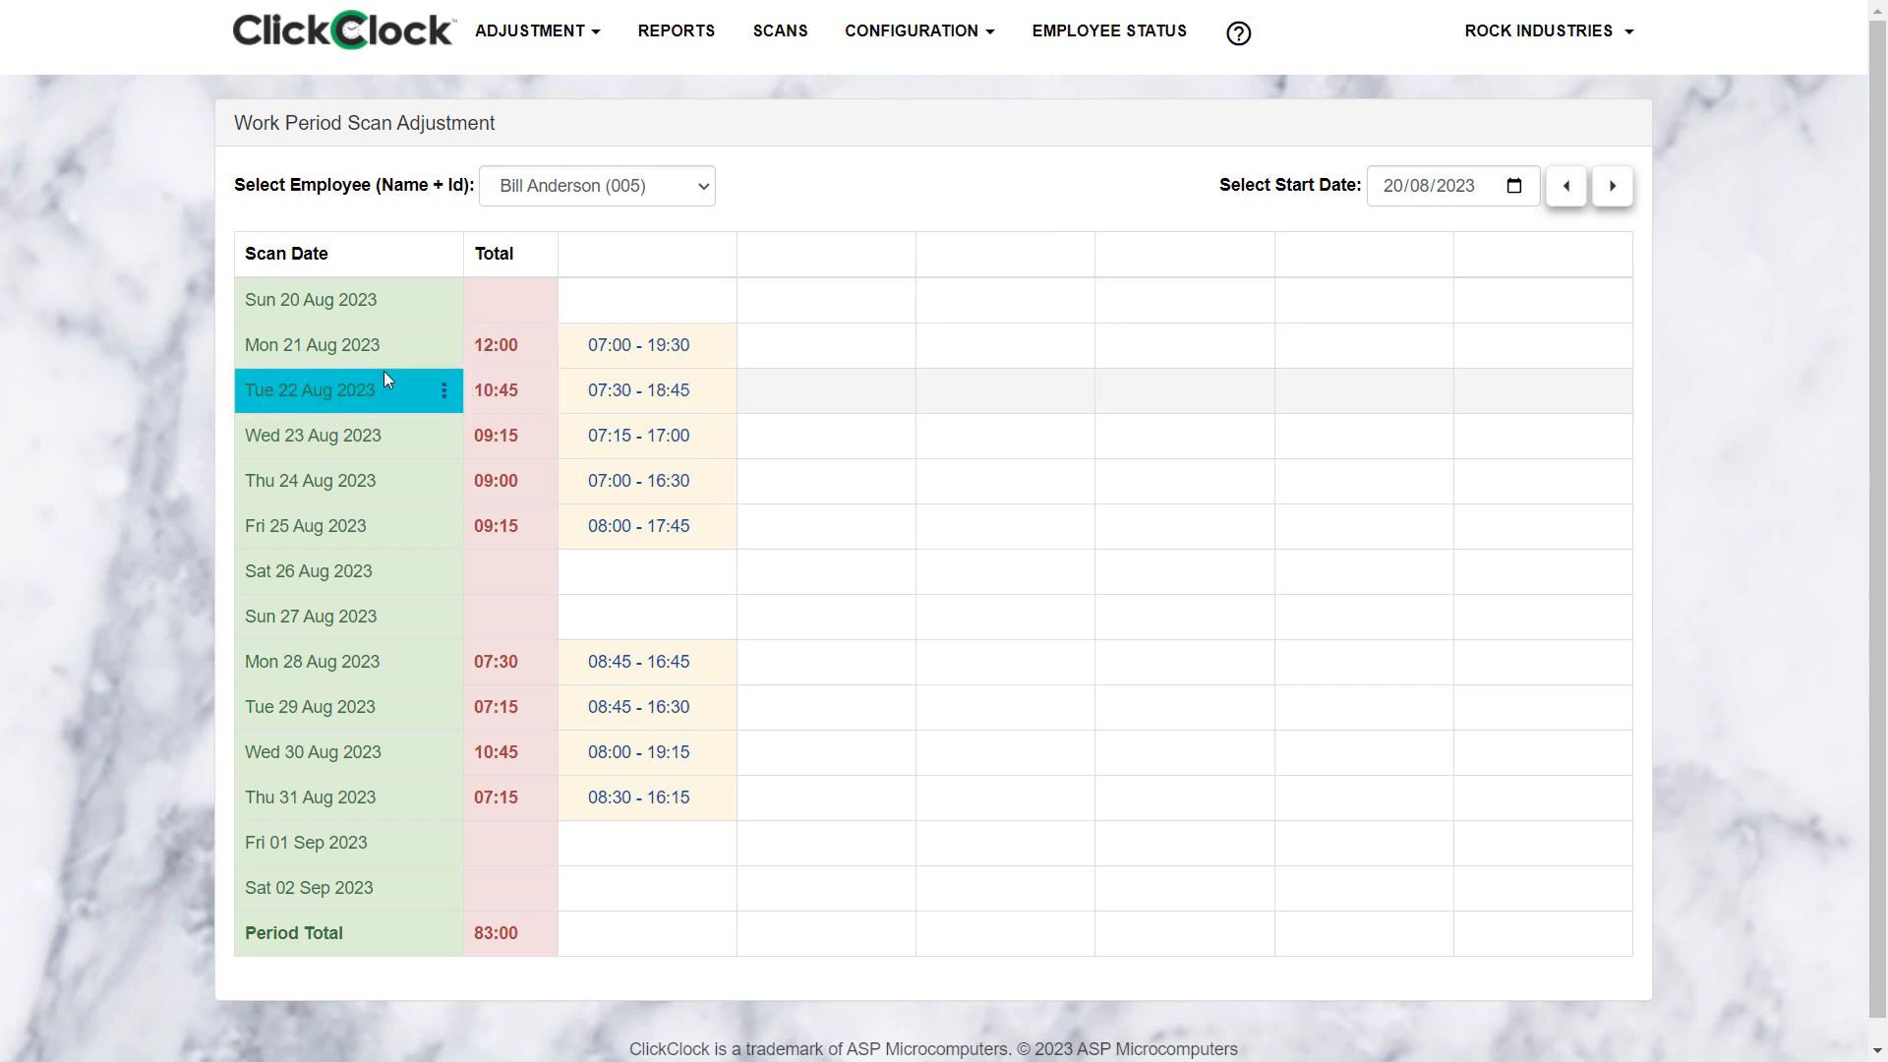
Examine the daily totals for 21 to 24 August 2023 and the adjusted scan times of Monday 21 August.
{"action": "mouse_move", "coordinate": [501, 343]}
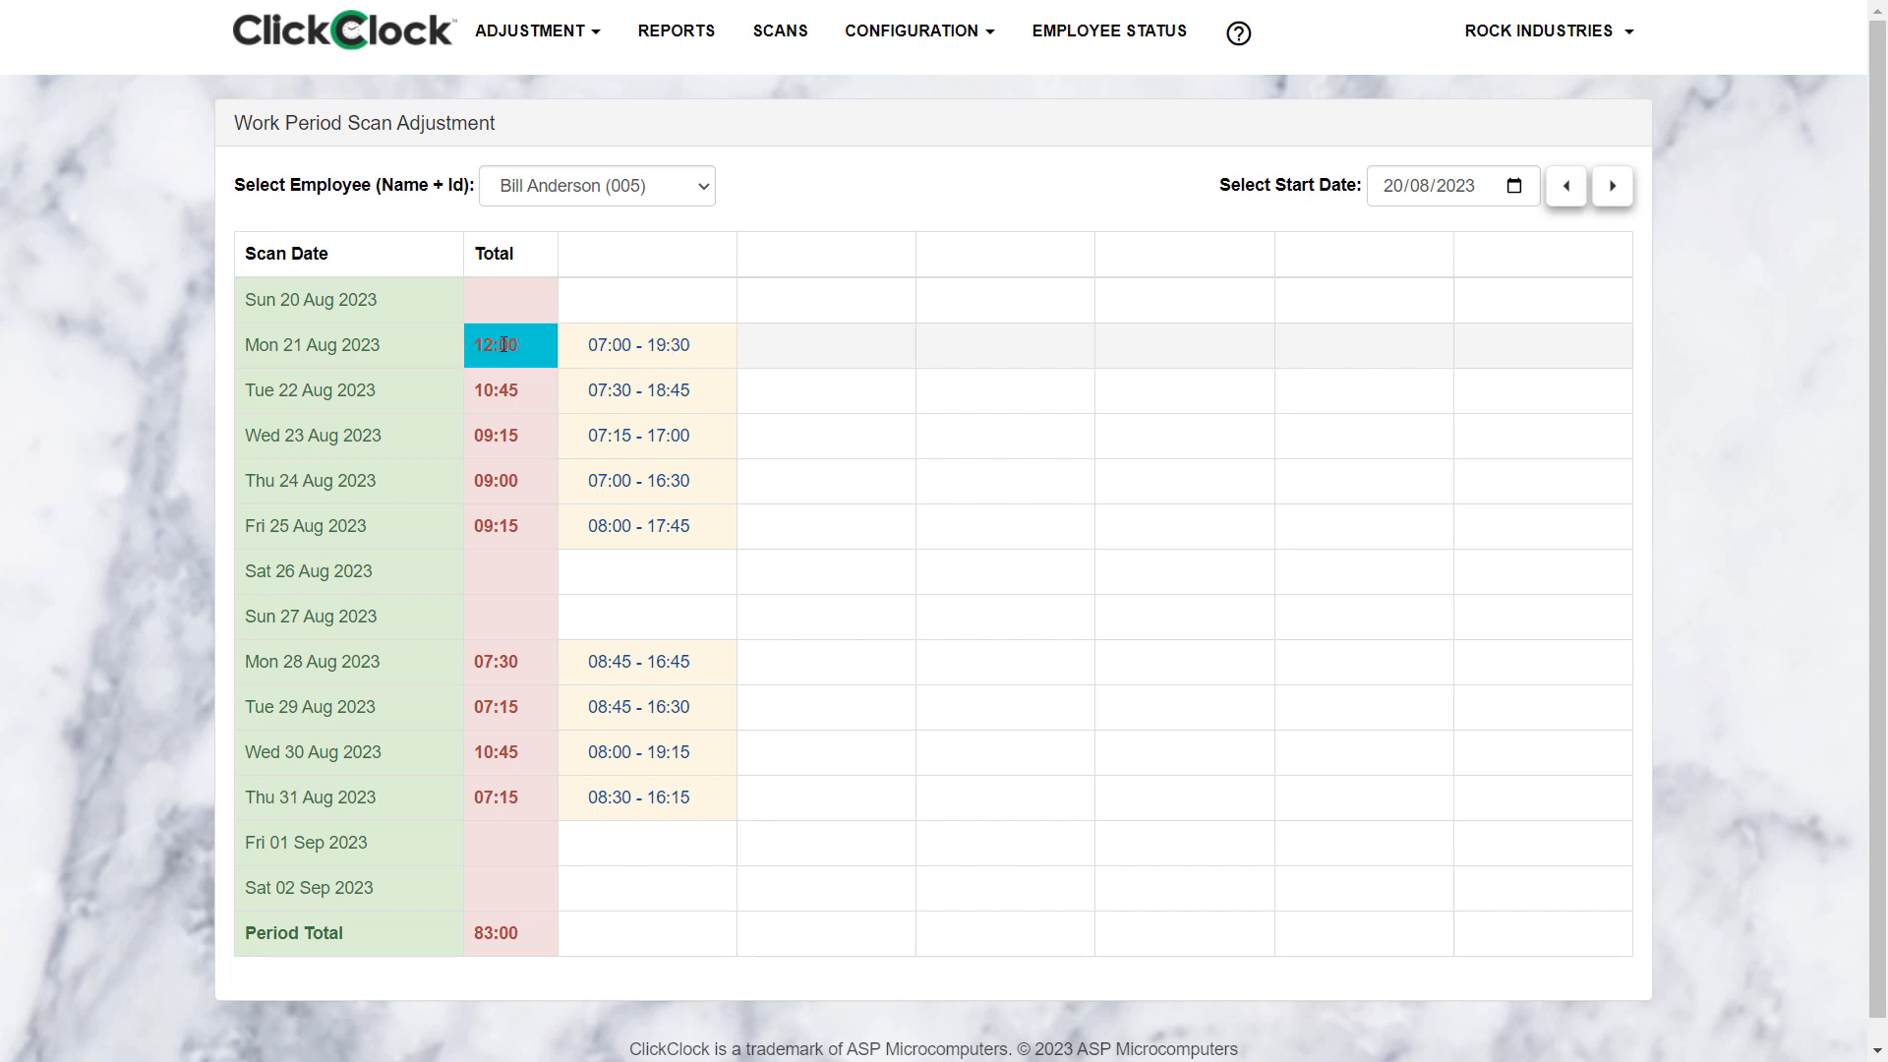
{"action": "mouse_move", "coordinate": [501, 345]}
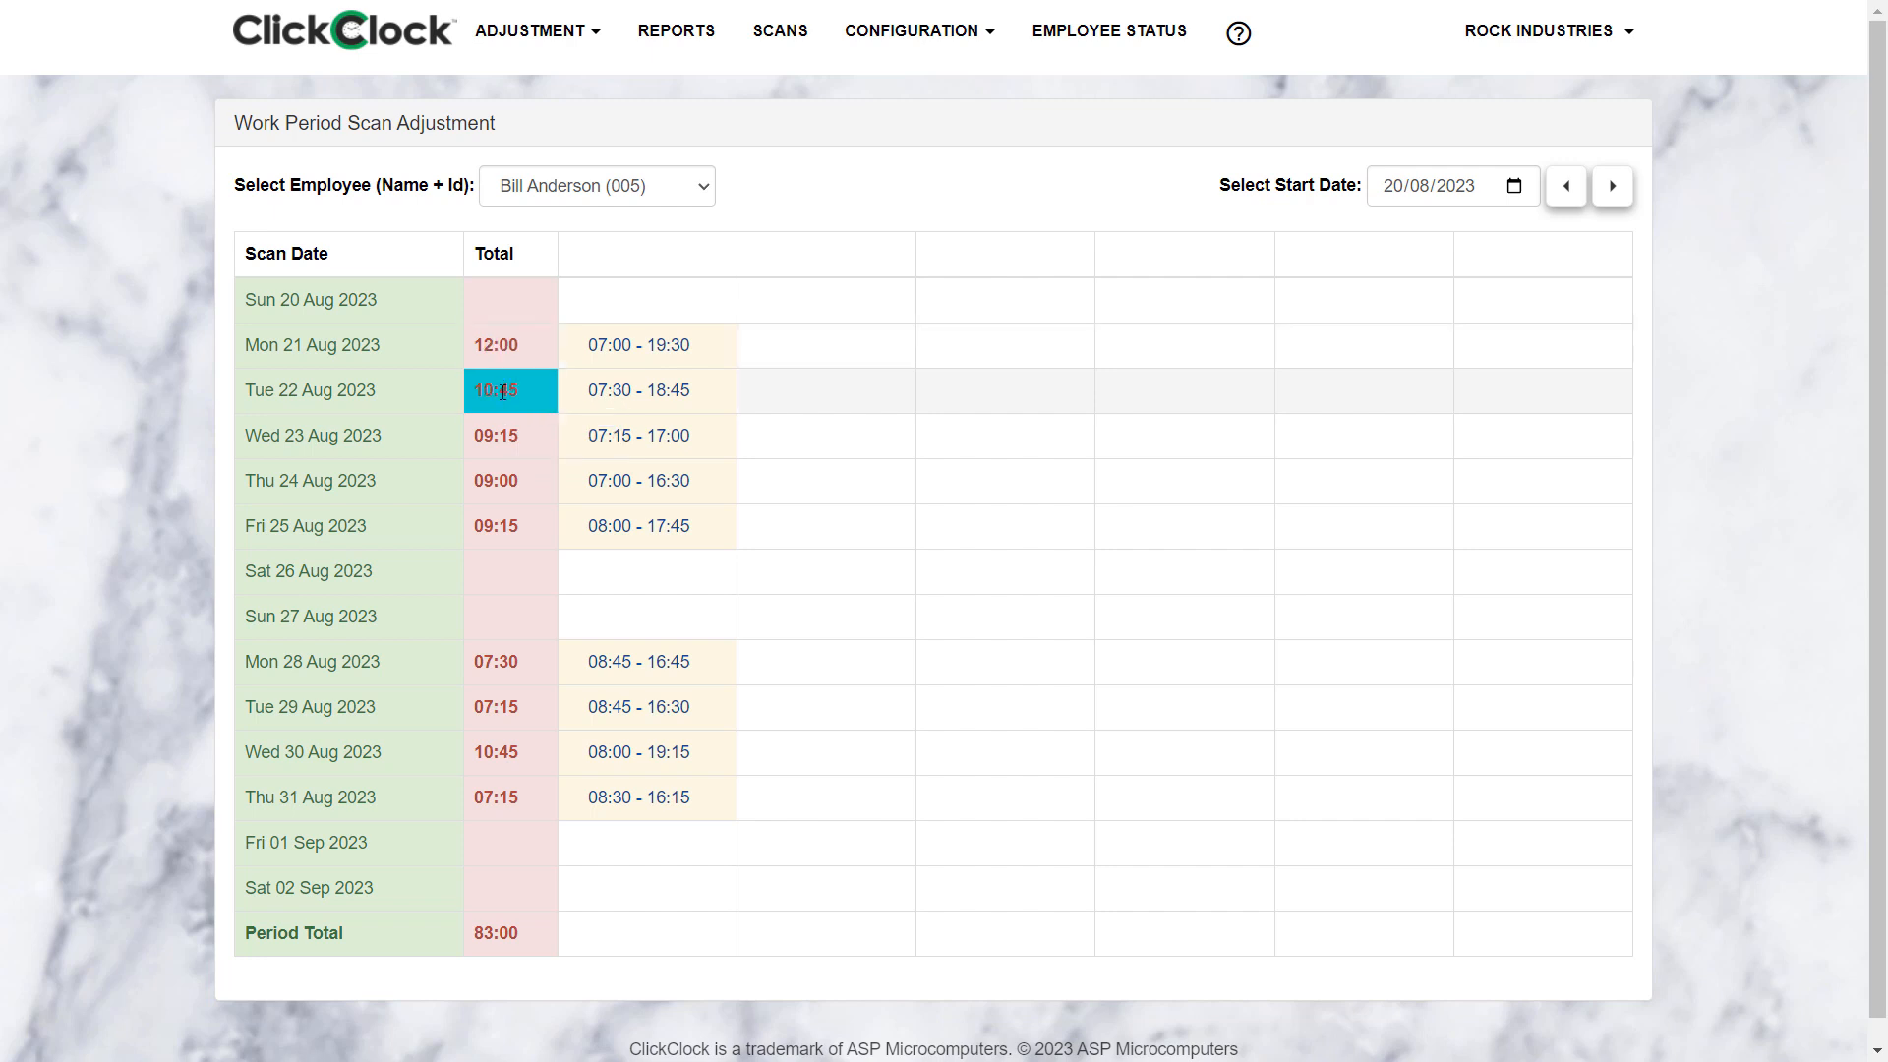
{"action": "mouse_move", "coordinate": [502, 393]}
{"action": "mouse_move", "coordinate": [503, 435]}
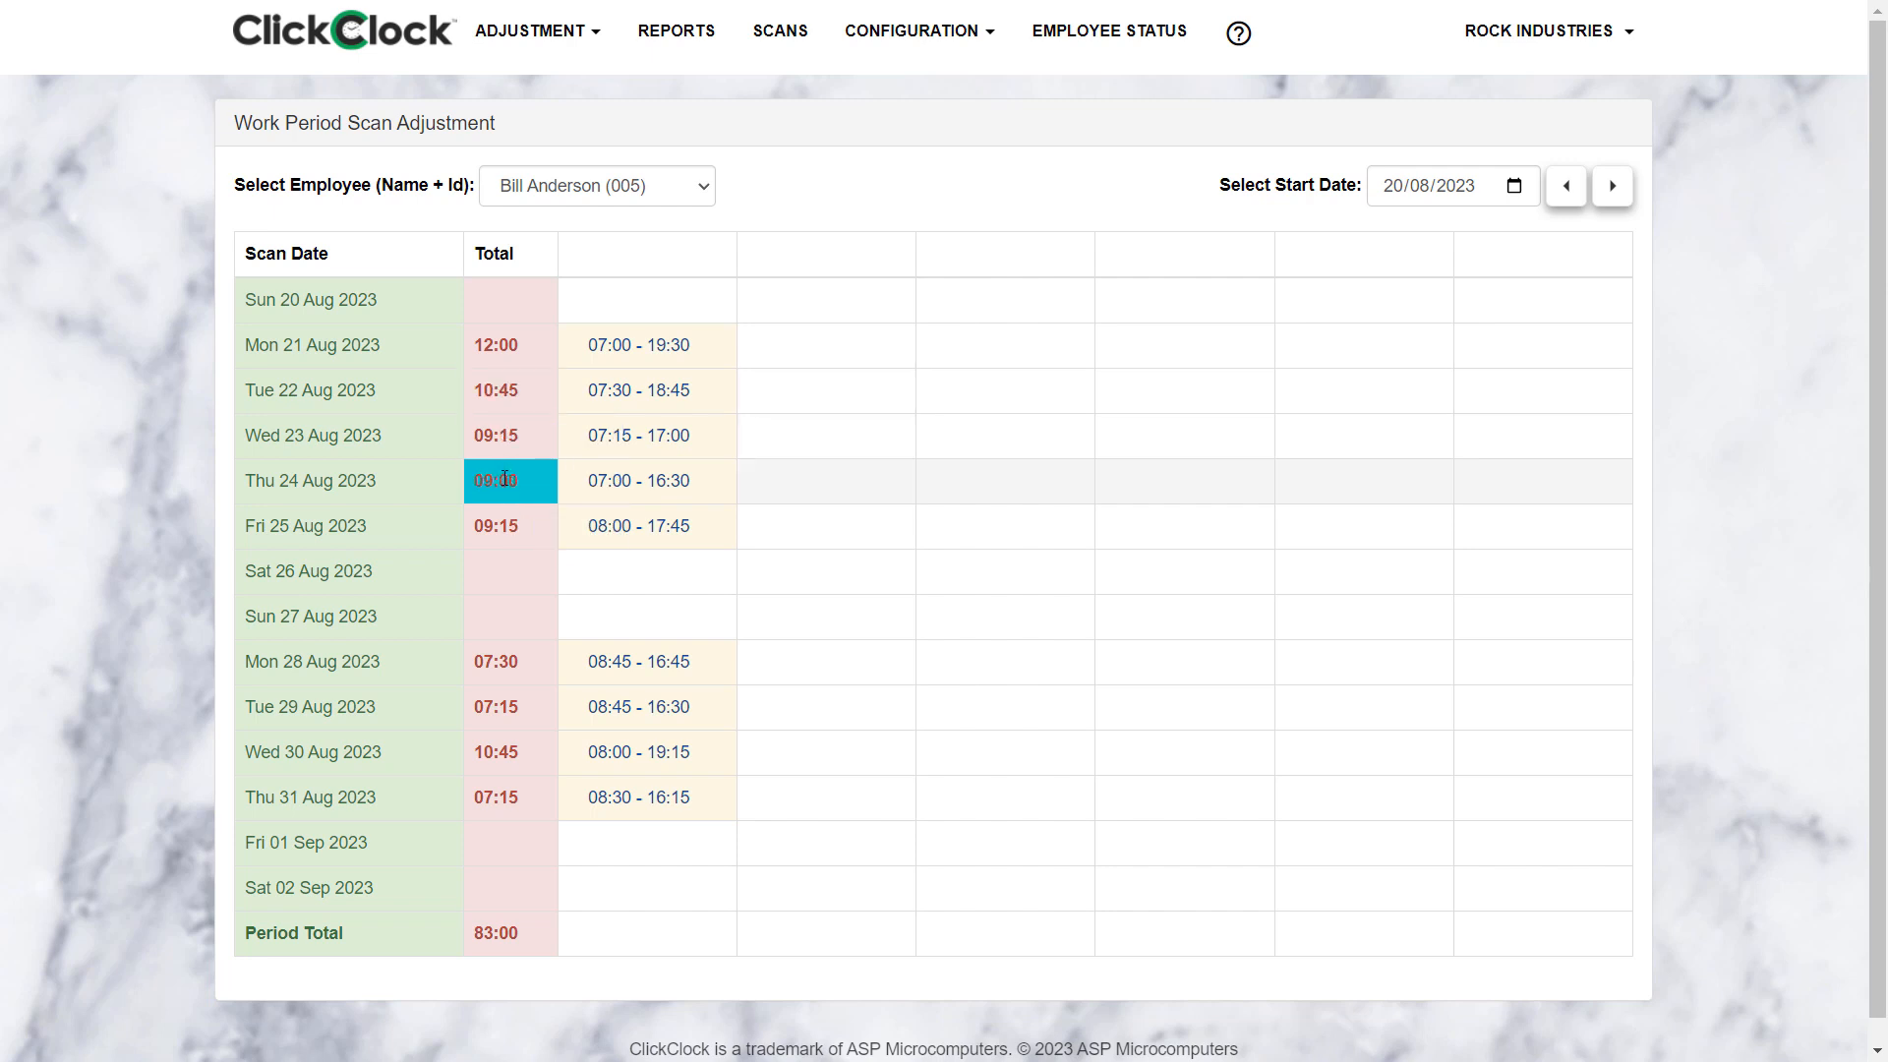
{"action": "mouse_move", "coordinate": [505, 479]}
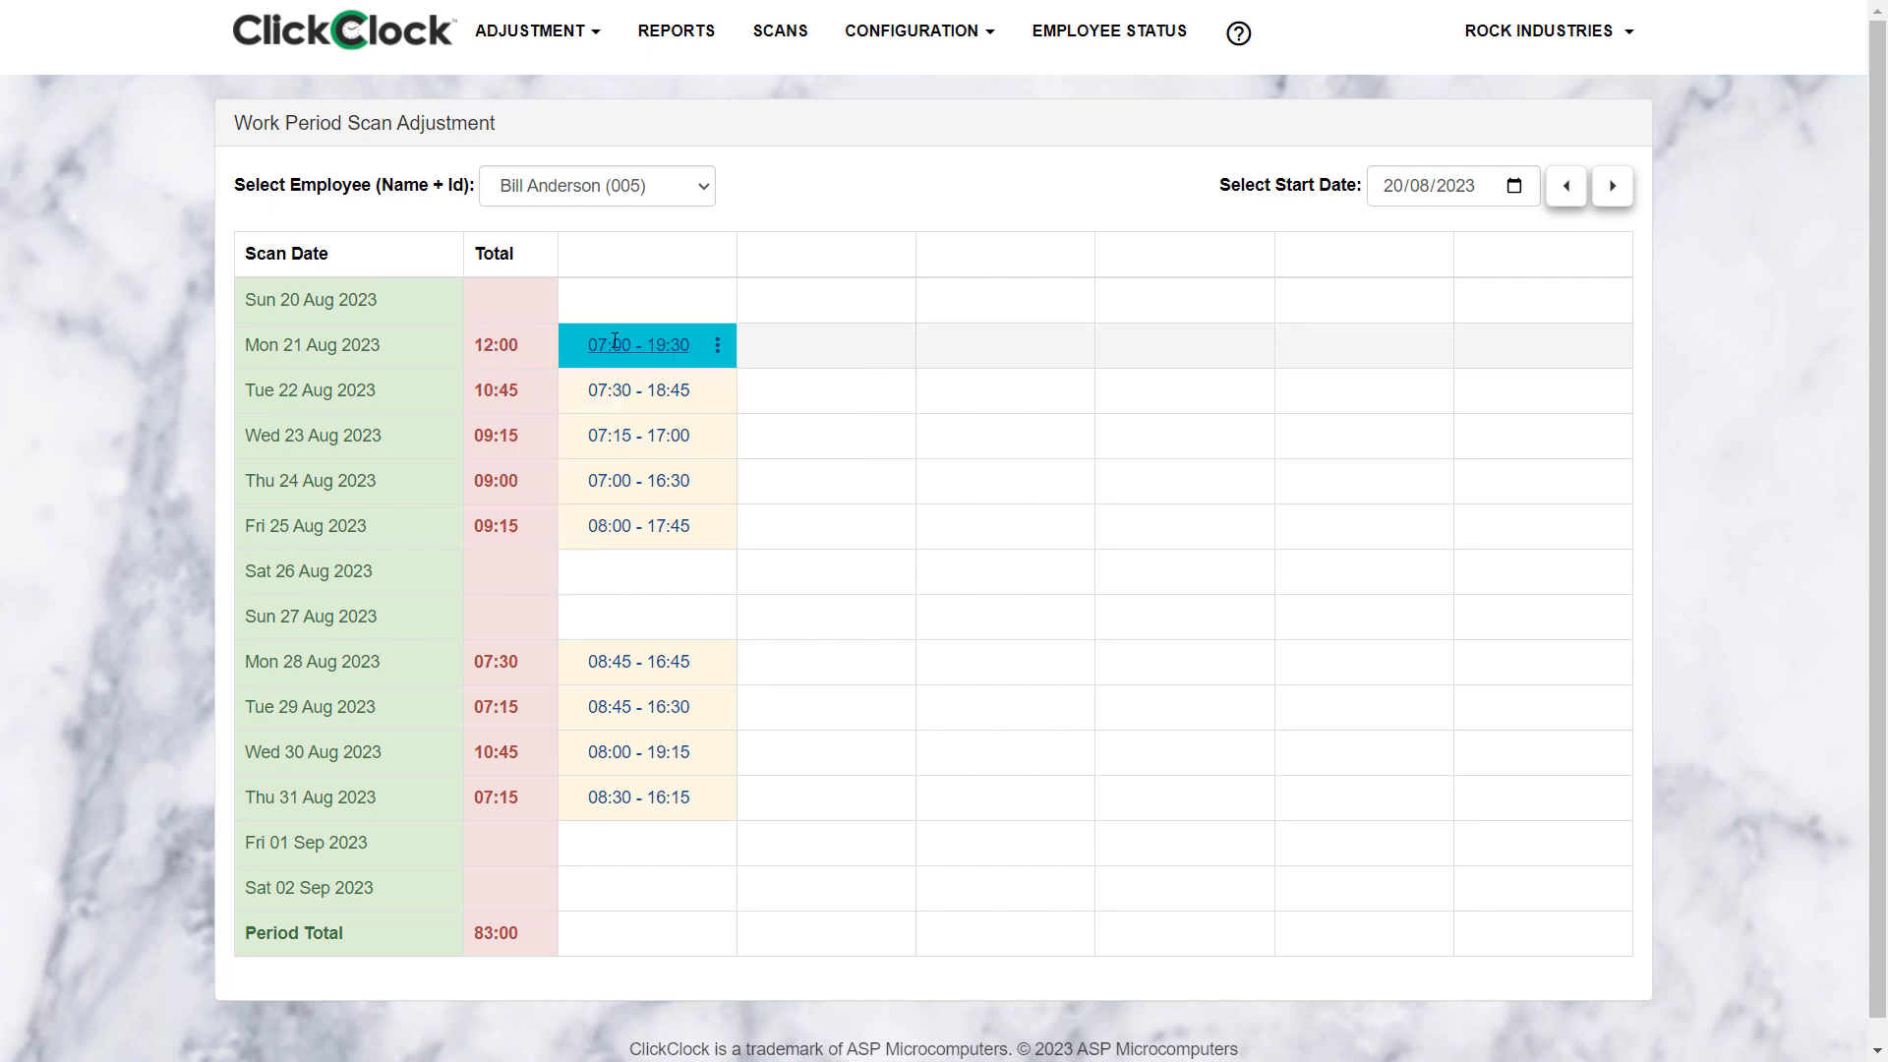
{"action": "mouse_move", "coordinate": [614, 340]}
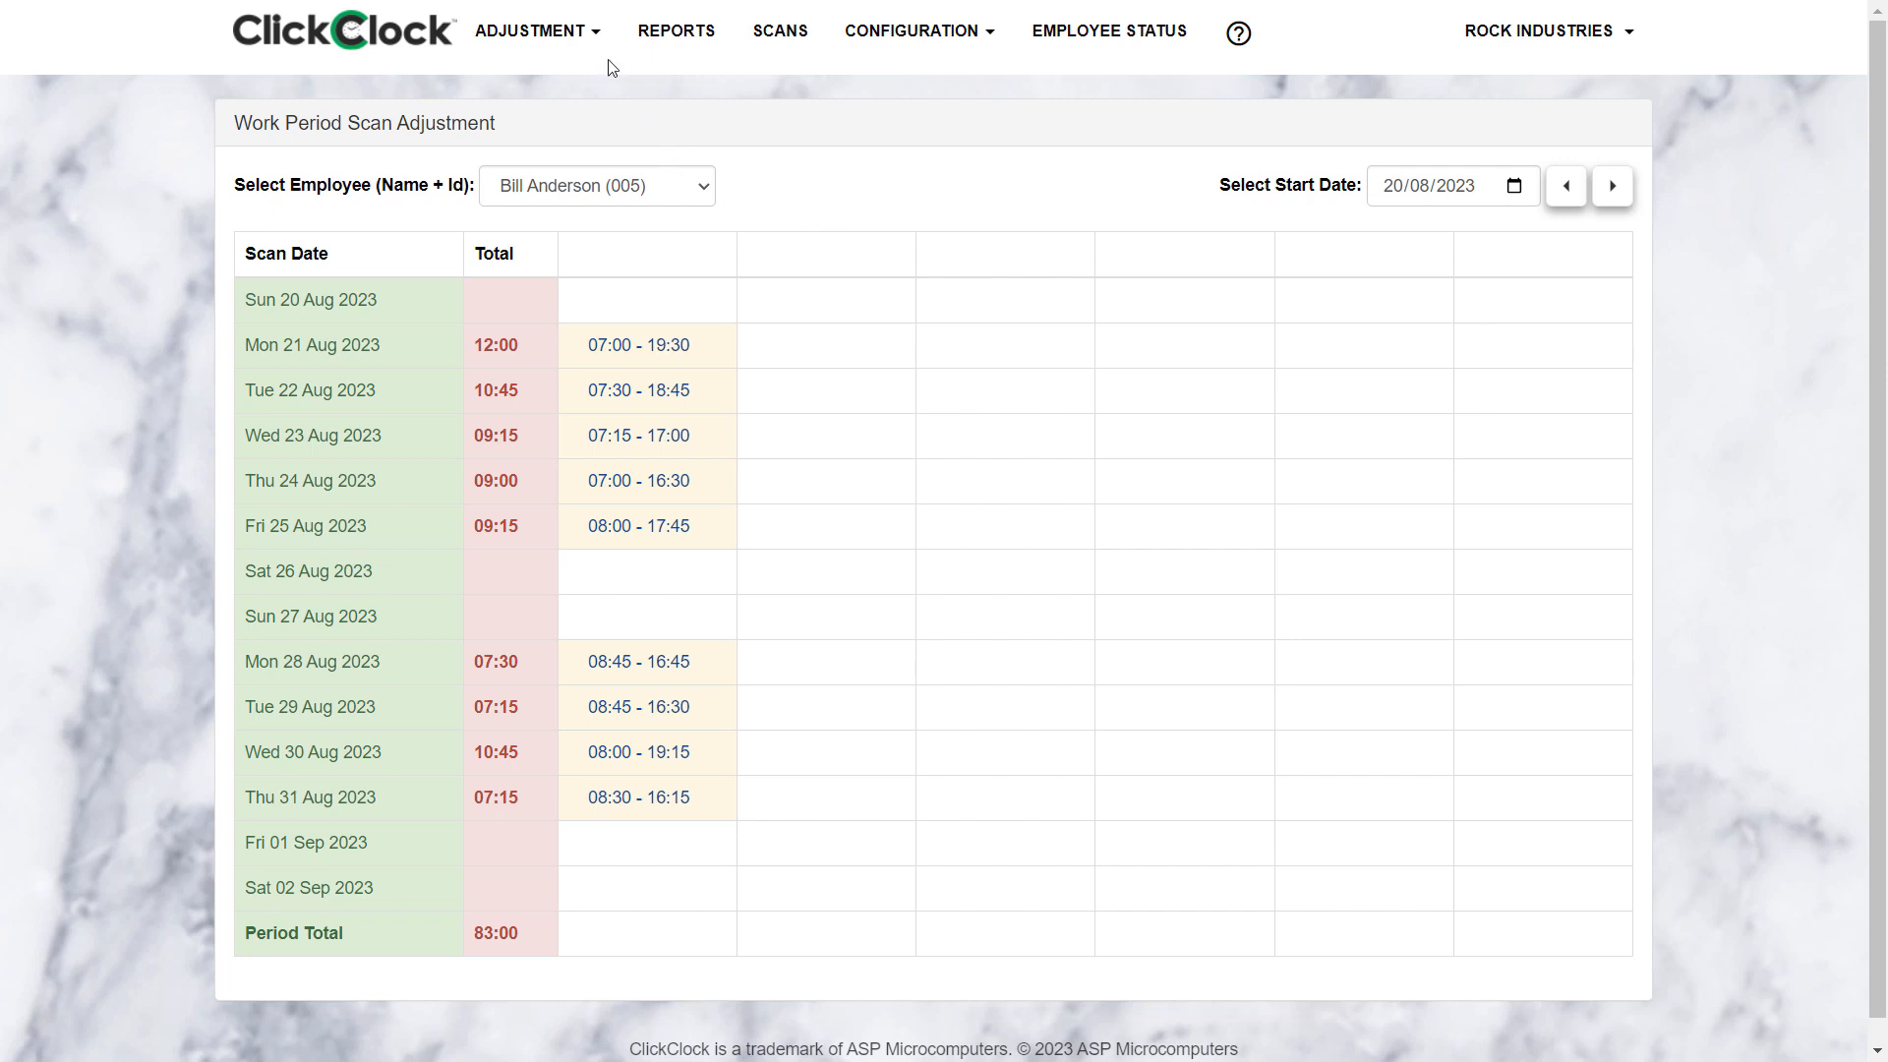
Open Daily Scan Adjustment and set the date to 21/08/2023.
{"action": "left_click", "coordinate": [583, 38]}
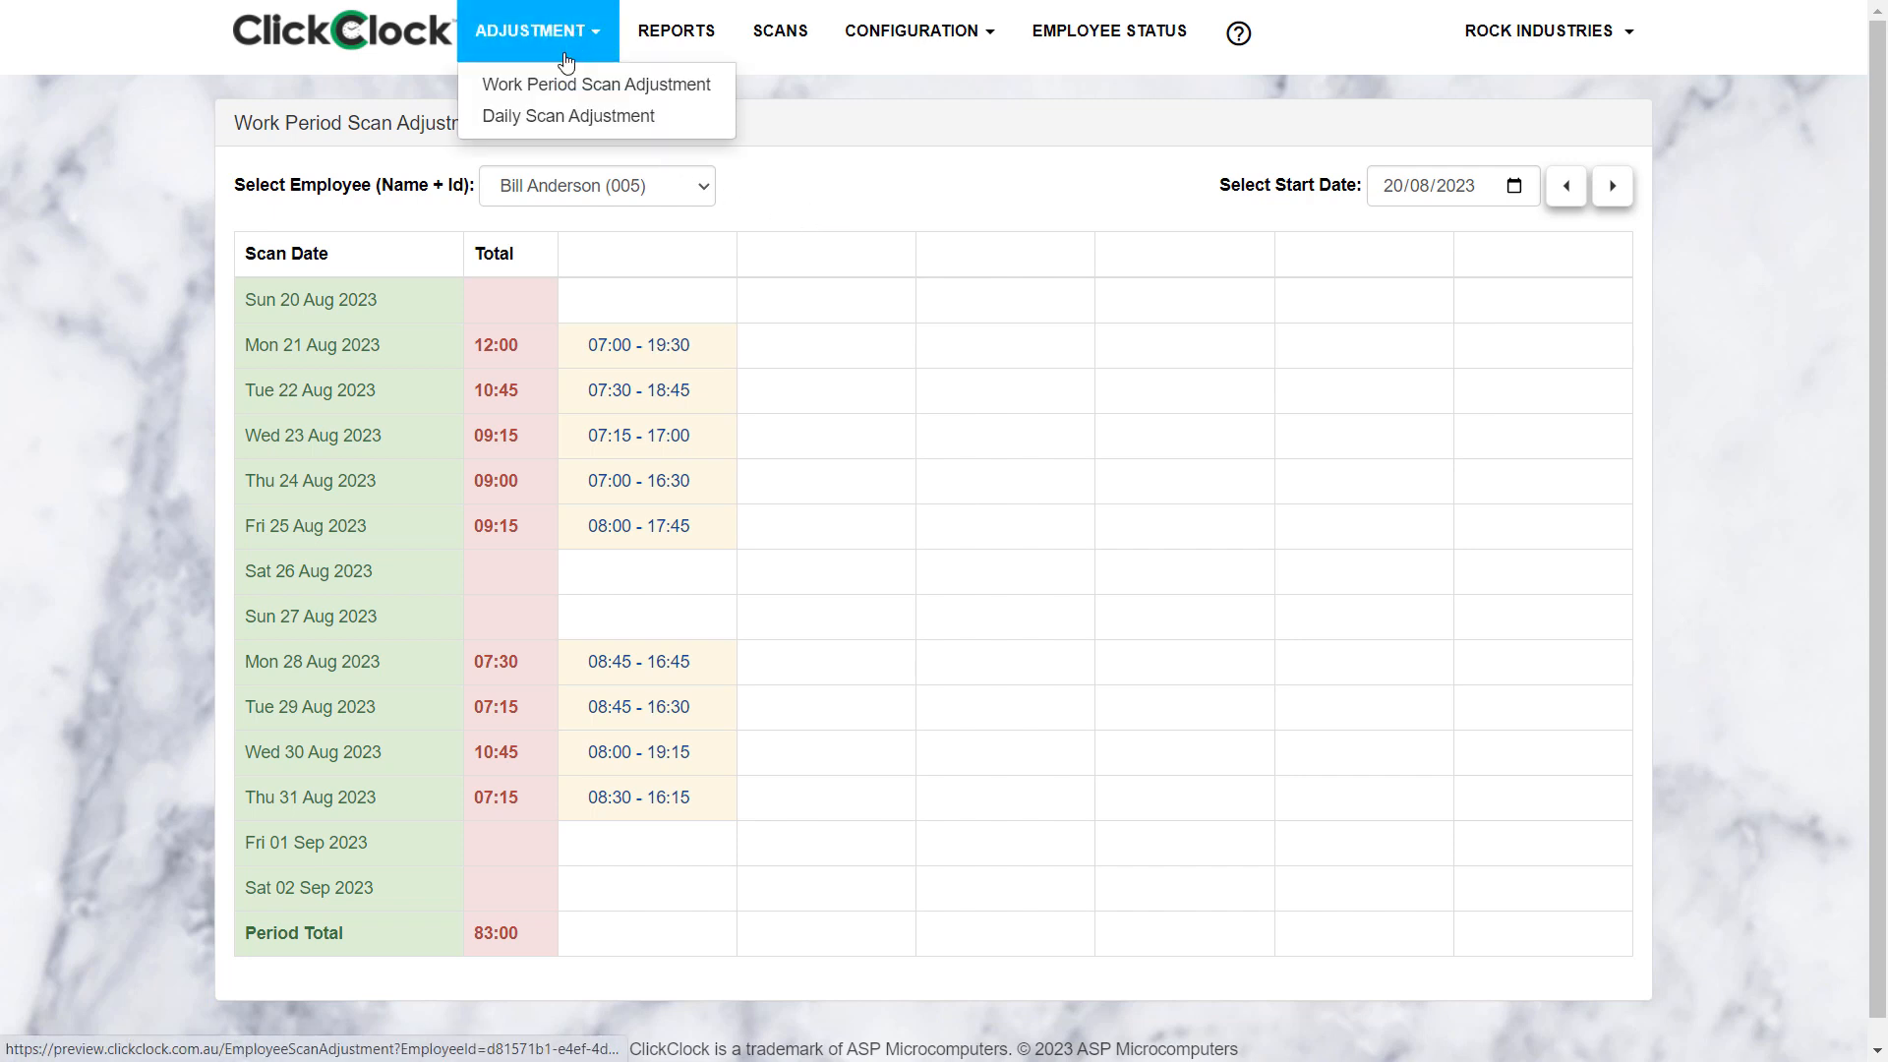
{"action": "left_click", "coordinate": [554, 118]}
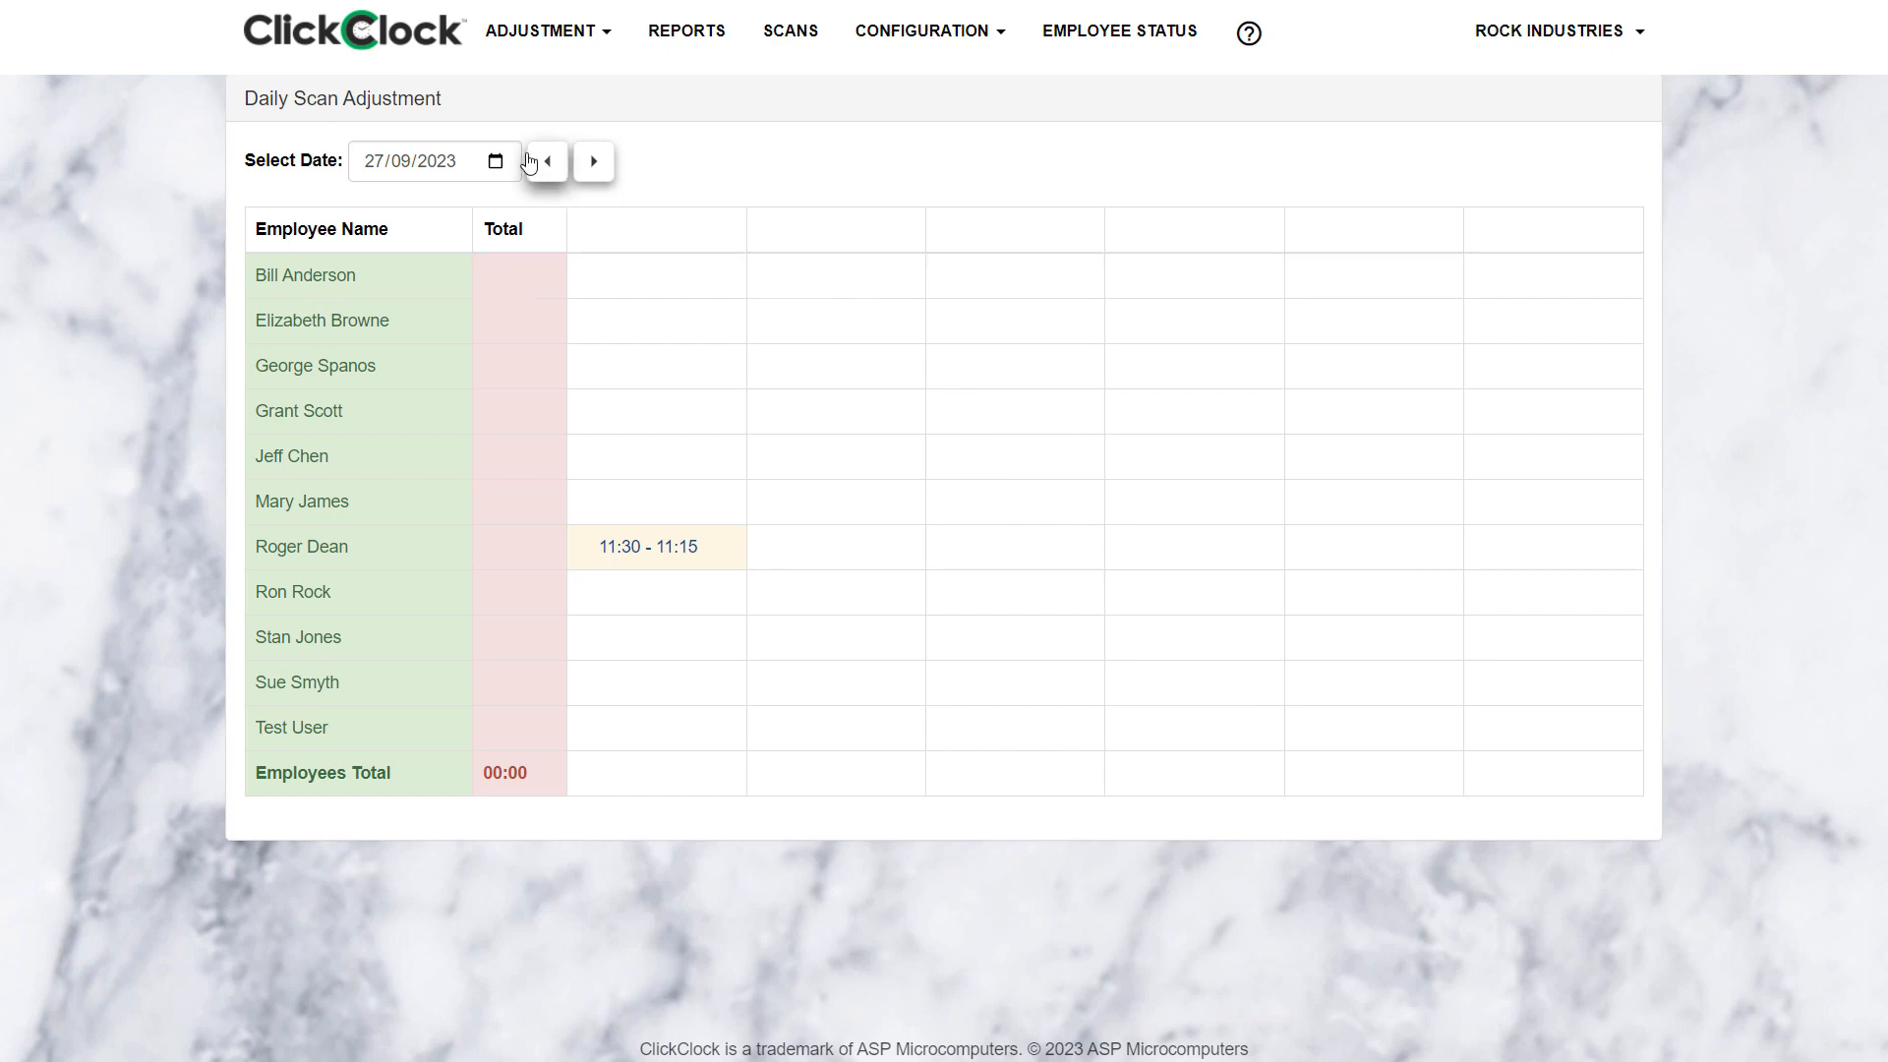
{"action": "left_click", "coordinate": [493, 161]}
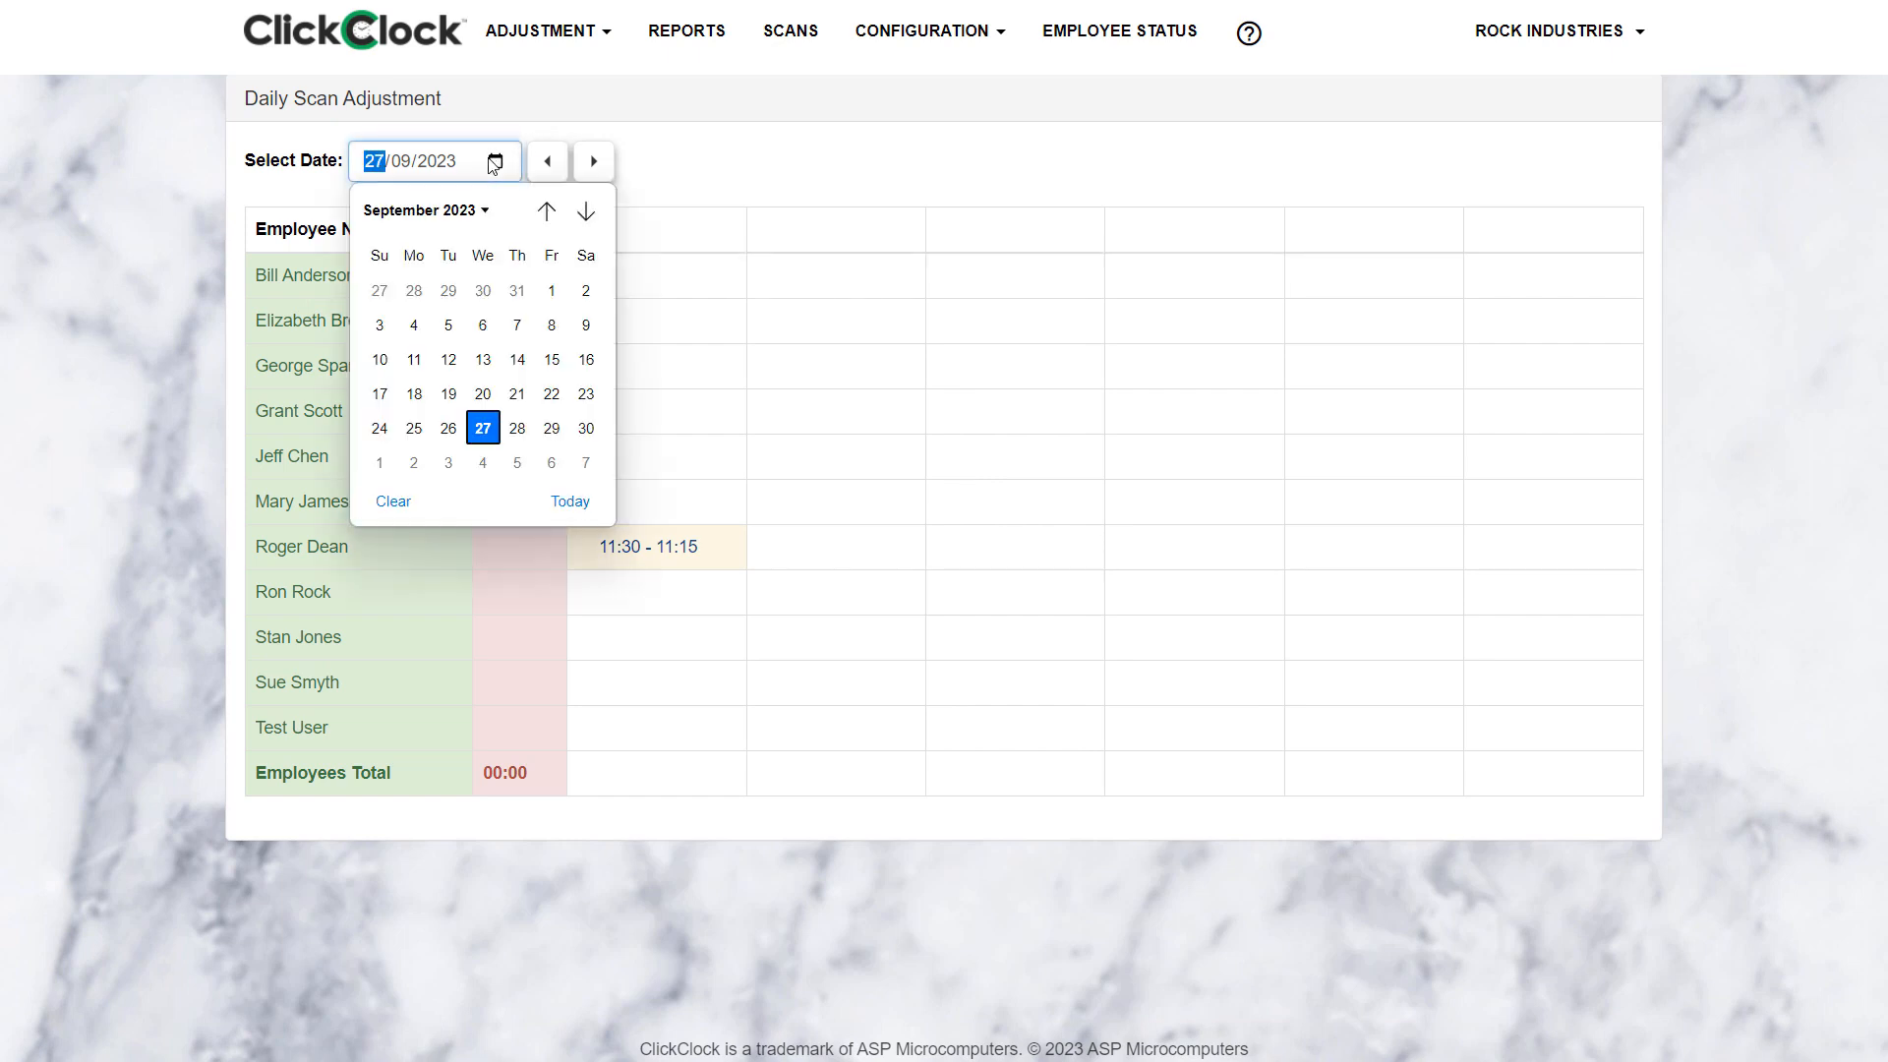
{"action": "left_click", "coordinate": [547, 210]}
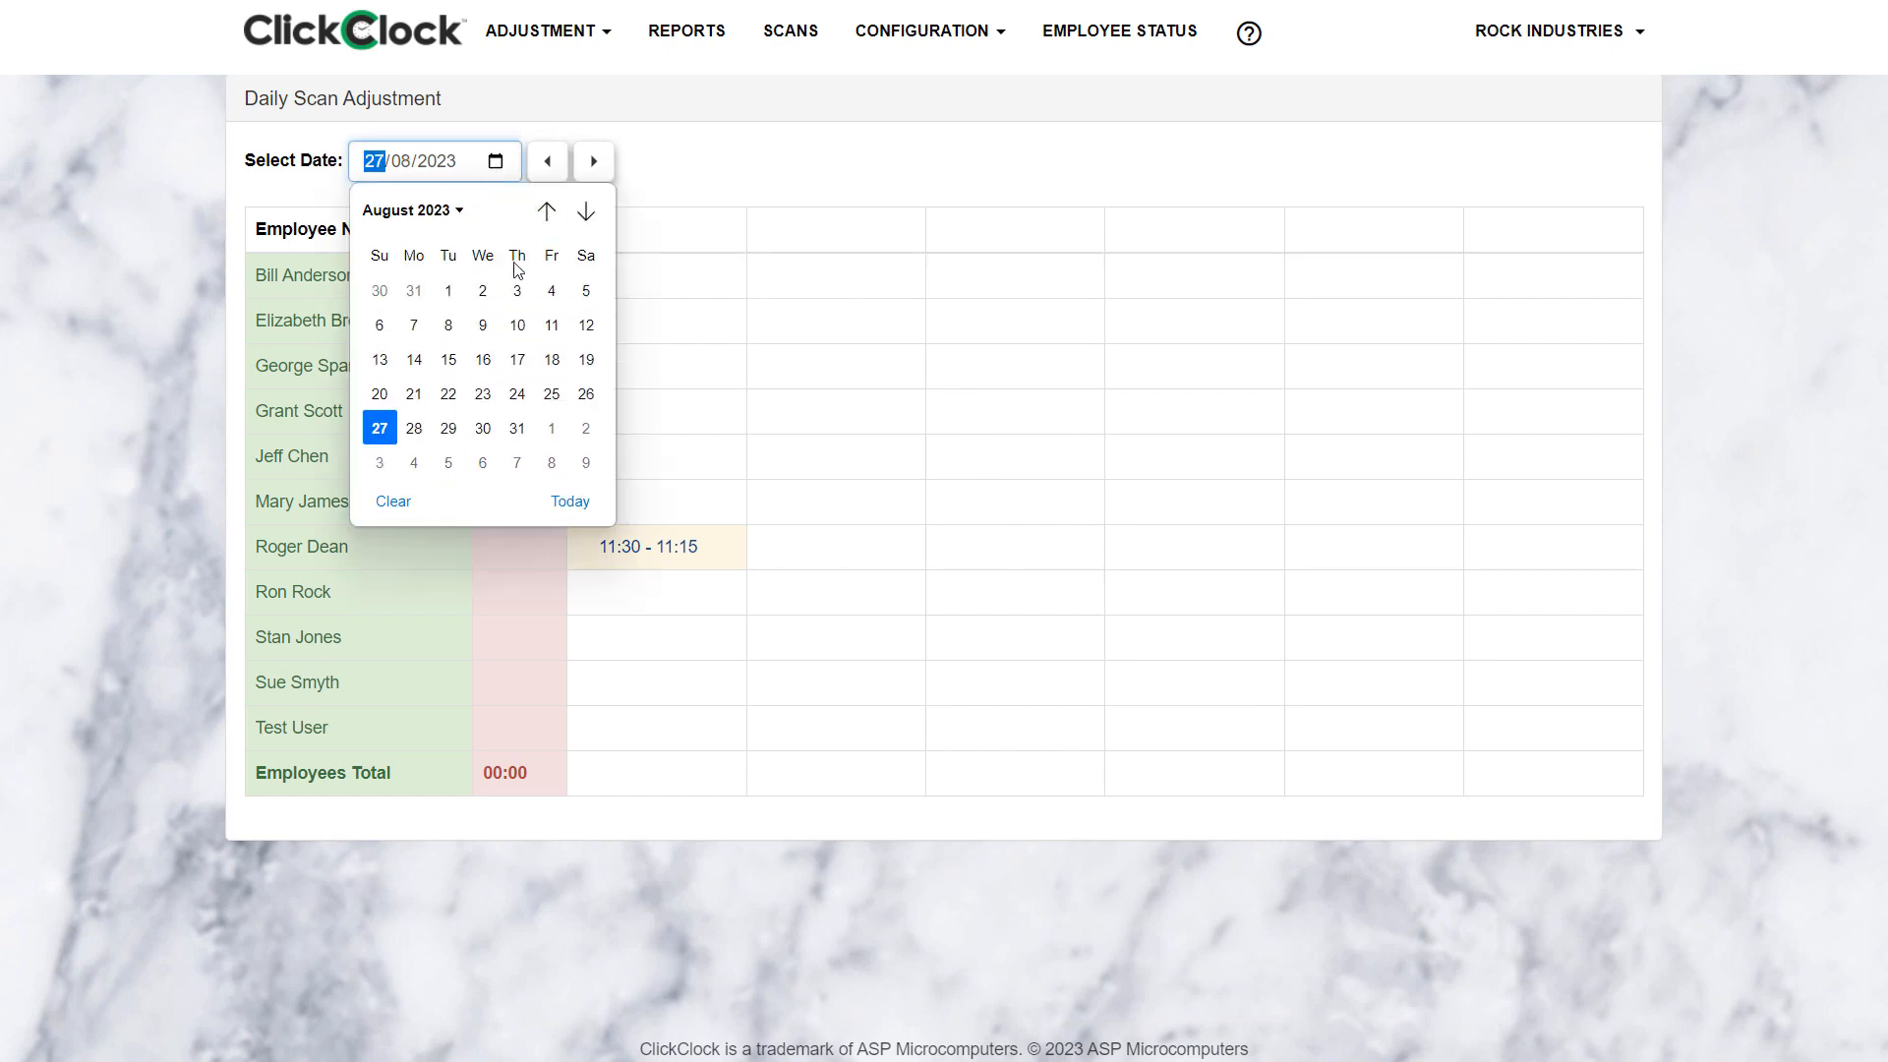
{"action": "left_click", "coordinate": [414, 395]}
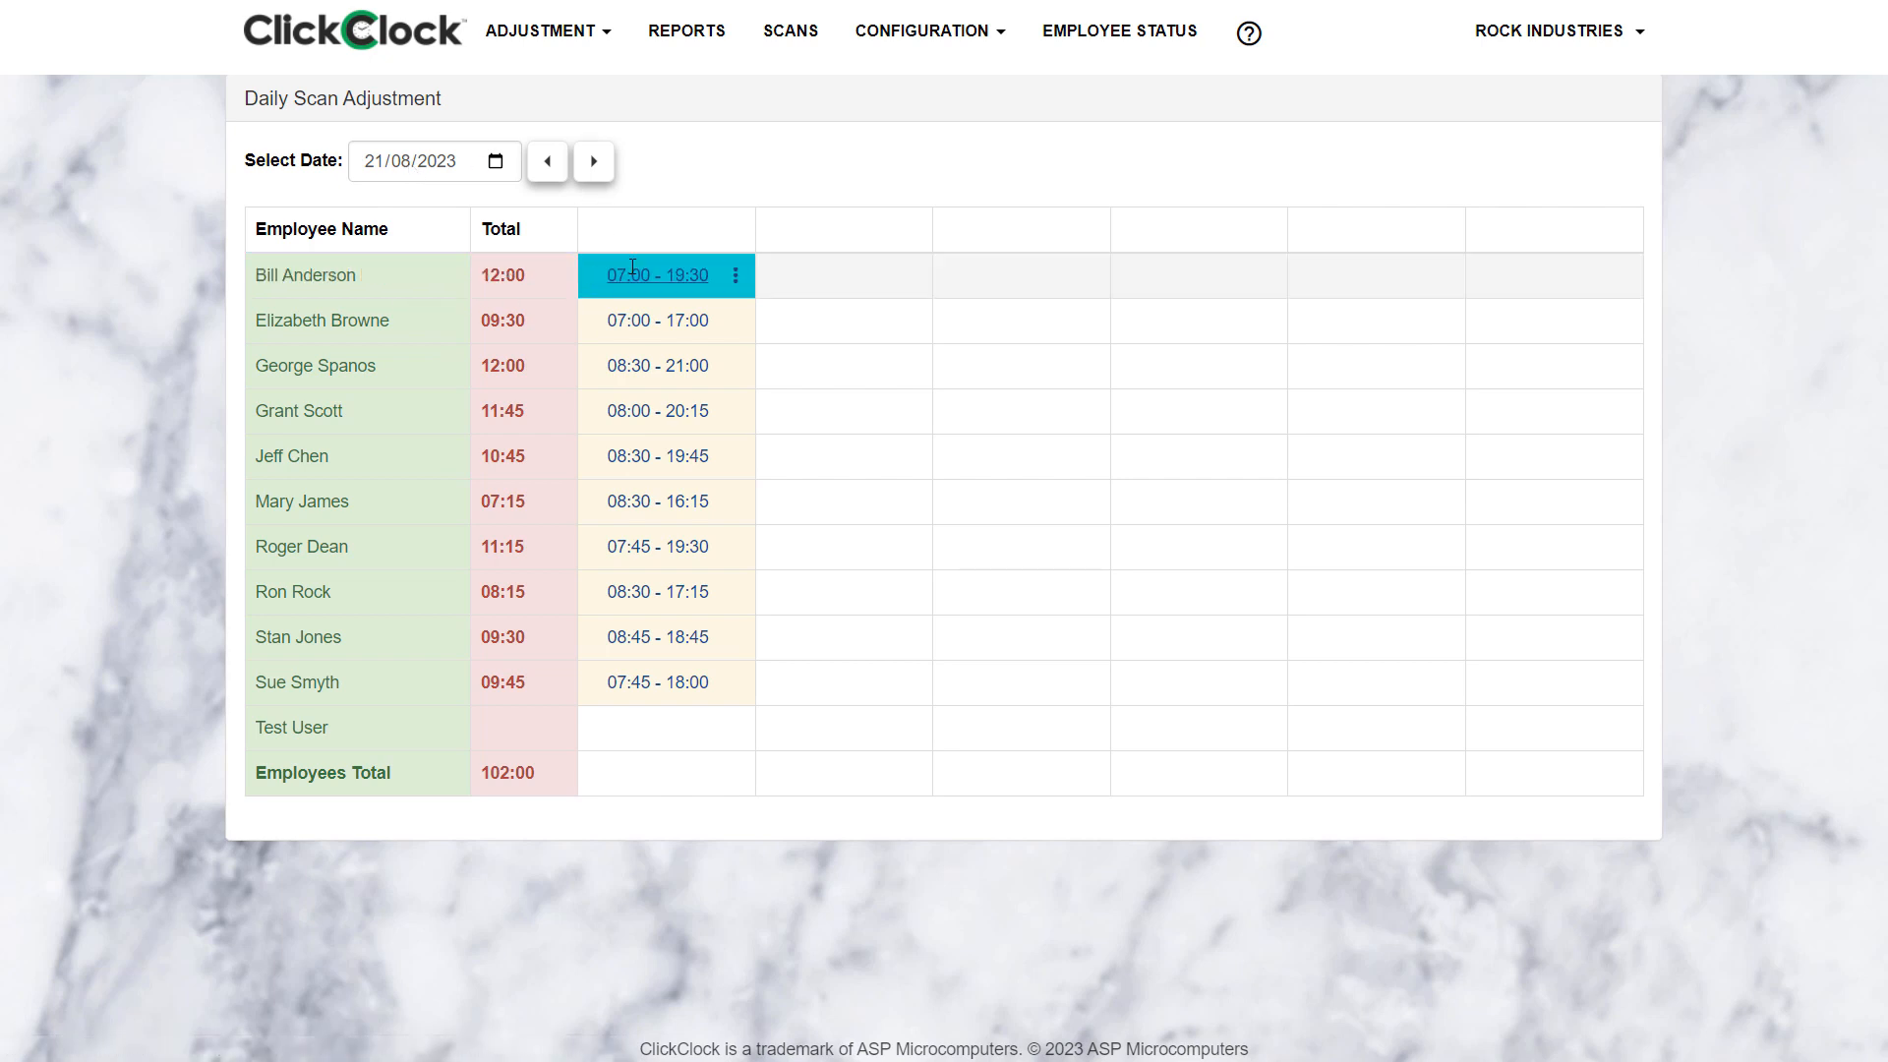
{"action": "mouse_move", "coordinate": [629, 274]}
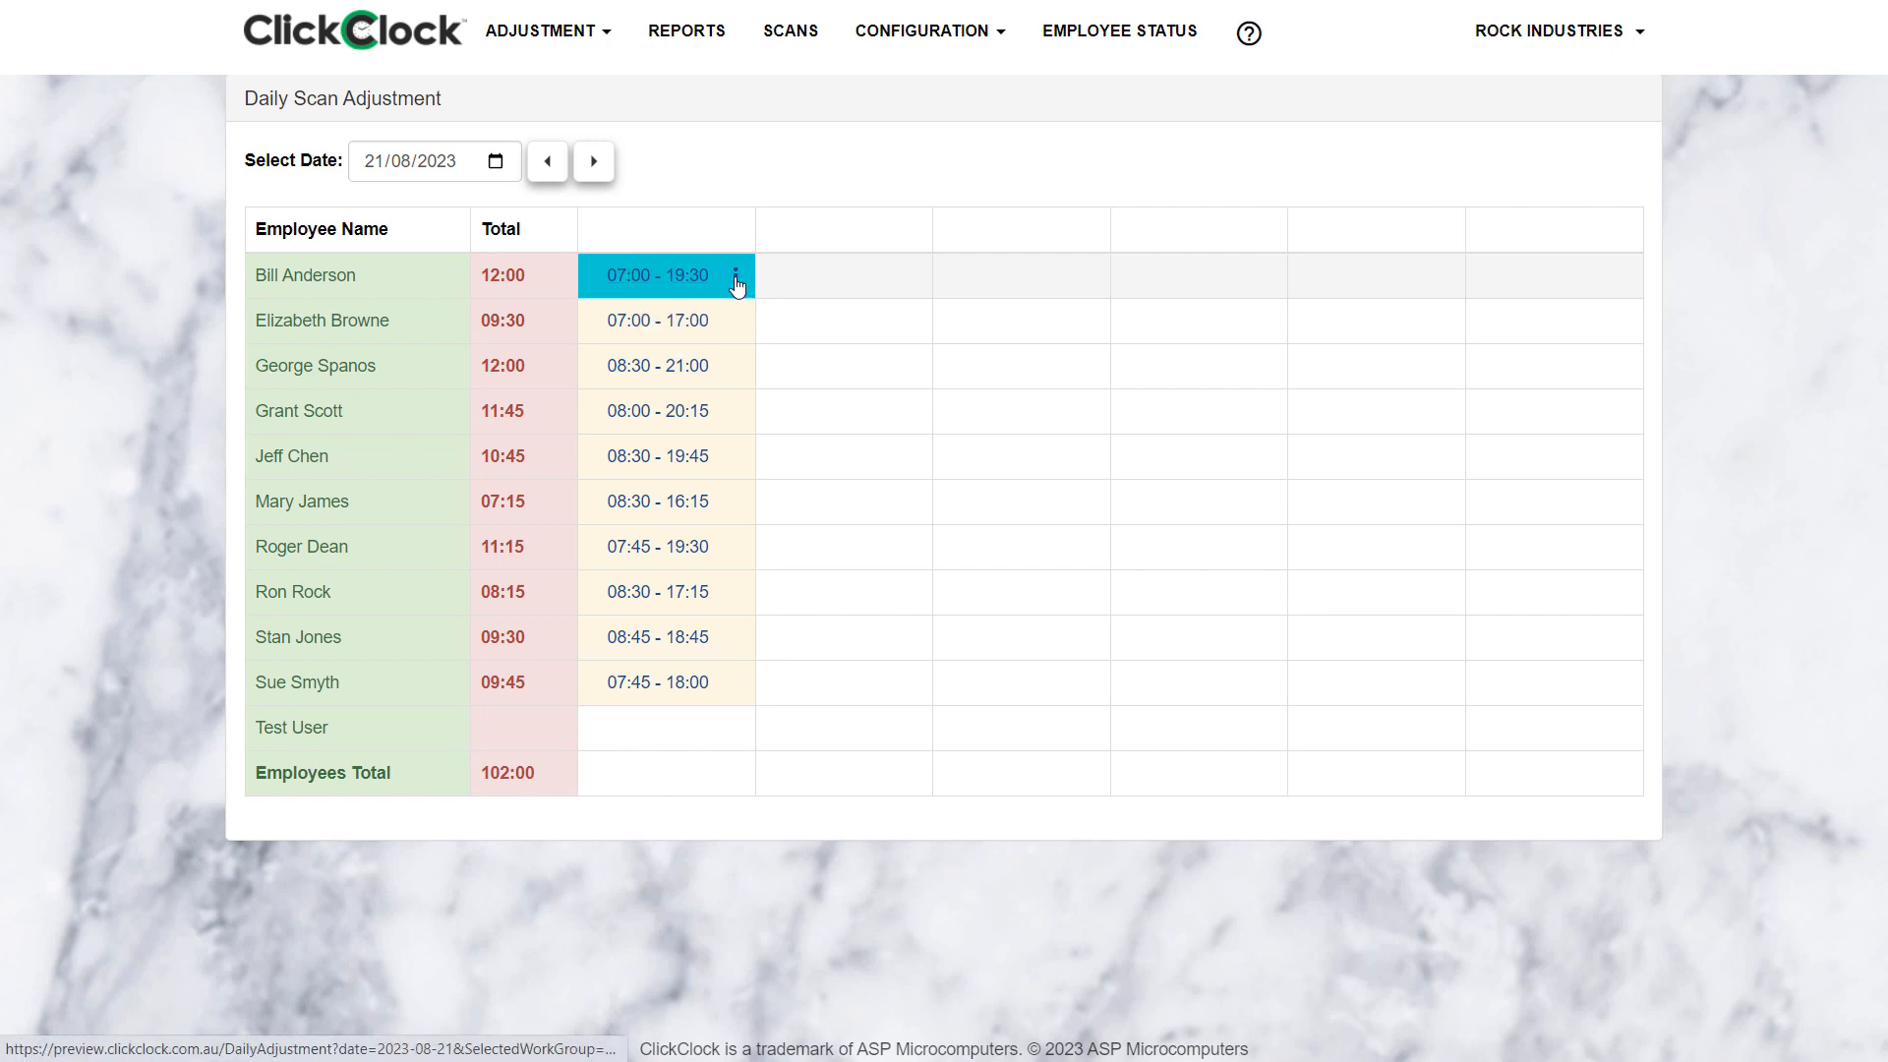
Assign job 2000 to the first listed employee's 07:00 - 19:30 scan pair and save the change.
{"action": "left_click", "coordinate": [736, 282]}
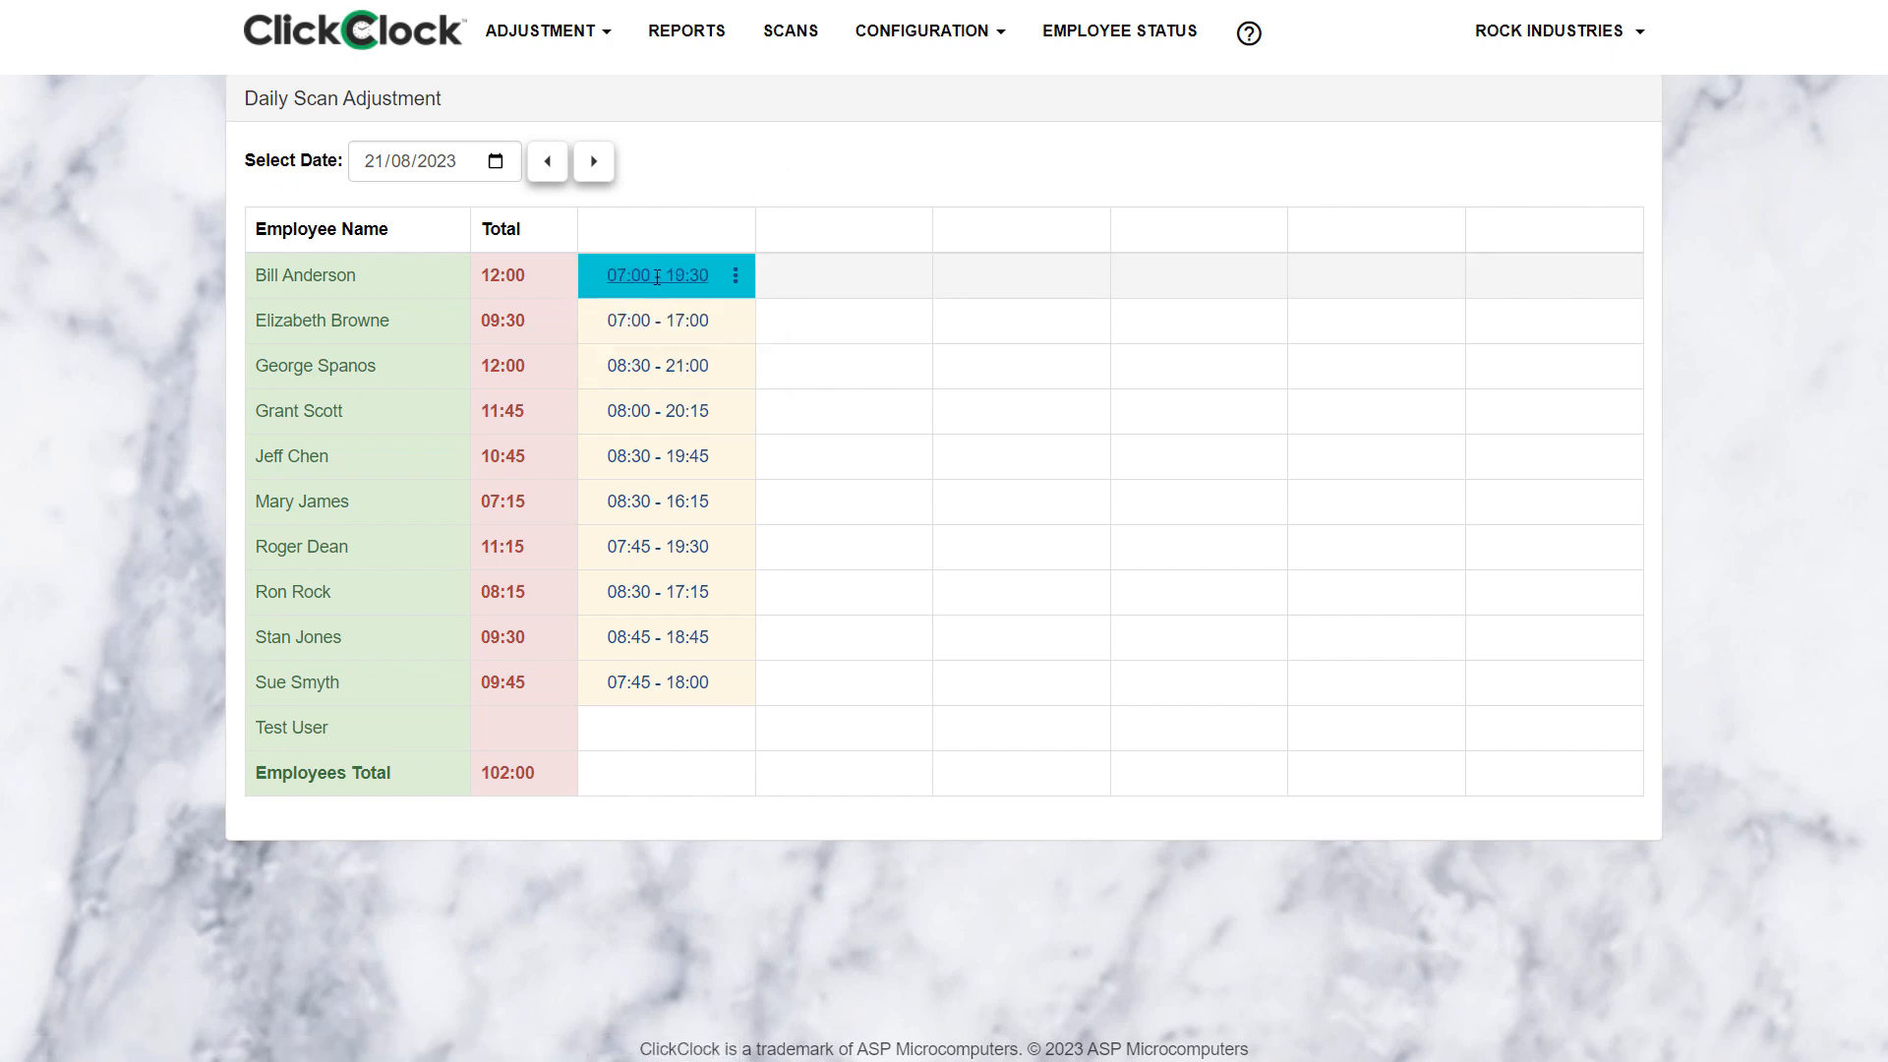
{"action": "left_click", "coordinate": [657, 275]}
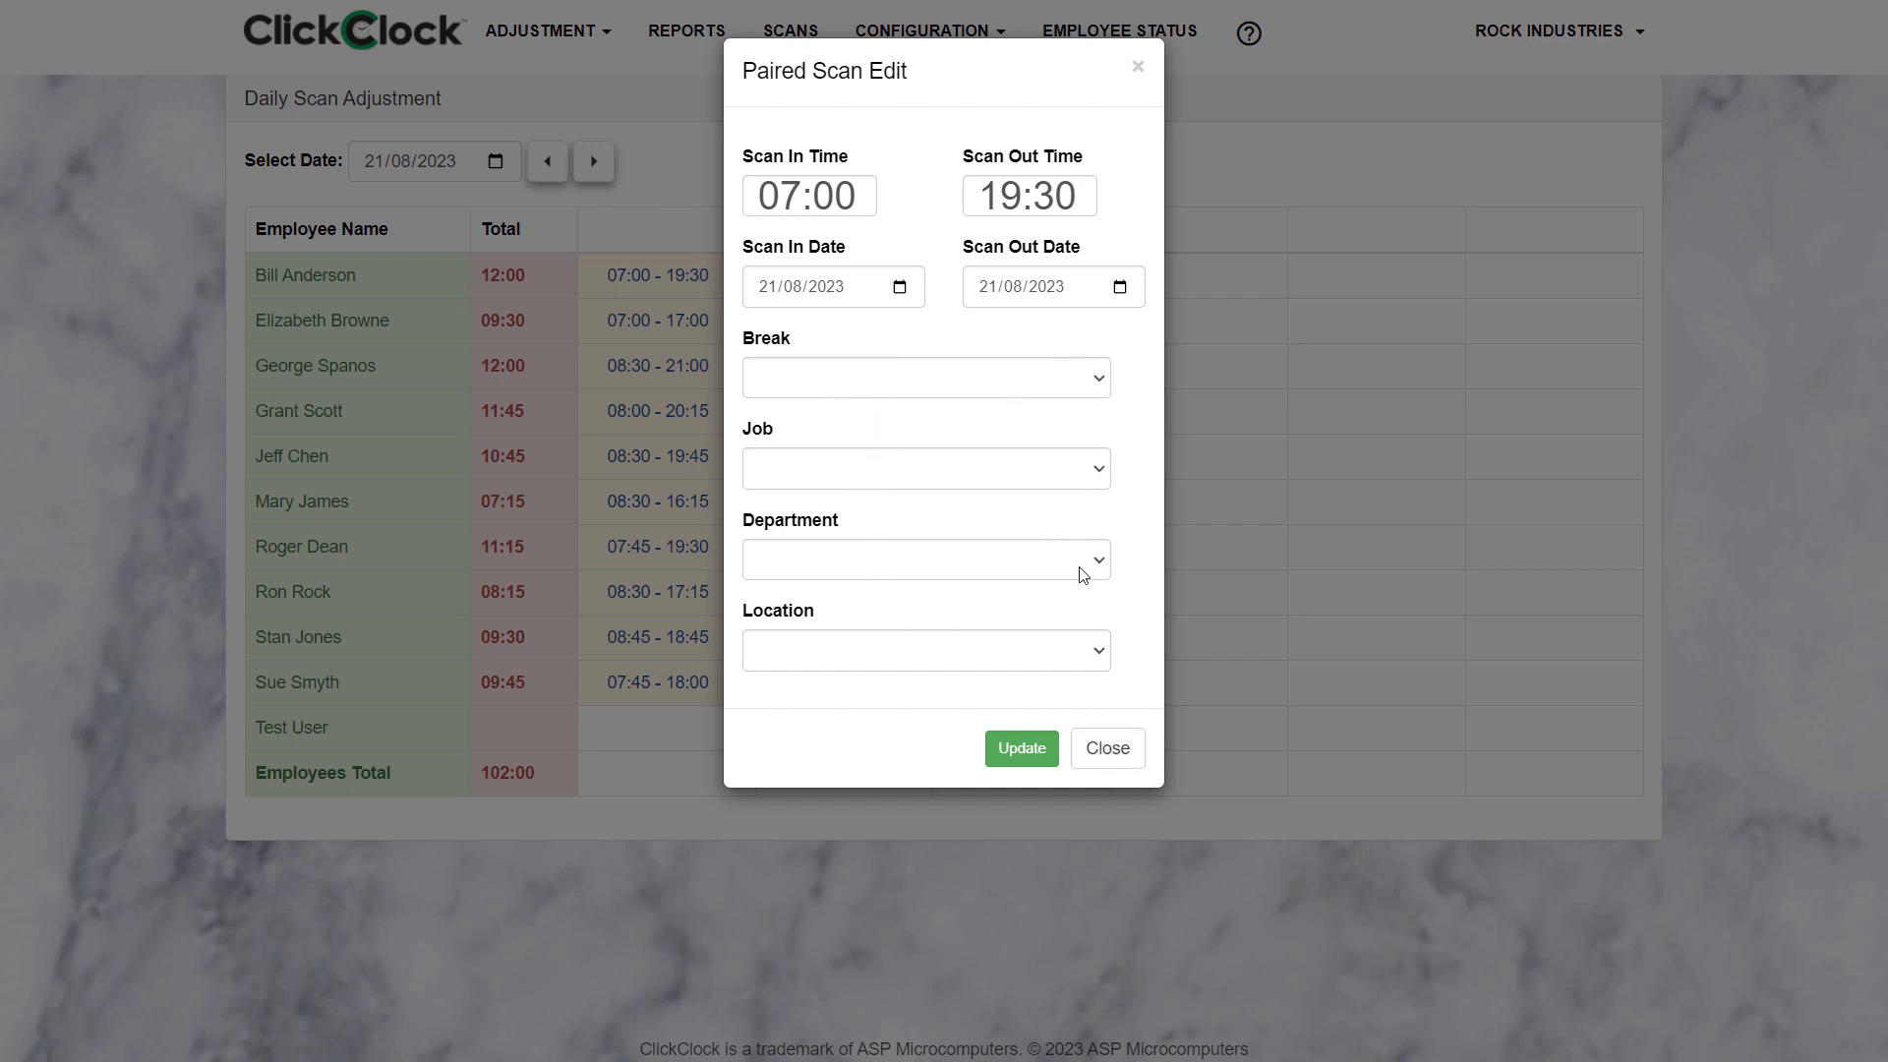
{"action": "left_click", "coordinate": [1102, 473]}
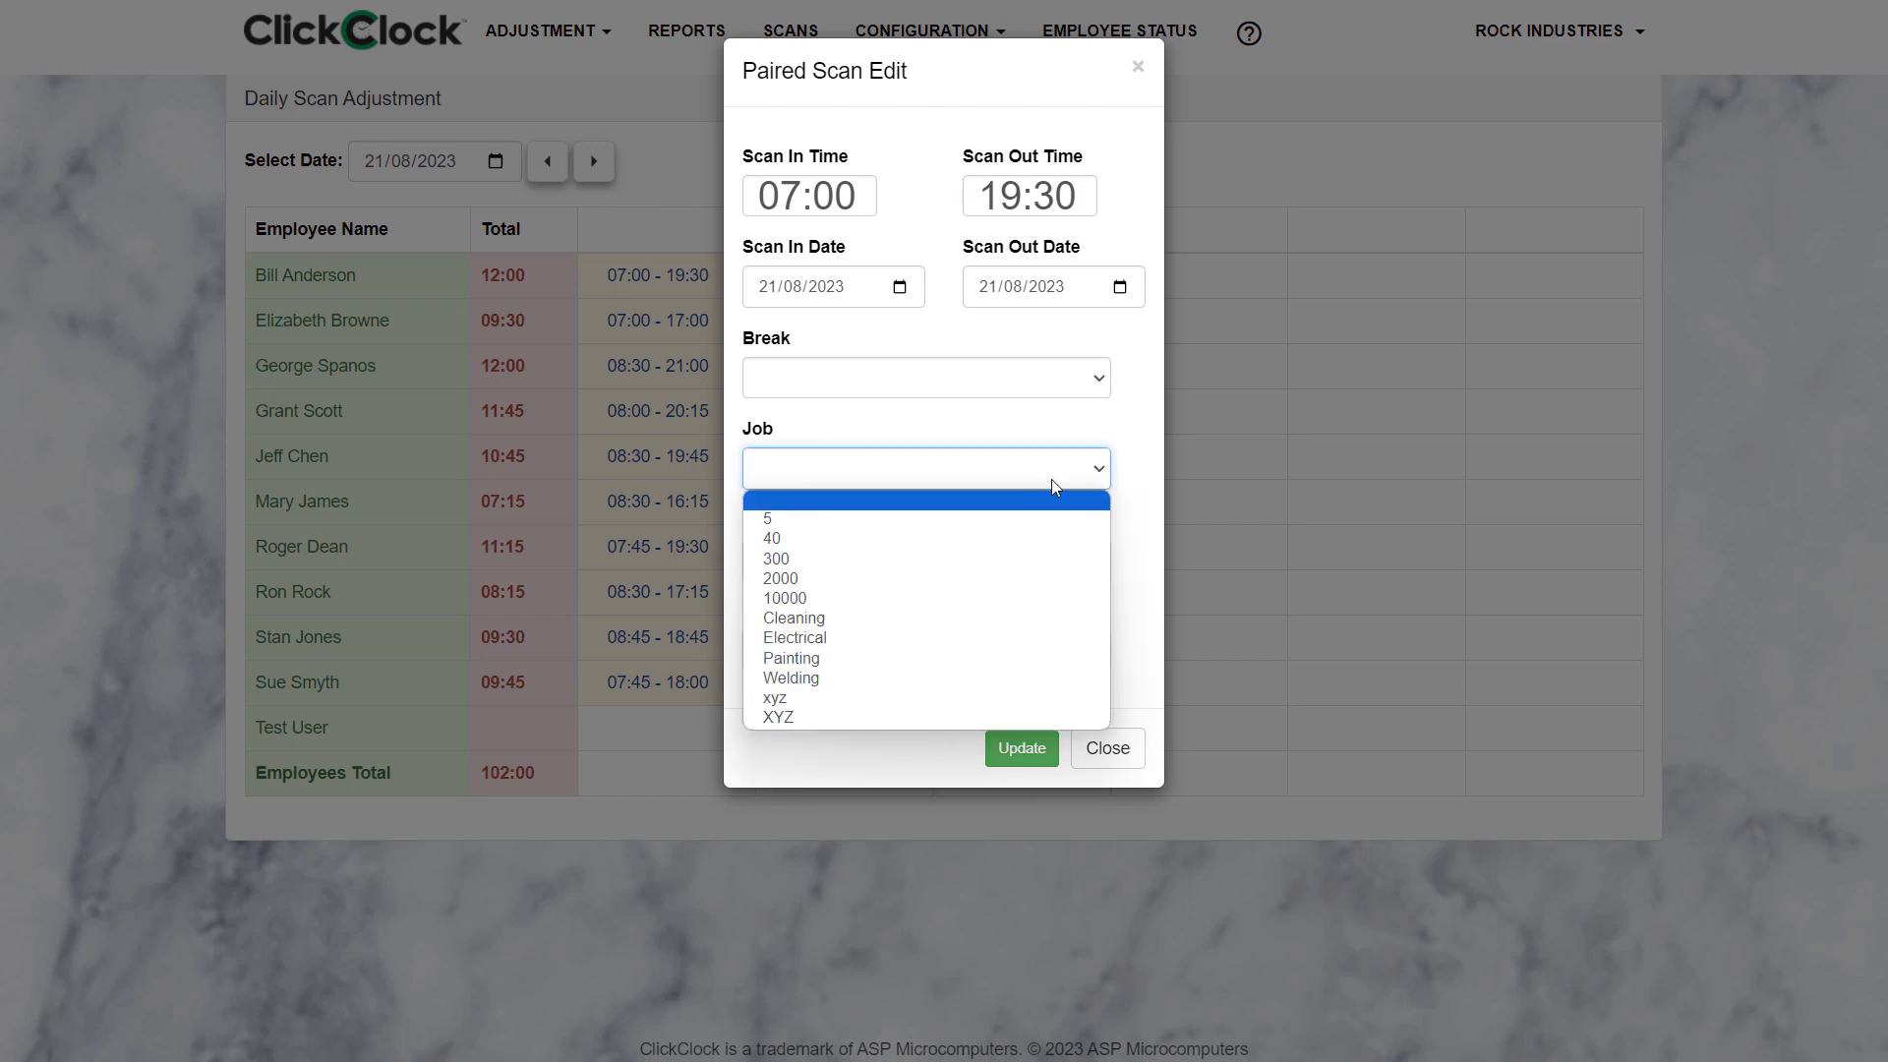
{"action": "left_click", "coordinate": [830, 592]}
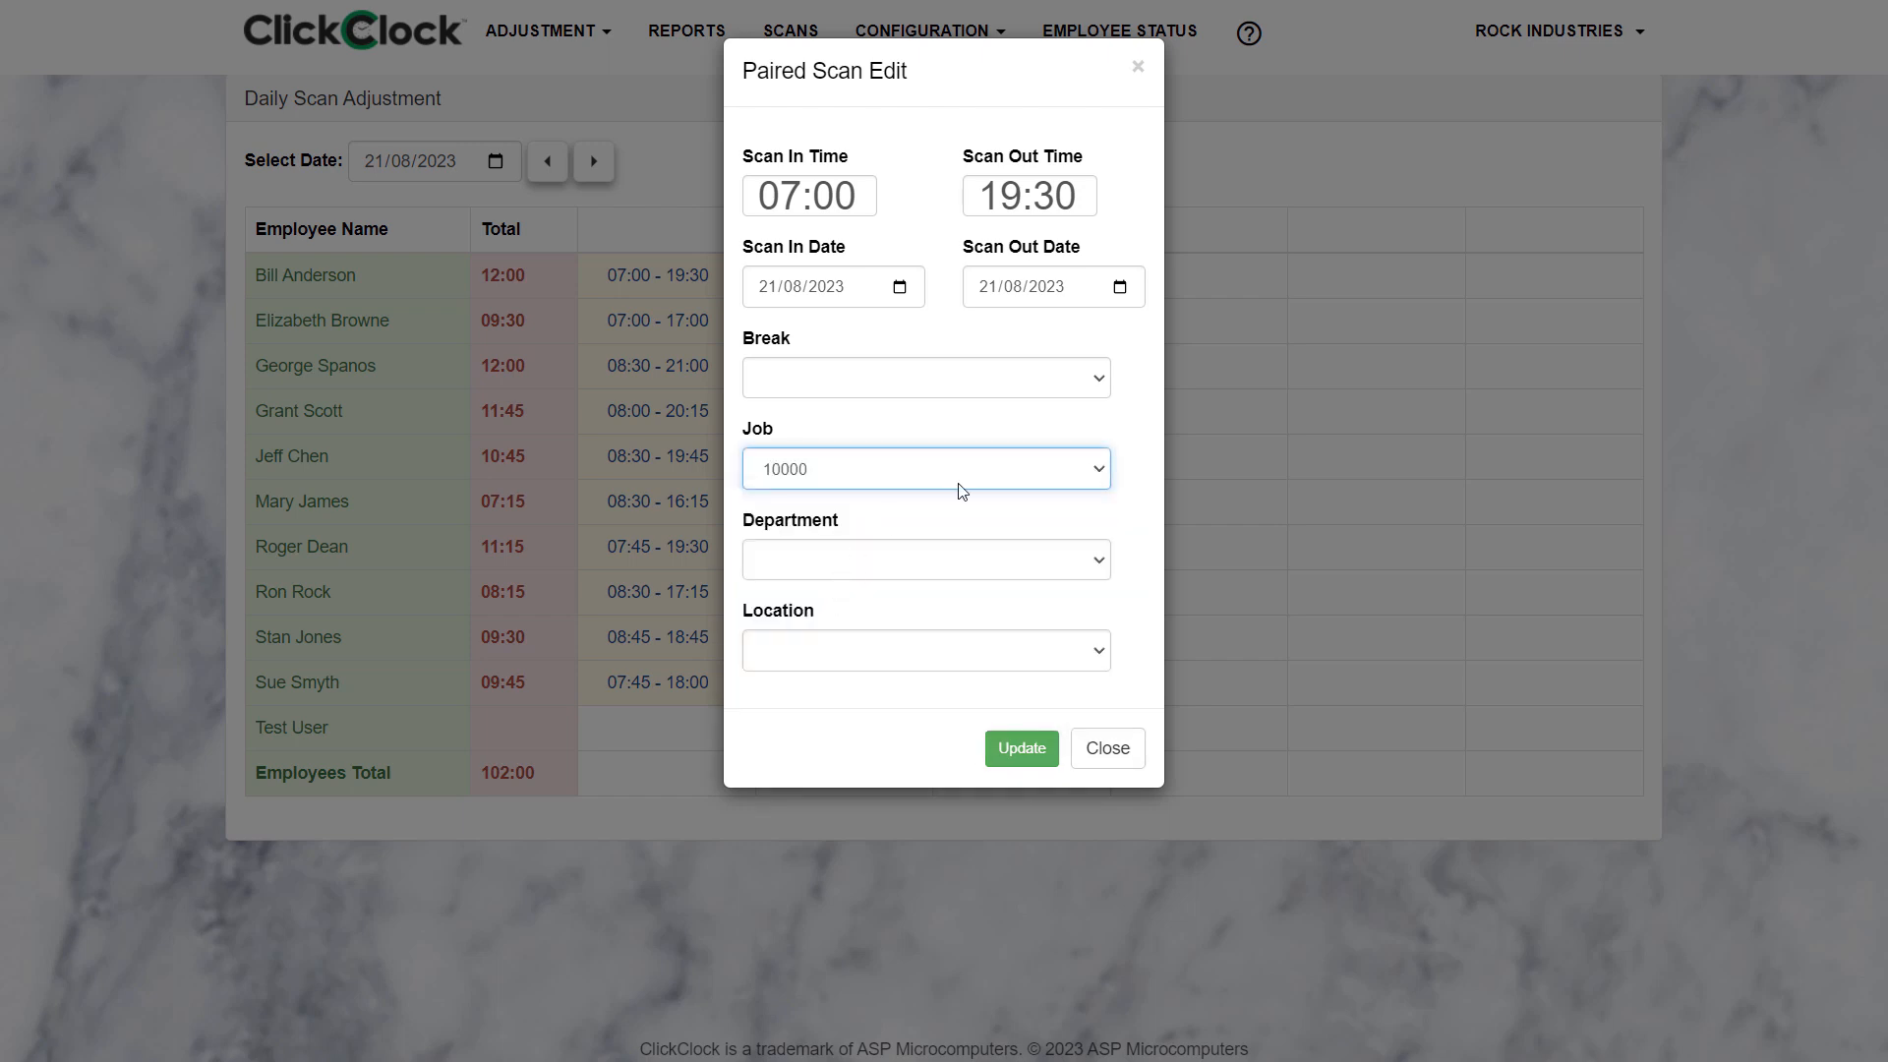
{"action": "left_click", "coordinate": [1102, 469]}
{"action": "left_click", "coordinate": [841, 578]}
{"action": "left_click", "coordinate": [1023, 752]}
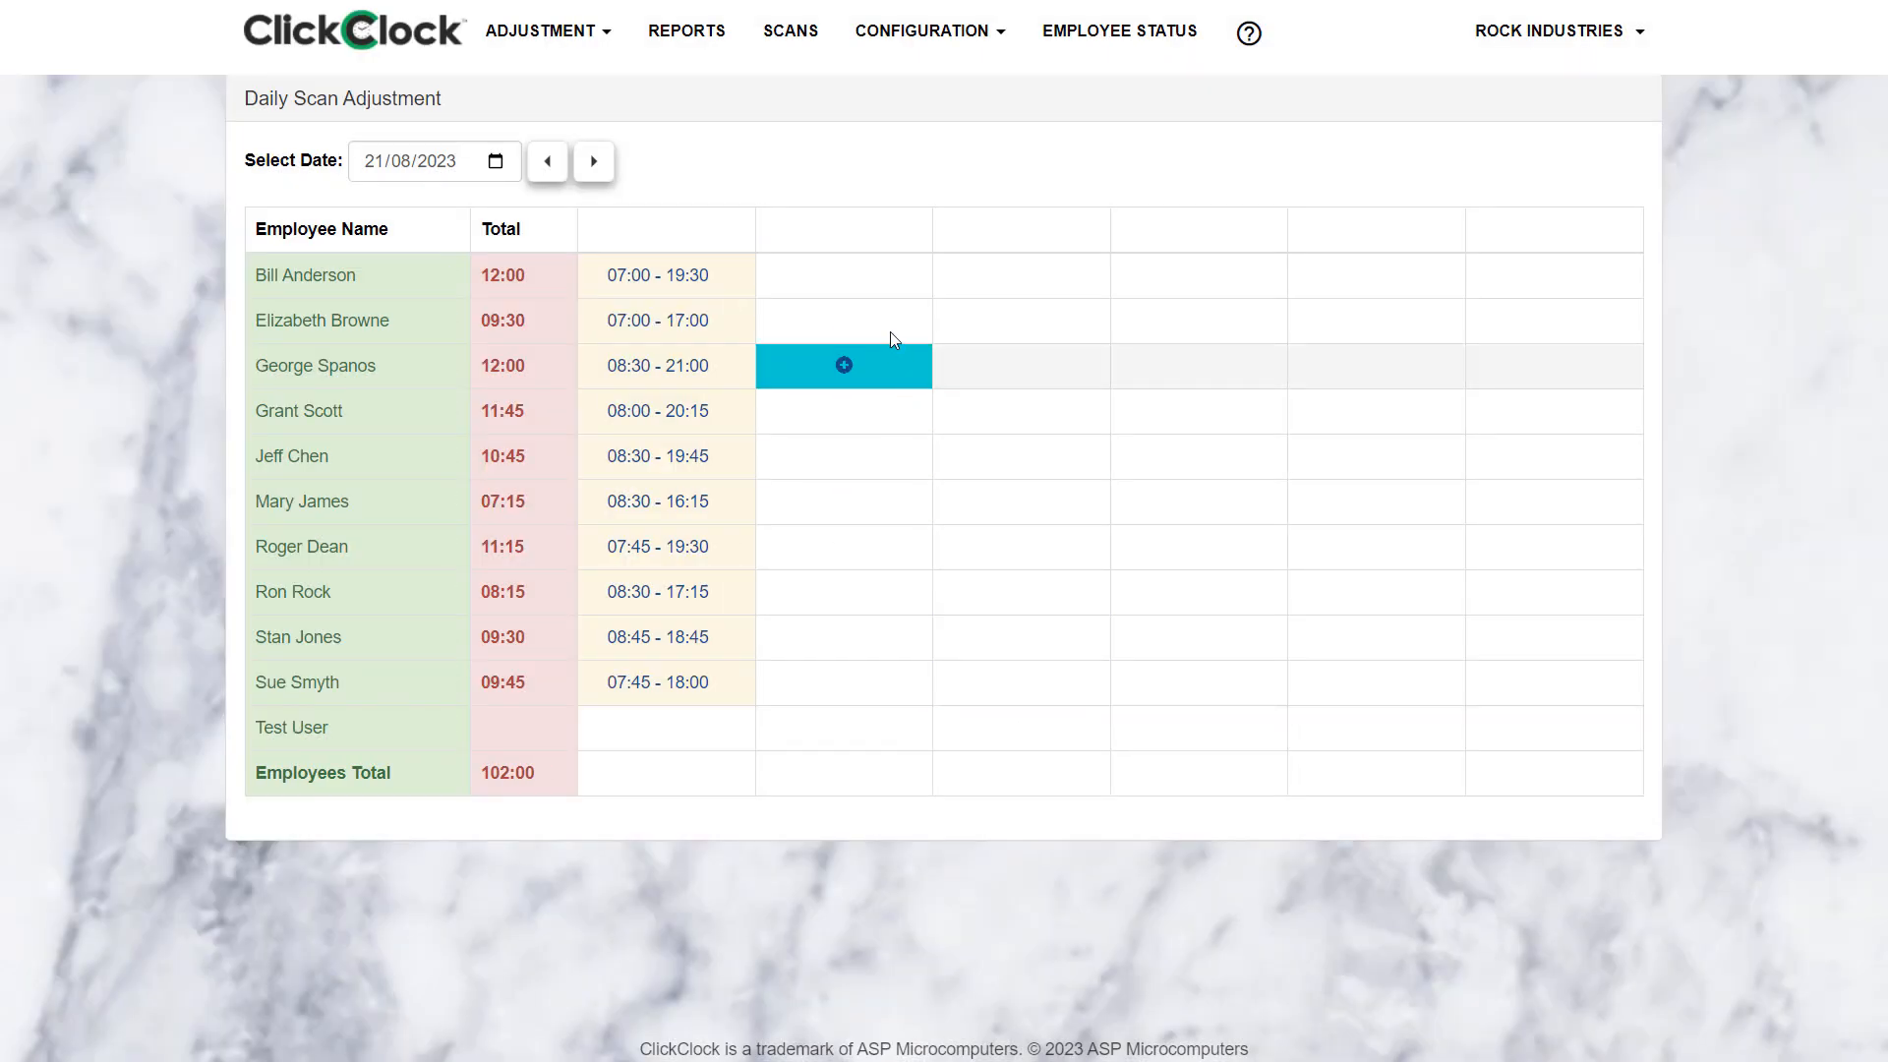
{"action": "mouse_move", "coordinate": [681, 274]}
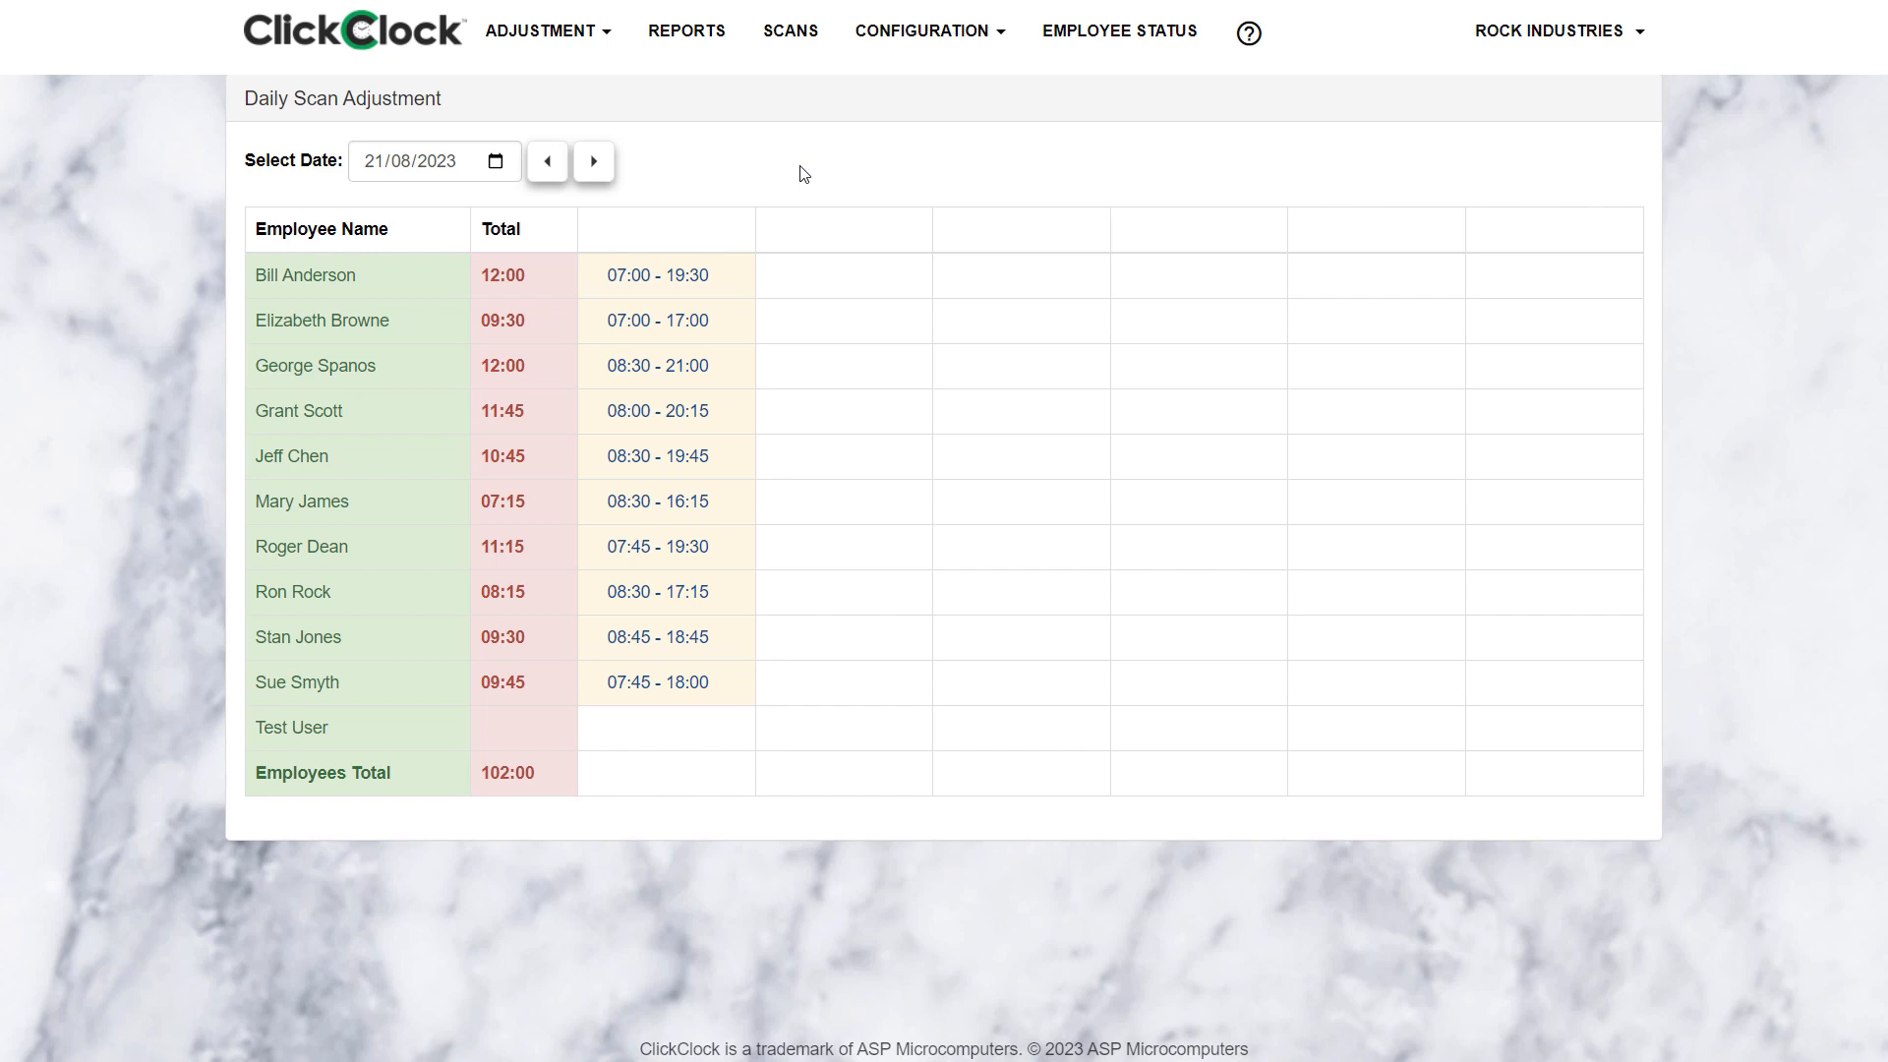
Open the report and payroll export page and set the date range from 20/08/2023 to 02/09/2023.
{"action": "left_click", "coordinate": [694, 32]}
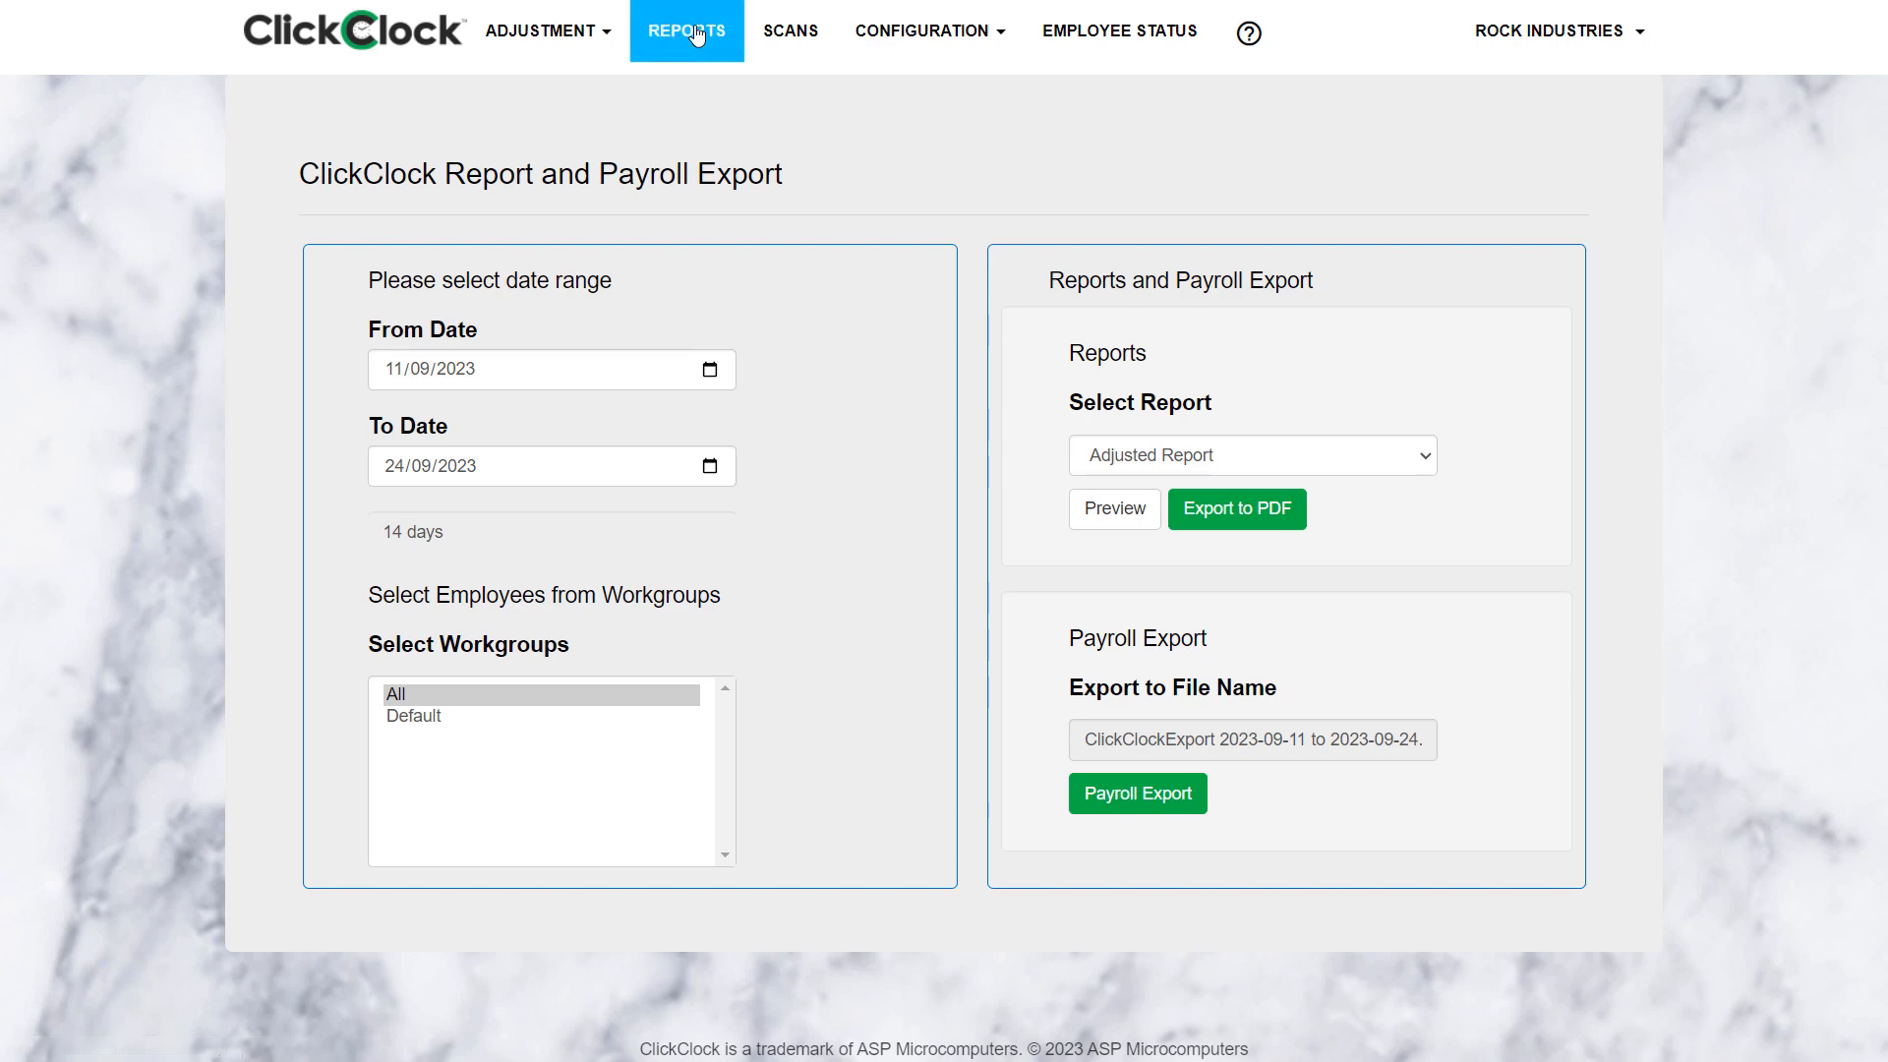
{"action": "left_click", "coordinate": [709, 369]}
{"action": "left_click", "coordinate": [566, 420]}
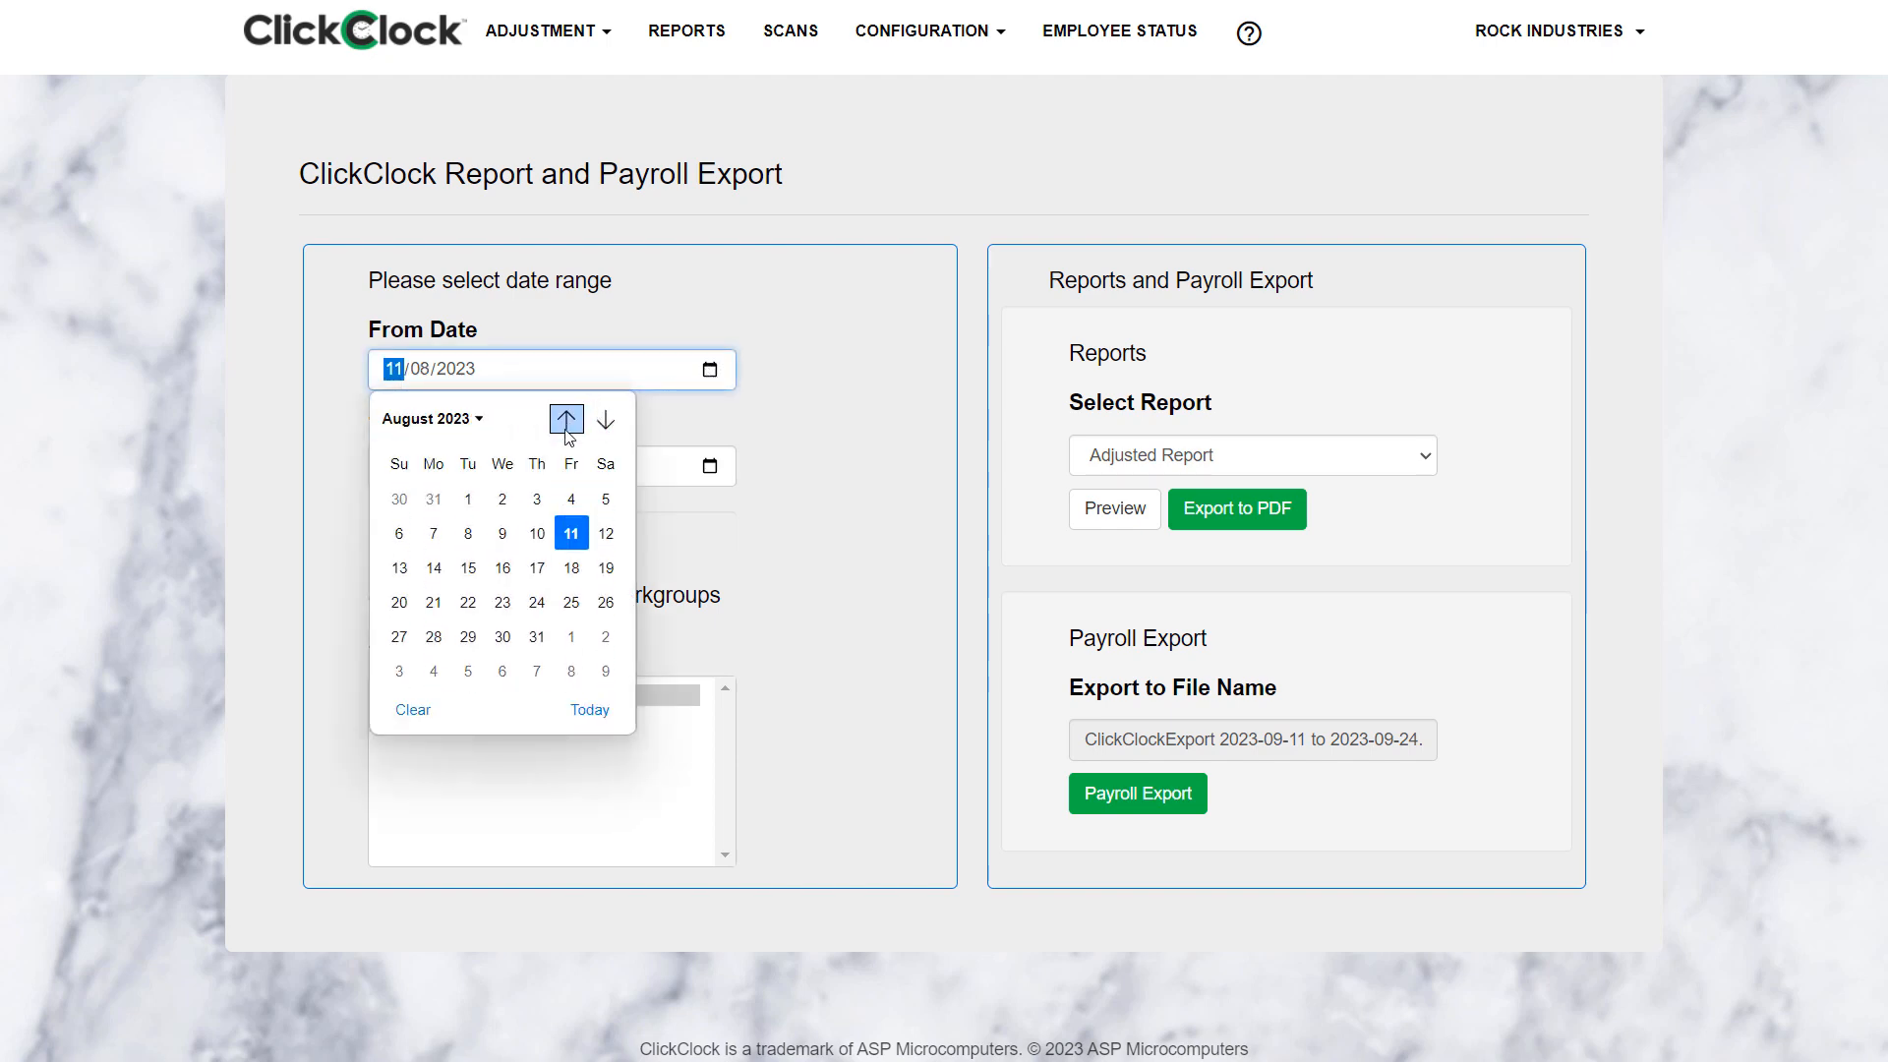
{"action": "left_click", "coordinate": [400, 603]}
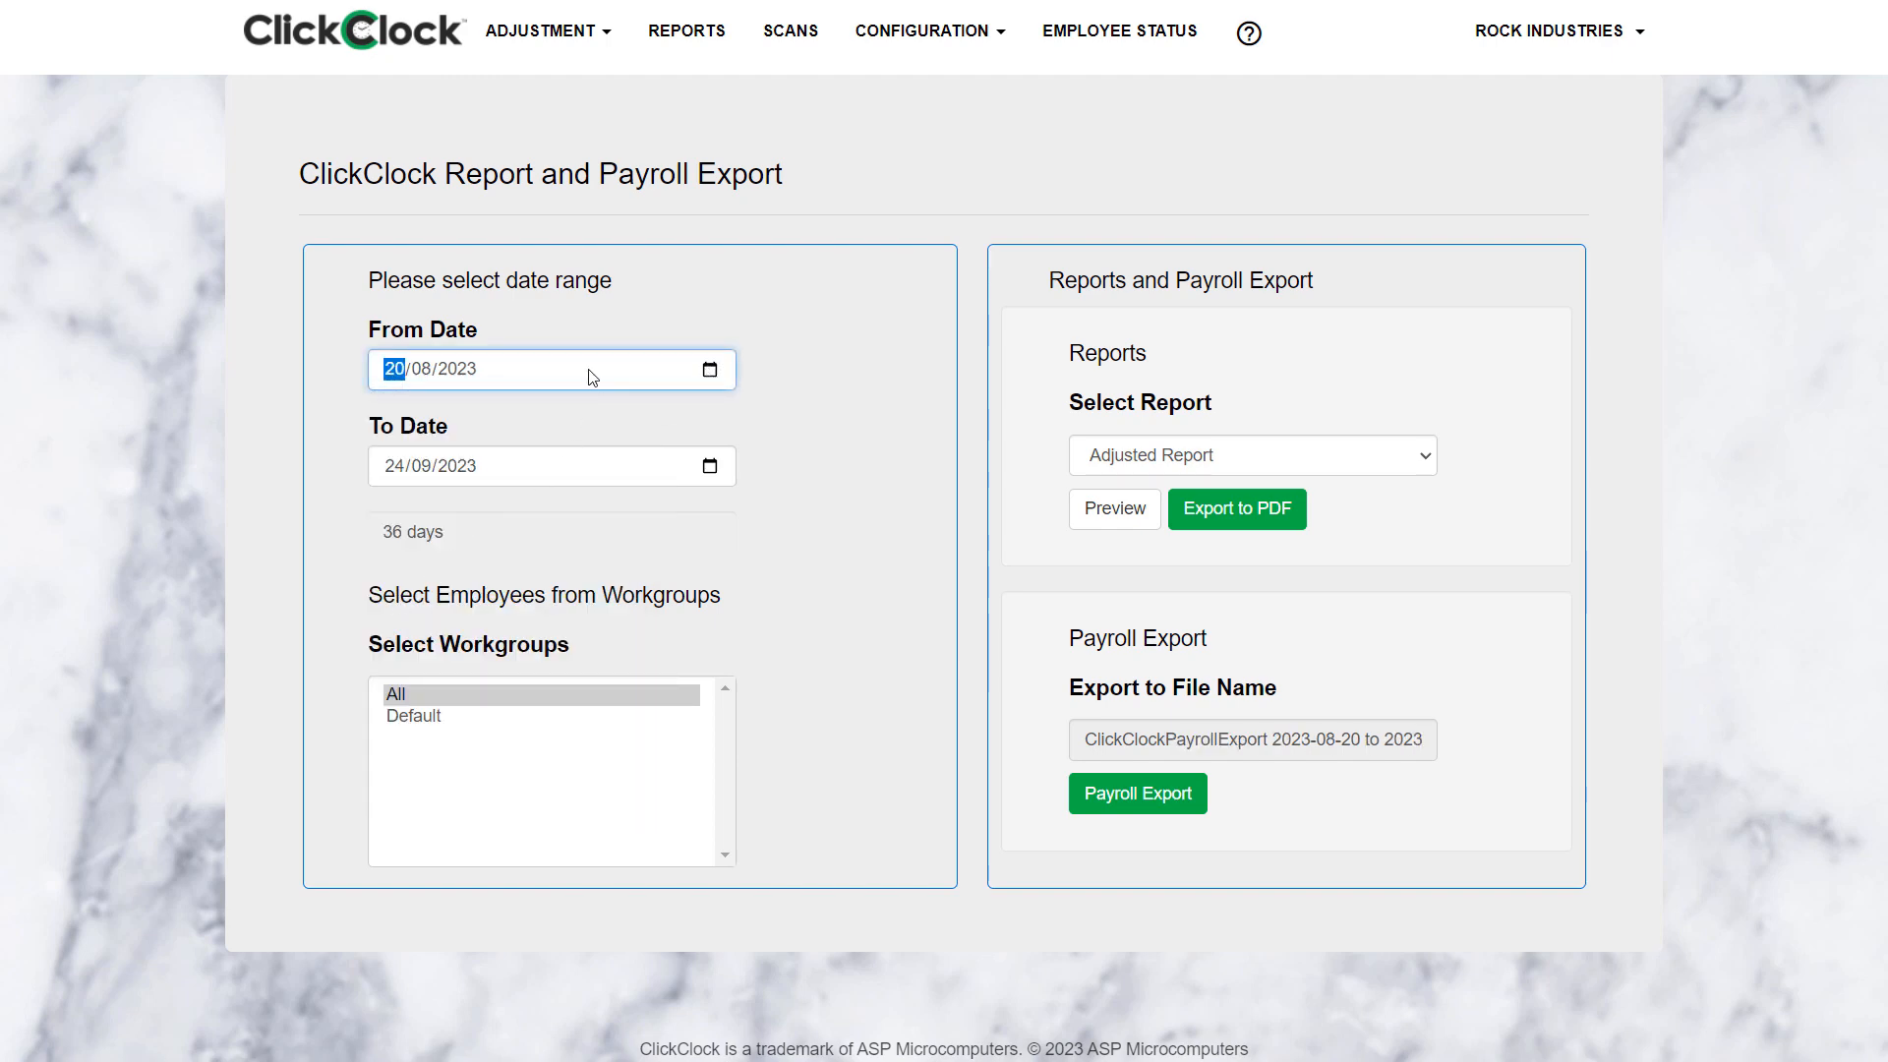
{"action": "left_click", "coordinate": [710, 468]}
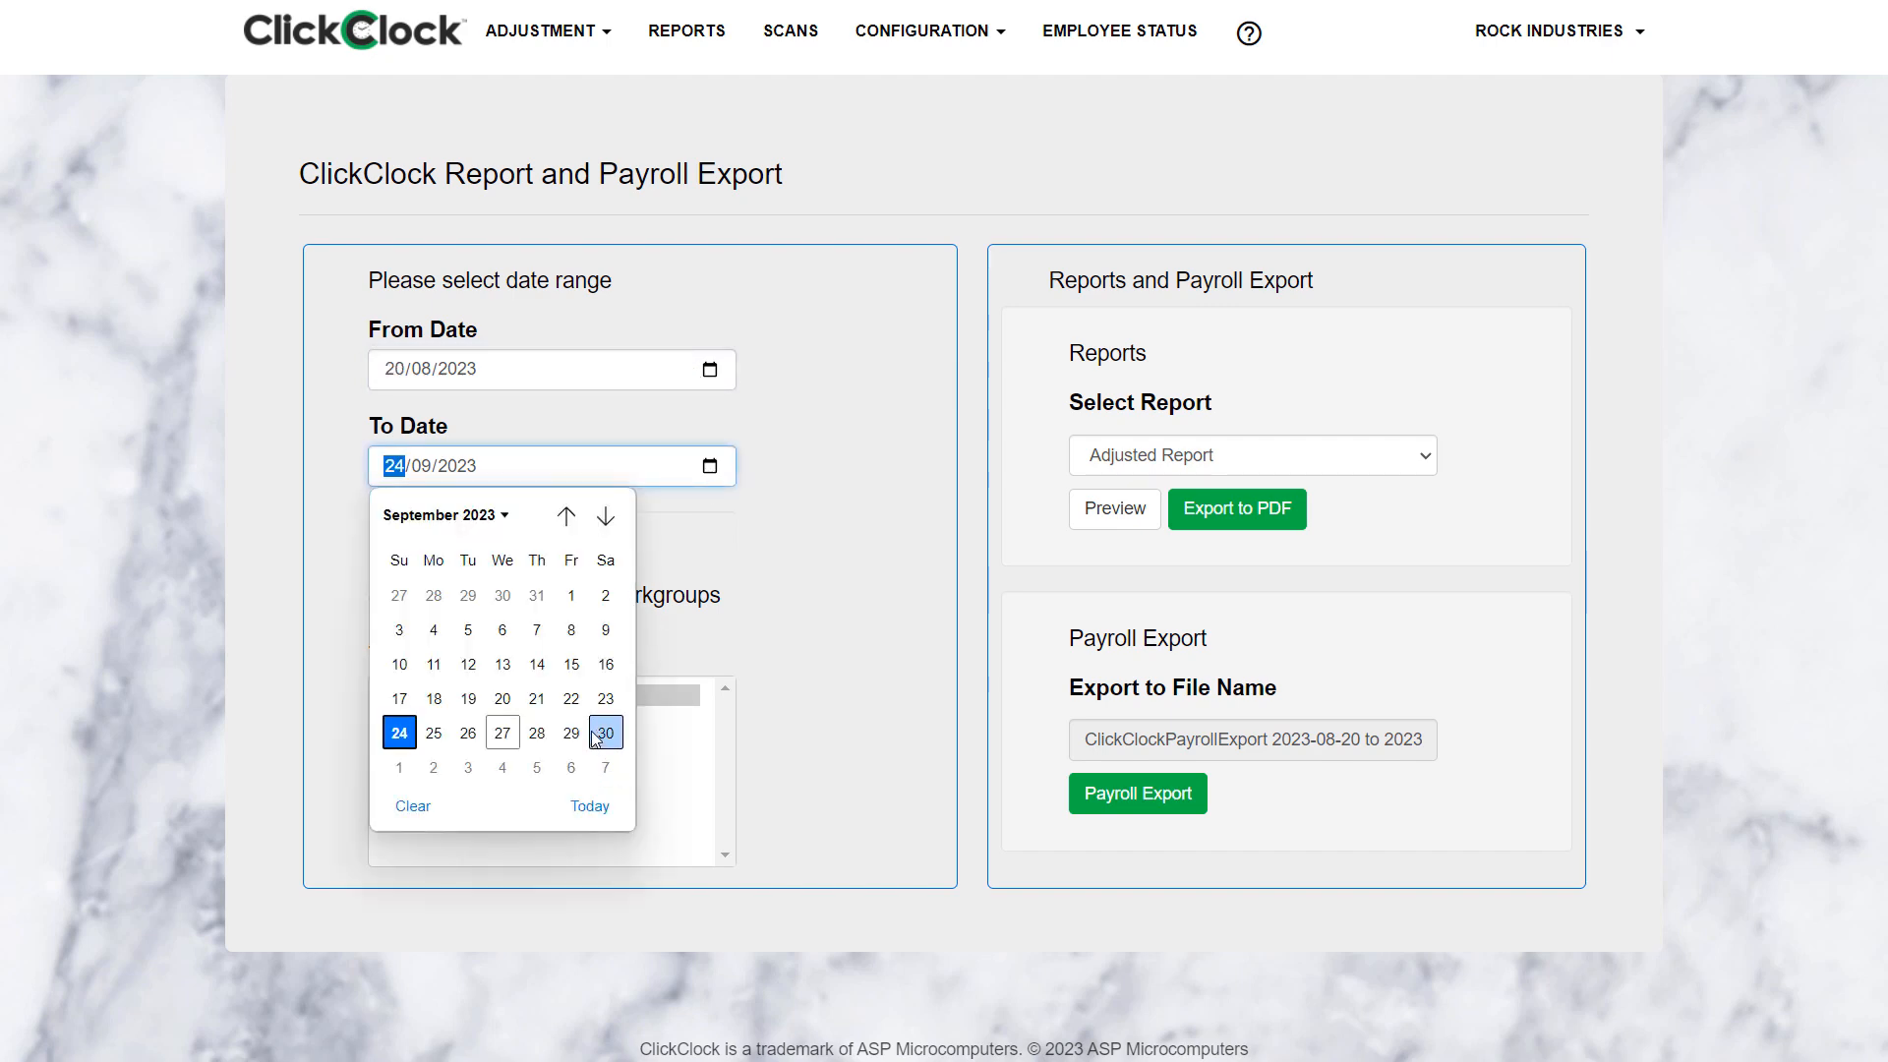
{"action": "left_click", "coordinate": [607, 597]}
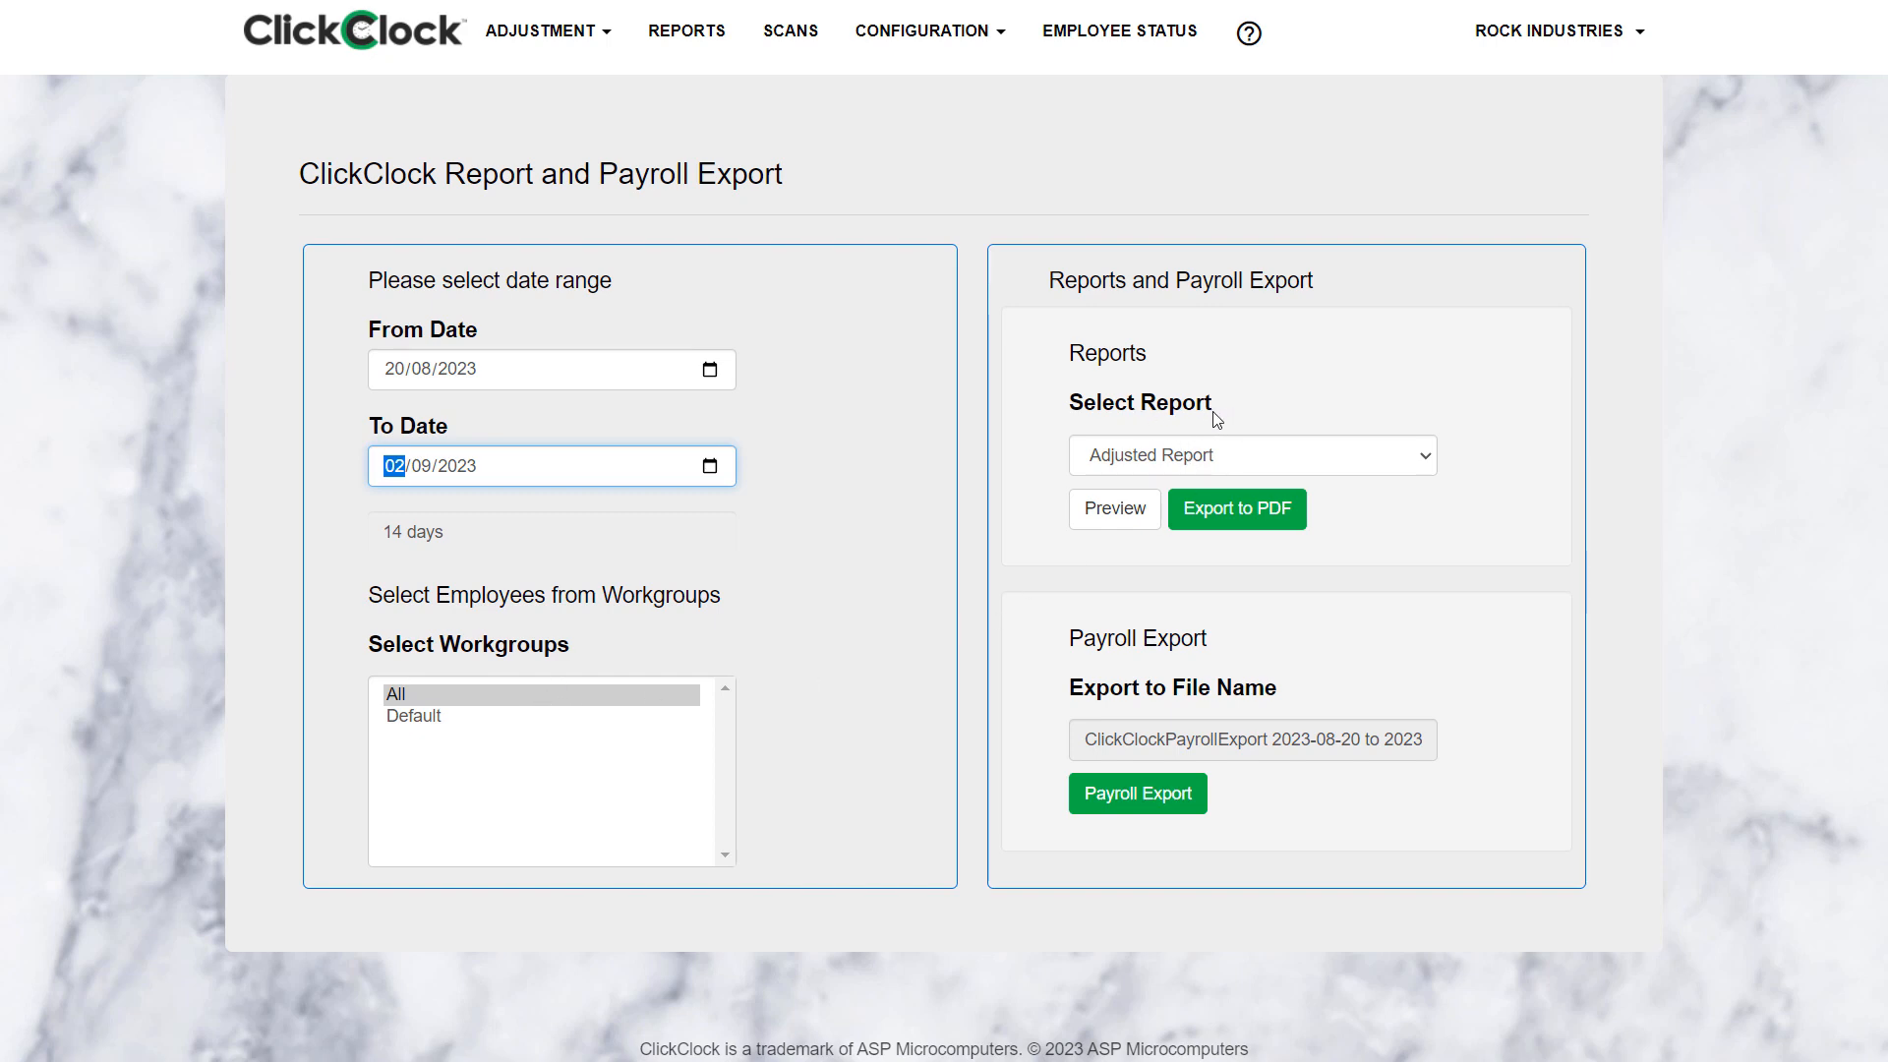
Preview the Adjusted Report for the chosen date range and look through its first two pages.
{"action": "left_click", "coordinate": [1426, 460]}
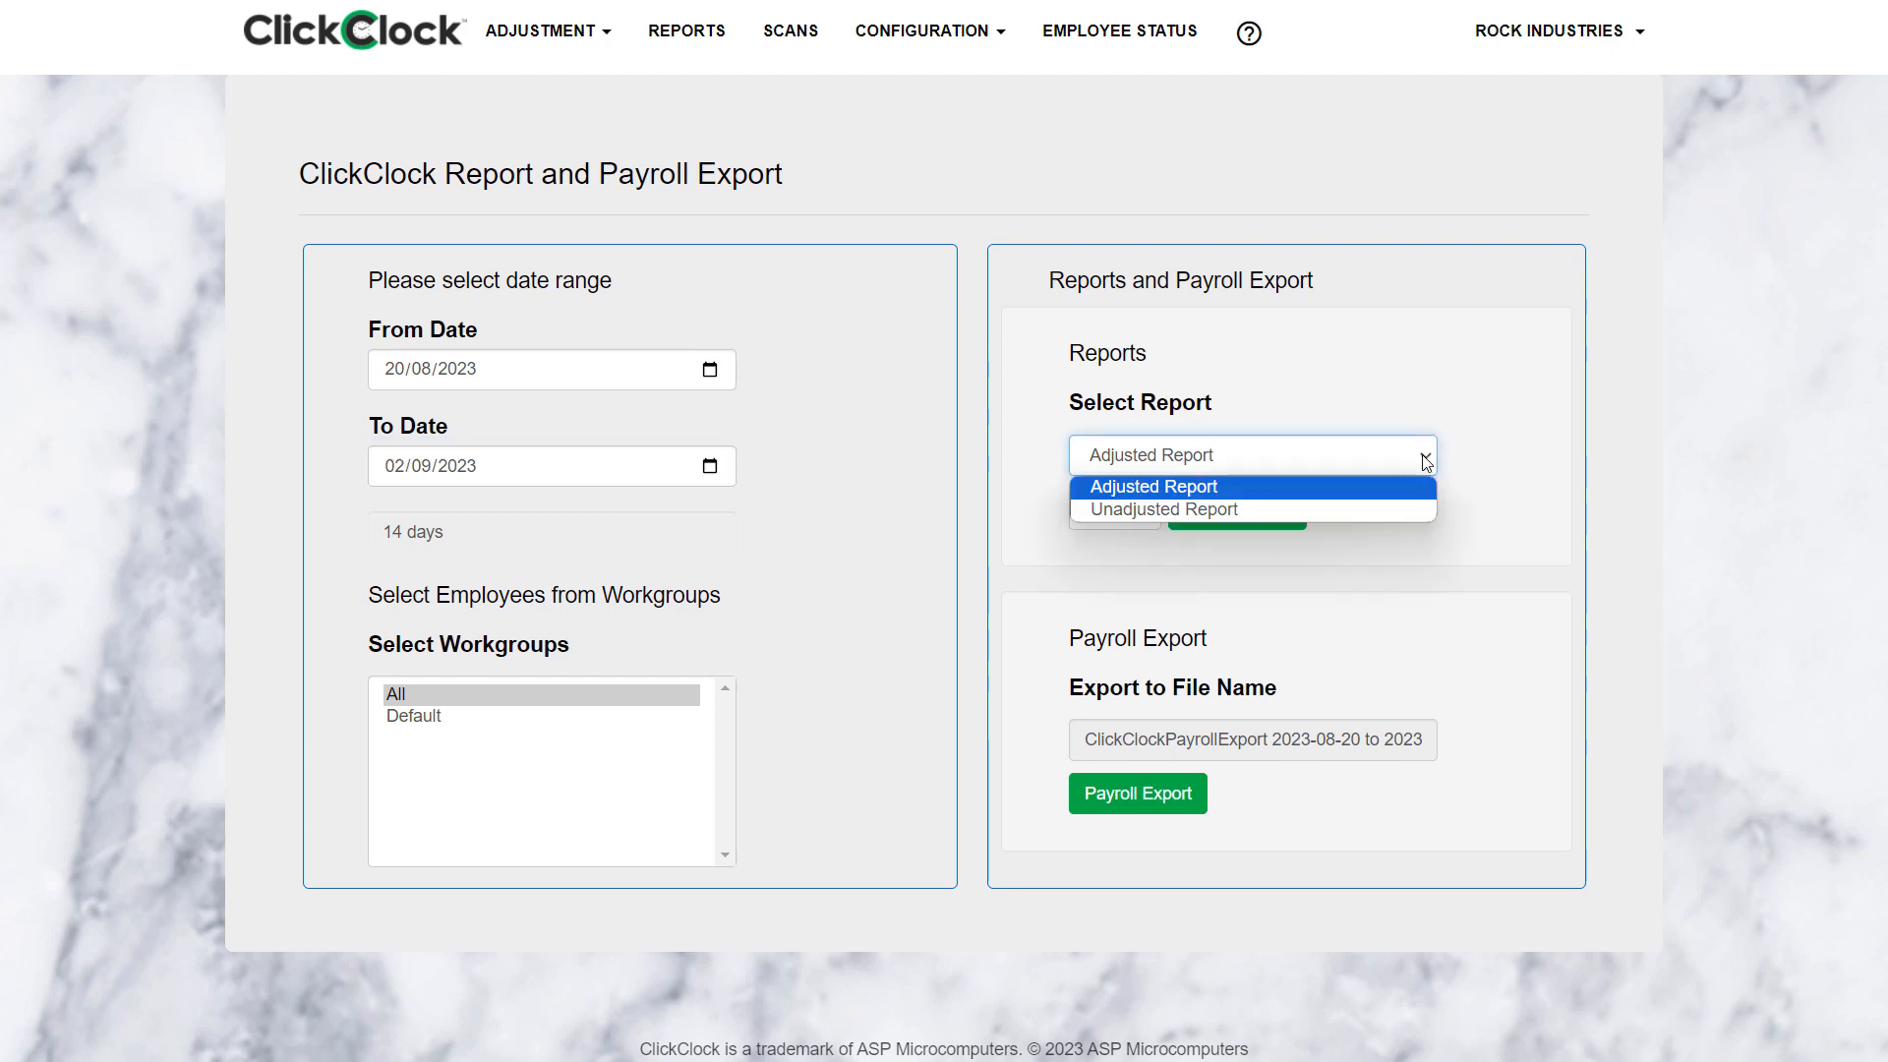
{"action": "left_click", "coordinate": [1366, 490]}
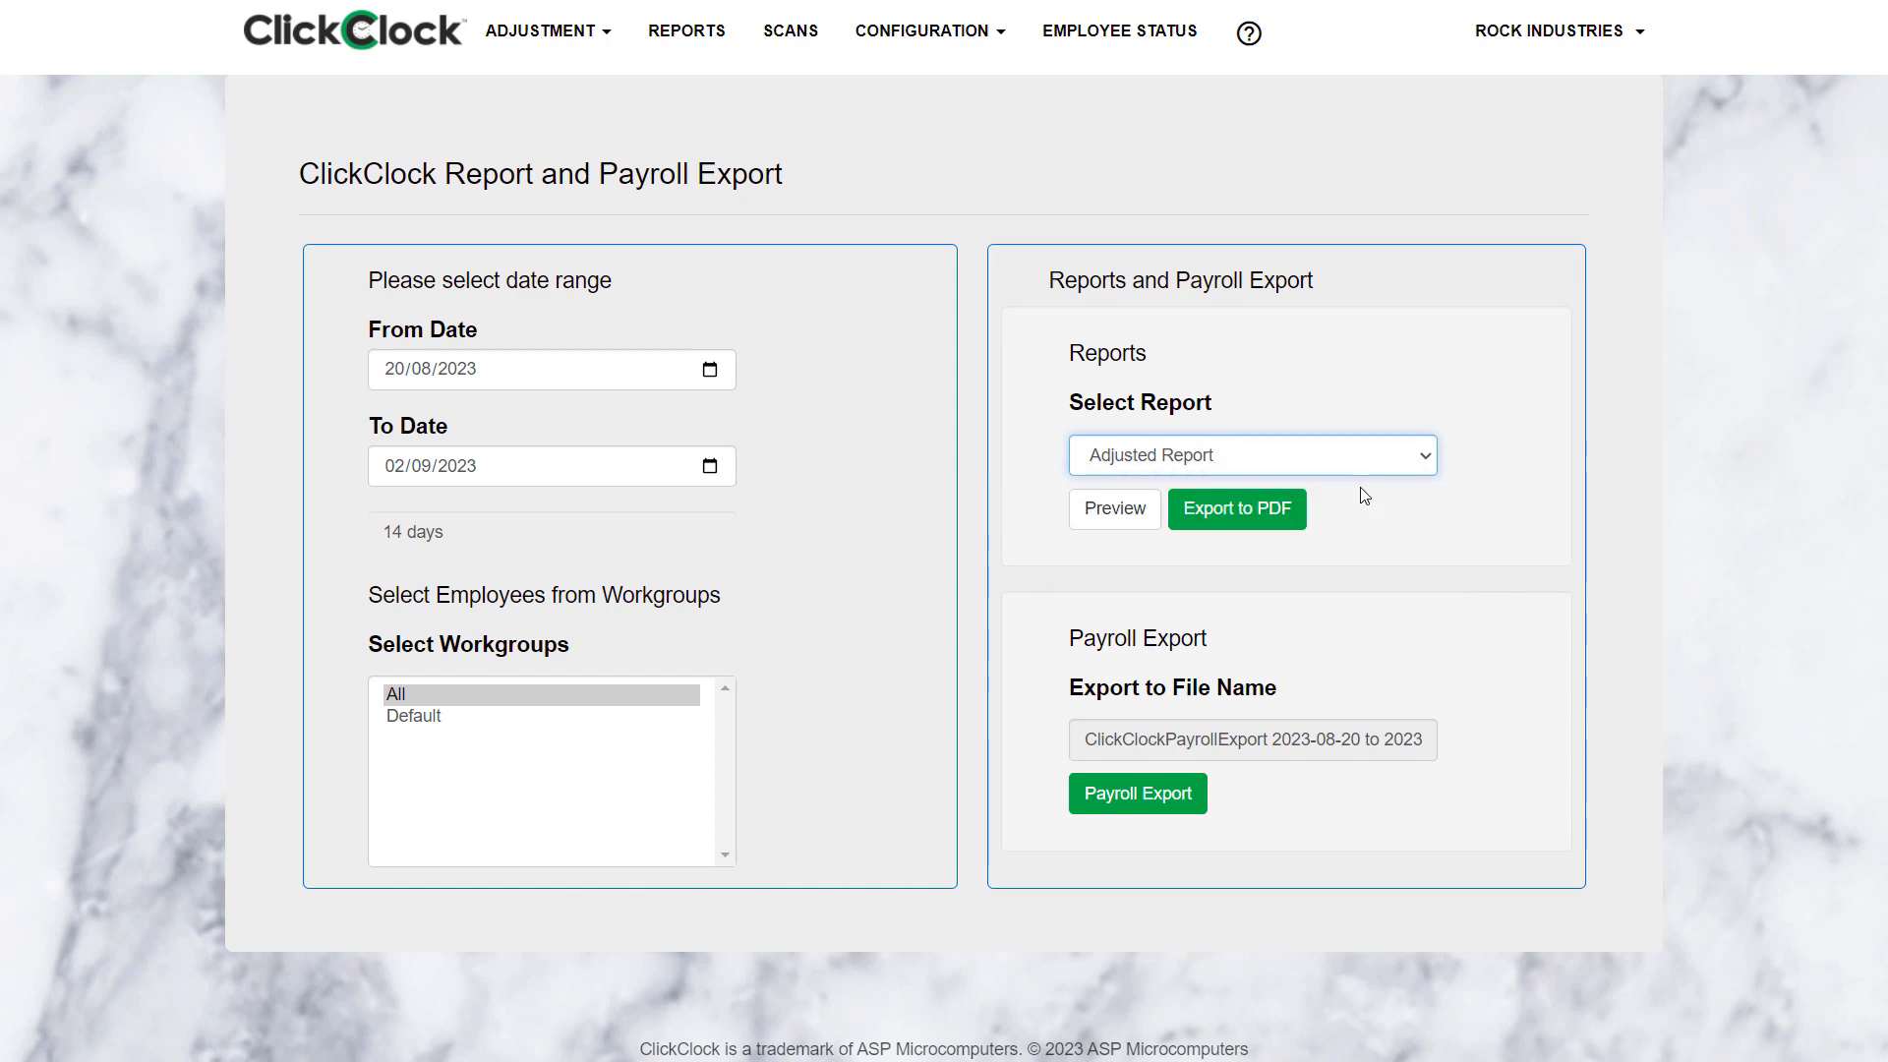
{"action": "left_click", "coordinate": [1110, 517]}
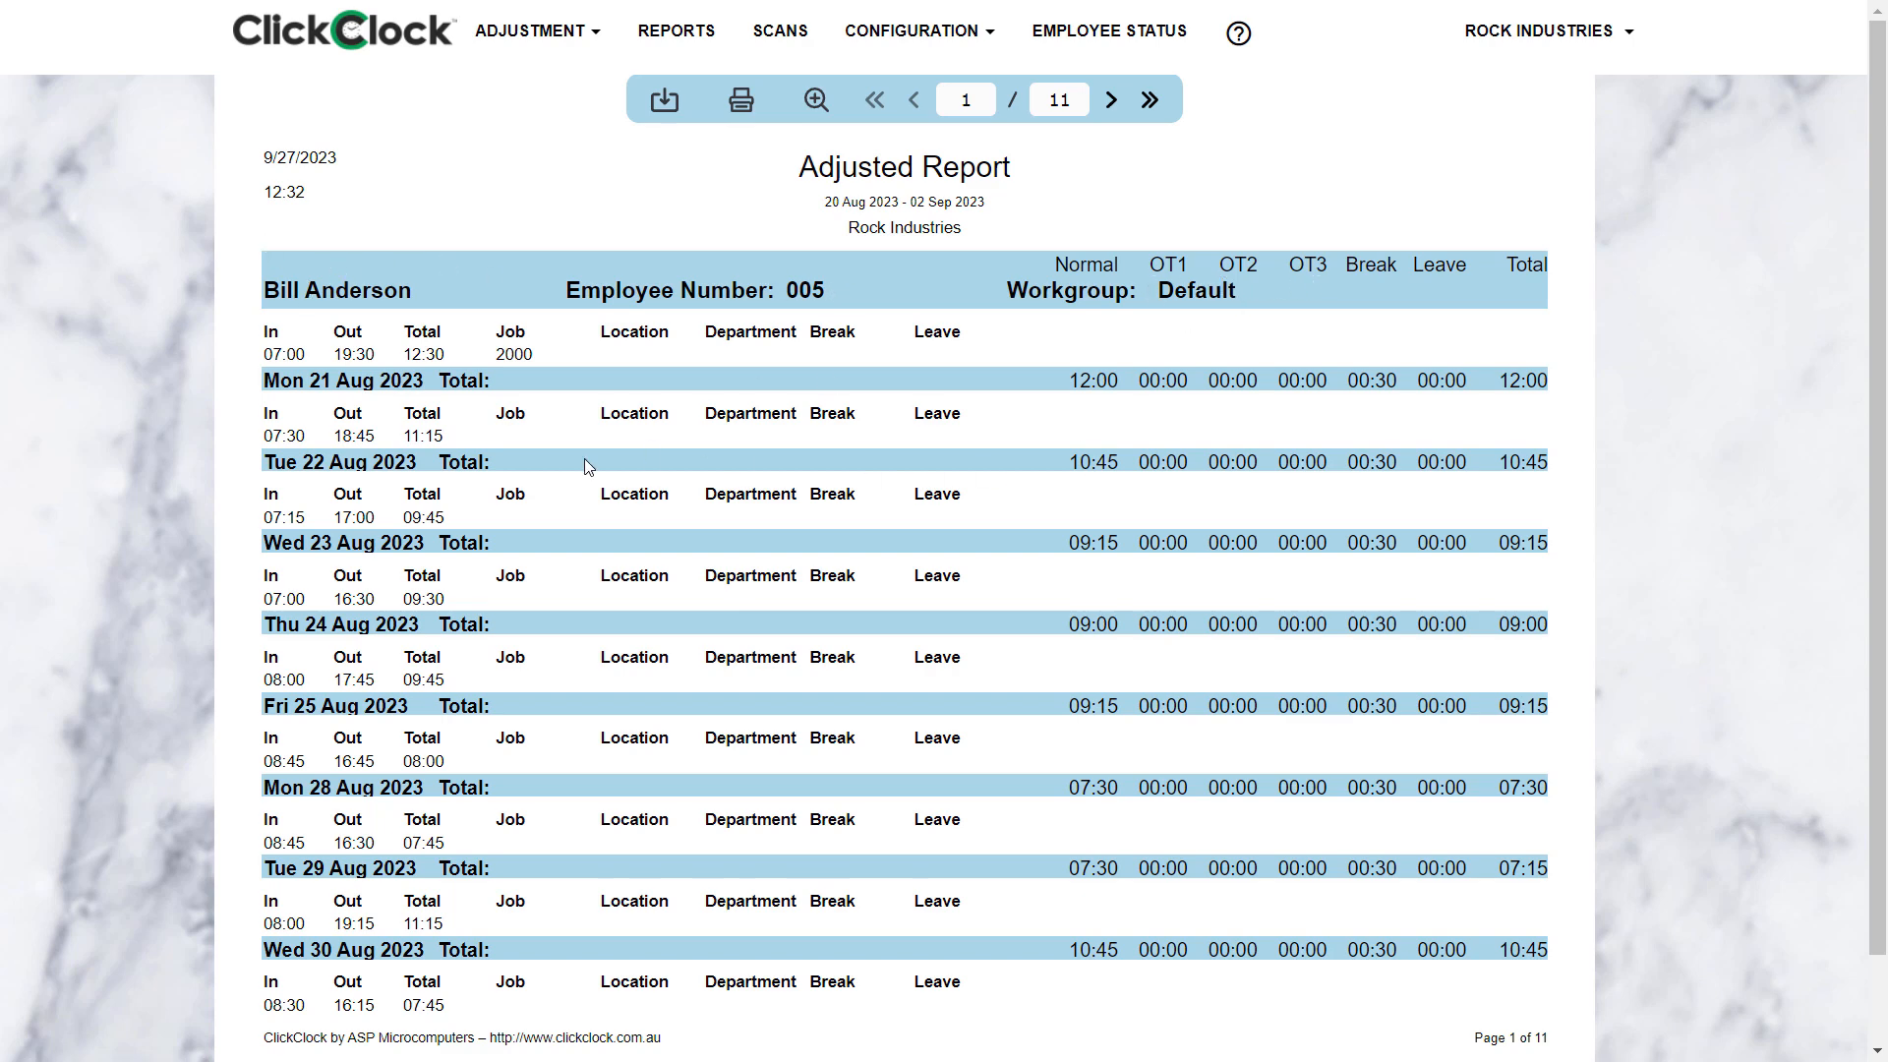
{"action": "scroll", "coordinate": [935, 767], "scroll_direction": "down", "scroll_amount": 1}
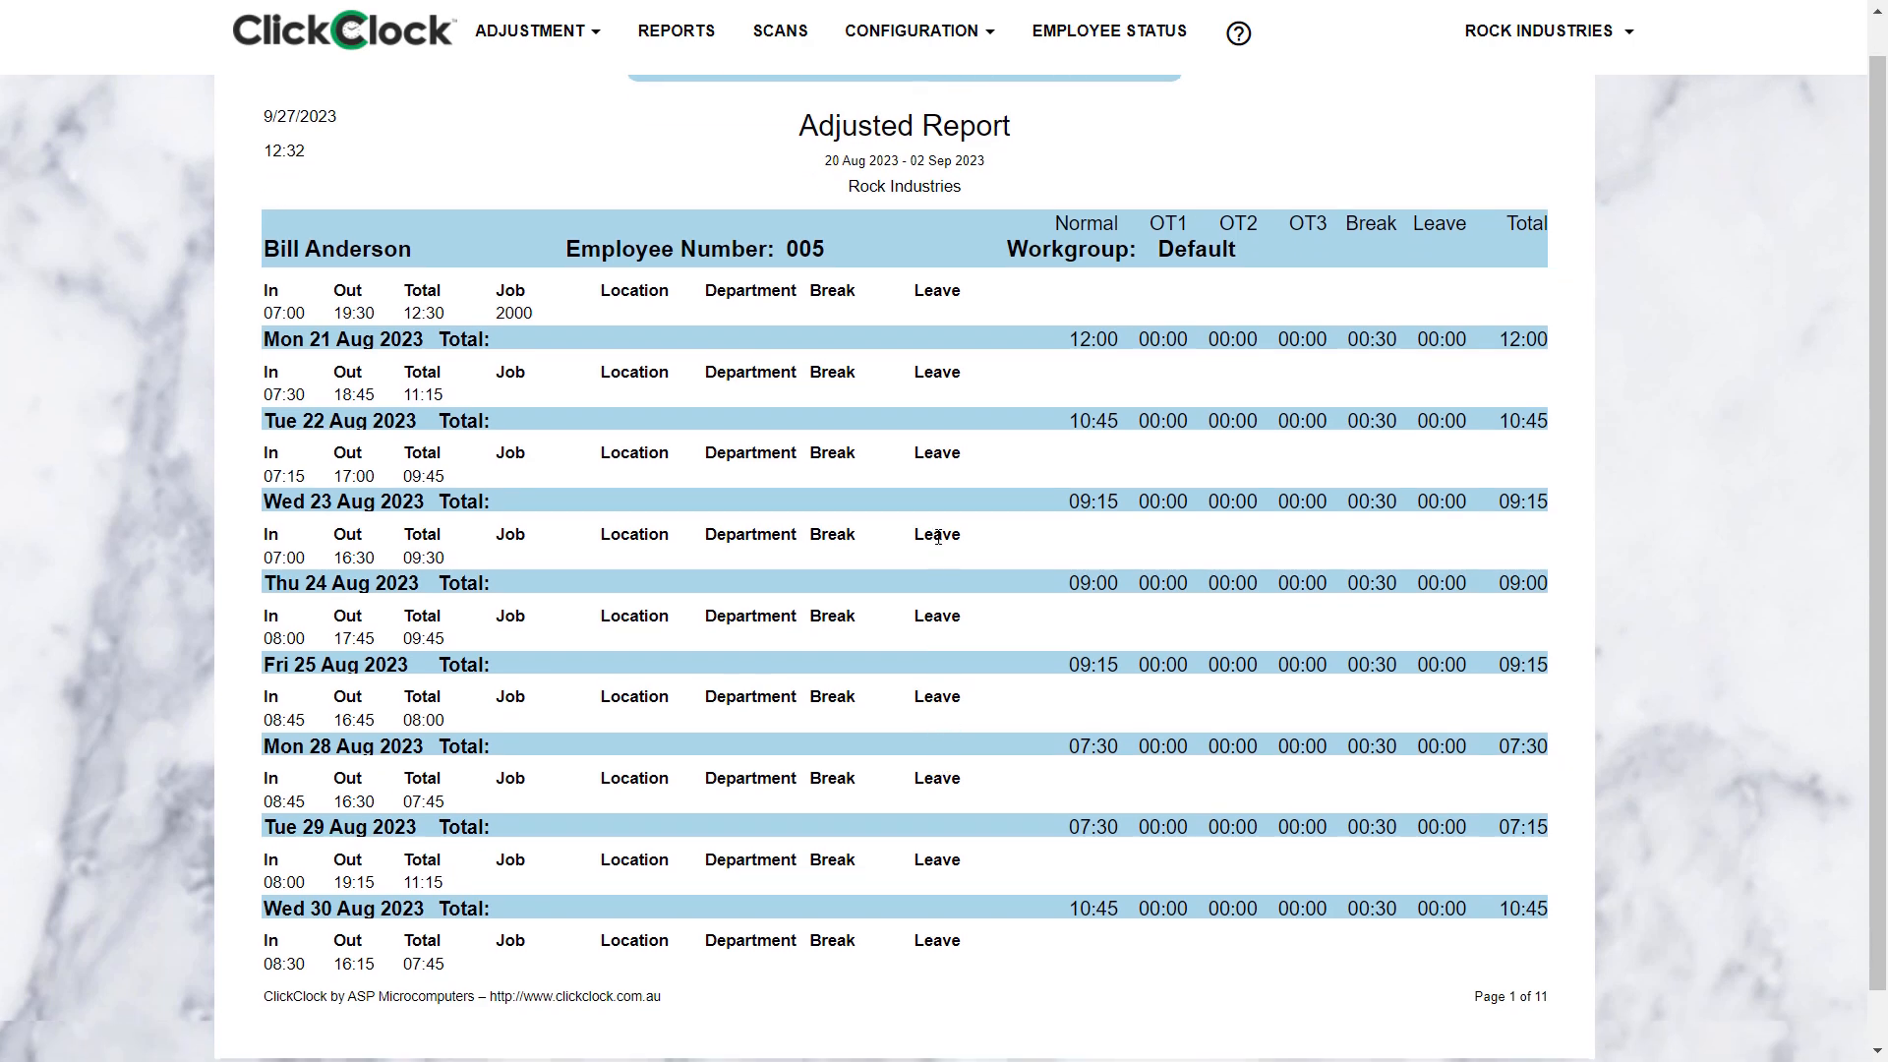
{"action": "scroll", "coordinate": [889, 630], "scroll_direction": "up", "scroll_amount": 1}
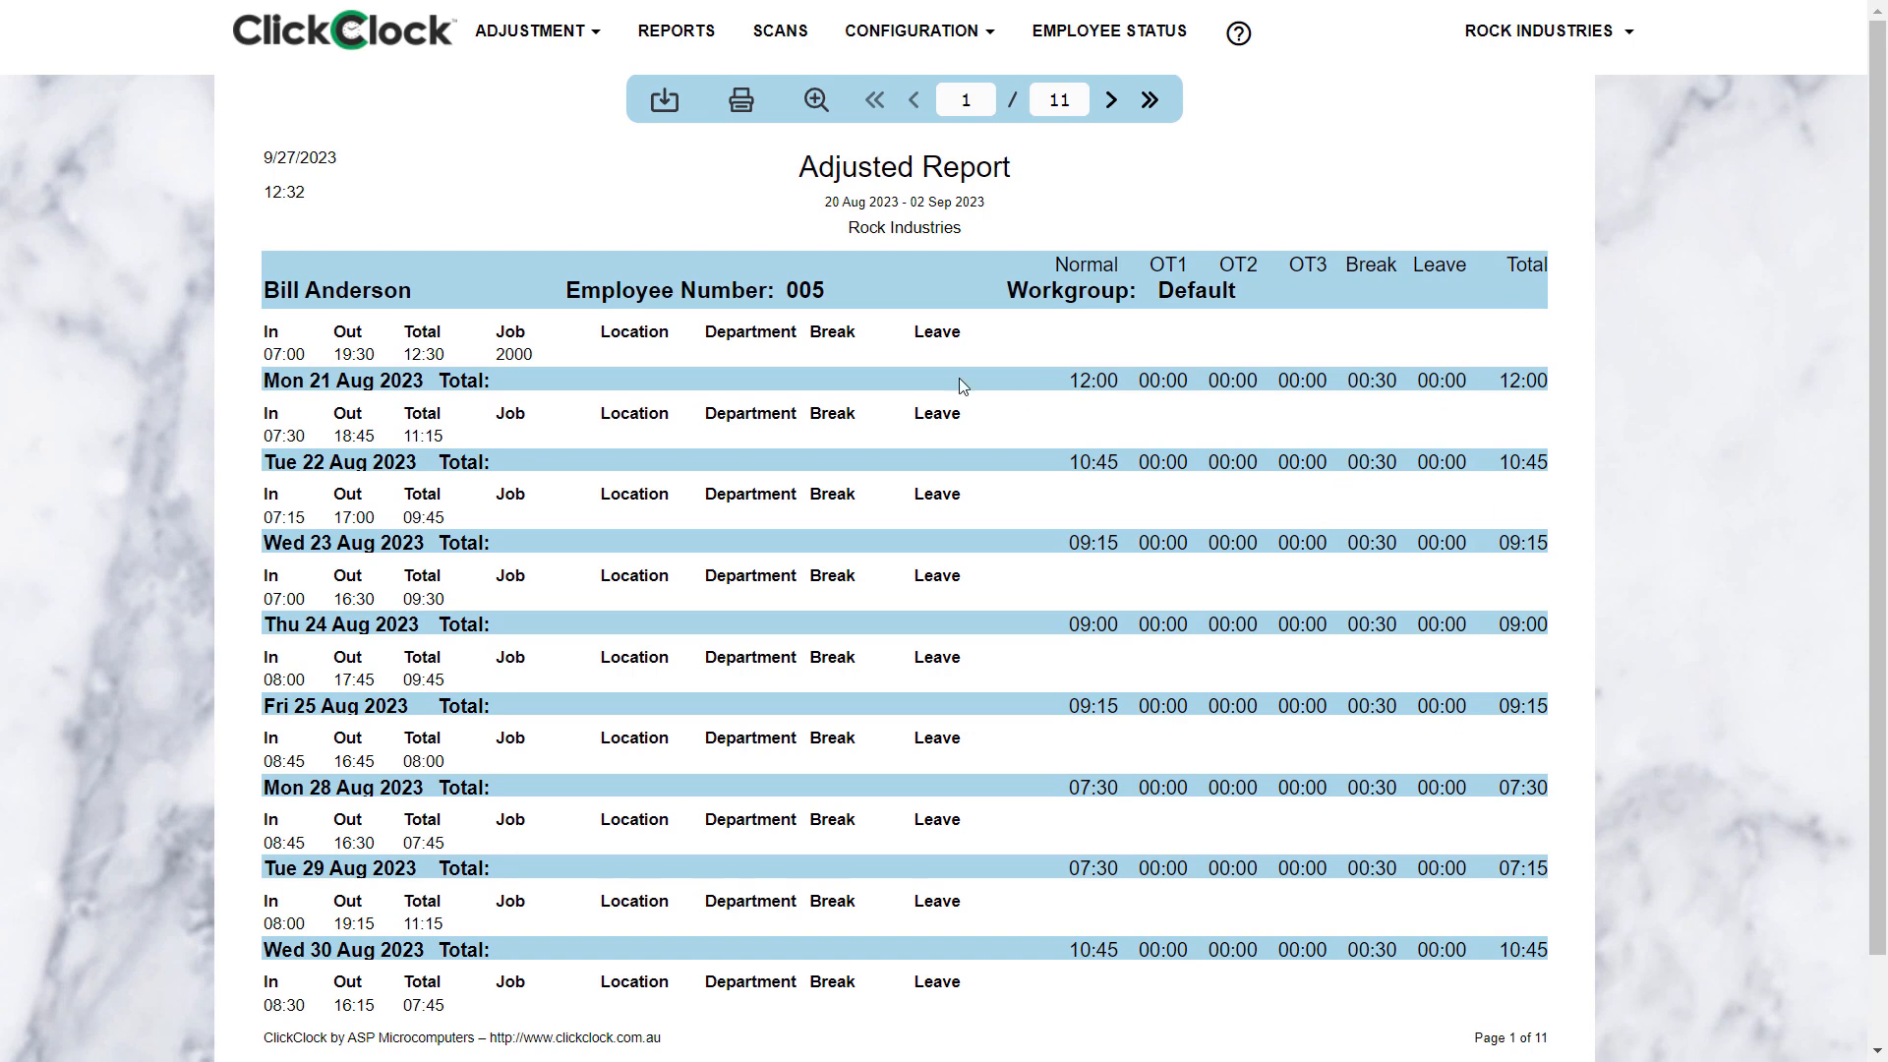
{"action": "left_click", "coordinate": [1111, 101]}
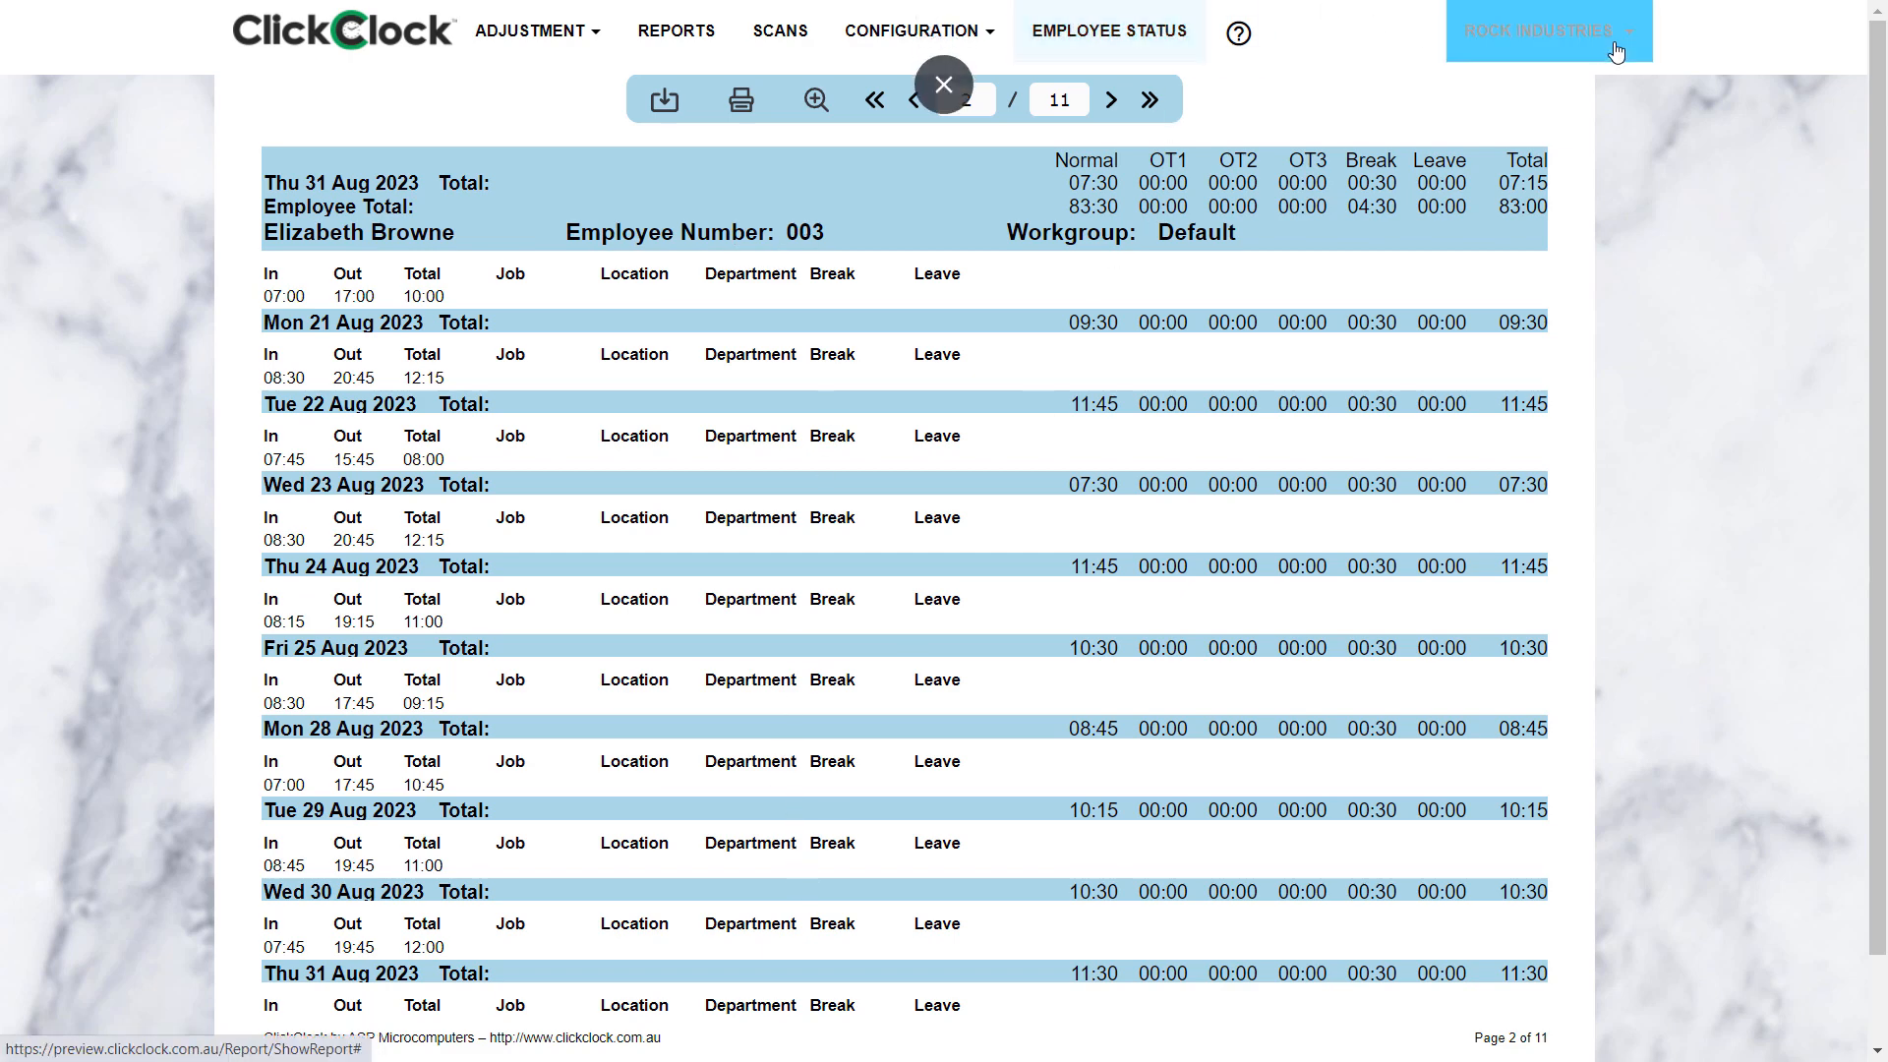
Return to the report page and run the payroll export for 20/08/2023 to 02/09/2023.
{"action": "left_click", "coordinate": [695, 29]}
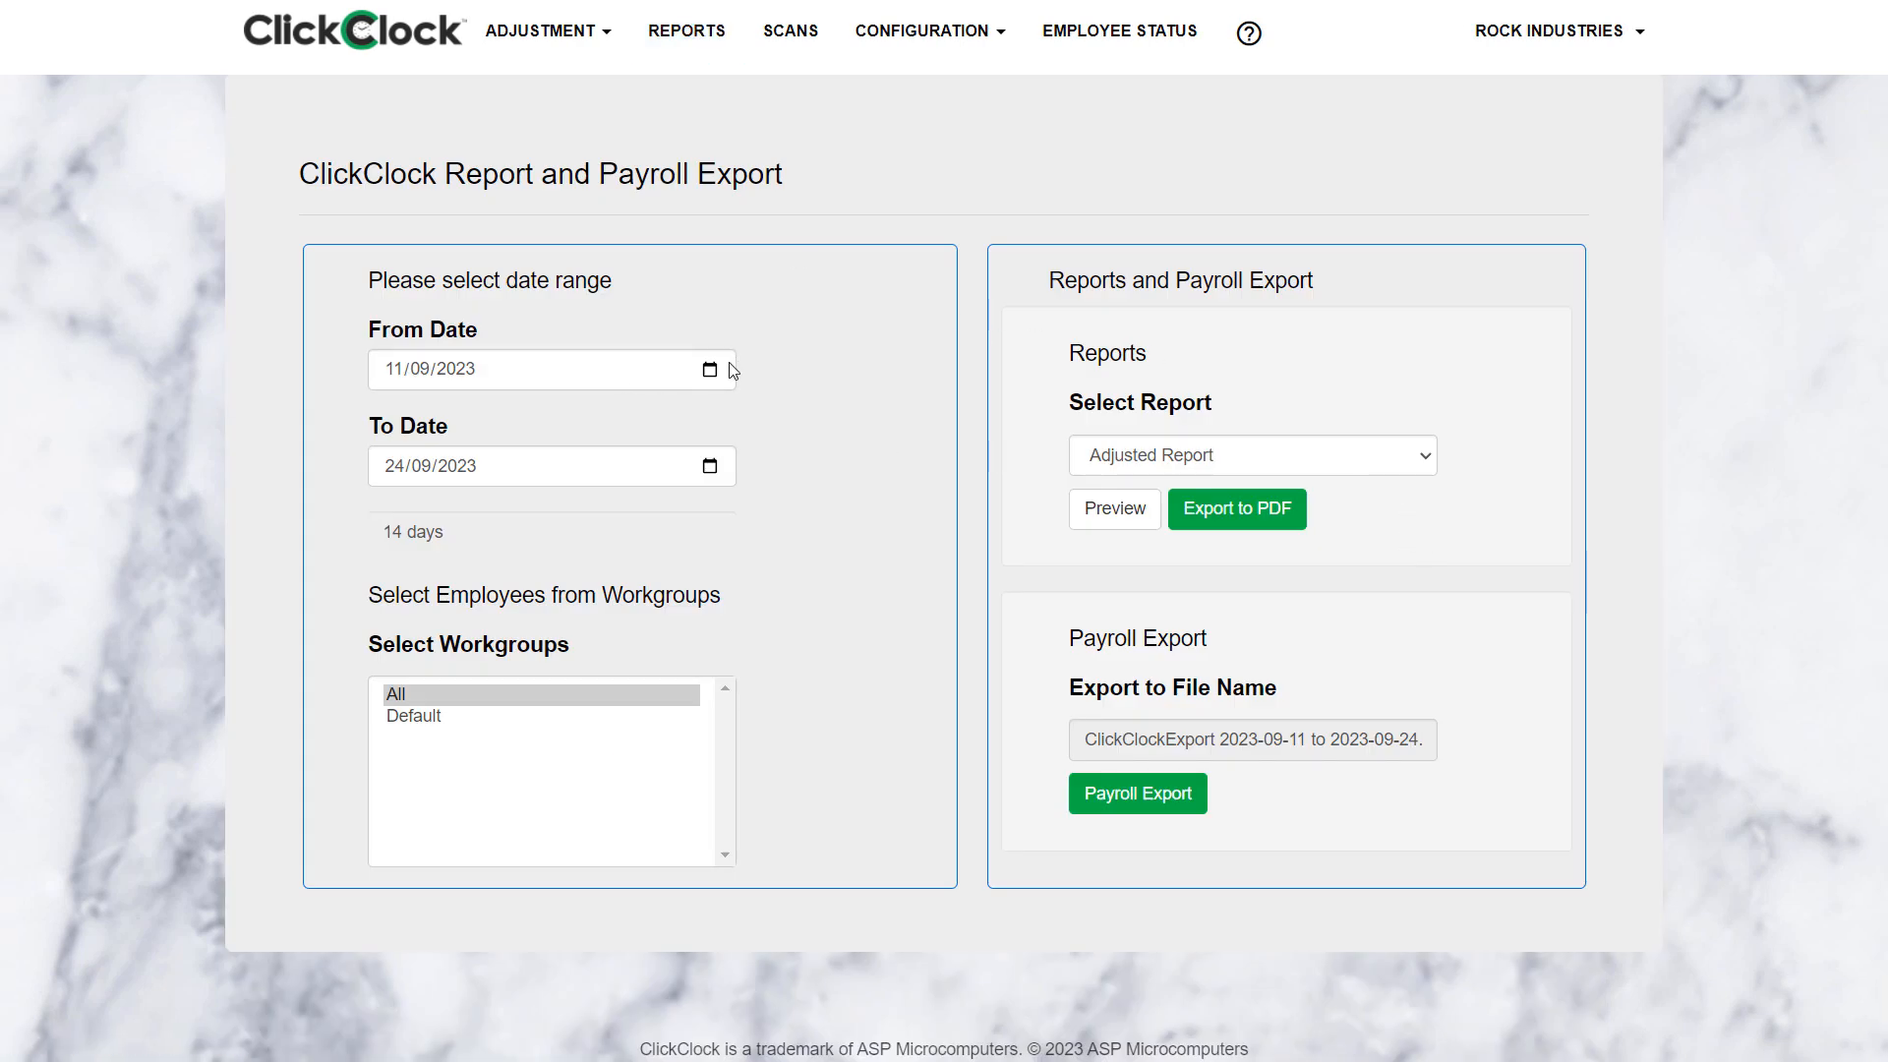
{"action": "left_click", "coordinate": [1256, 511]}
{"action": "left_click", "coordinate": [710, 371]}
{"action": "left_click", "coordinate": [566, 420]}
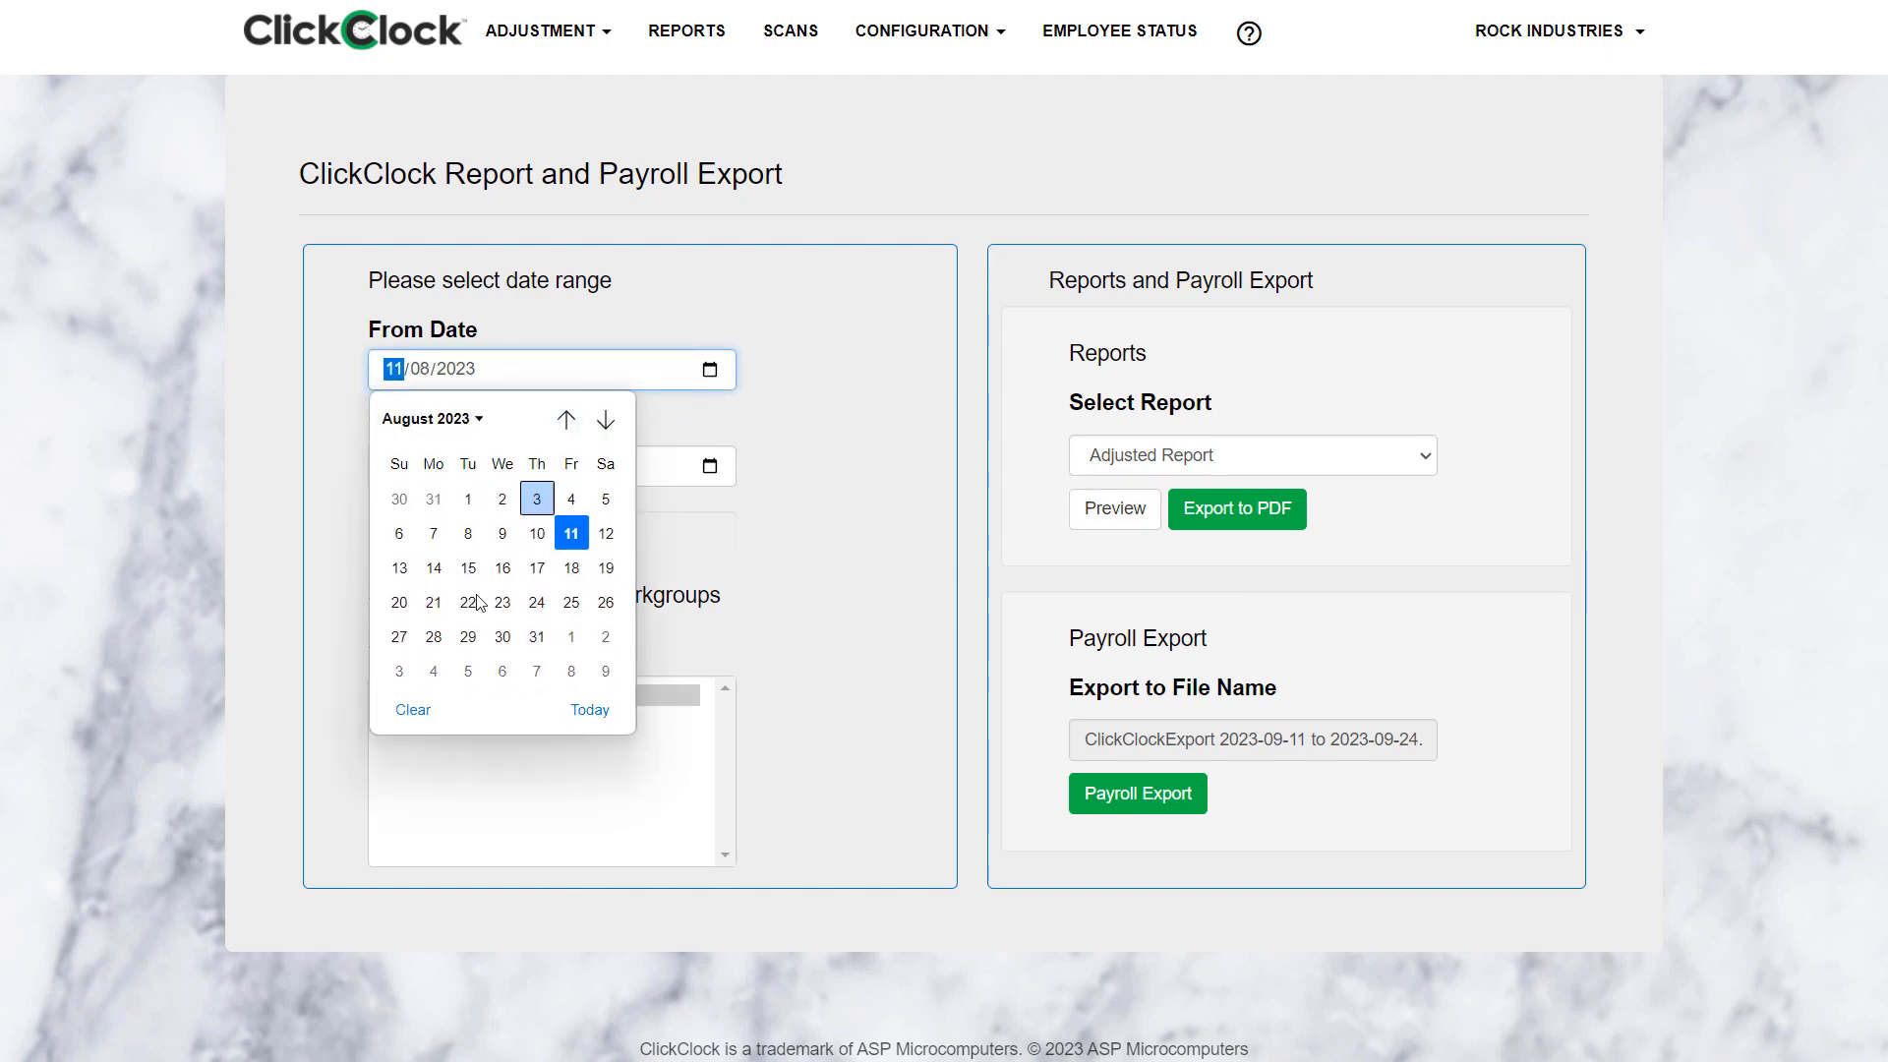
{"action": "left_click", "coordinate": [398, 602]}
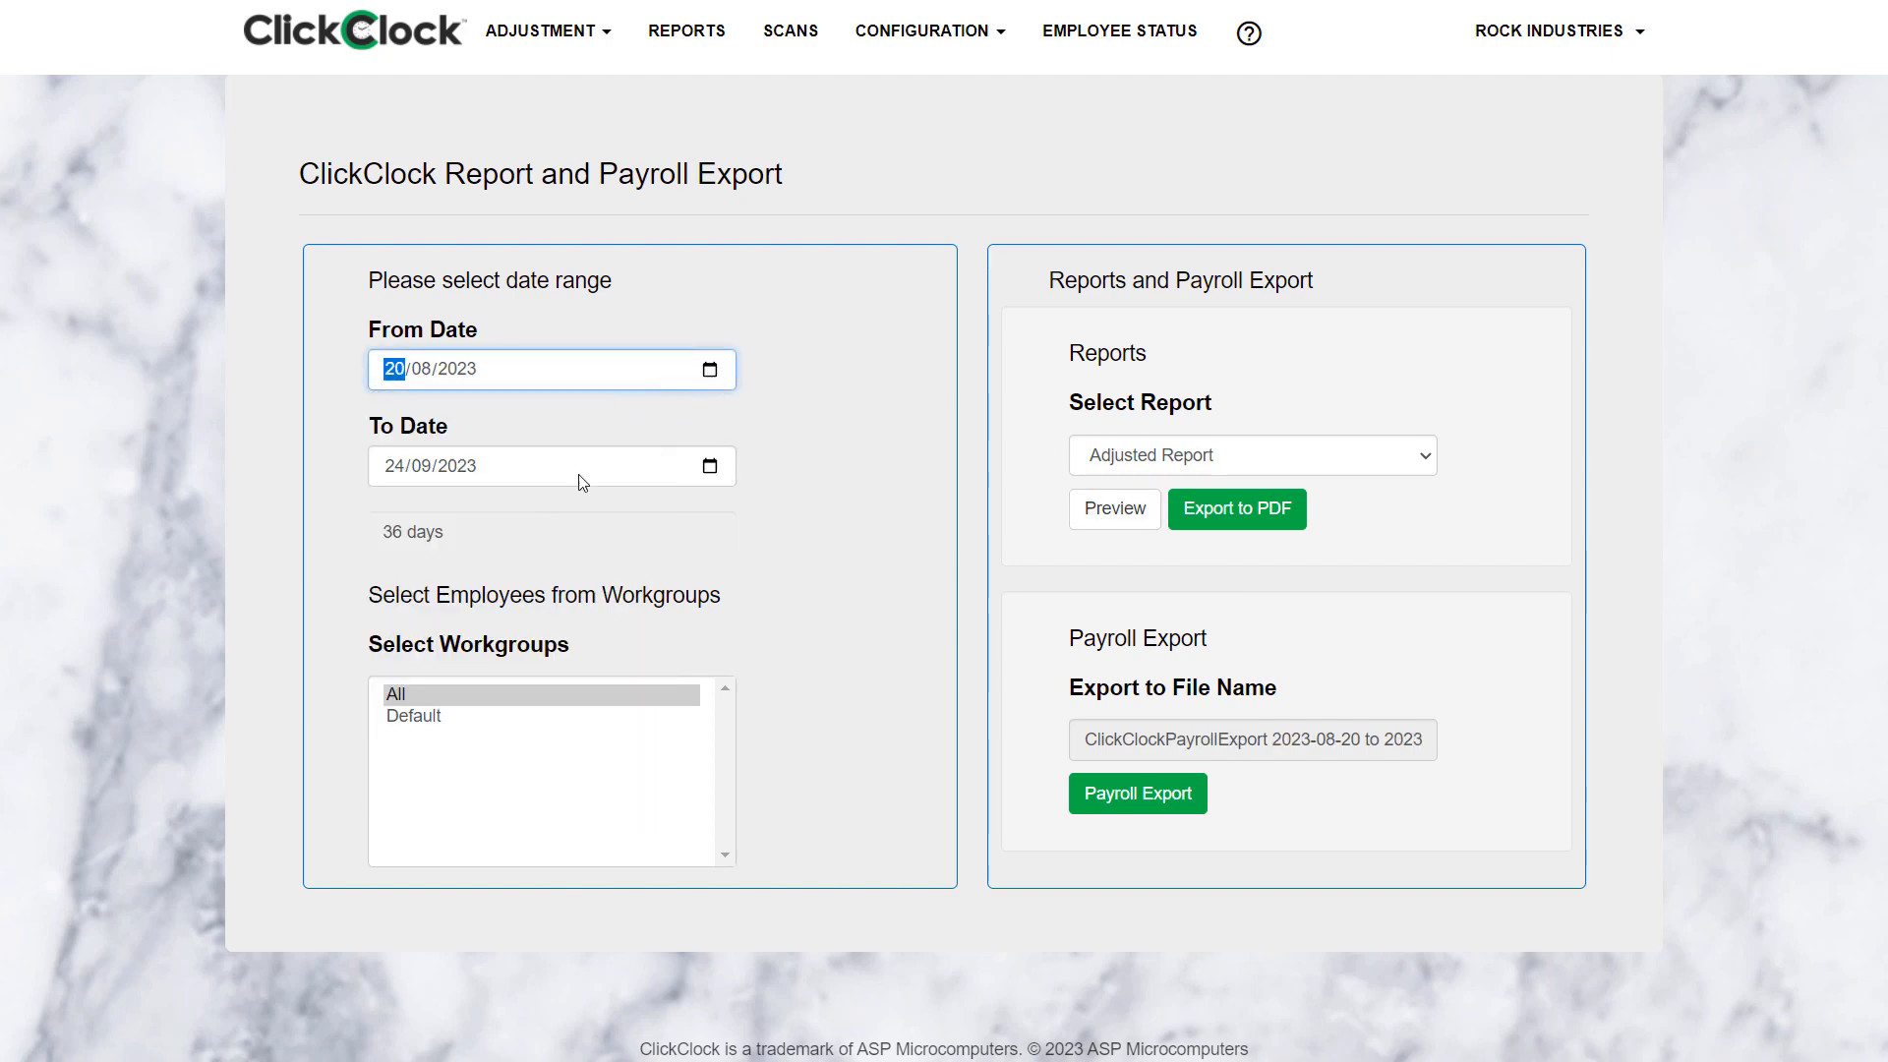
{"action": "left_click", "coordinate": [710, 466]}
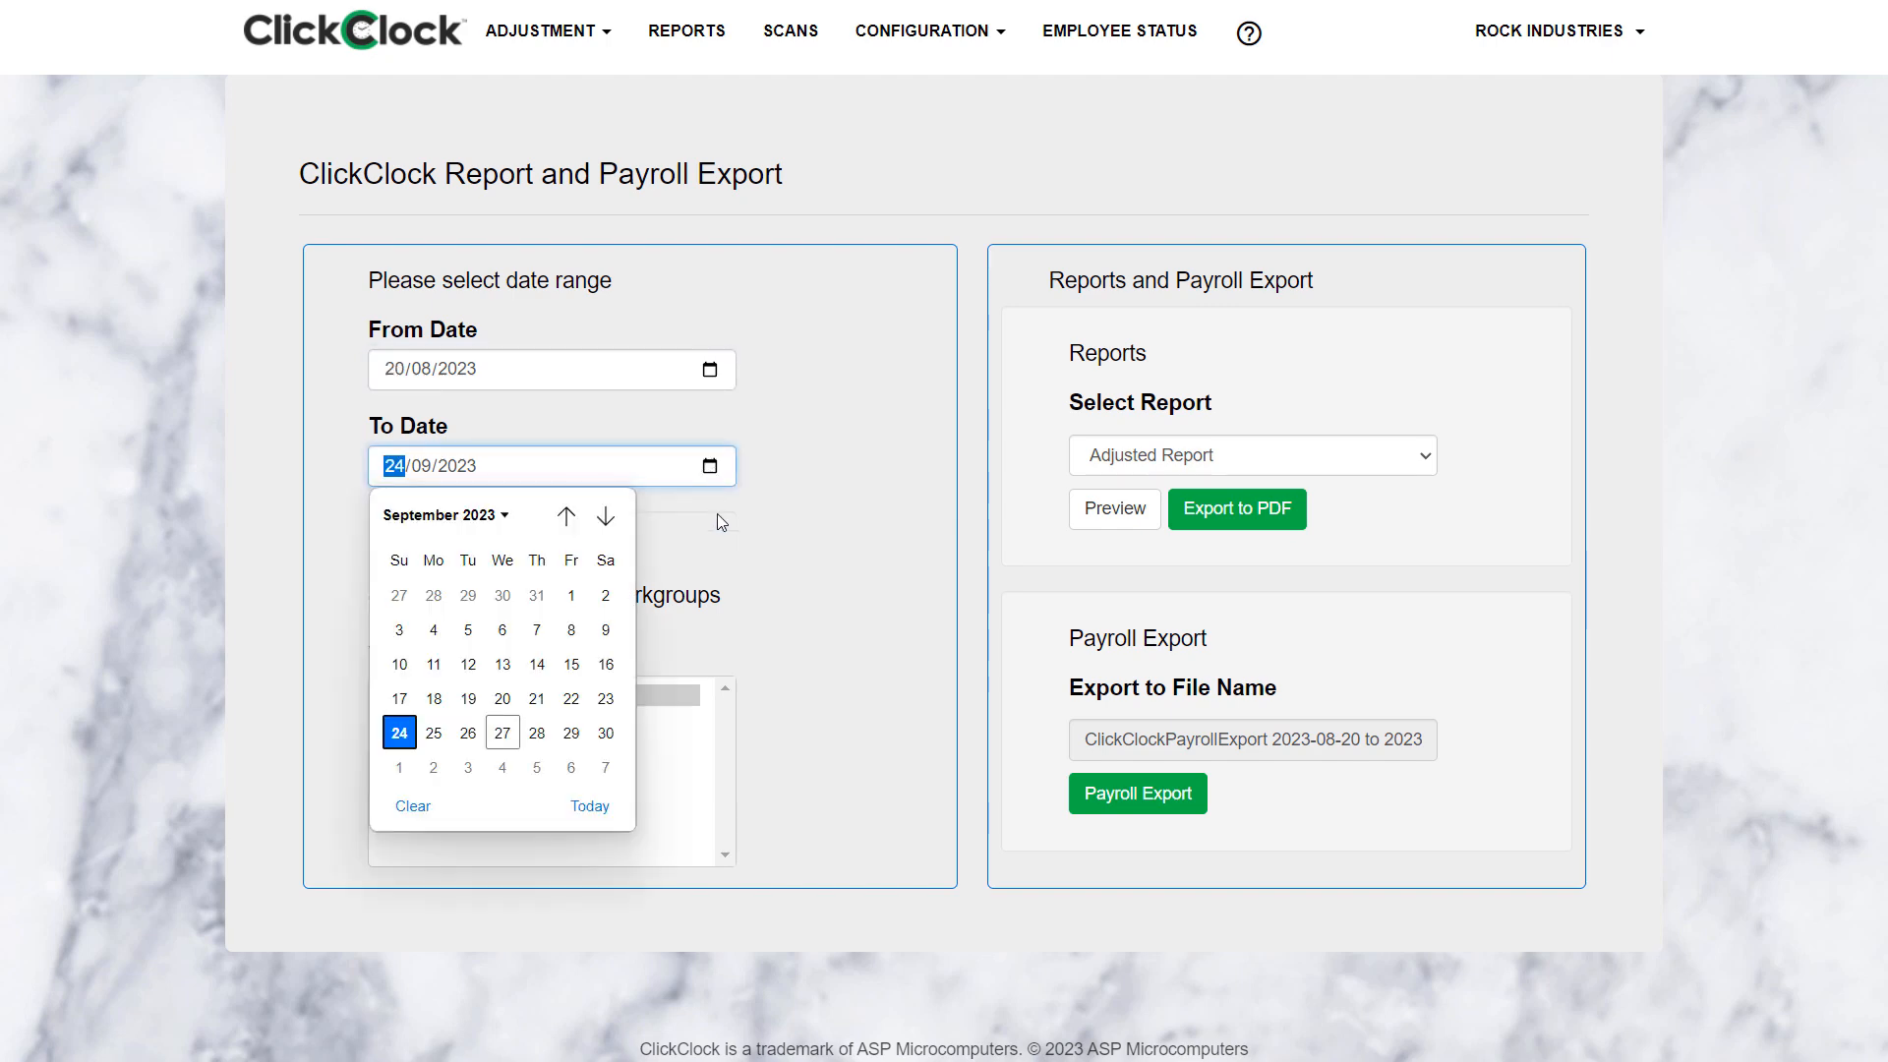
{"action": "left_click", "coordinate": [605, 587]}
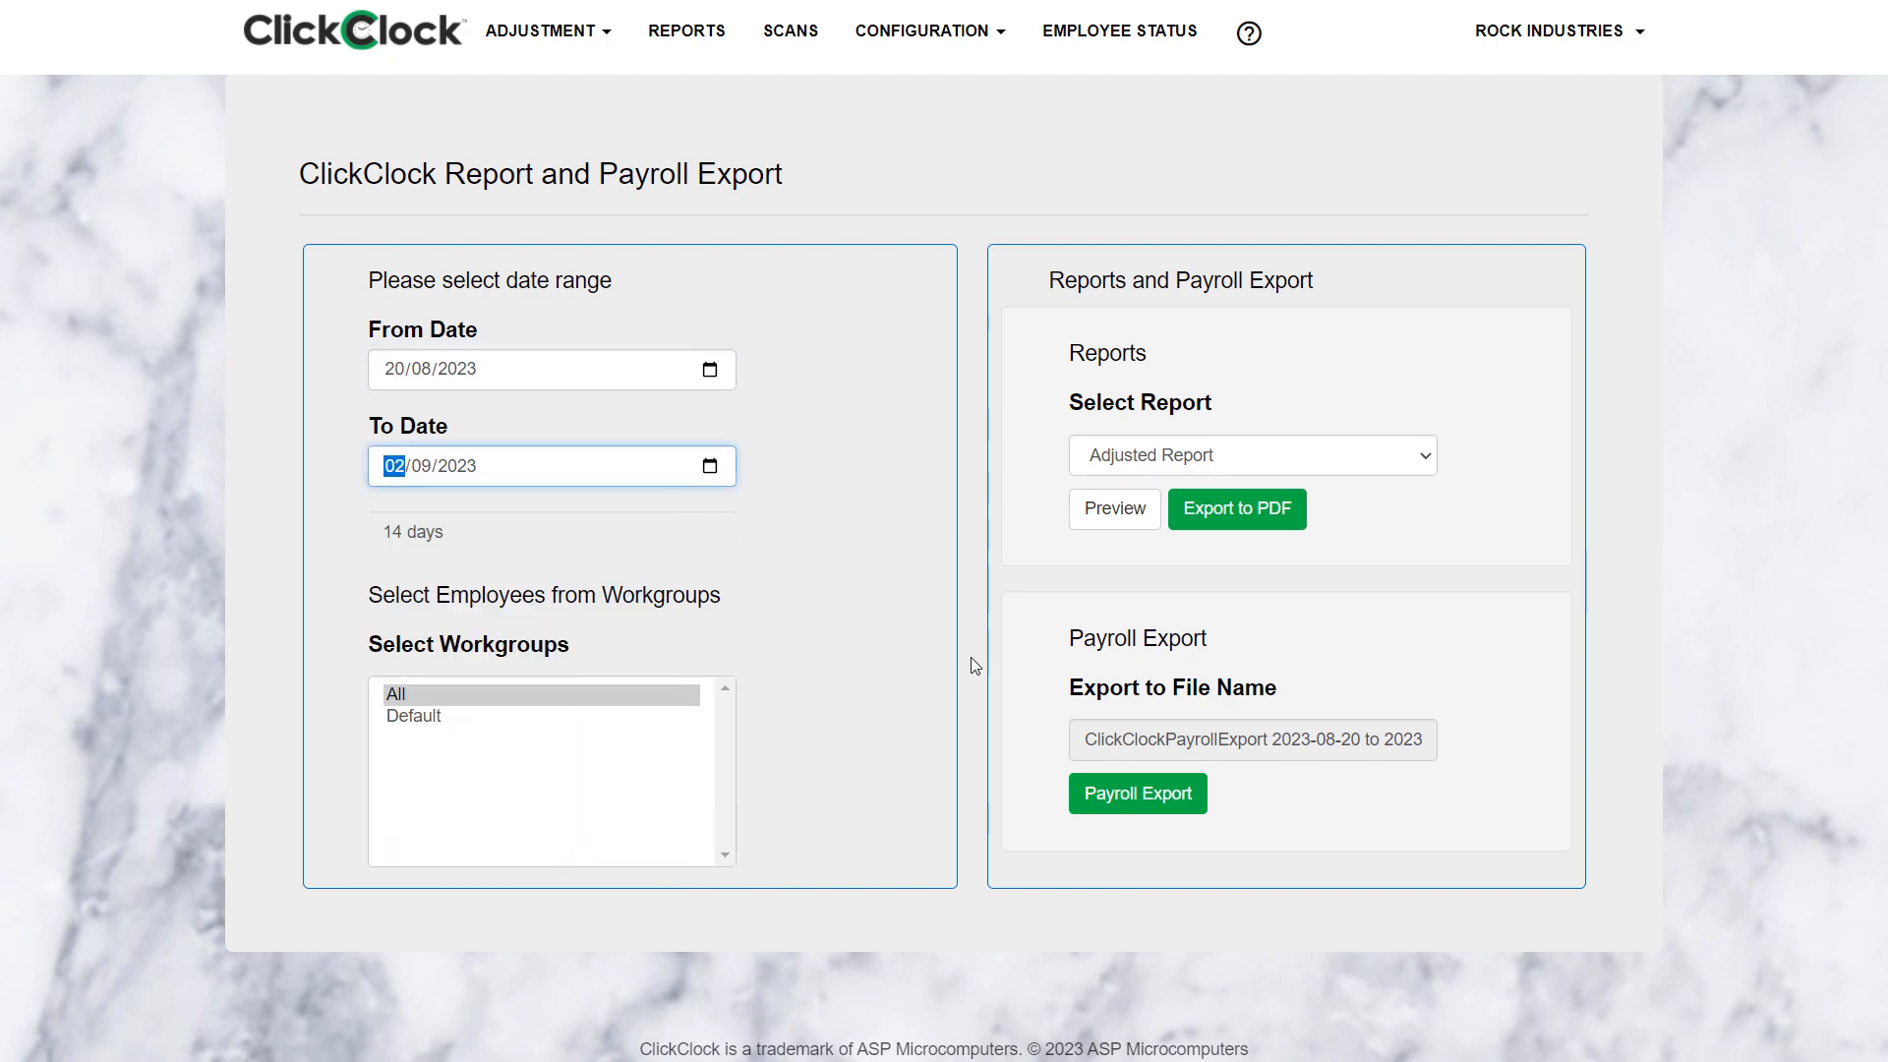
{"action": "left_click", "coordinate": [1146, 799]}
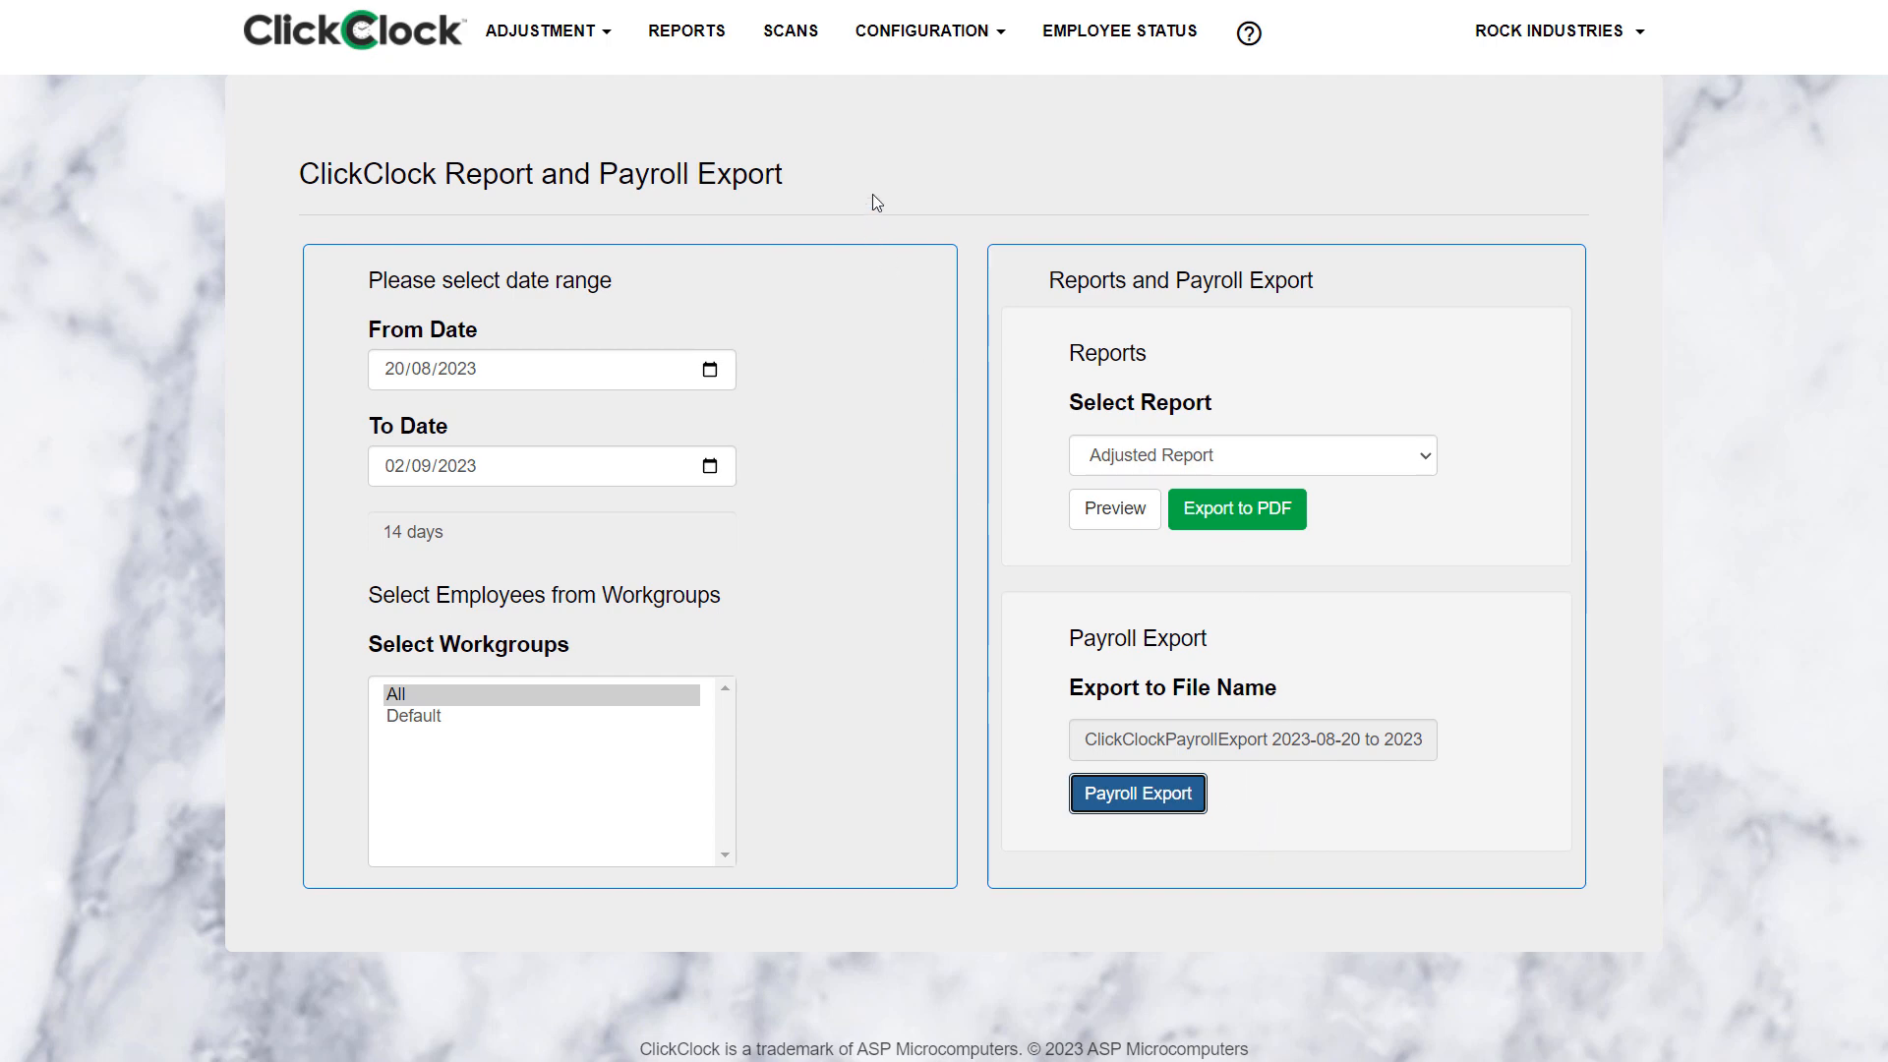
Open the Scans page and sort the scans by local date and time in ascending order.
{"action": "left_click", "coordinate": [795, 35]}
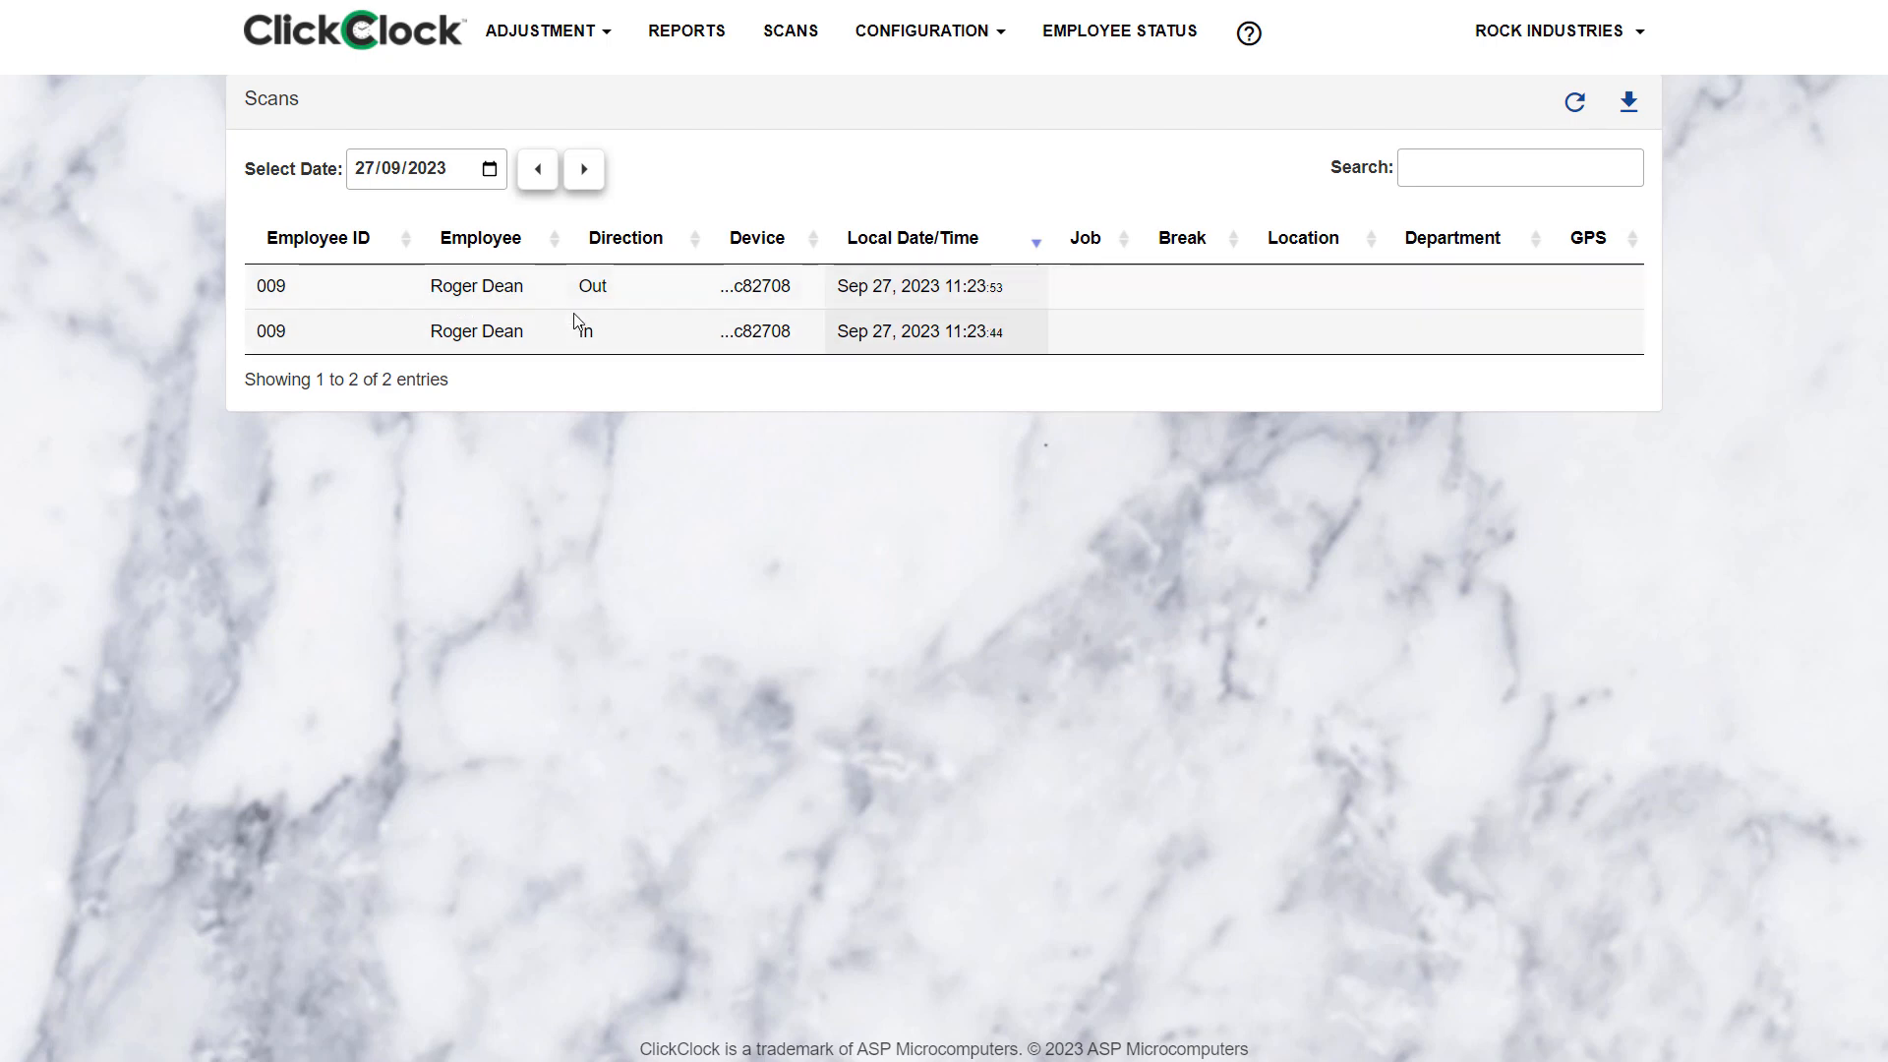
{"action": "left_click", "coordinate": [958, 241]}
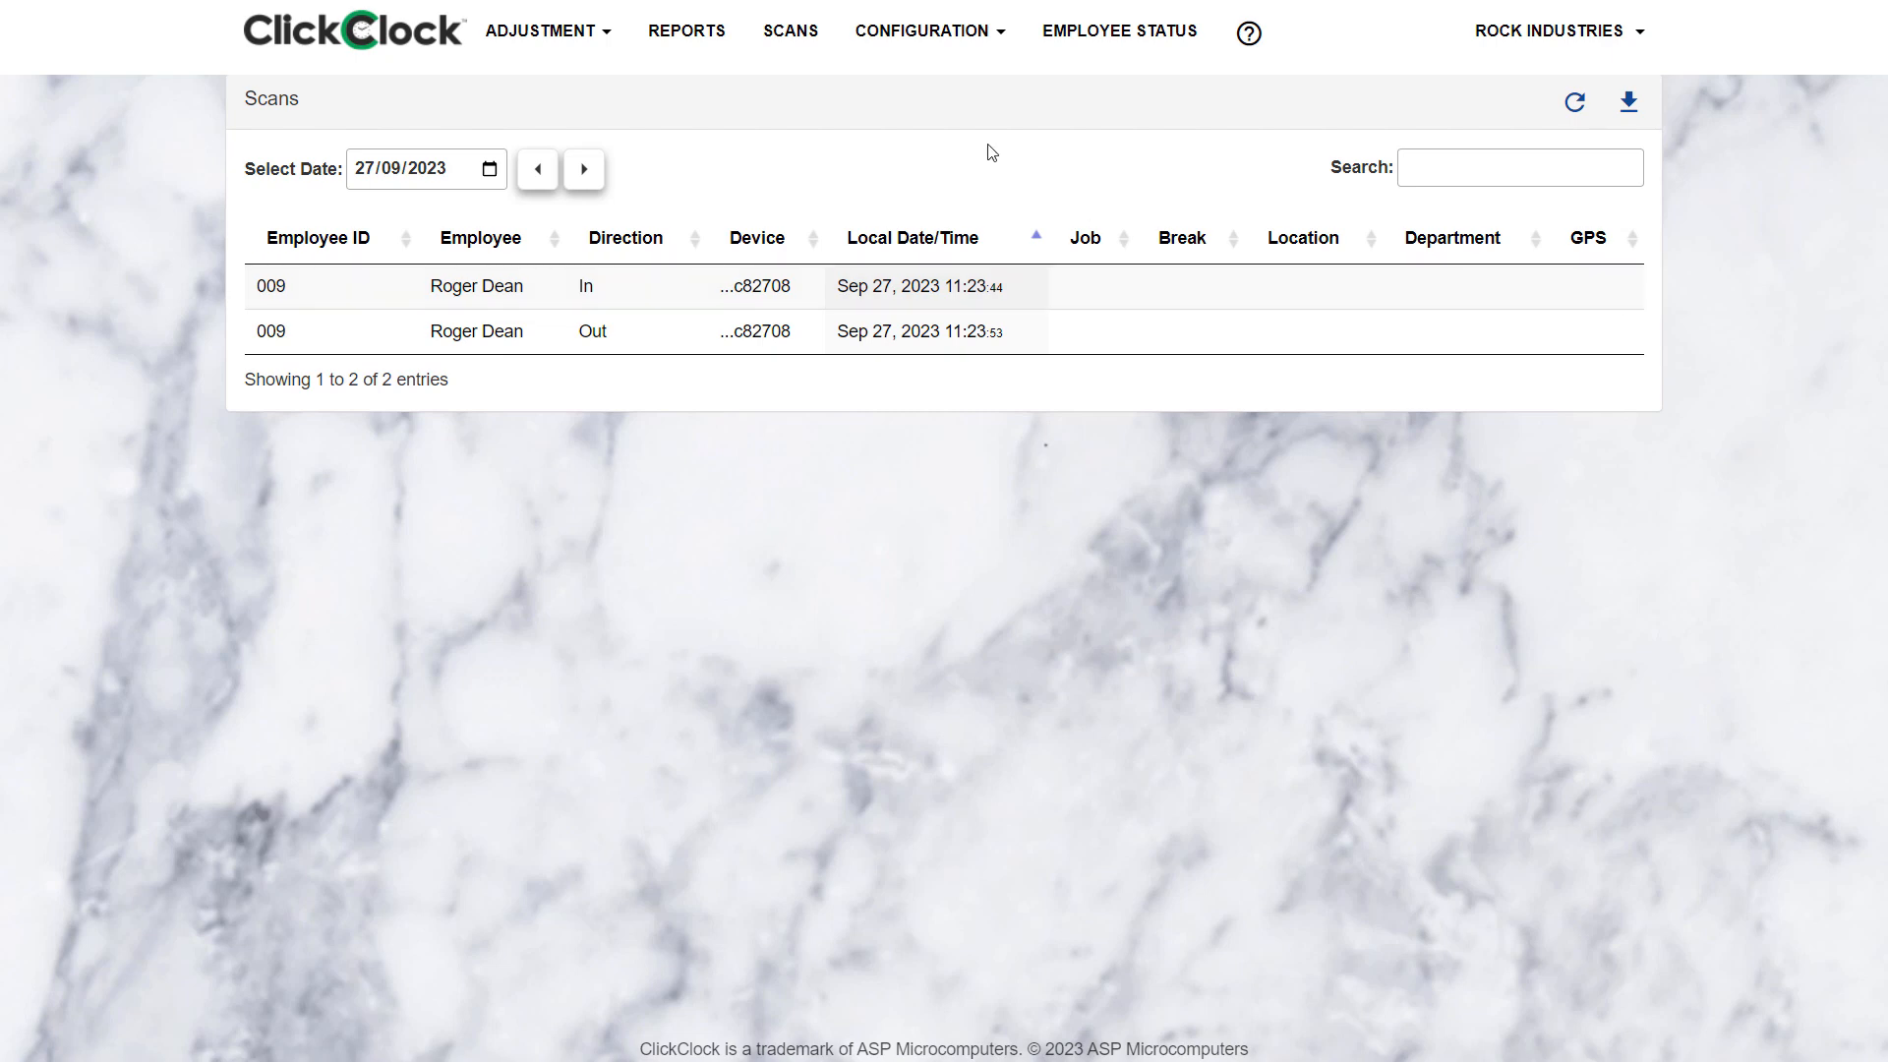
Open the employee configuration list, view the first employee's details and close them without changes.
{"action": "left_click", "coordinate": [979, 32]}
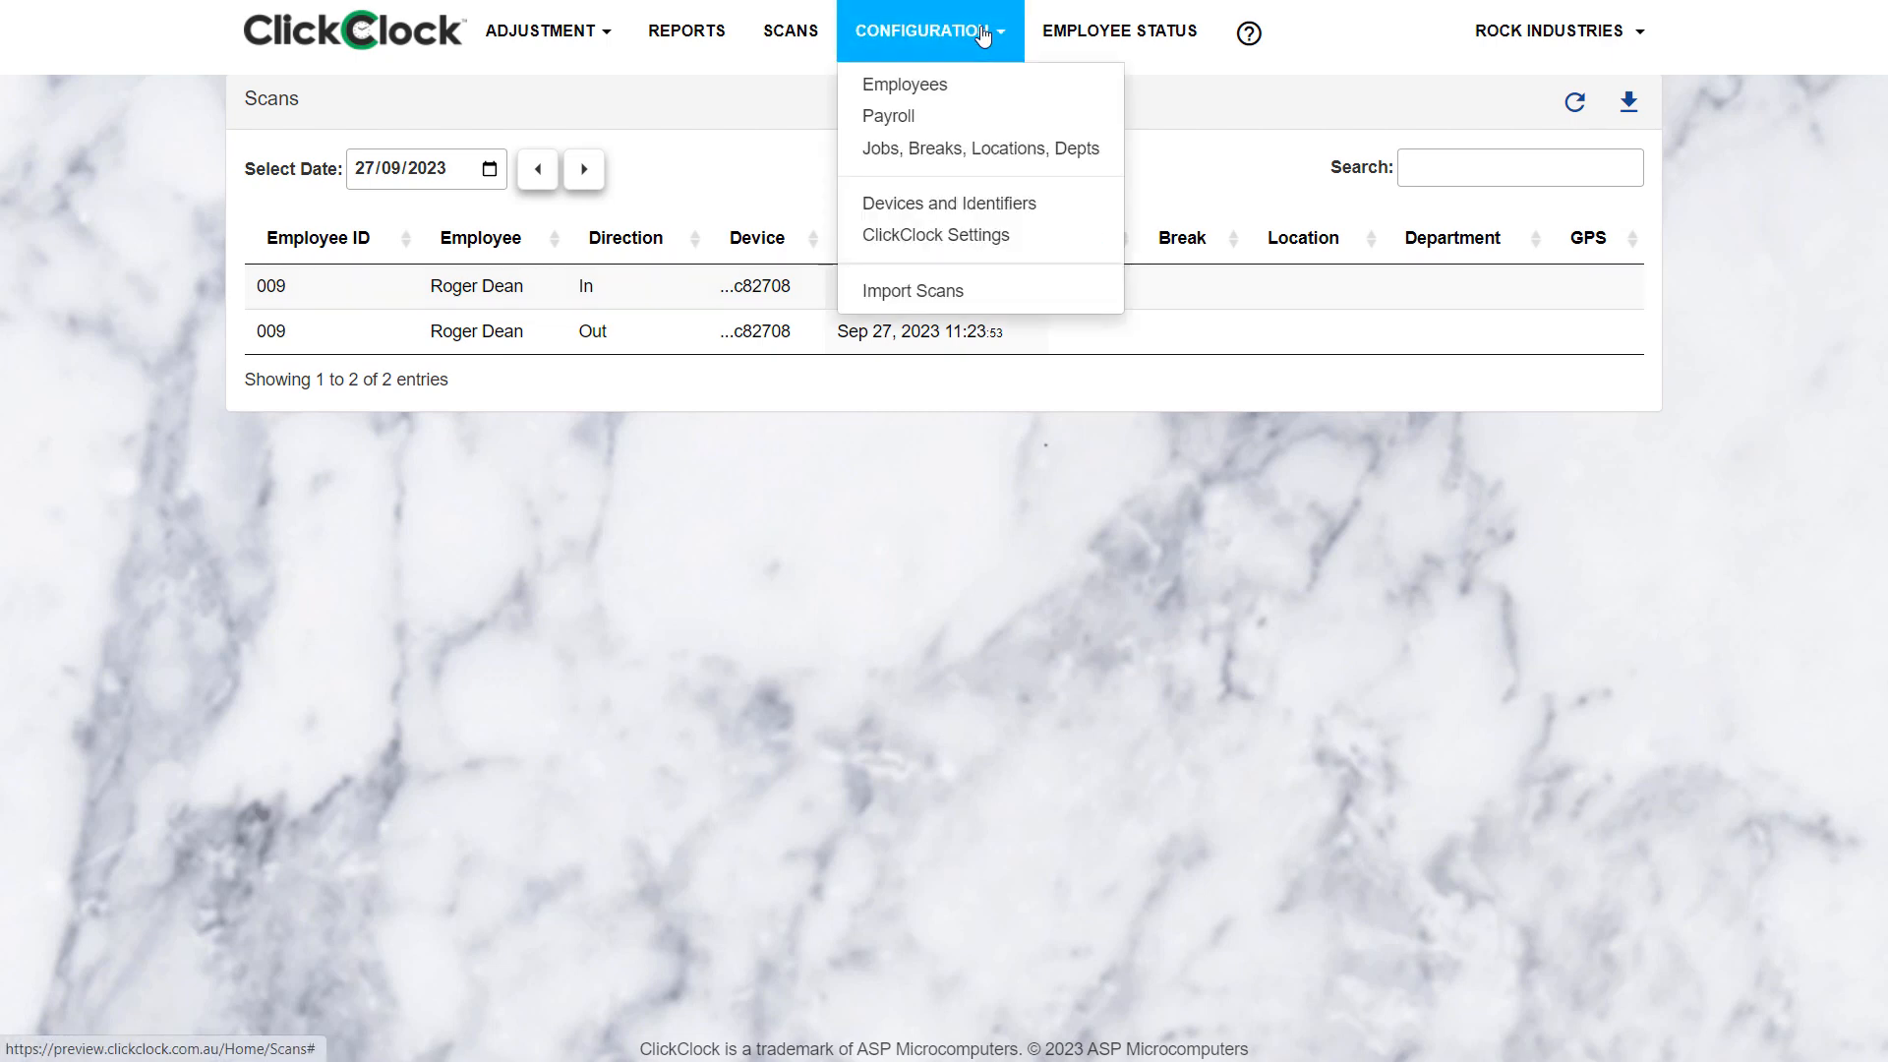
{"action": "left_click", "coordinate": [944, 87]}
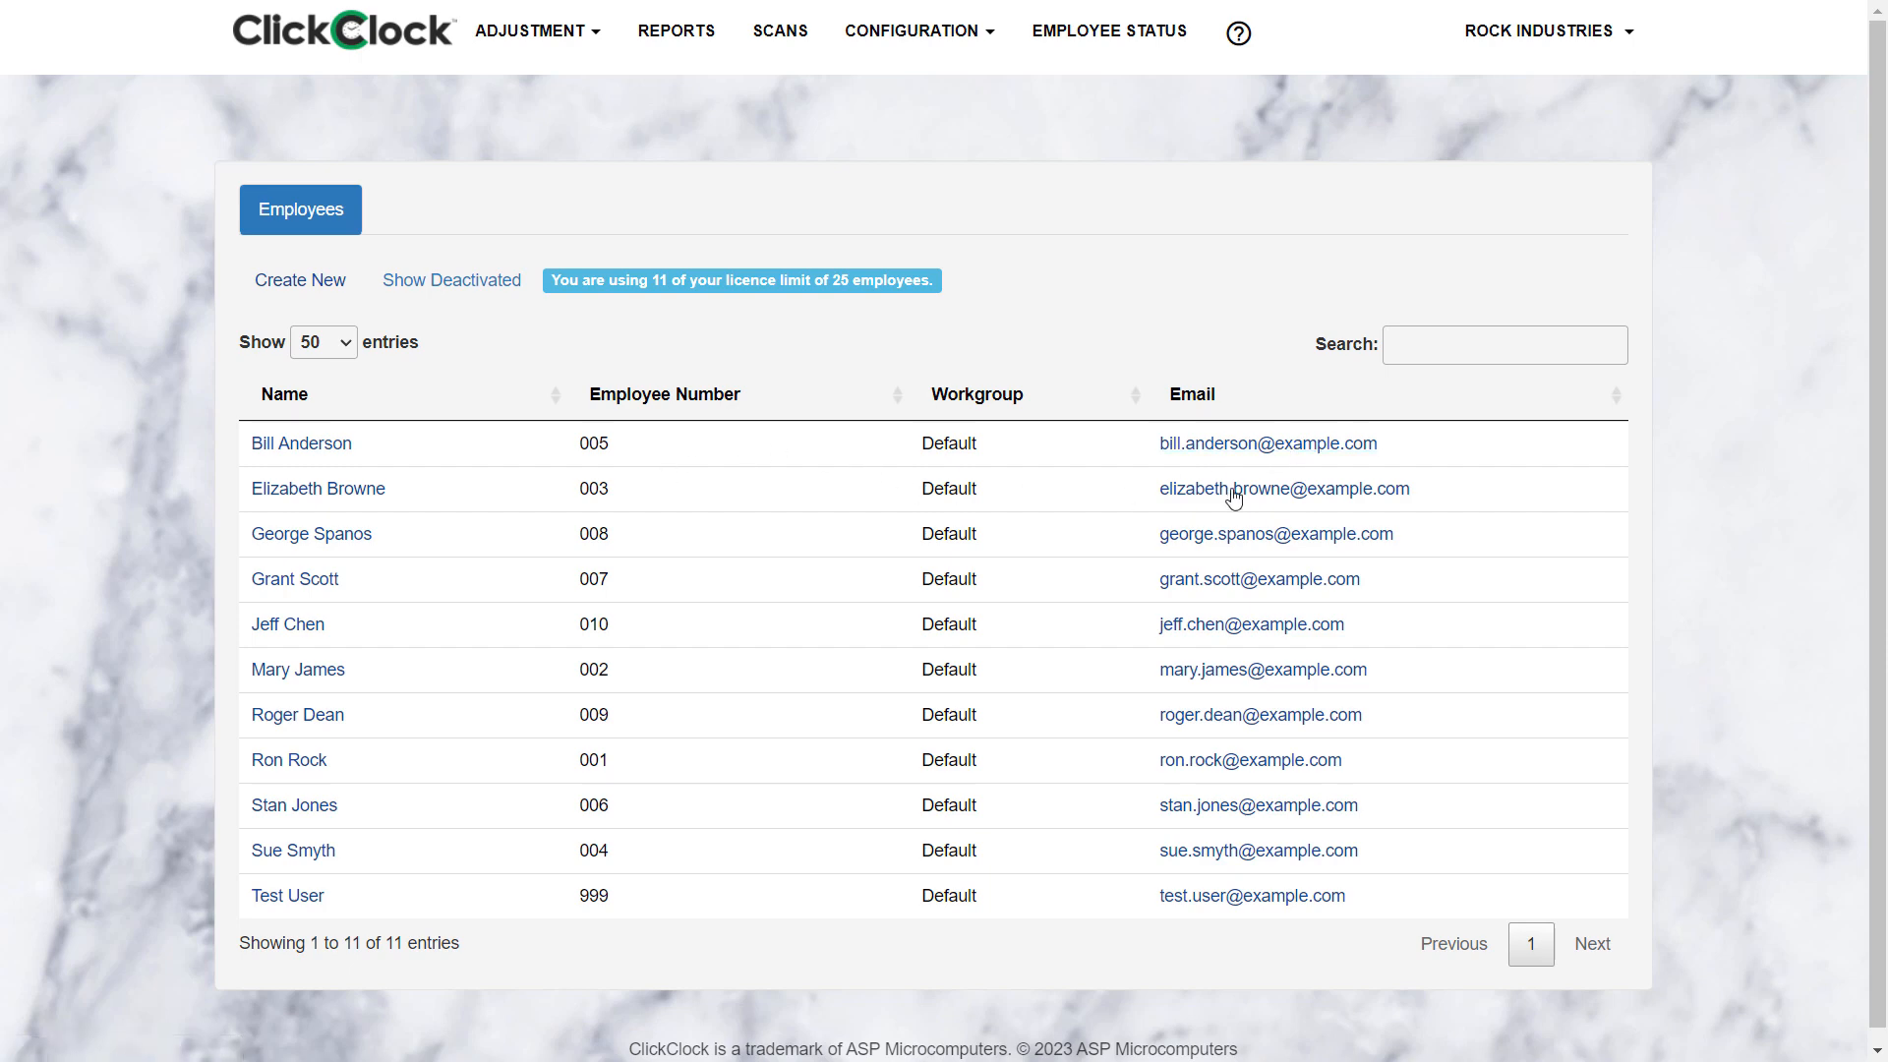
{"action": "left_click", "coordinate": [301, 441]}
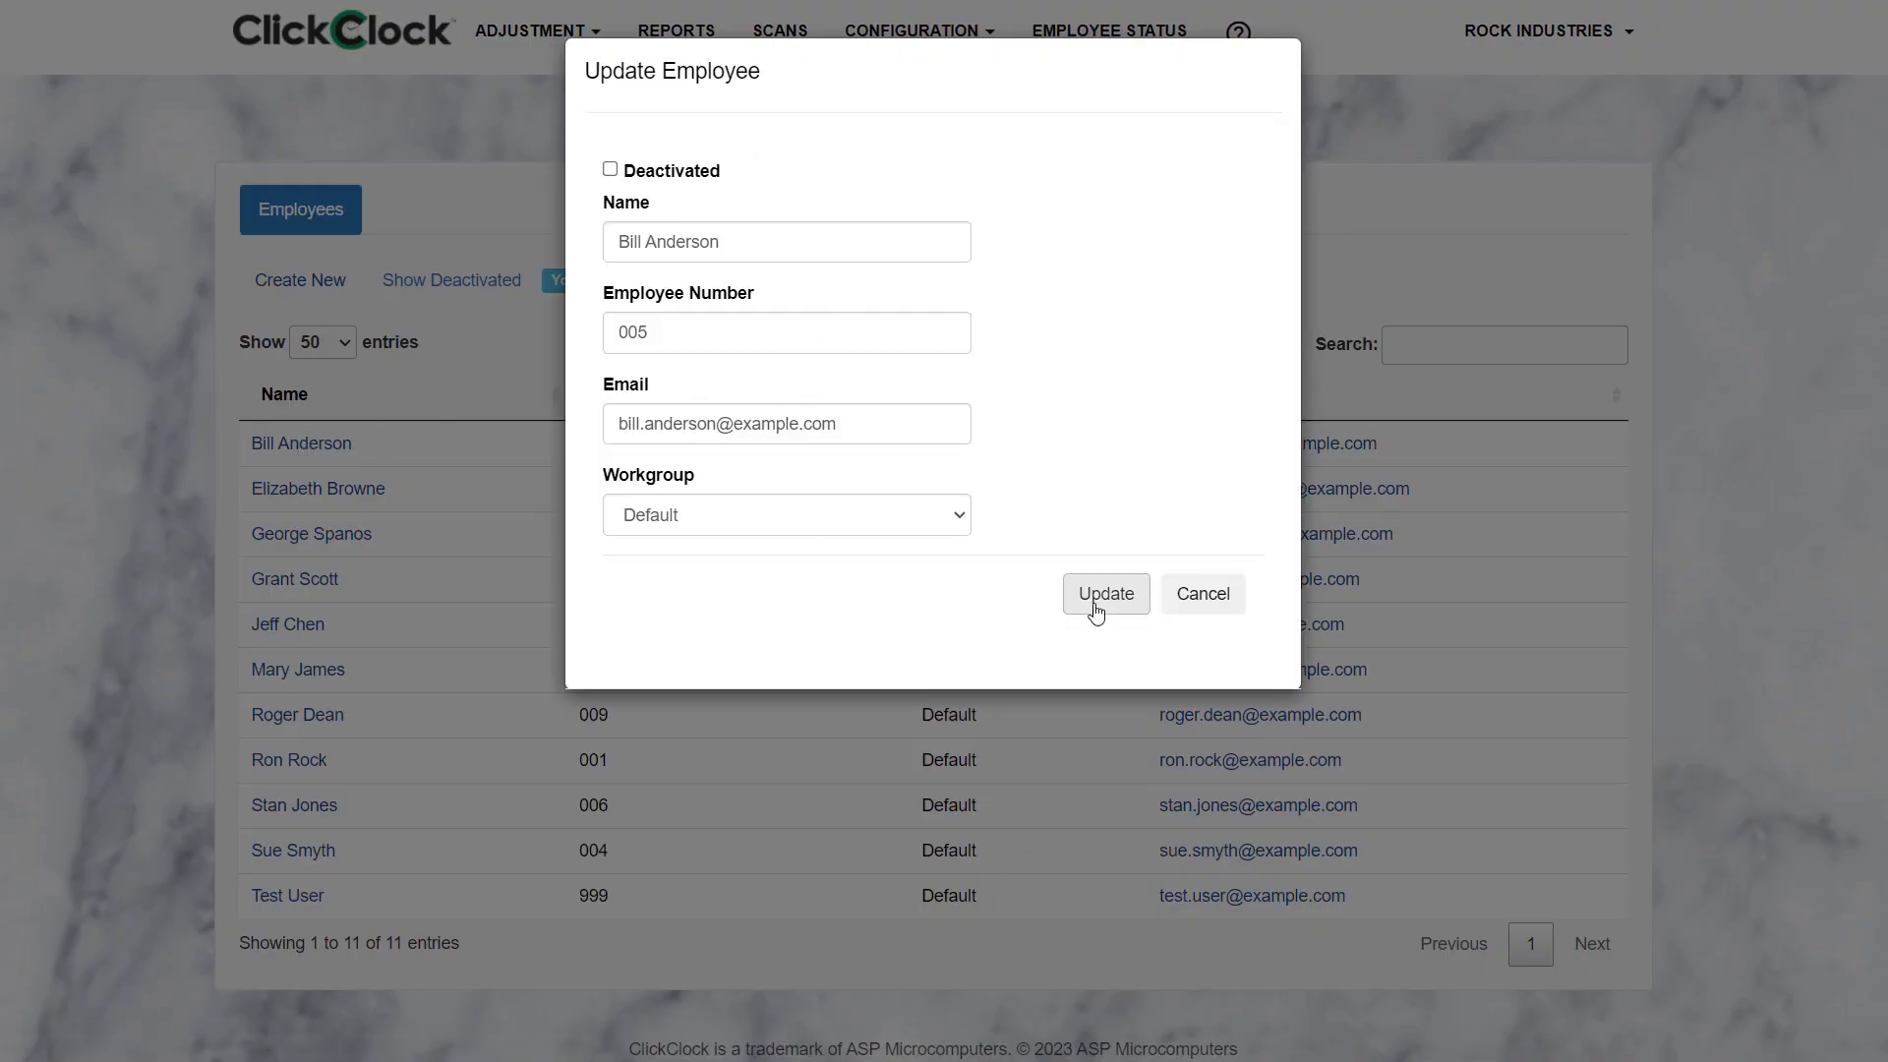
{"action": "left_click", "coordinate": [1216, 595]}
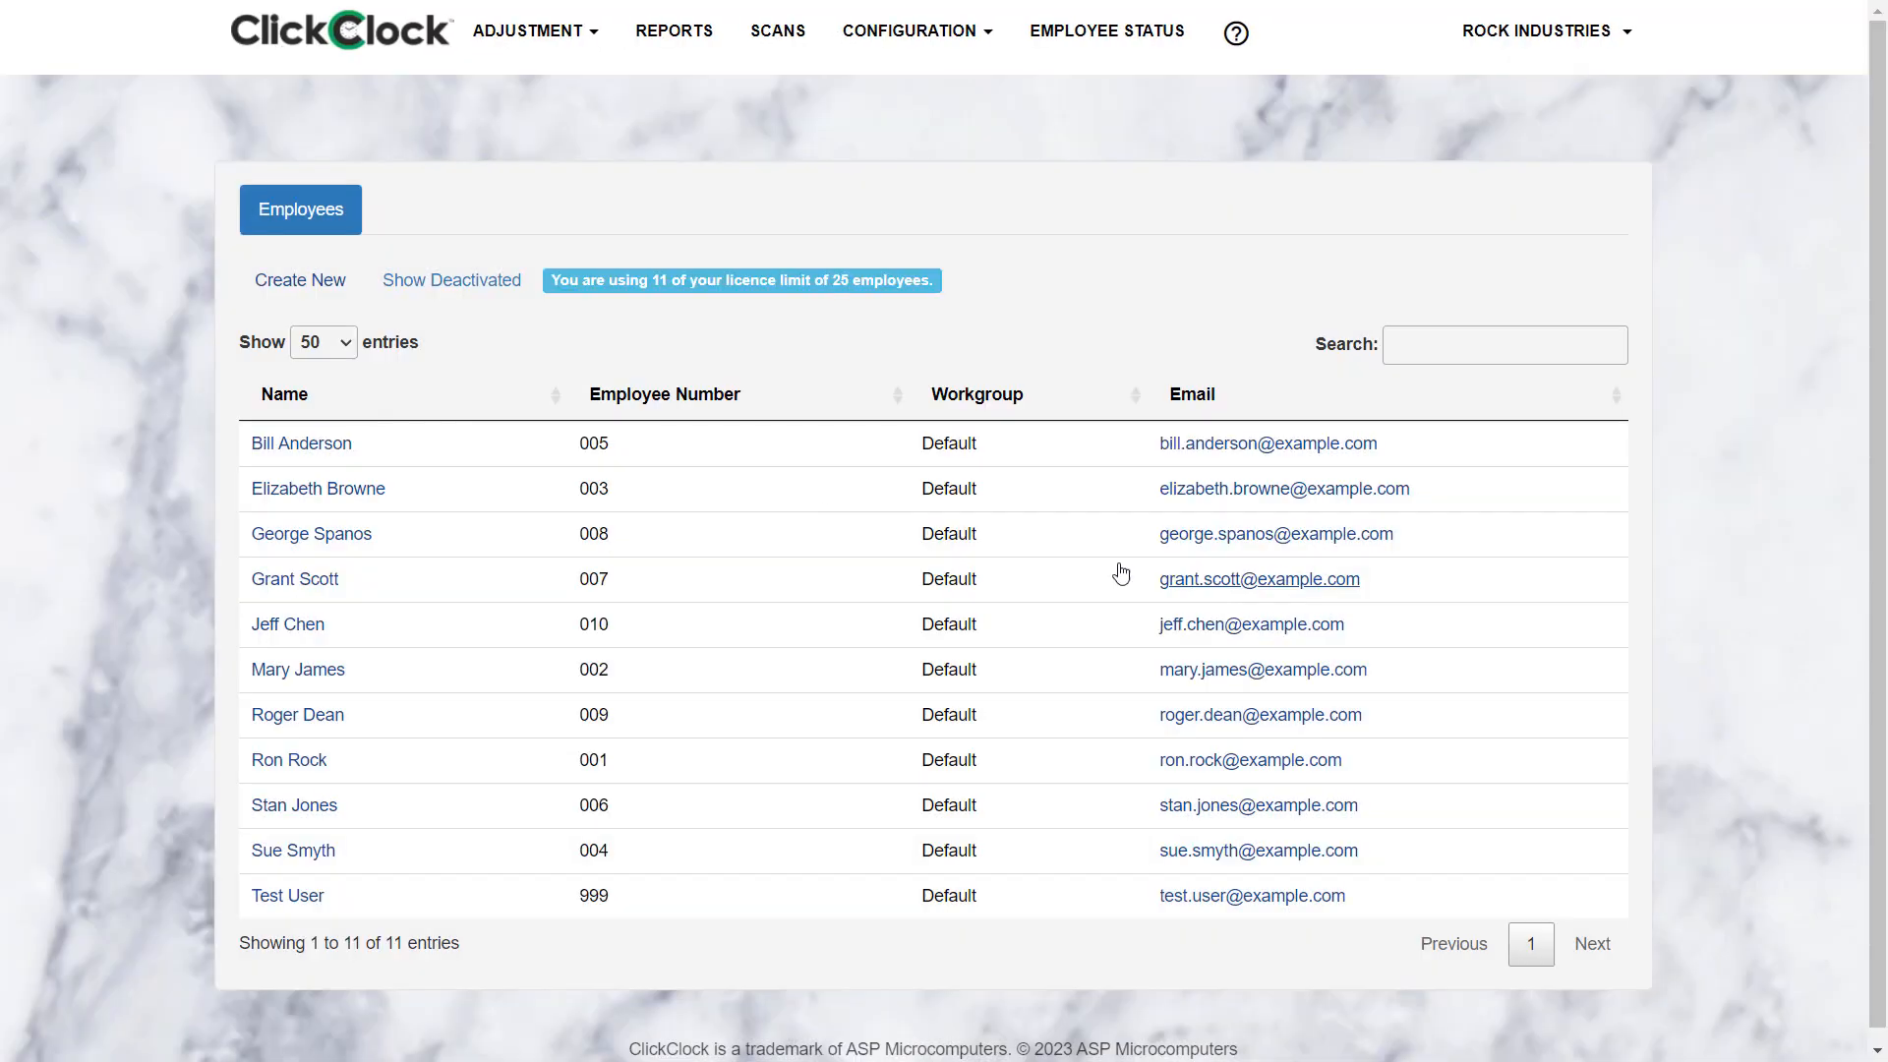
Examine the form for creating a new employee, including its workgroup choices, and close it without creating one.
{"action": "left_click", "coordinate": [314, 284]}
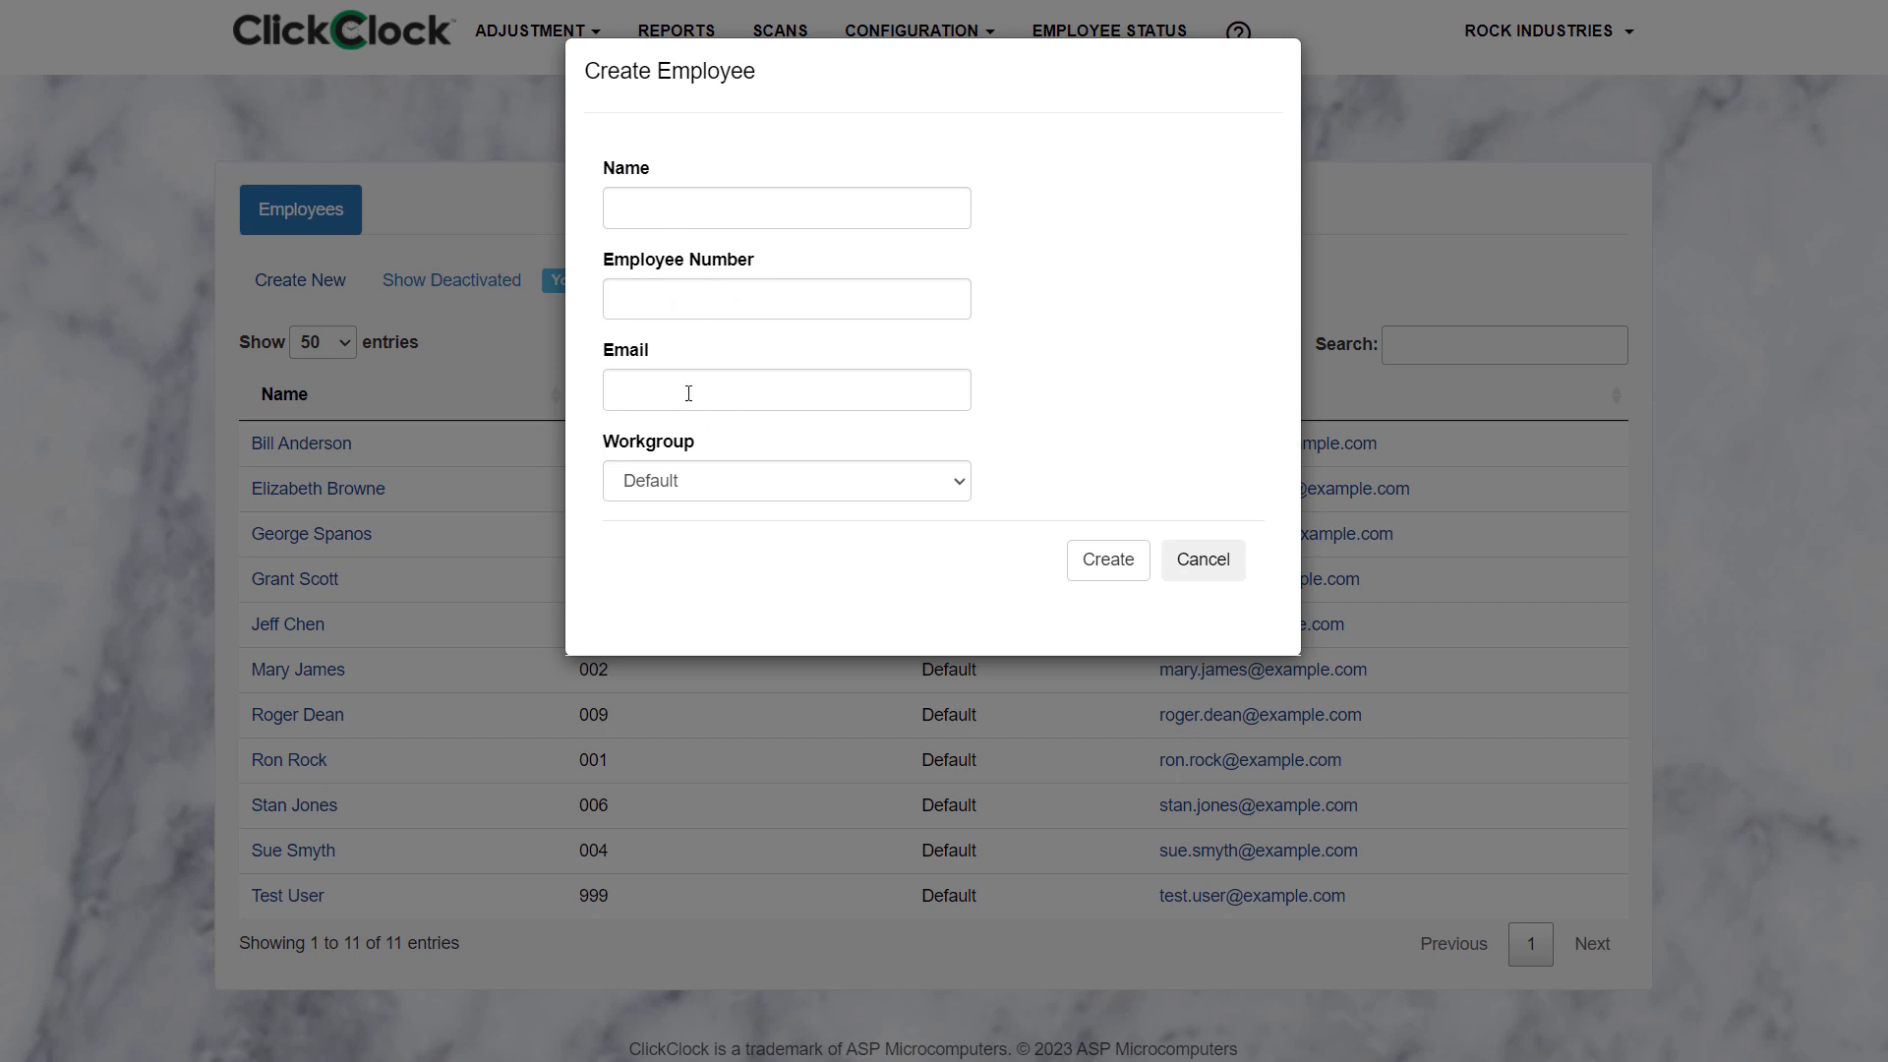
{"action": "left_click", "coordinate": [959, 487]}
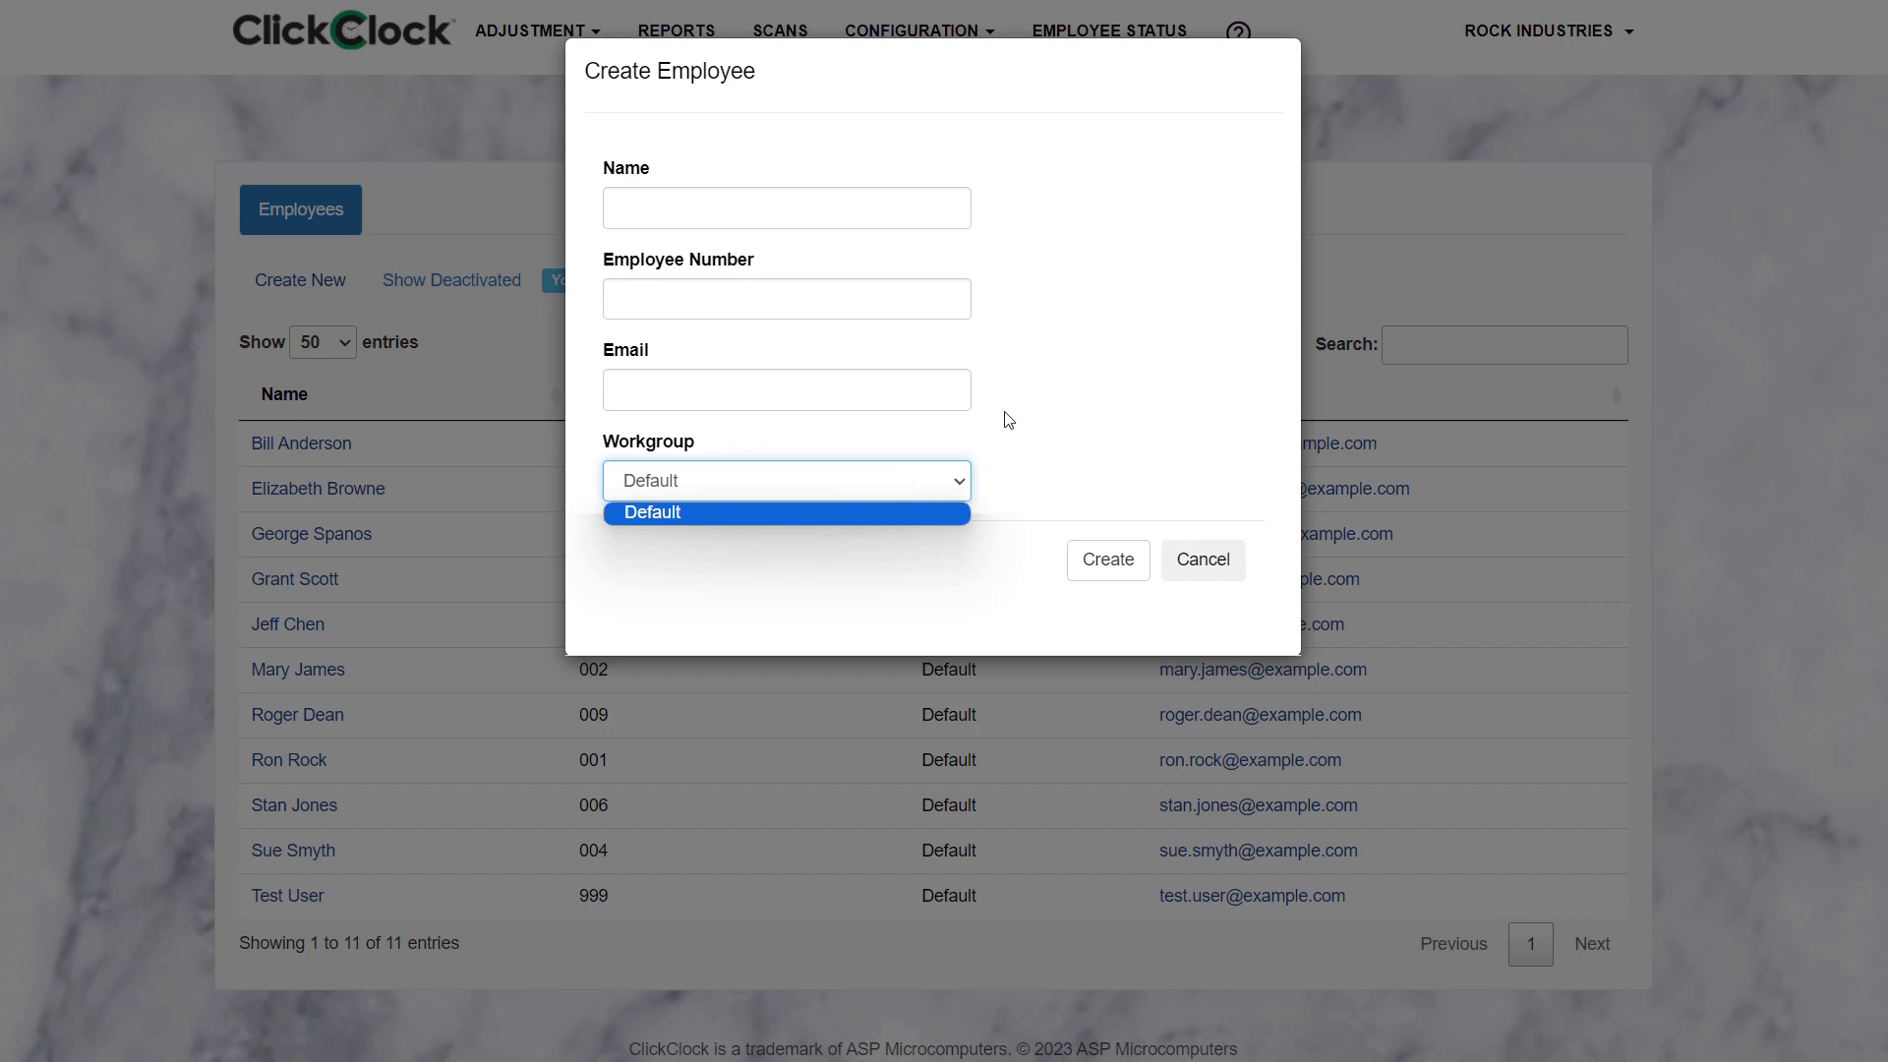
{"action": "left_click", "coordinate": [1053, 445]}
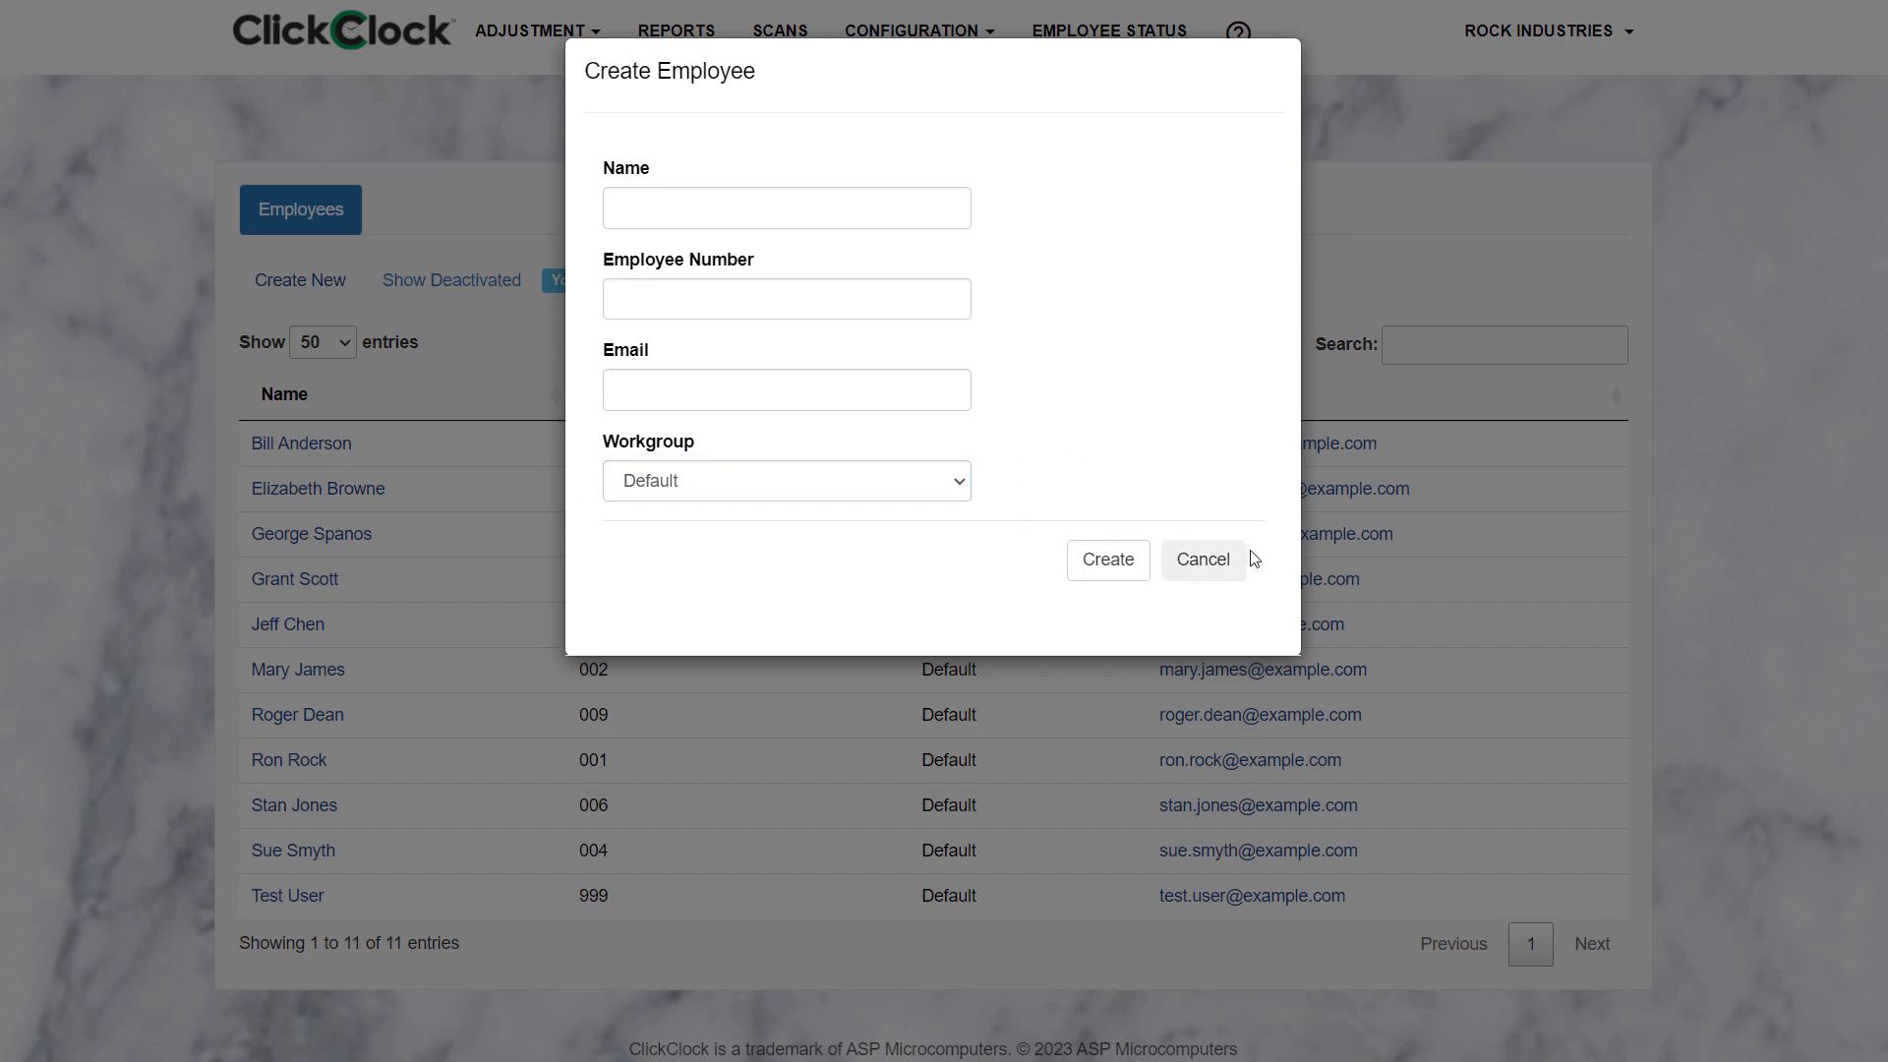
{"action": "left_click", "coordinate": [1228, 570]}
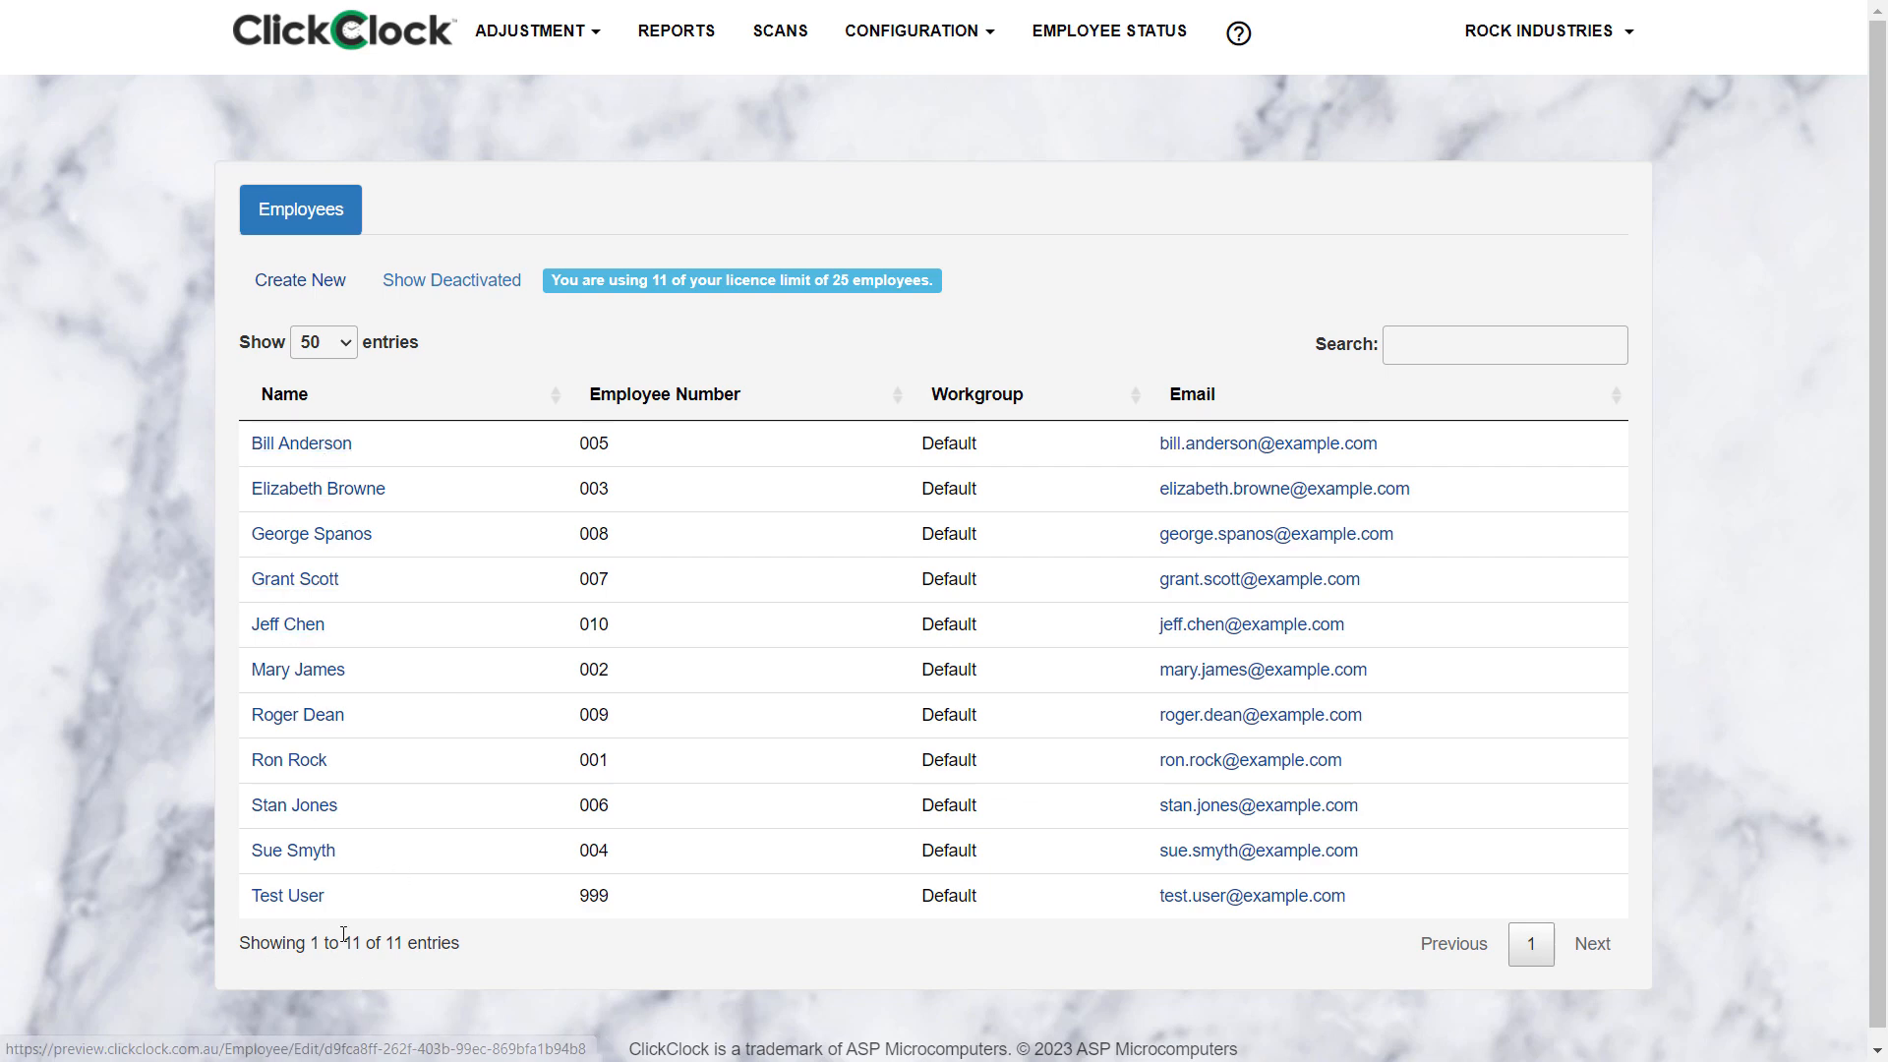
Mark the test user's employee record as deactivated and save the update.
{"action": "left_click", "coordinate": [293, 893]}
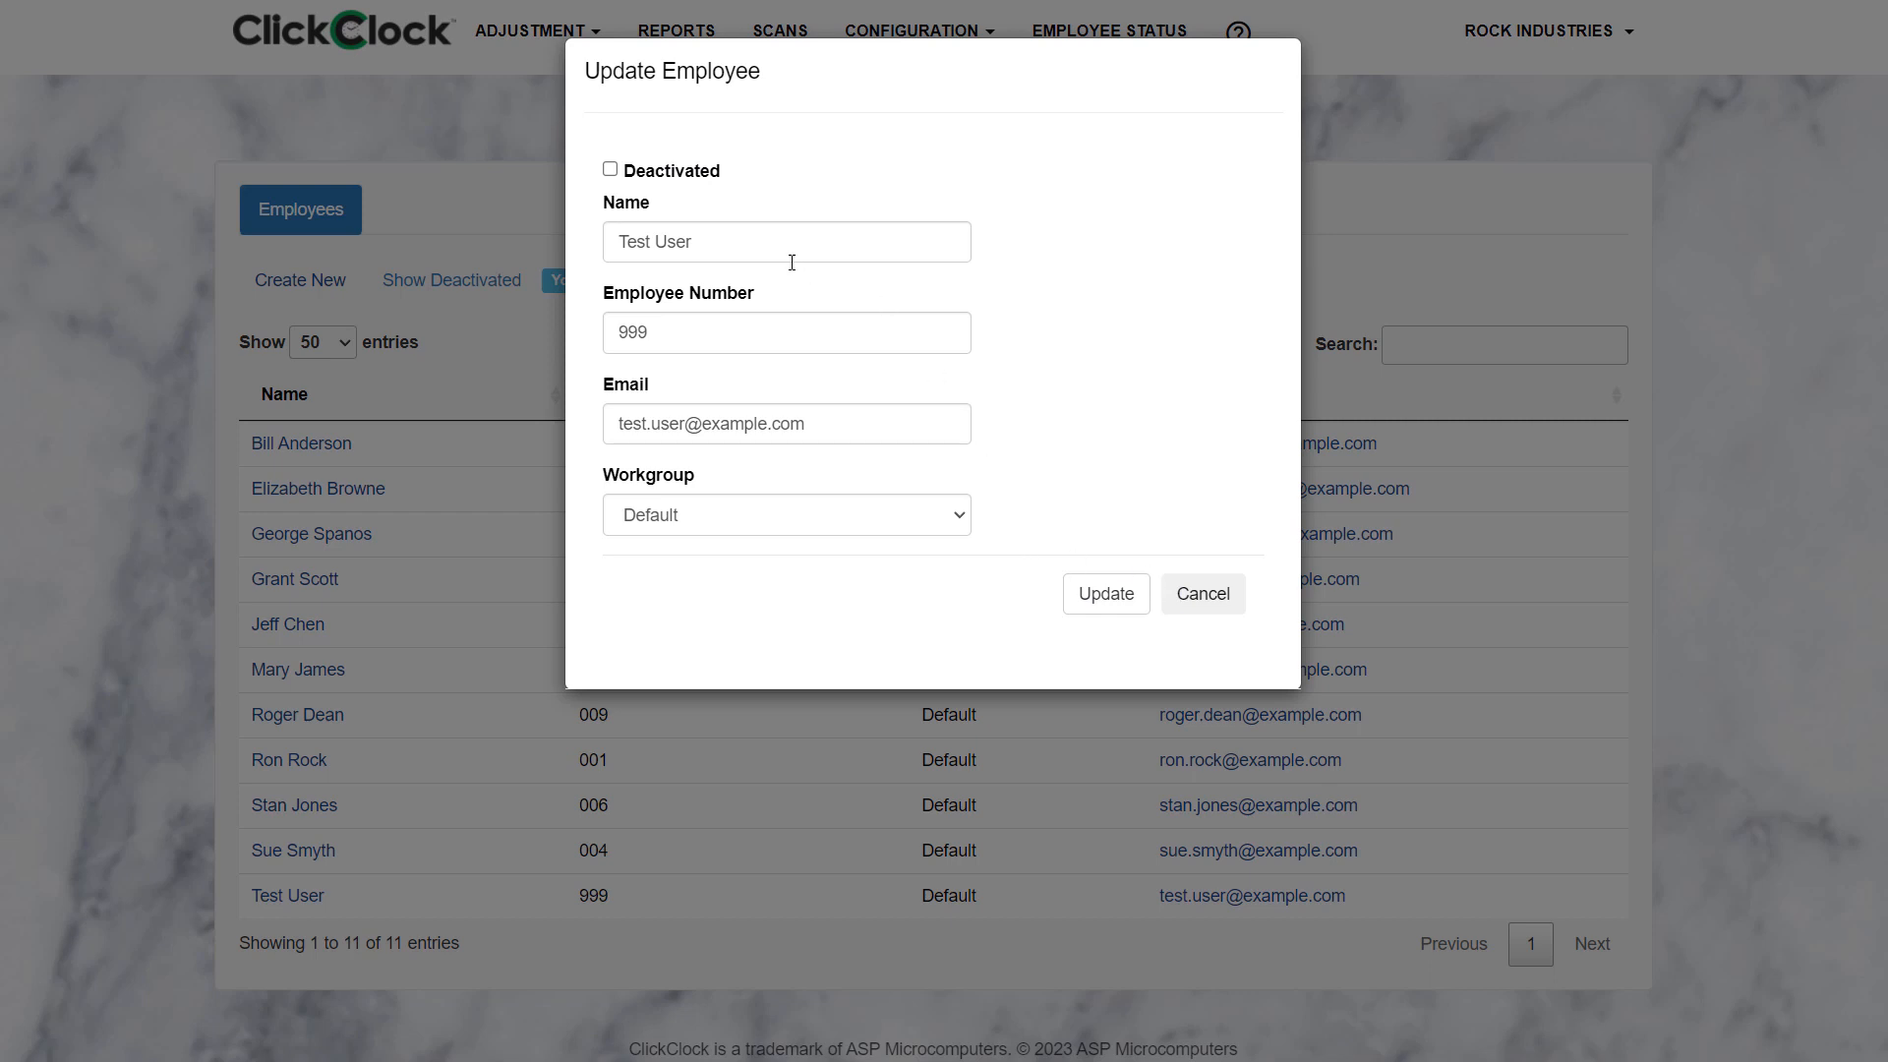
{"action": "left_click", "coordinate": [611, 169]}
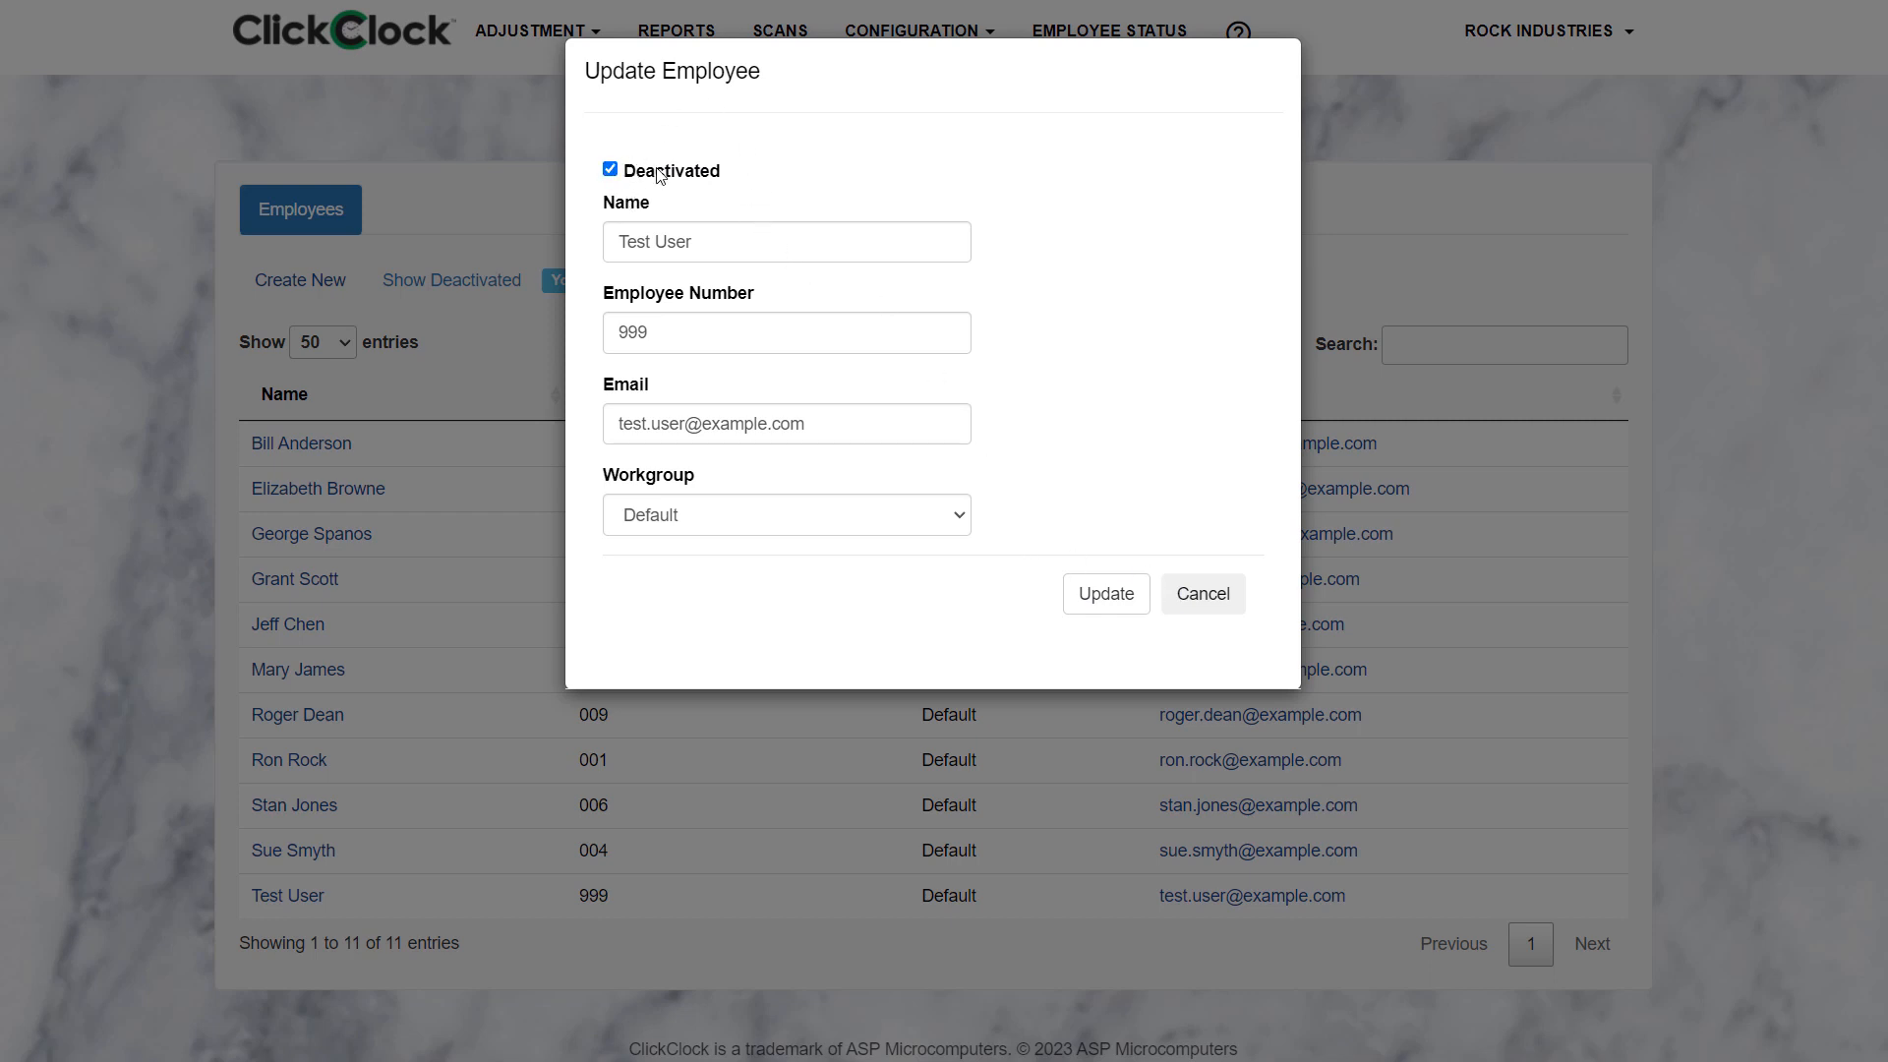
{"action": "left_click", "coordinate": [1094, 596]}
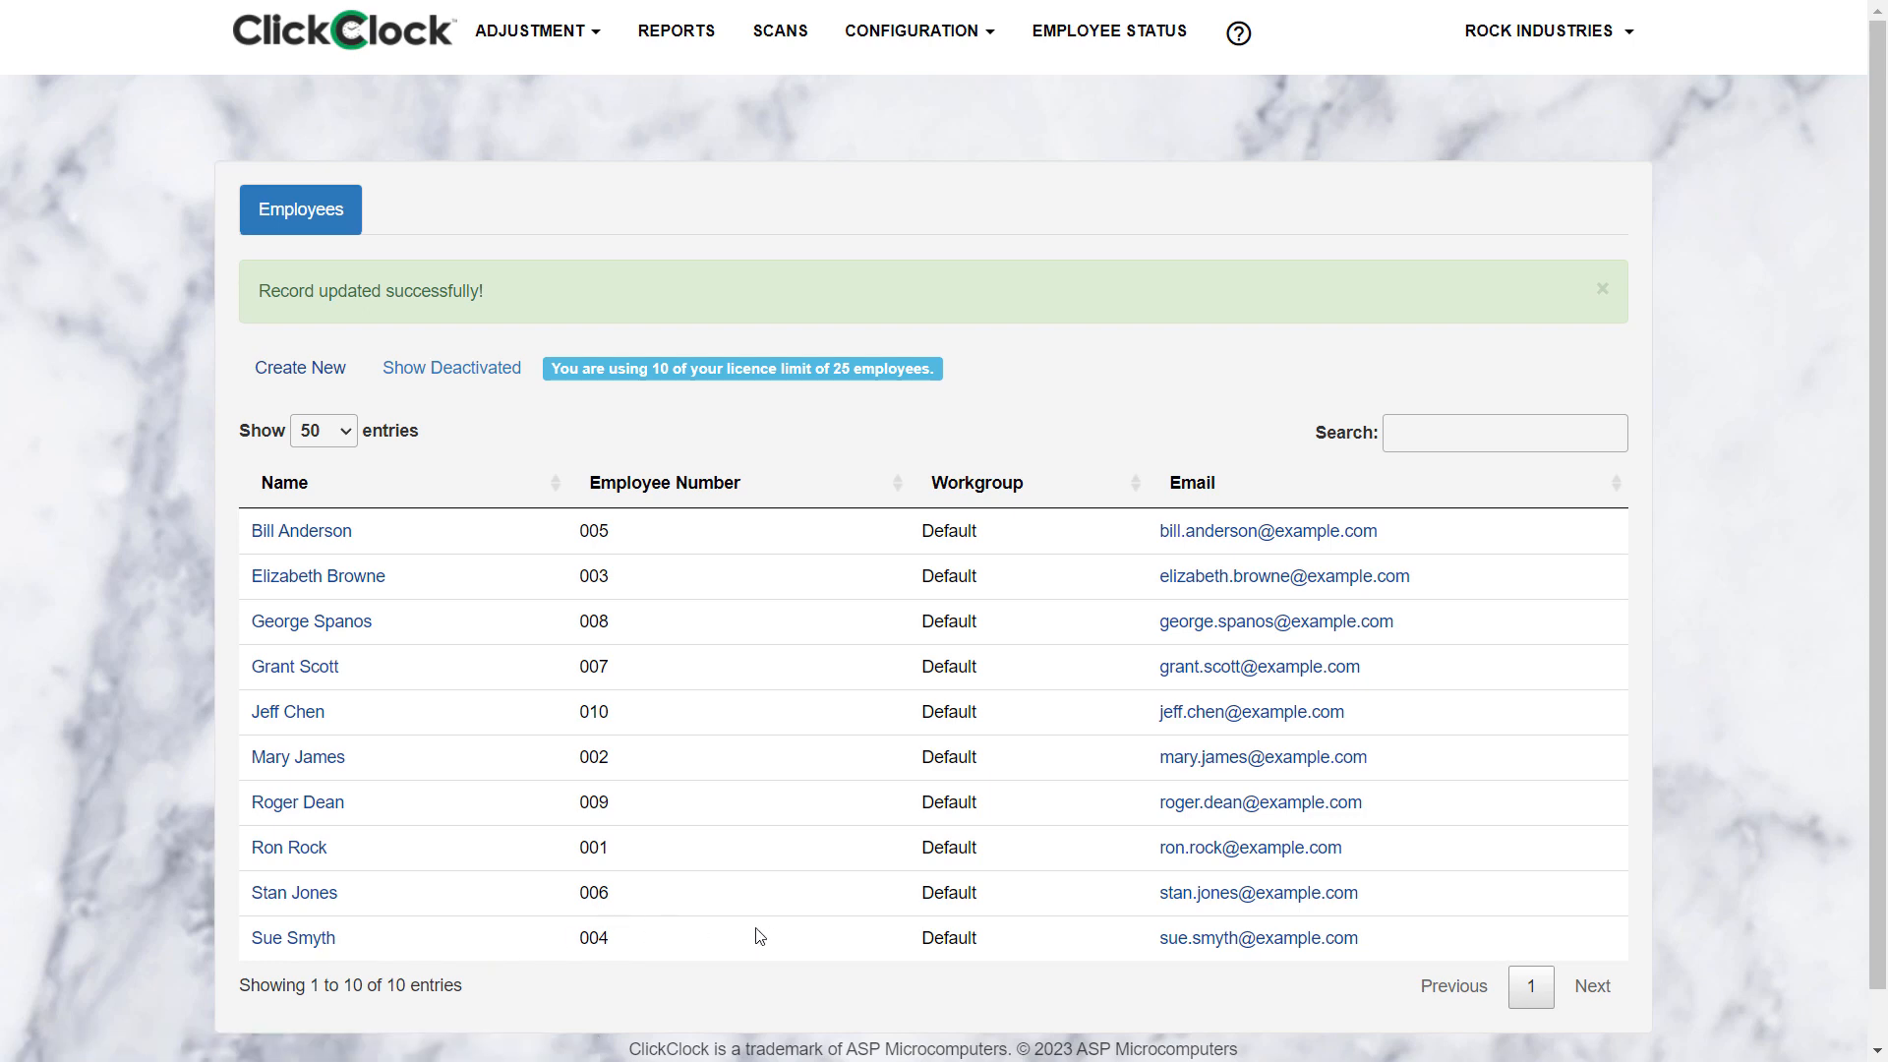
Display the deactivated employees in the employee list, review them, and hide them again.
{"action": "left_click", "coordinate": [454, 371]}
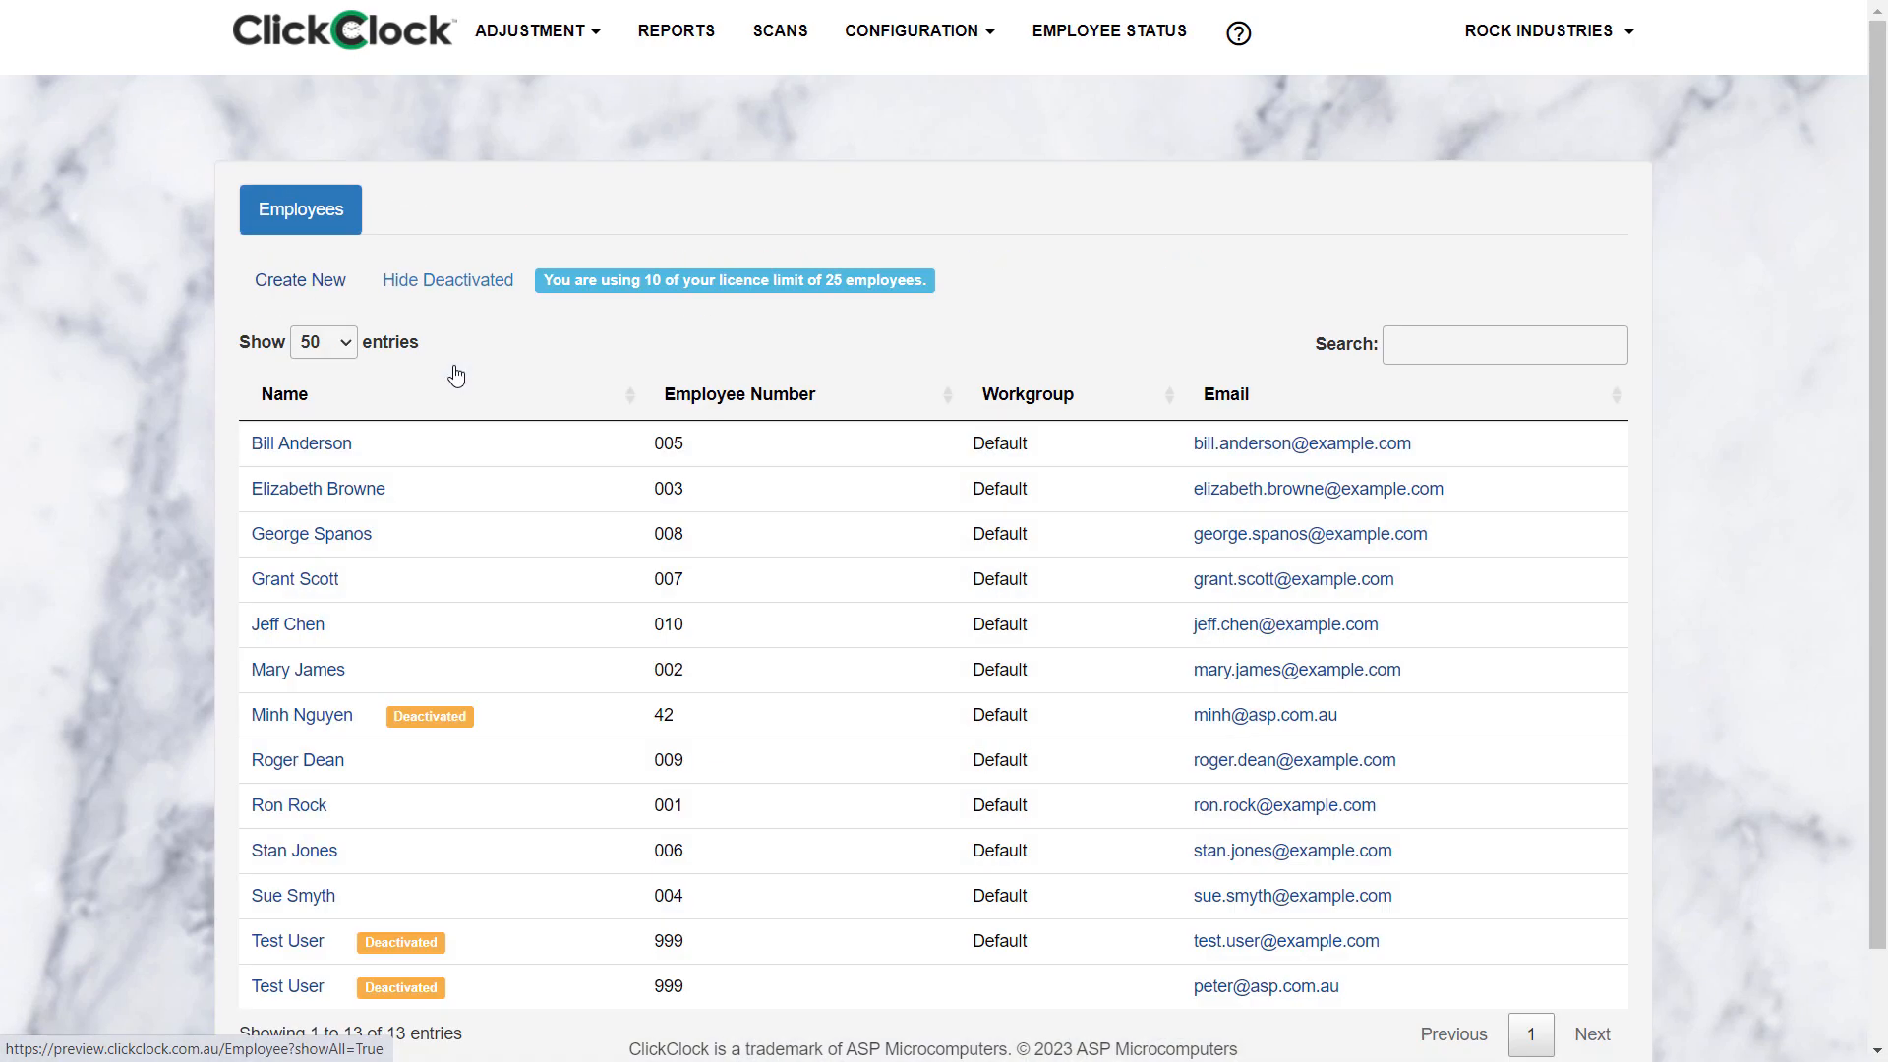
{"action": "scroll", "coordinate": [563, 553], "scroll_direction": "down", "scroll_amount": 1}
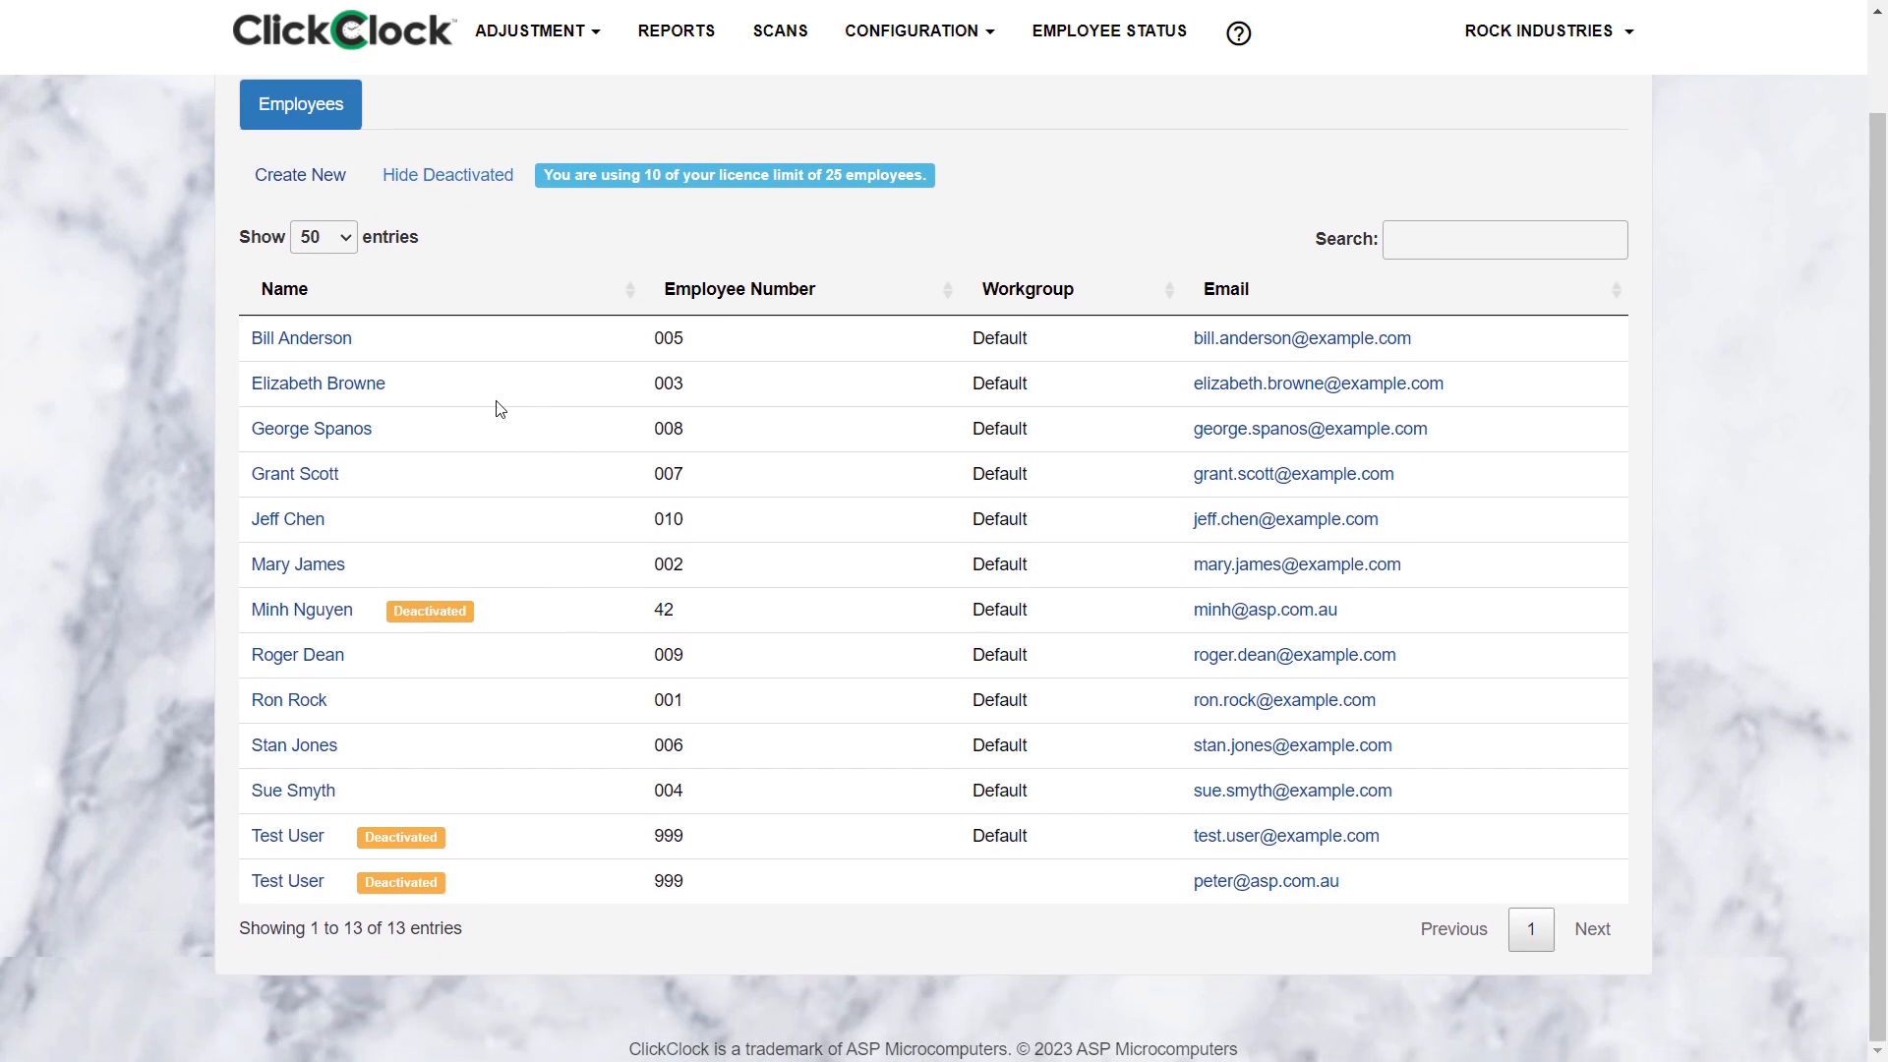
{"action": "left_click", "coordinate": [472, 177]}
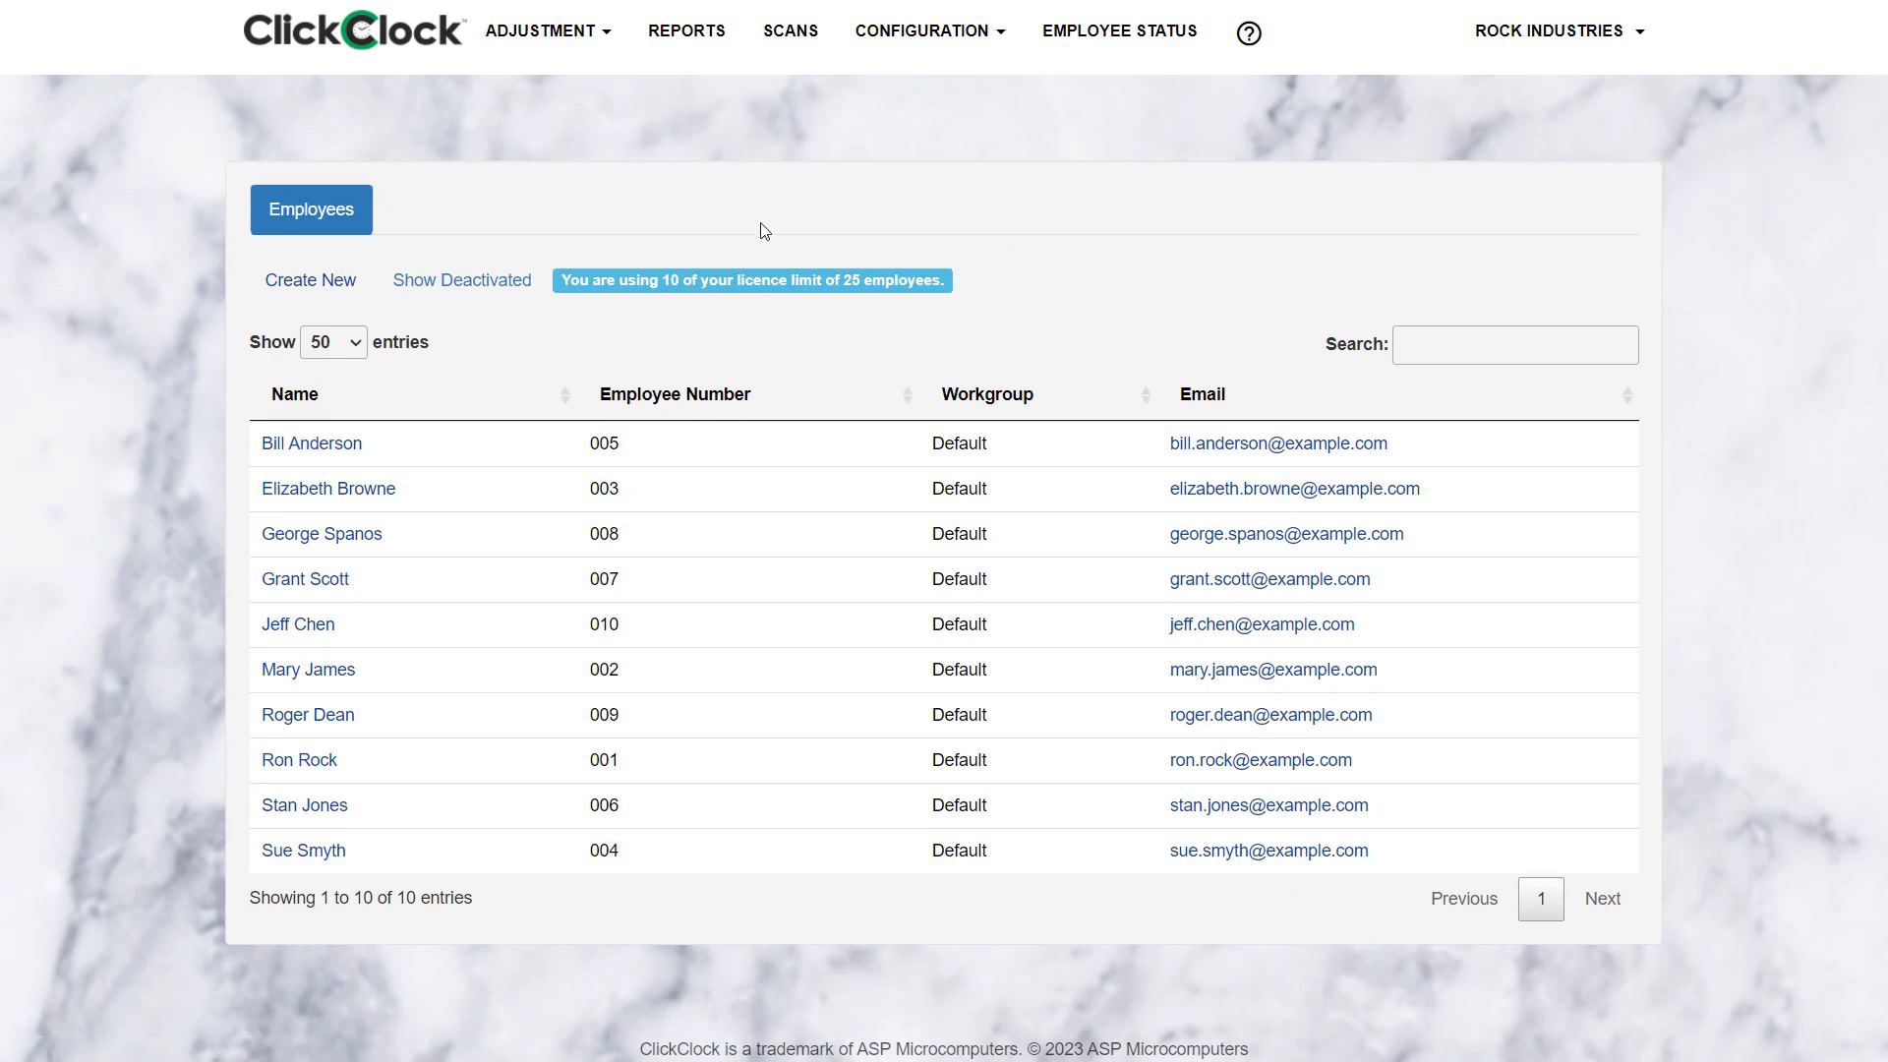
Open the payroll configuration and sort the pay categories by category name in ascending order.
{"action": "left_click", "coordinate": [961, 36]}
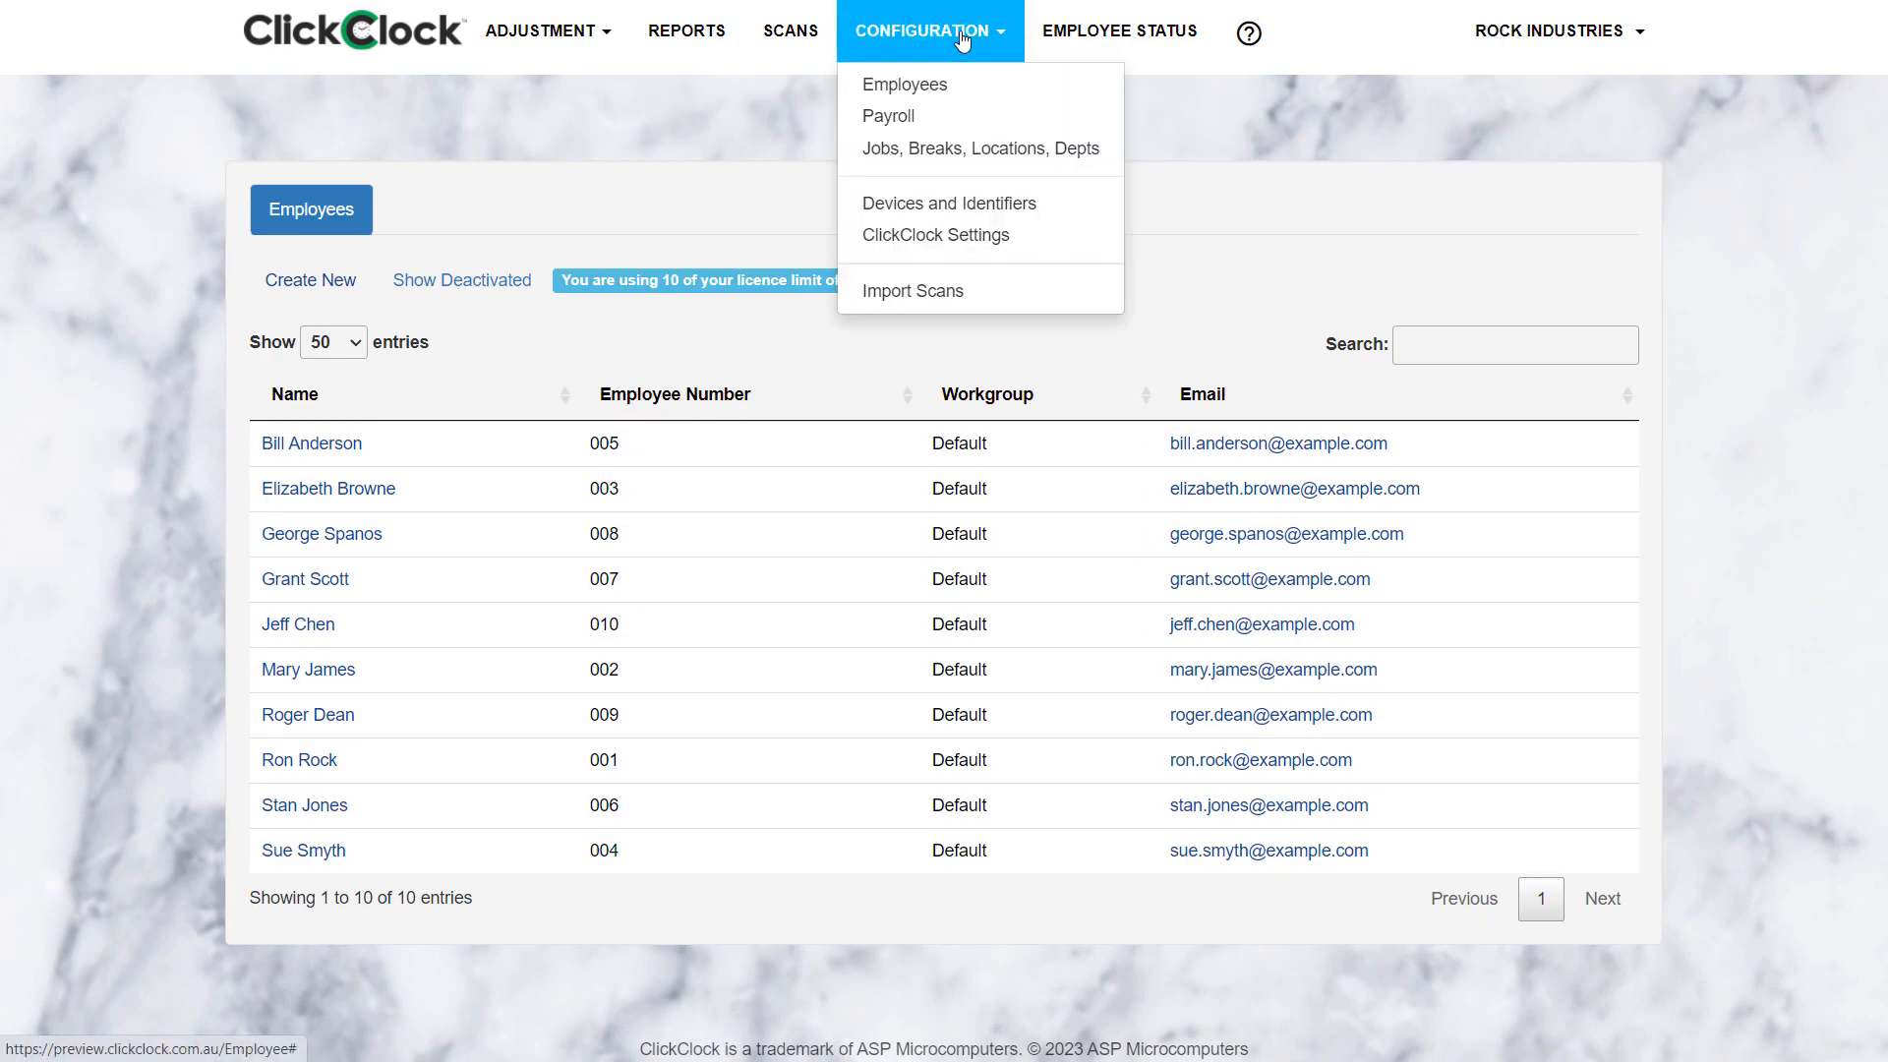
{"action": "left_click", "coordinate": [902, 126]}
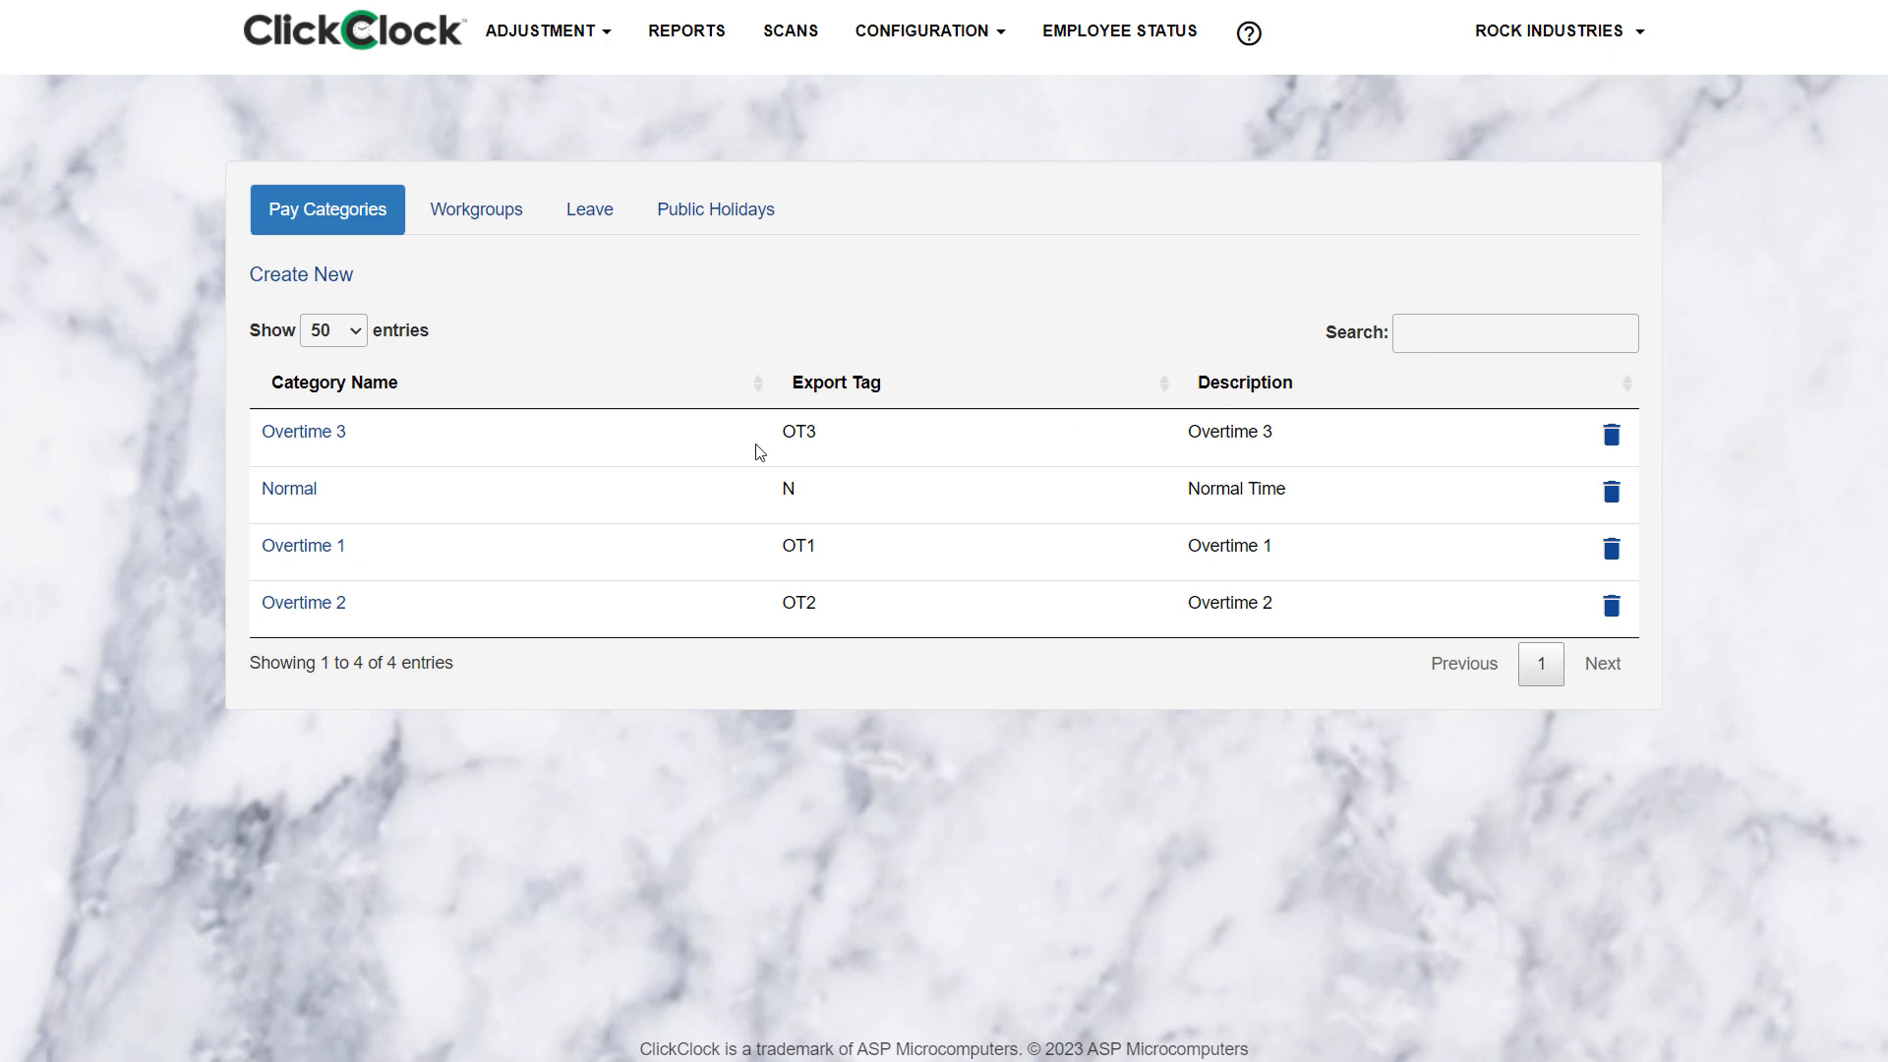
{"action": "left_click", "coordinate": [337, 385]}
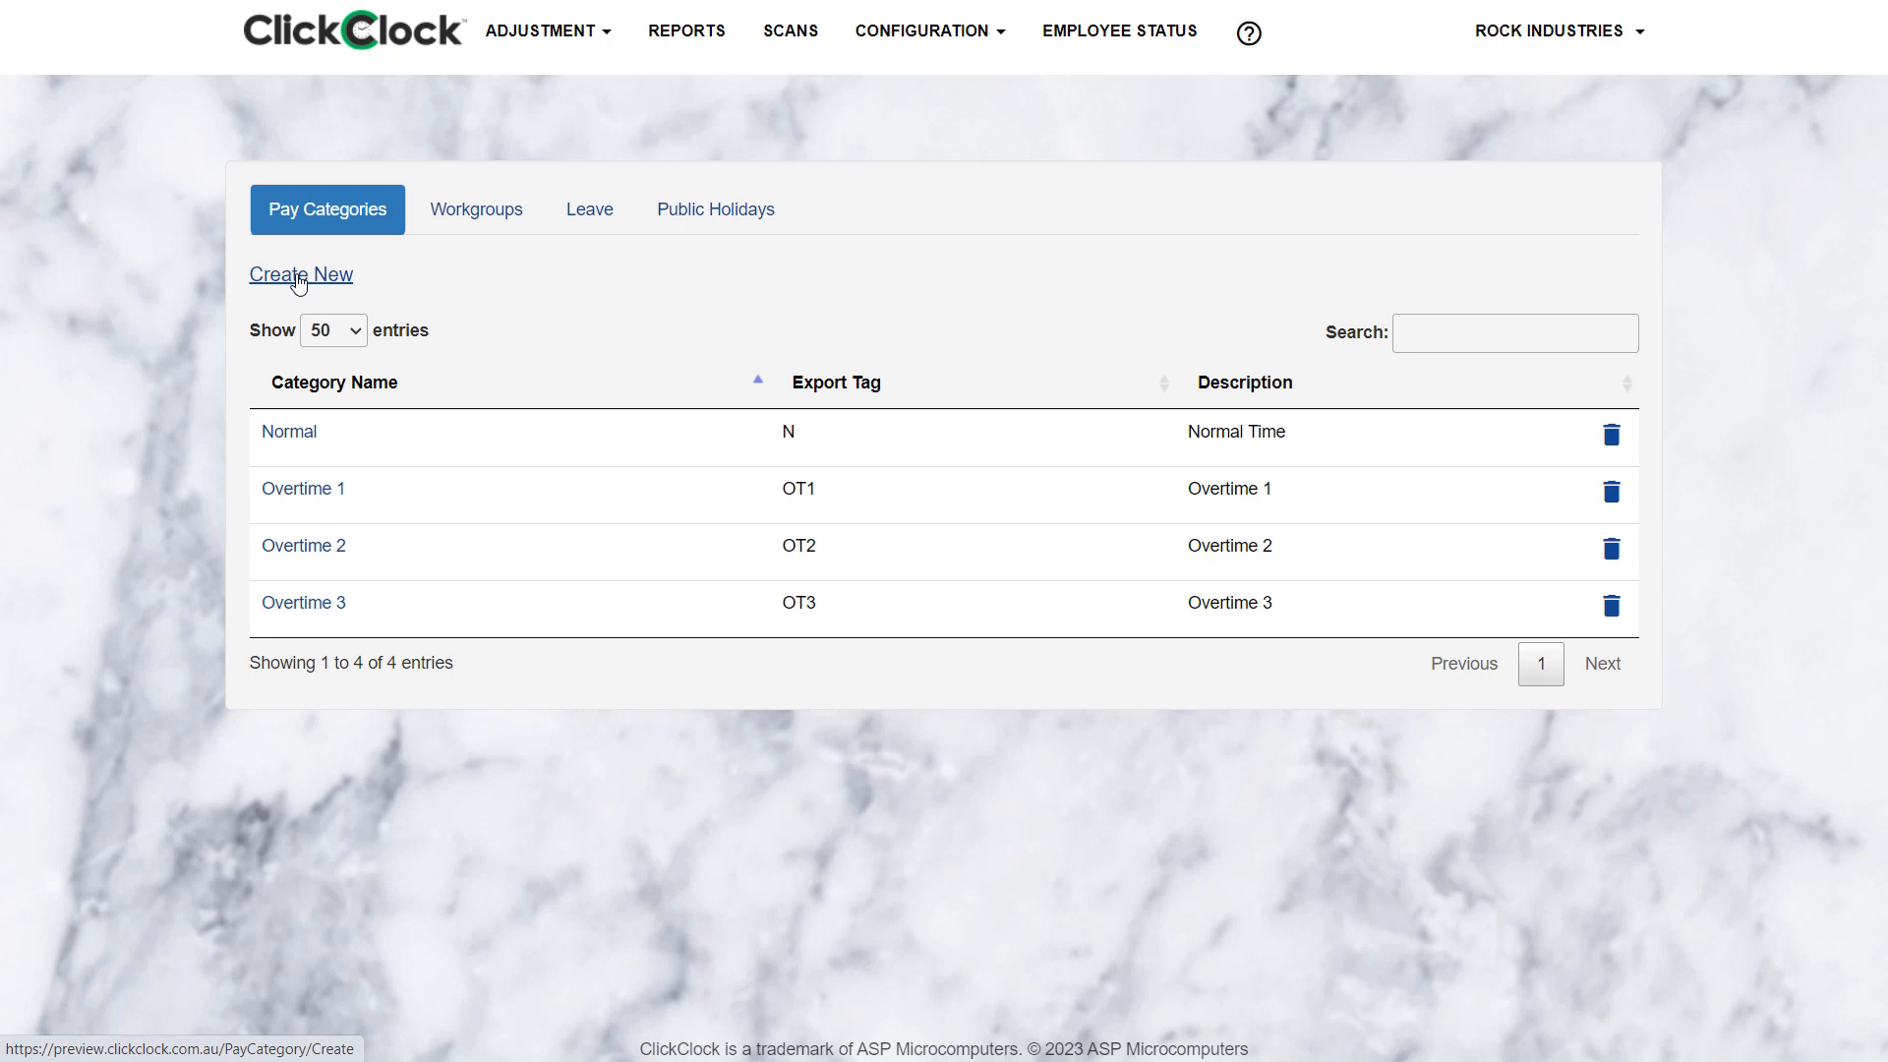
Open the Default workgroup for editing and bring up its rounding settings.
{"action": "left_click", "coordinate": [488, 219]}
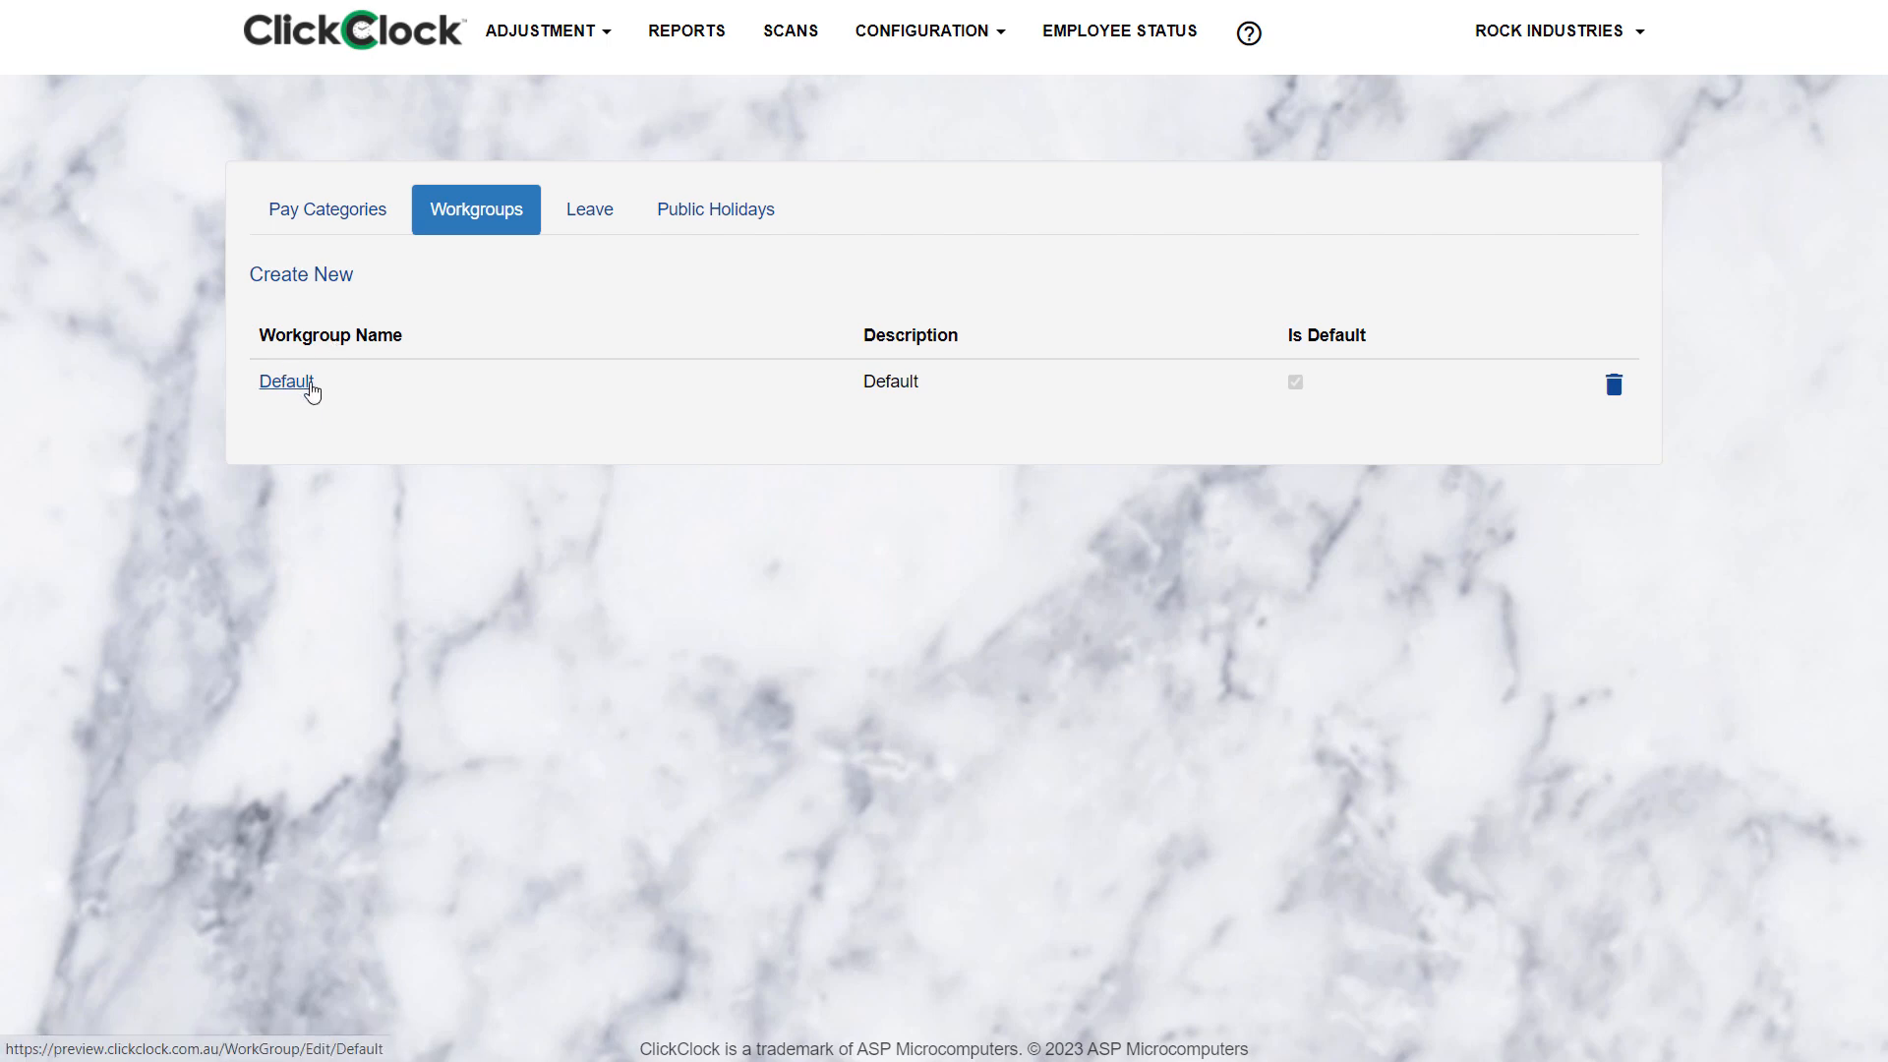
{"action": "left_click", "coordinate": [288, 382]}
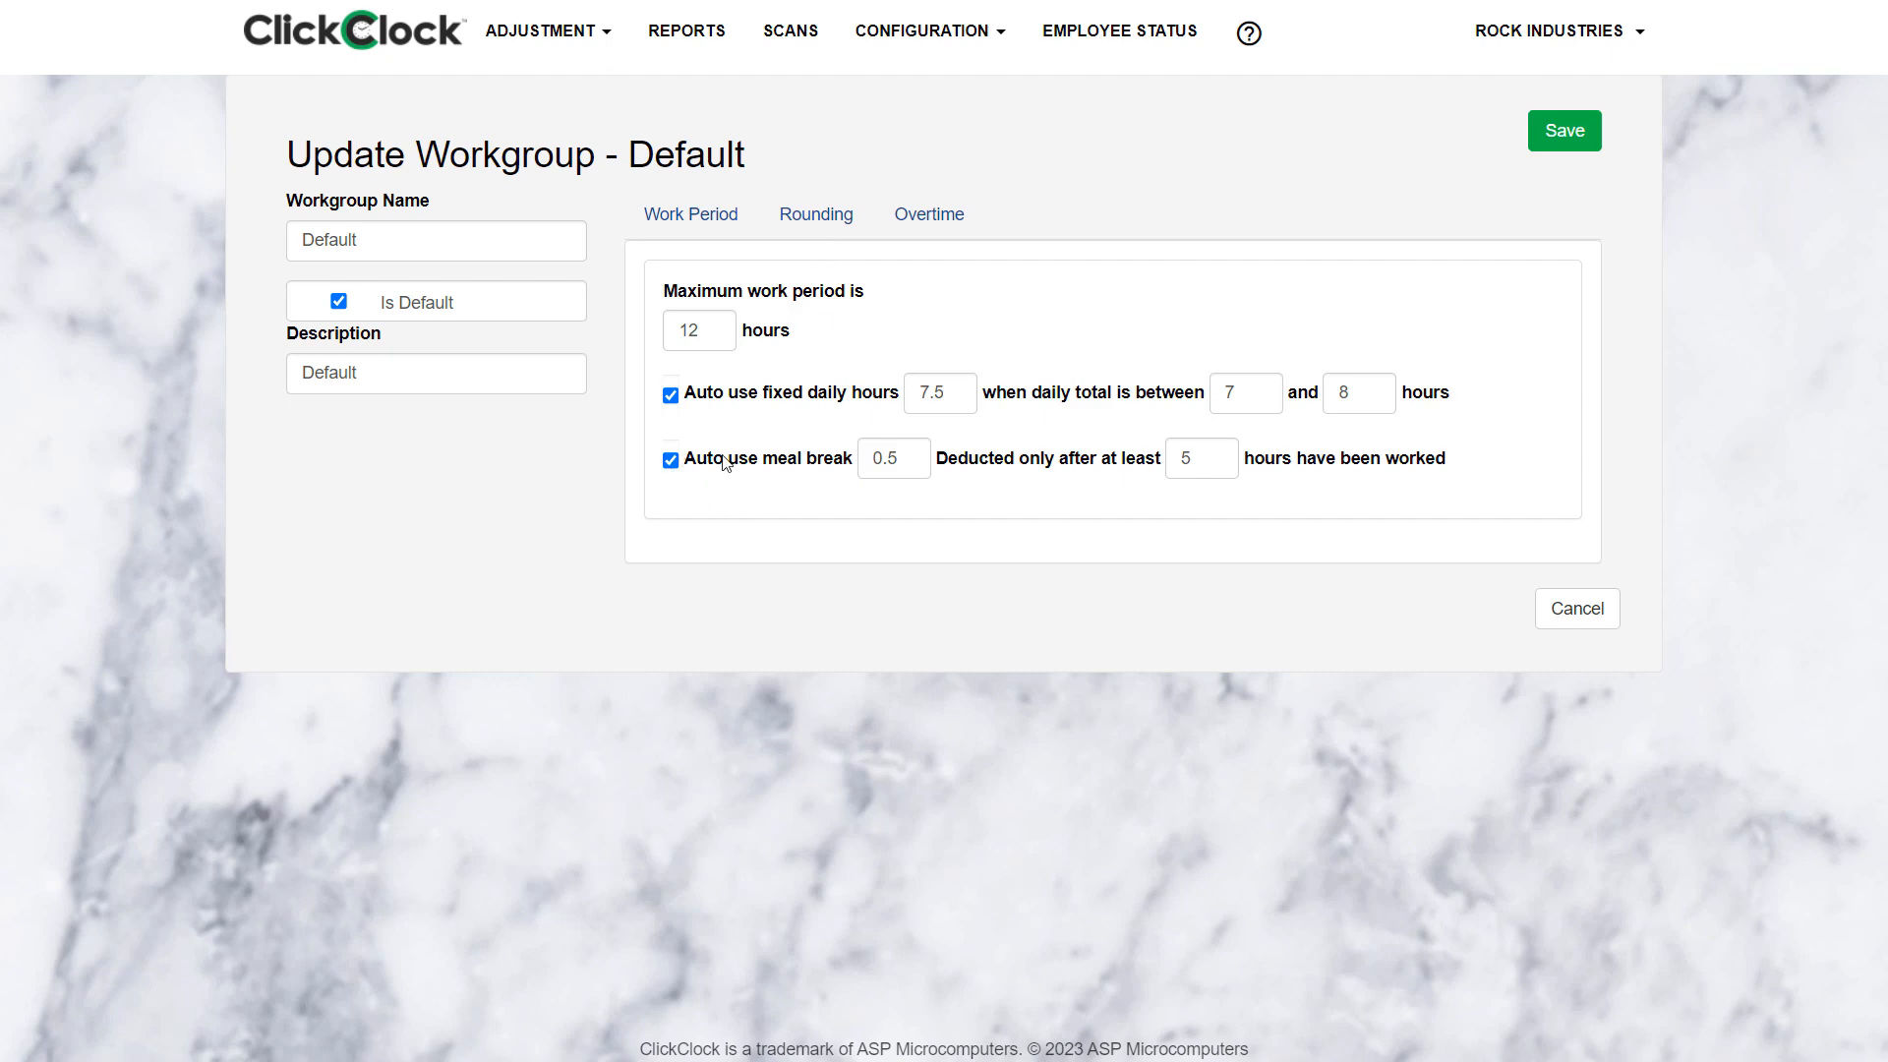
{"action": "left_click", "coordinate": [817, 214]}
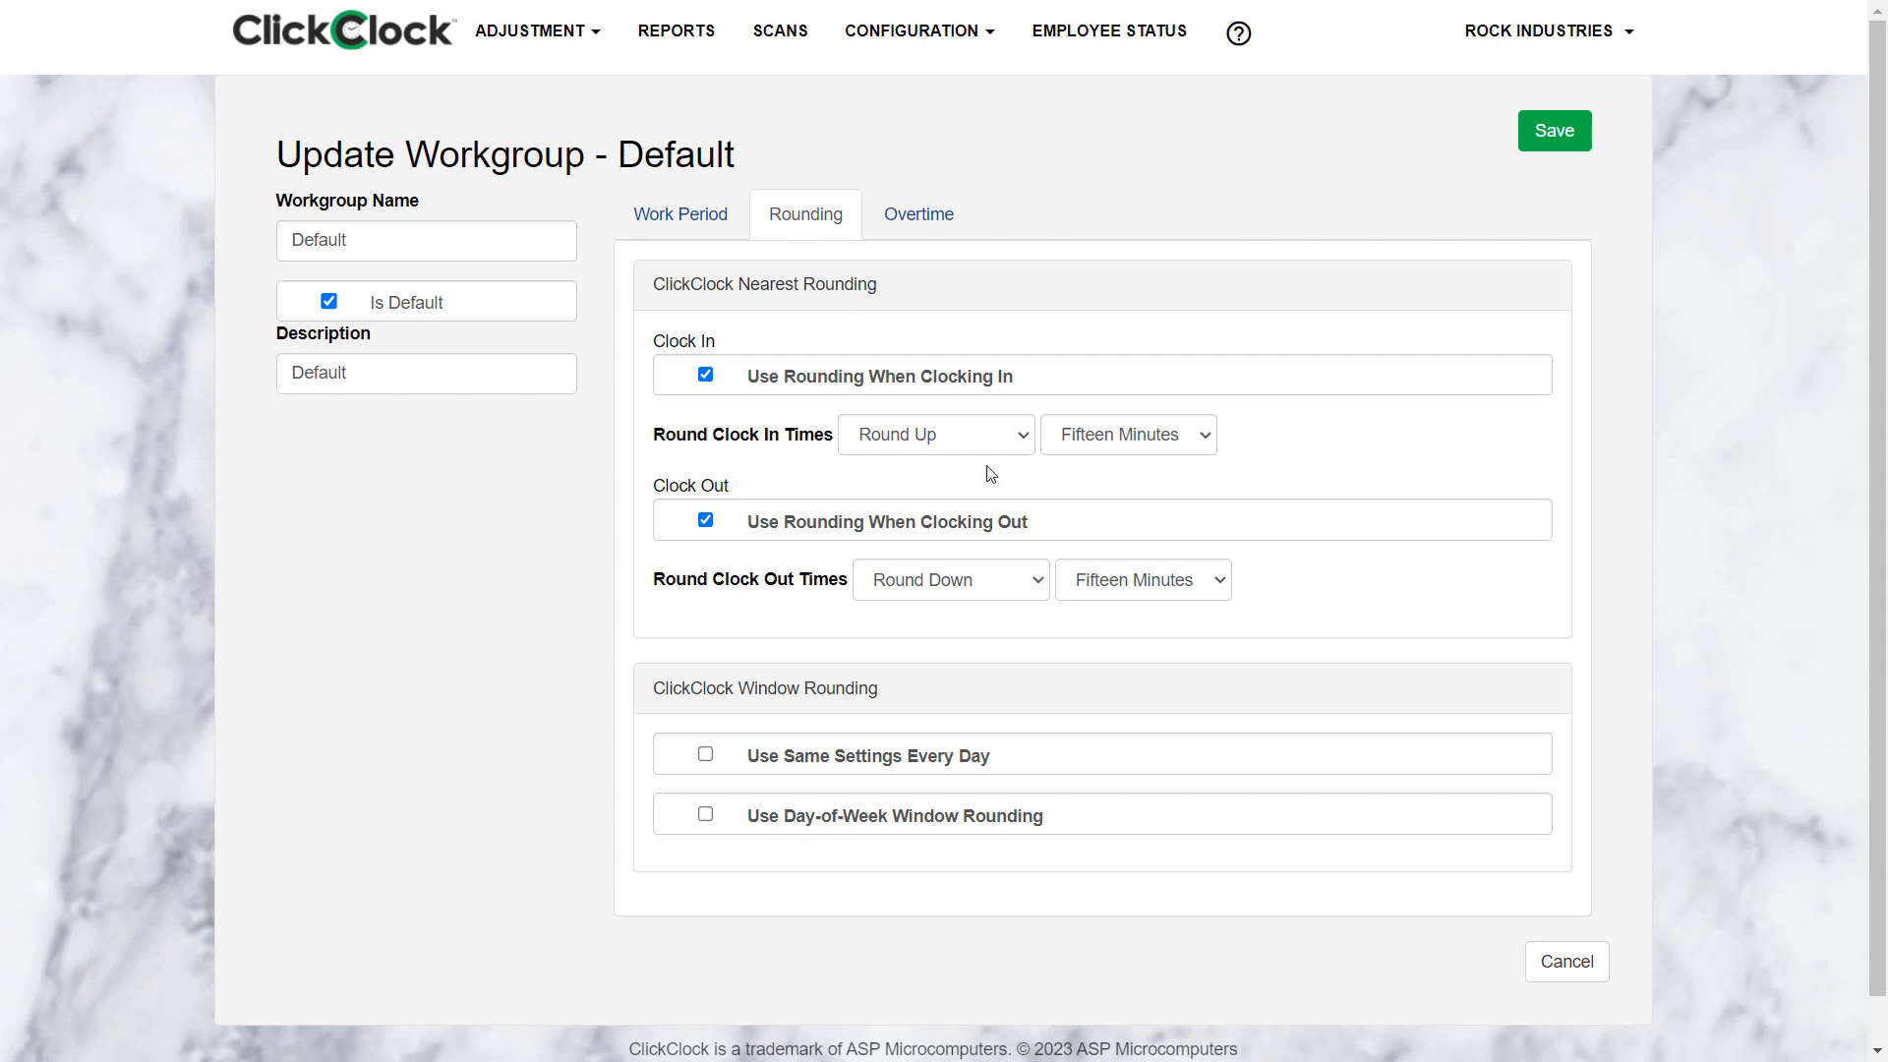
Examine the rounding direction and interval choices for clock-in and clock-out times, leaving both roundings enabled with their existing options.
{"action": "left_click", "coordinate": [1020, 441]}
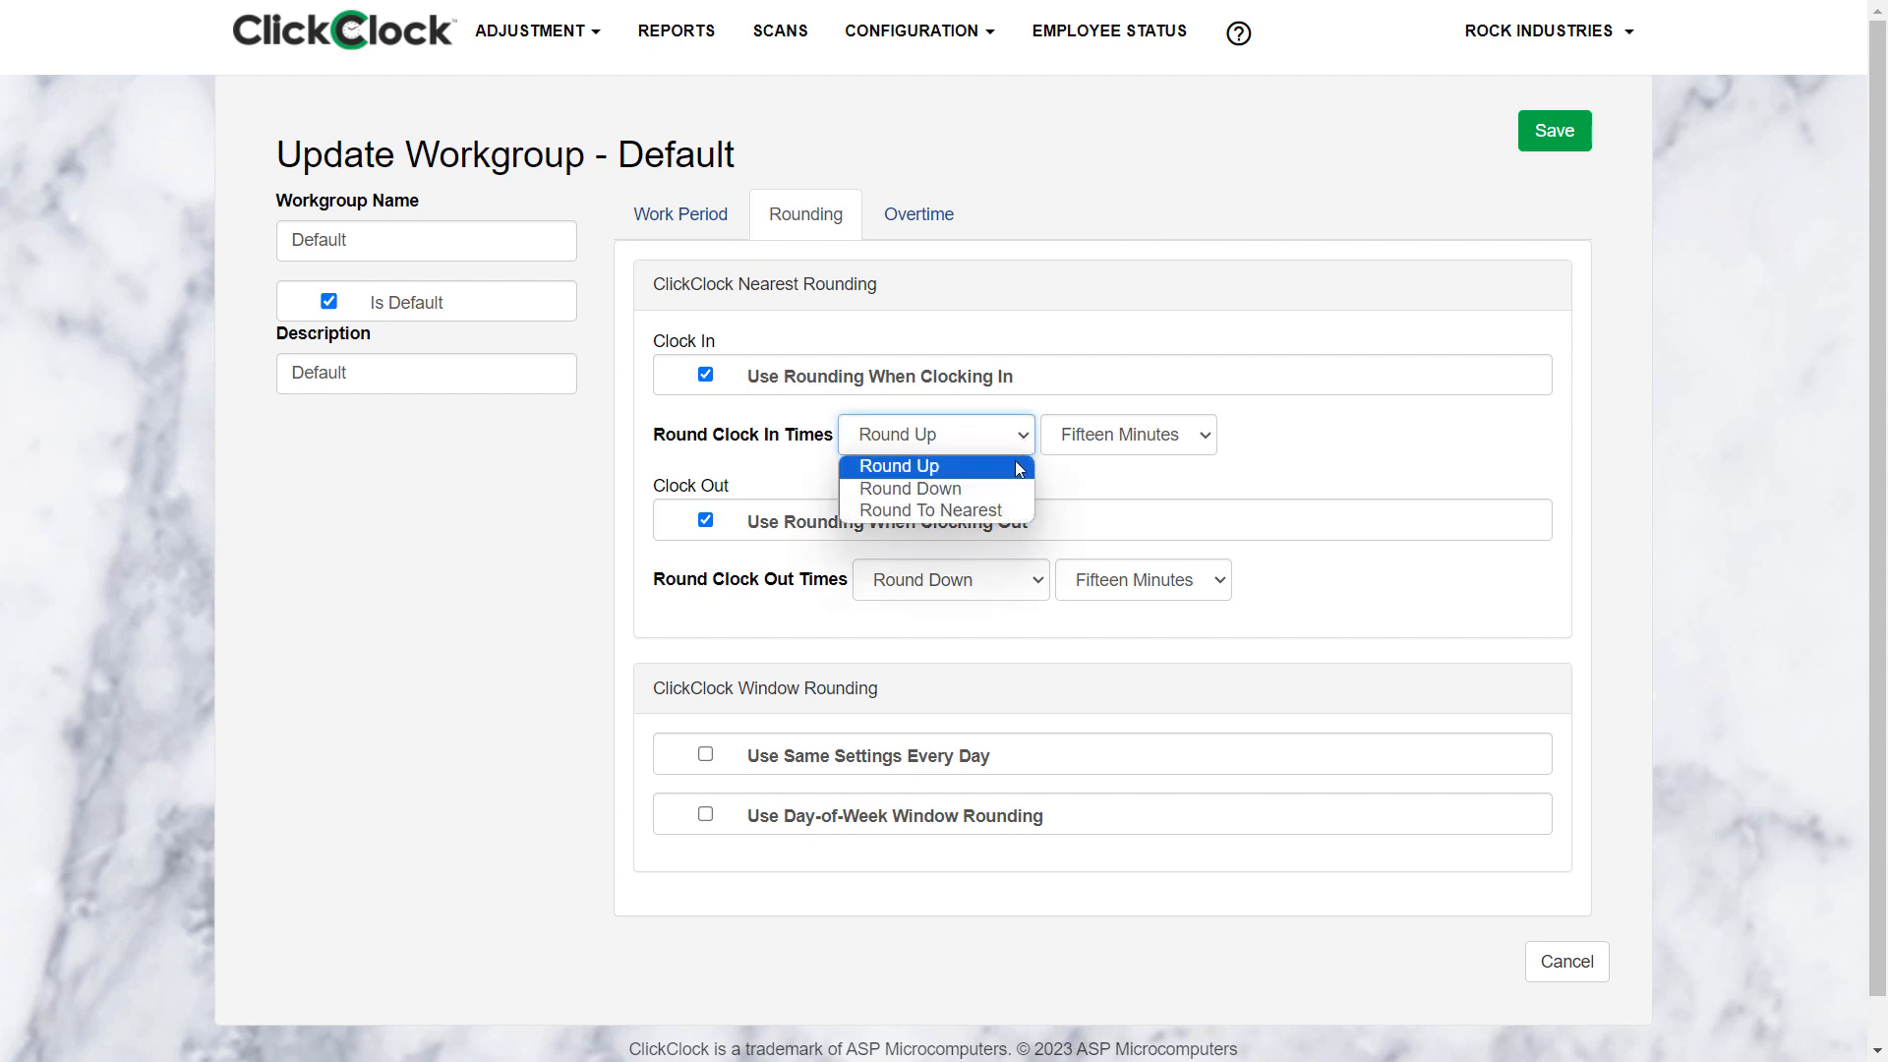
{"action": "left_click", "coordinate": [1088, 373]}
{"action": "left_click", "coordinate": [1212, 439]}
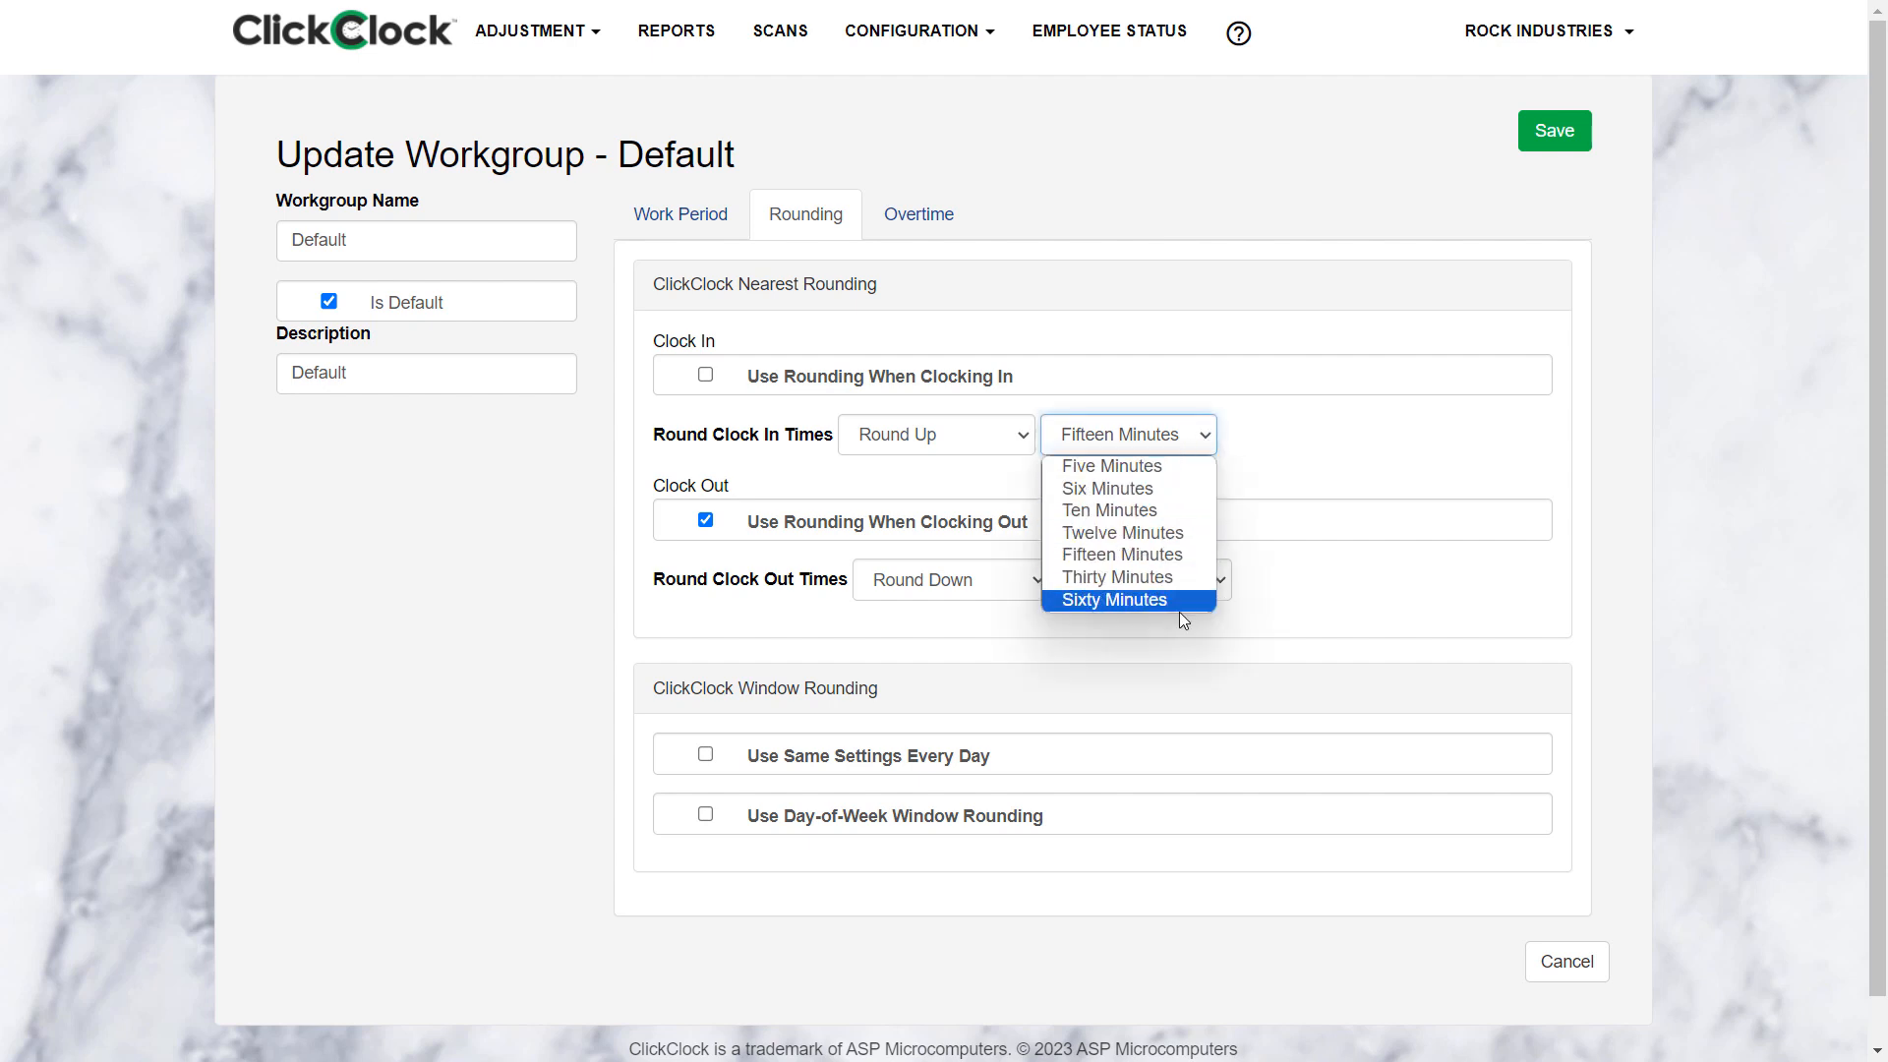
{"action": "left_click", "coordinate": [1319, 436]}
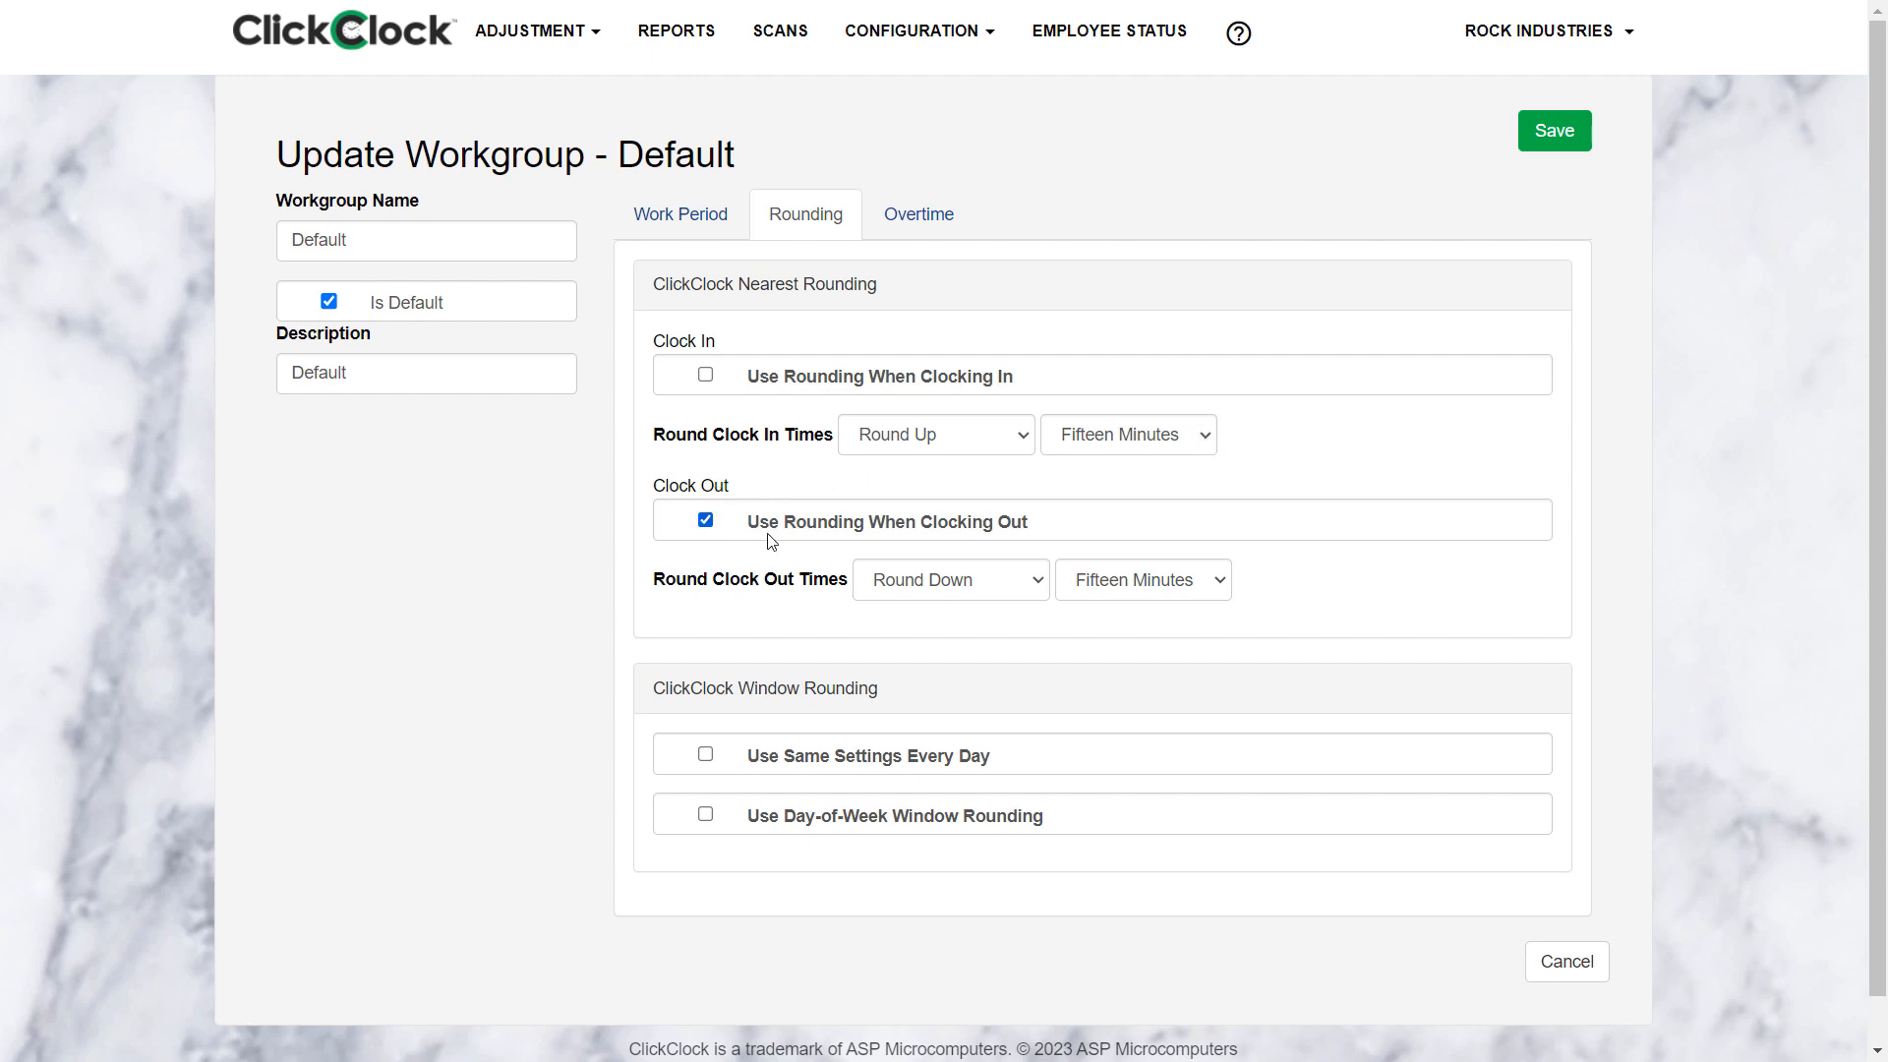
{"action": "left_click", "coordinate": [705, 375]}
{"action": "left_click", "coordinate": [1043, 586]}
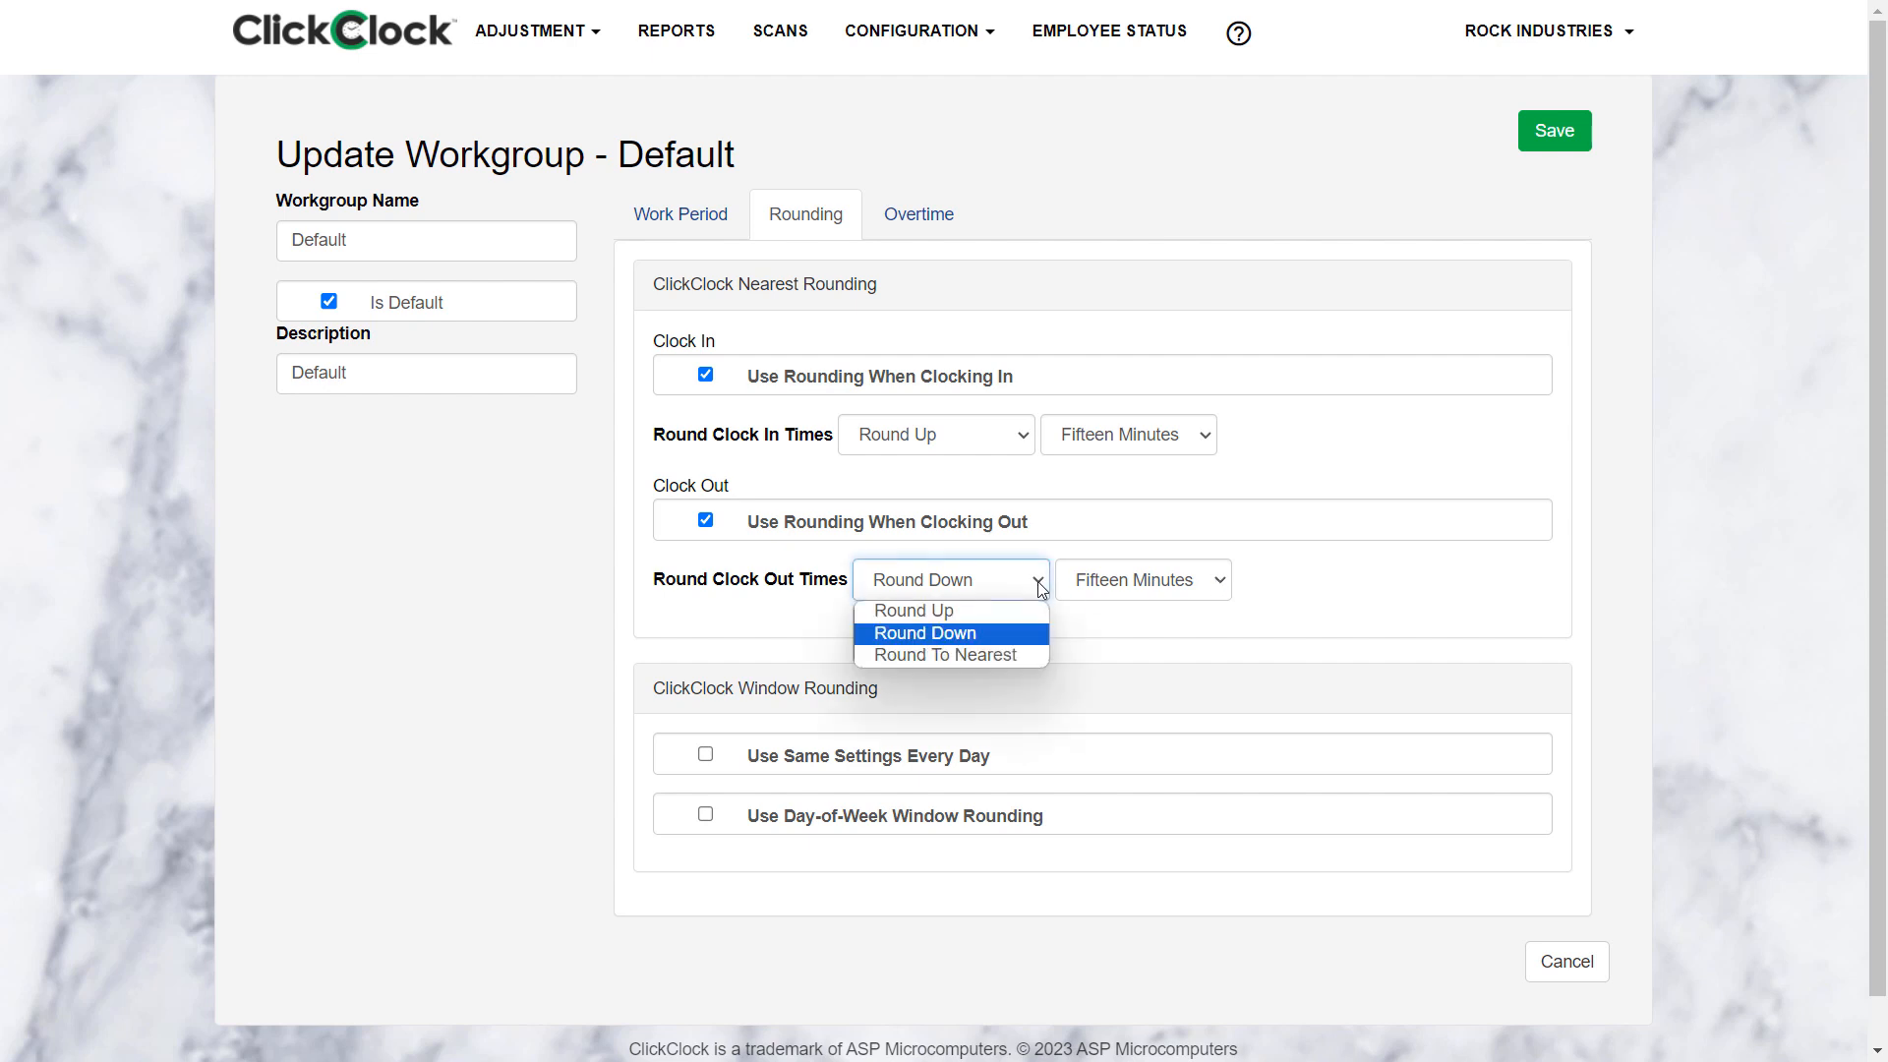
{"action": "left_click", "coordinate": [1315, 551]}
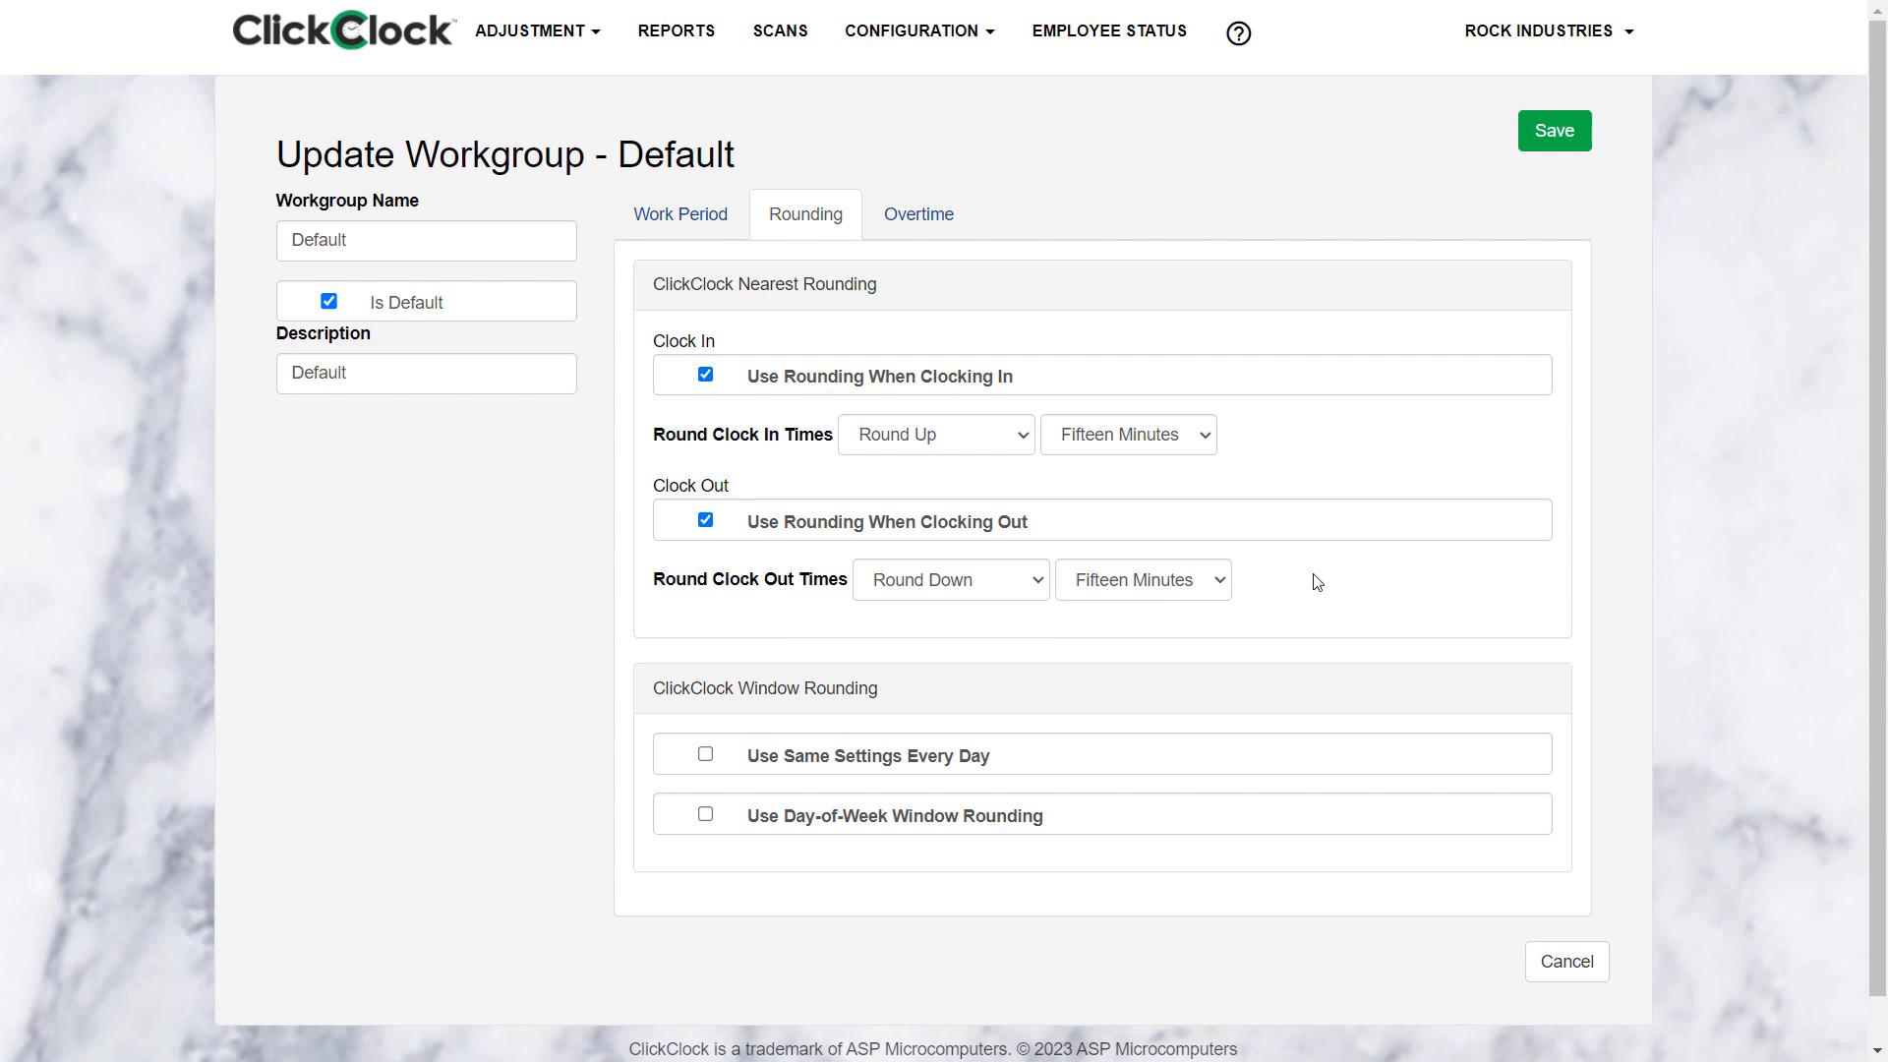
Enable window rounding with the same settings every day and review the same-day rounding windows.
{"action": "left_click", "coordinate": [705, 755]}
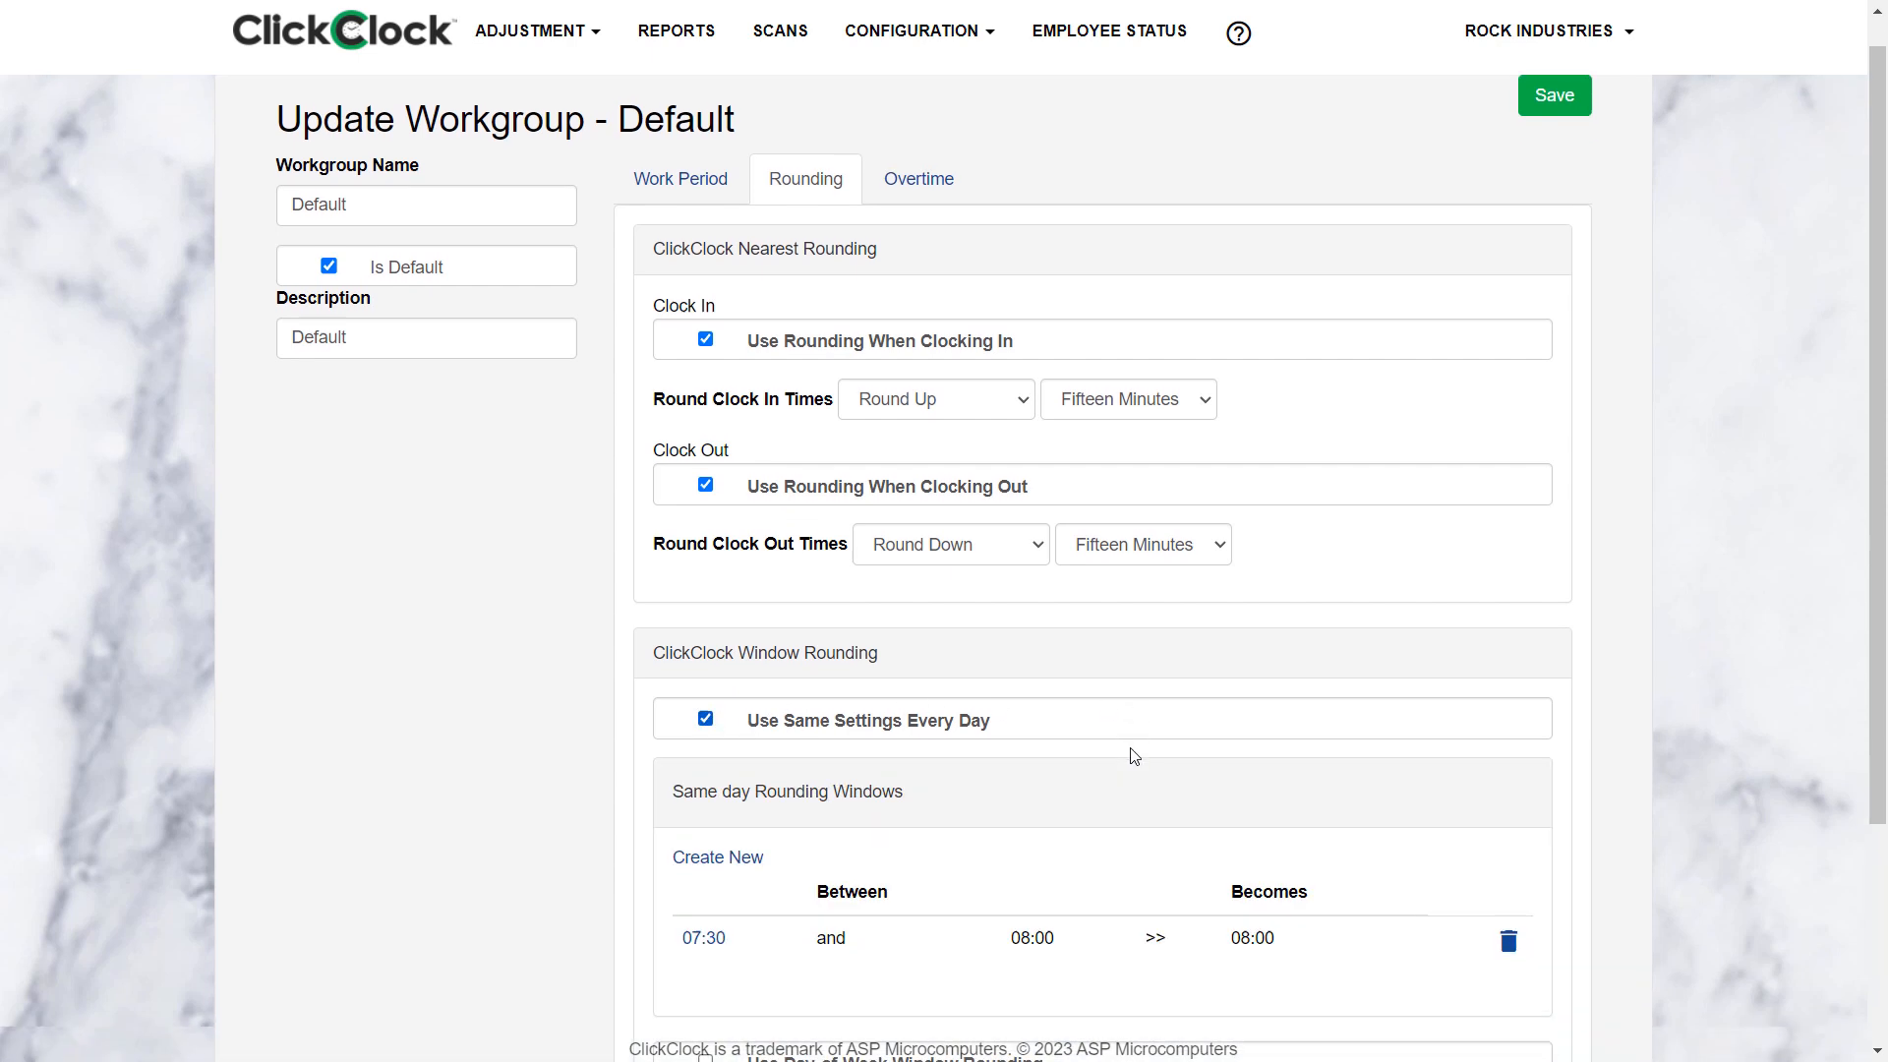
{"action": "scroll", "coordinate": [1131, 759], "scroll_direction": "down", "scroll_amount": 2}
{"action": "scroll", "coordinate": [1234, 797], "scroll_direction": "down", "scroll_amount": 1}
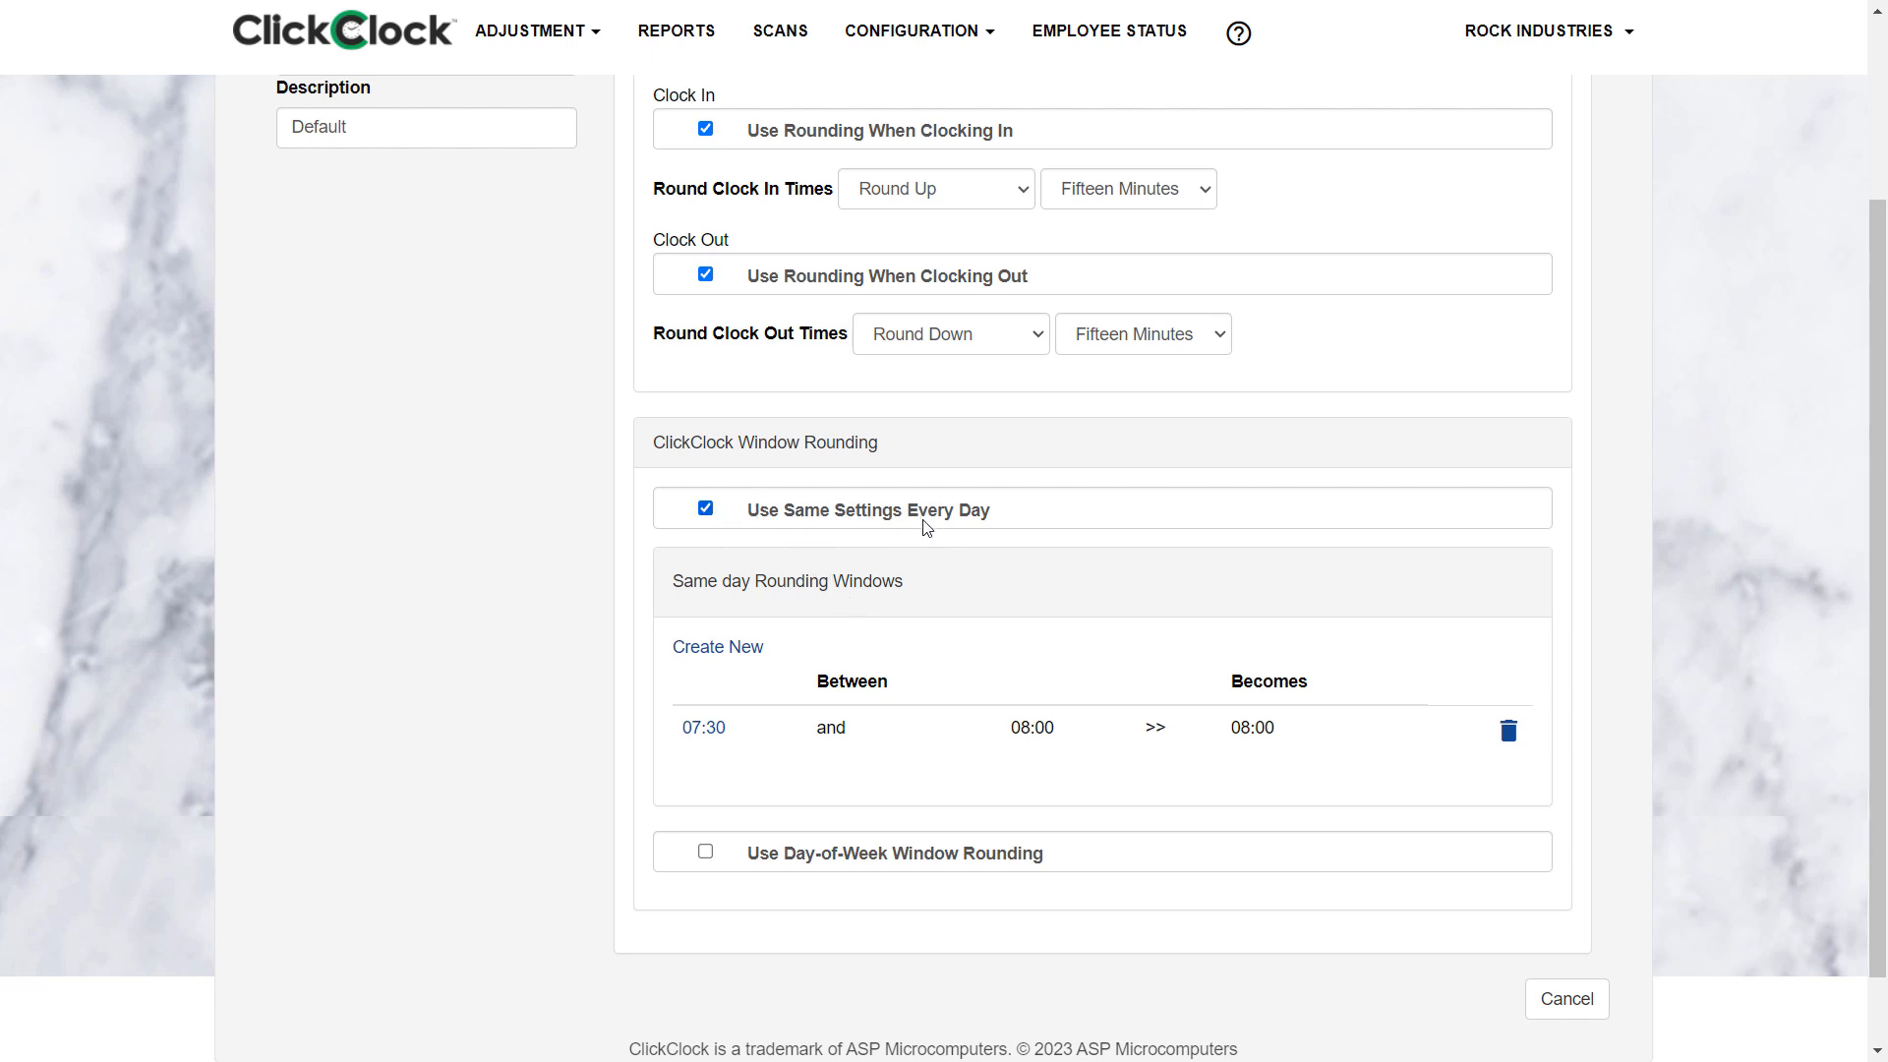
{"action": "scroll", "coordinate": [968, 564], "scroll_direction": "down", "scroll_amount": 1}
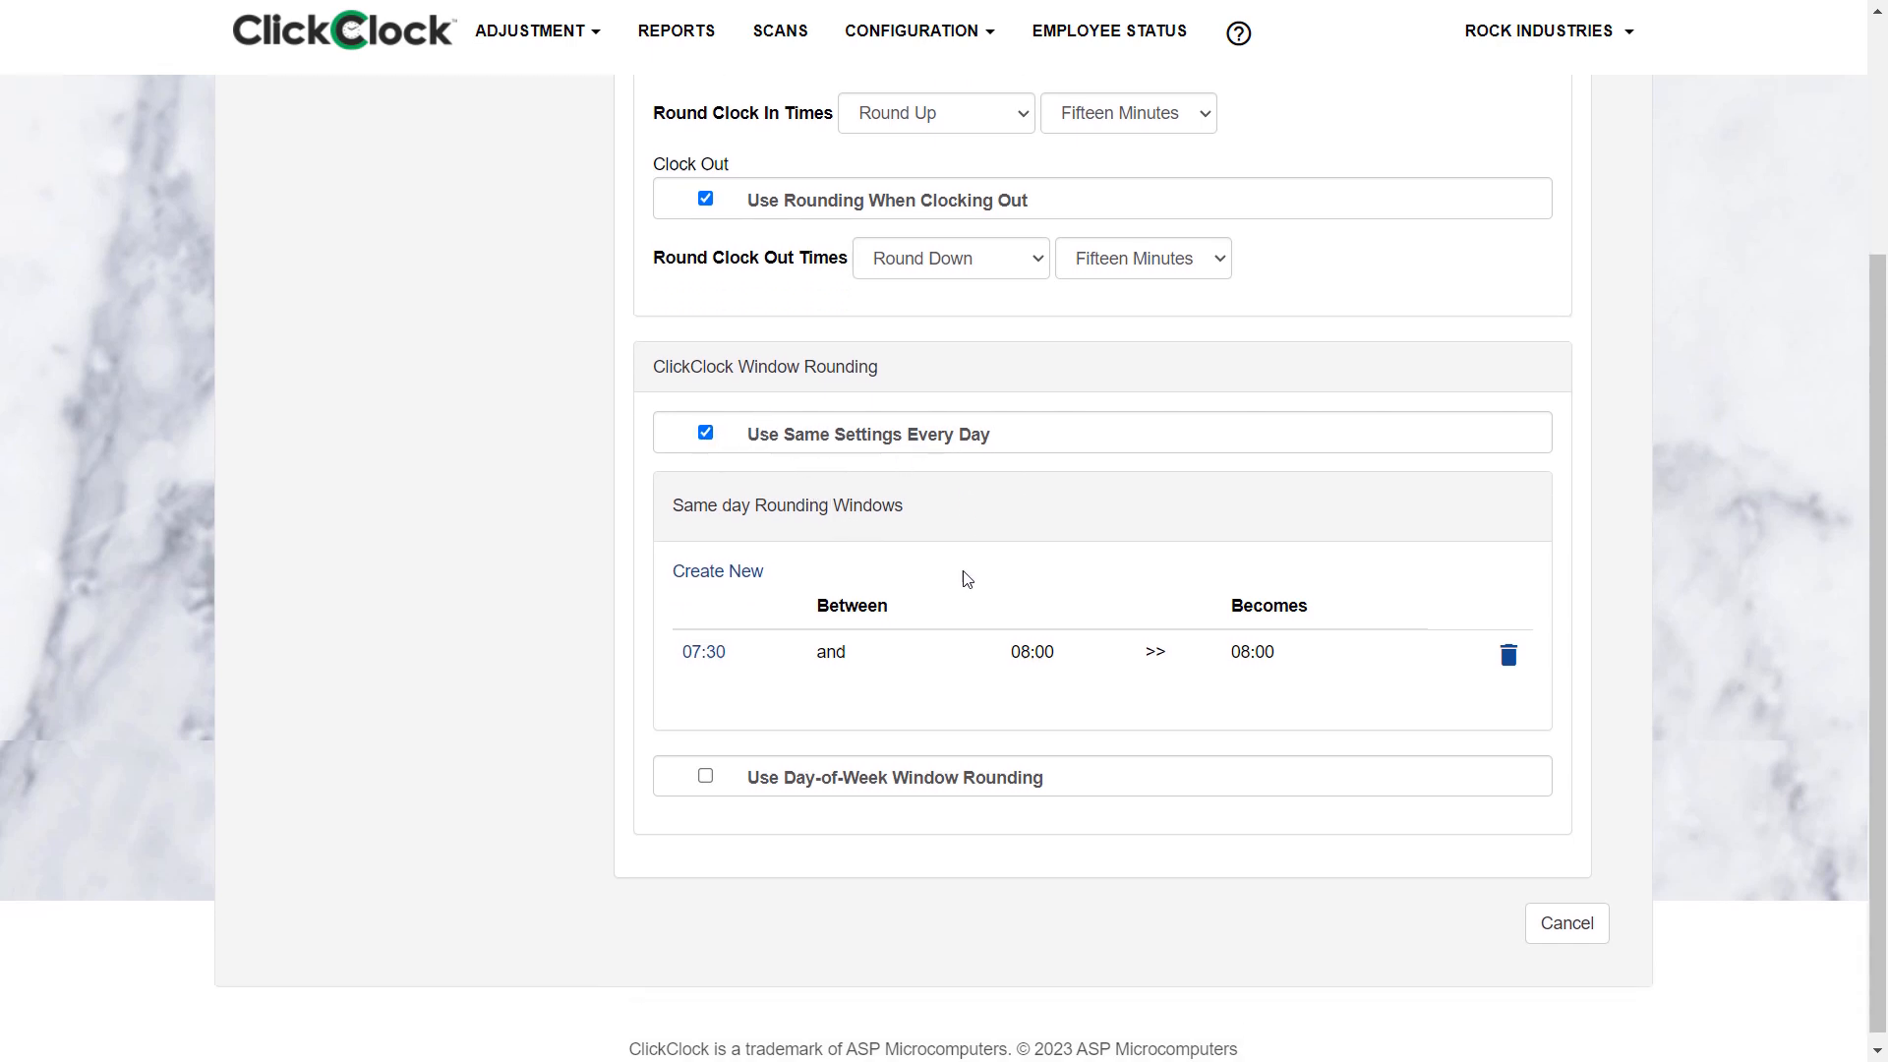
Preview day-of-week window rounding, return to using the same settings every day, and save the workgroup.
{"action": "left_click", "coordinate": [706, 767]}
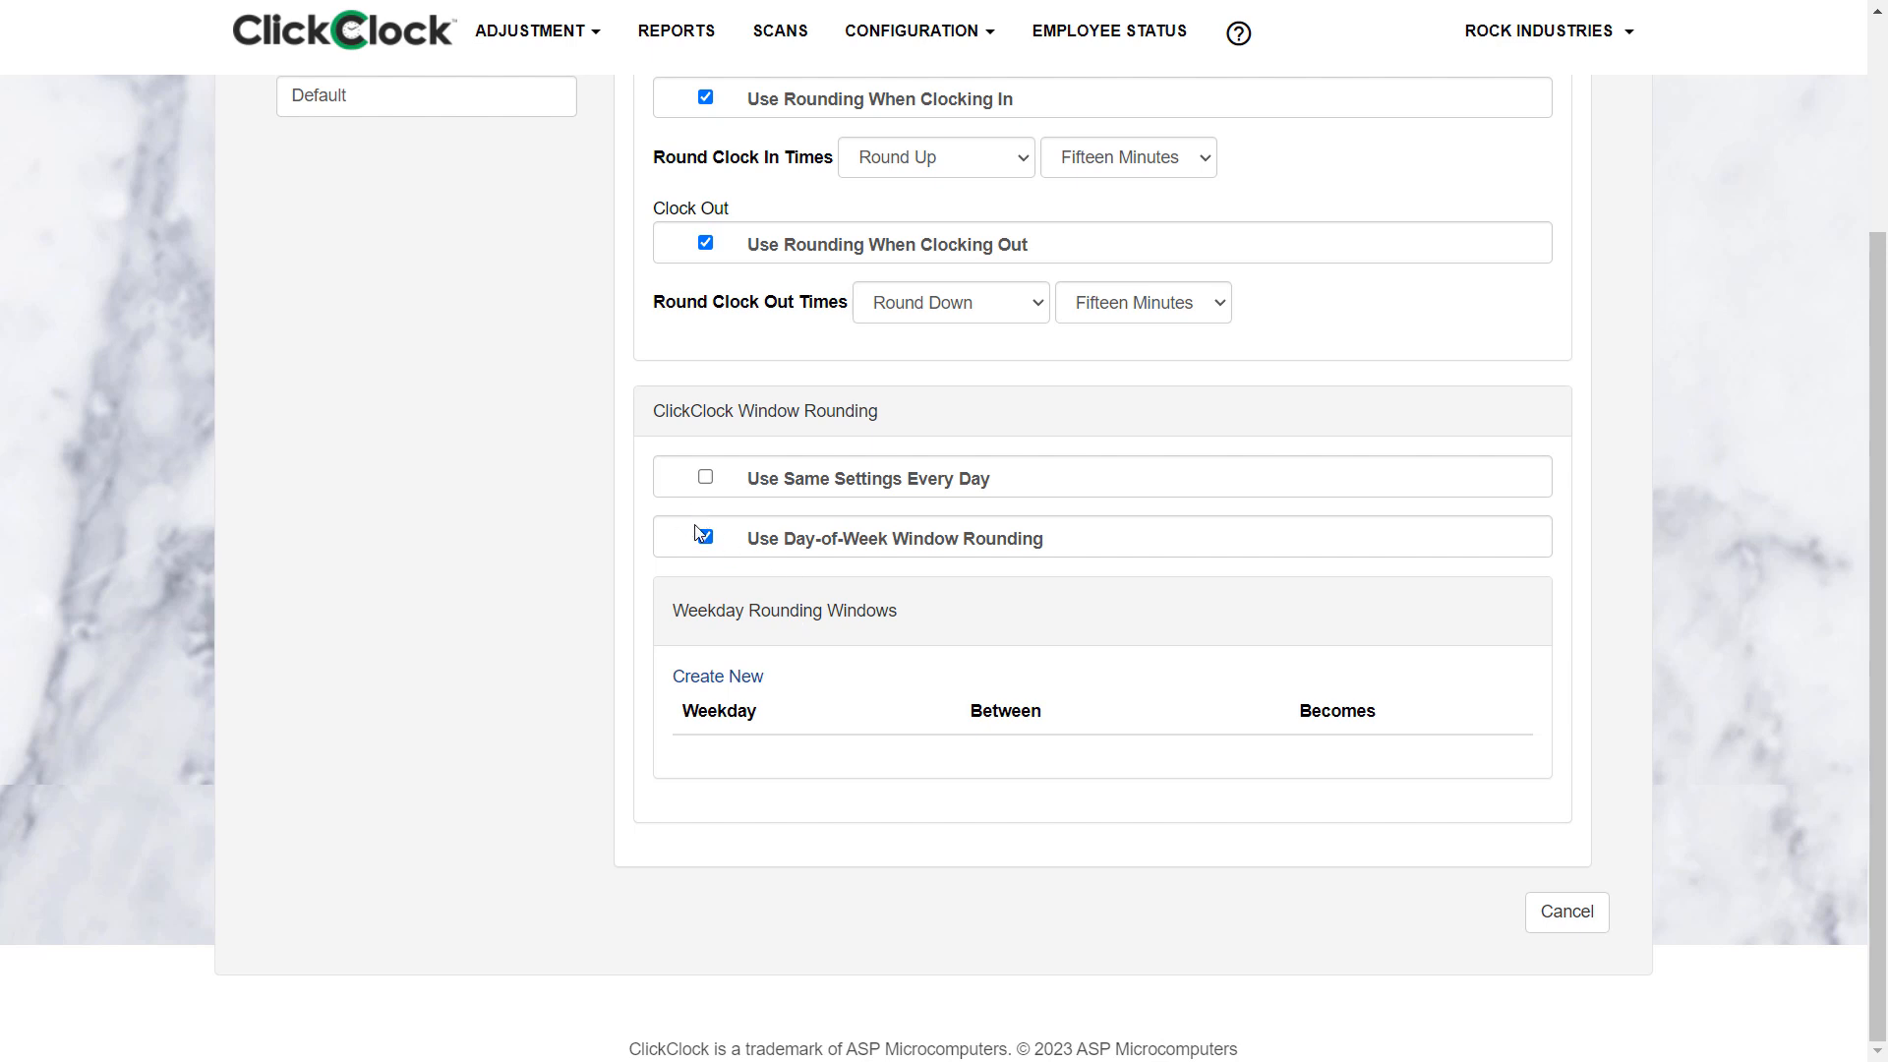
{"action": "left_click", "coordinate": [705, 477]}
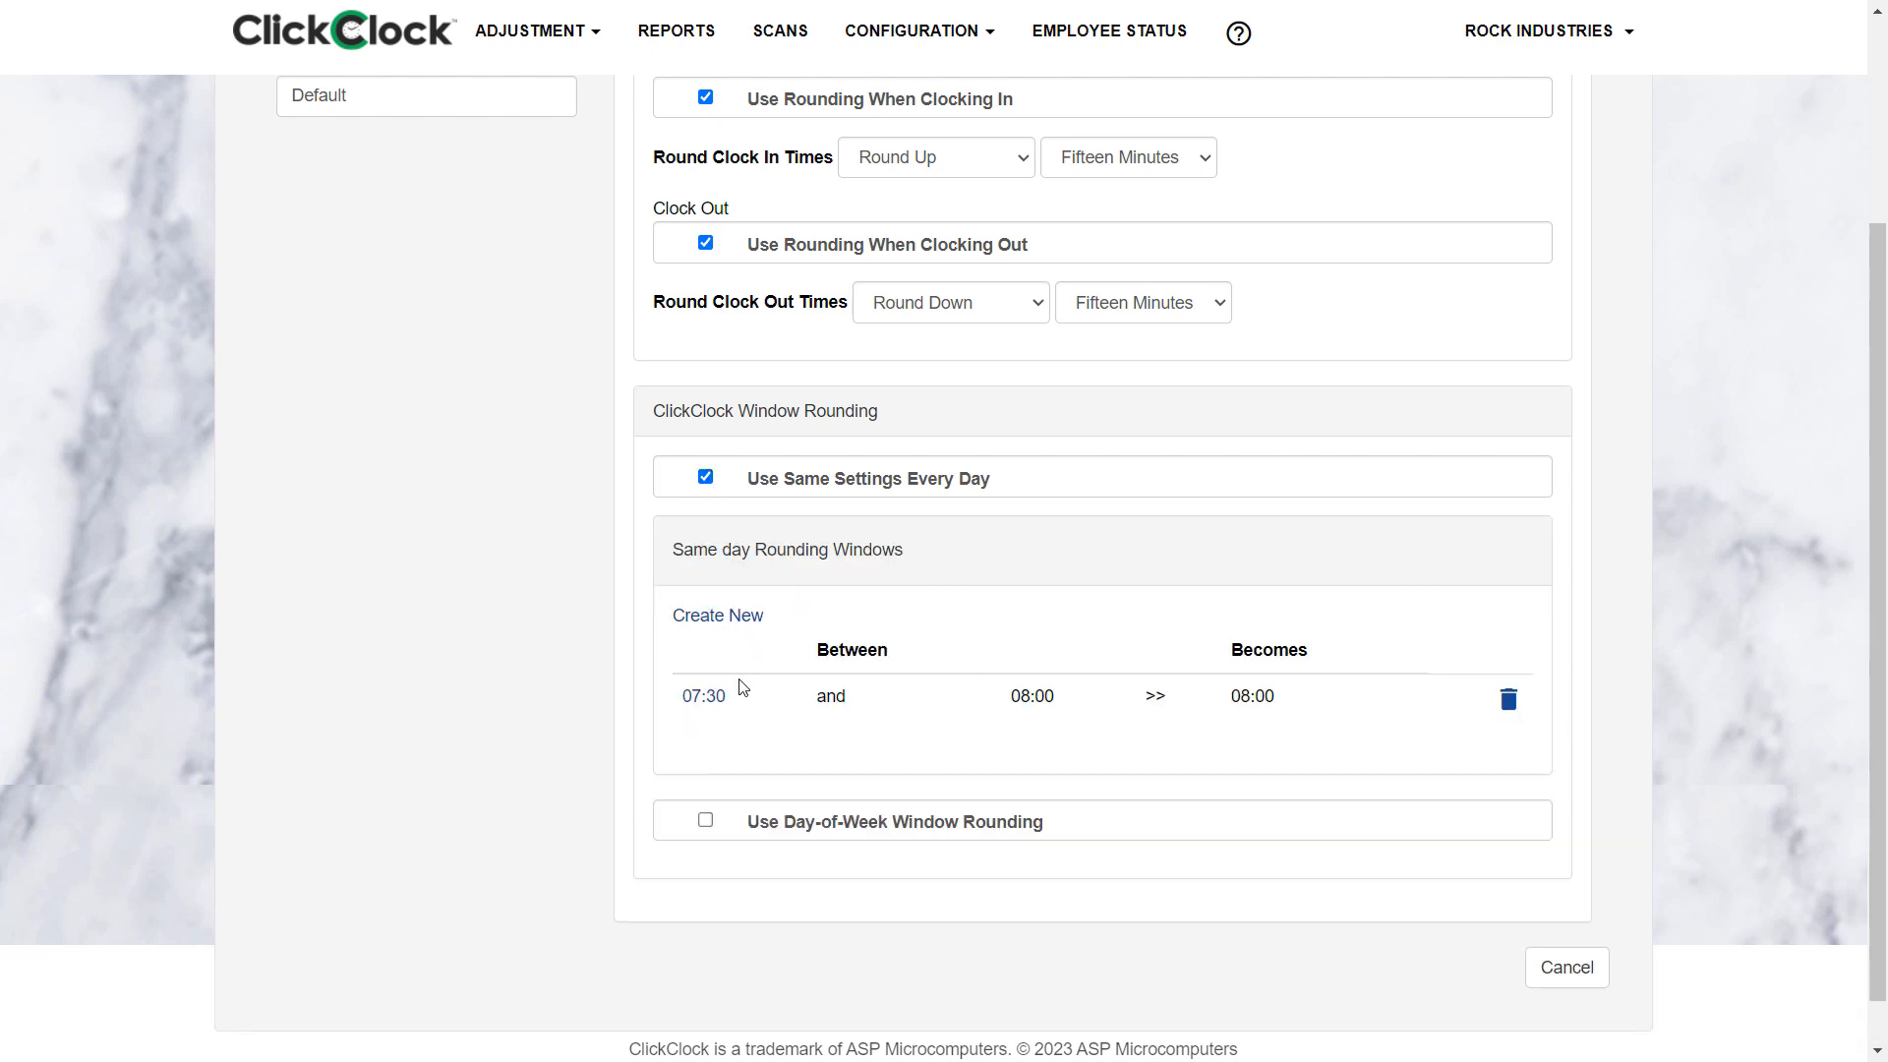
{"action": "scroll", "coordinate": [1343, 555], "scroll_direction": "up", "scroll_amount": 3}
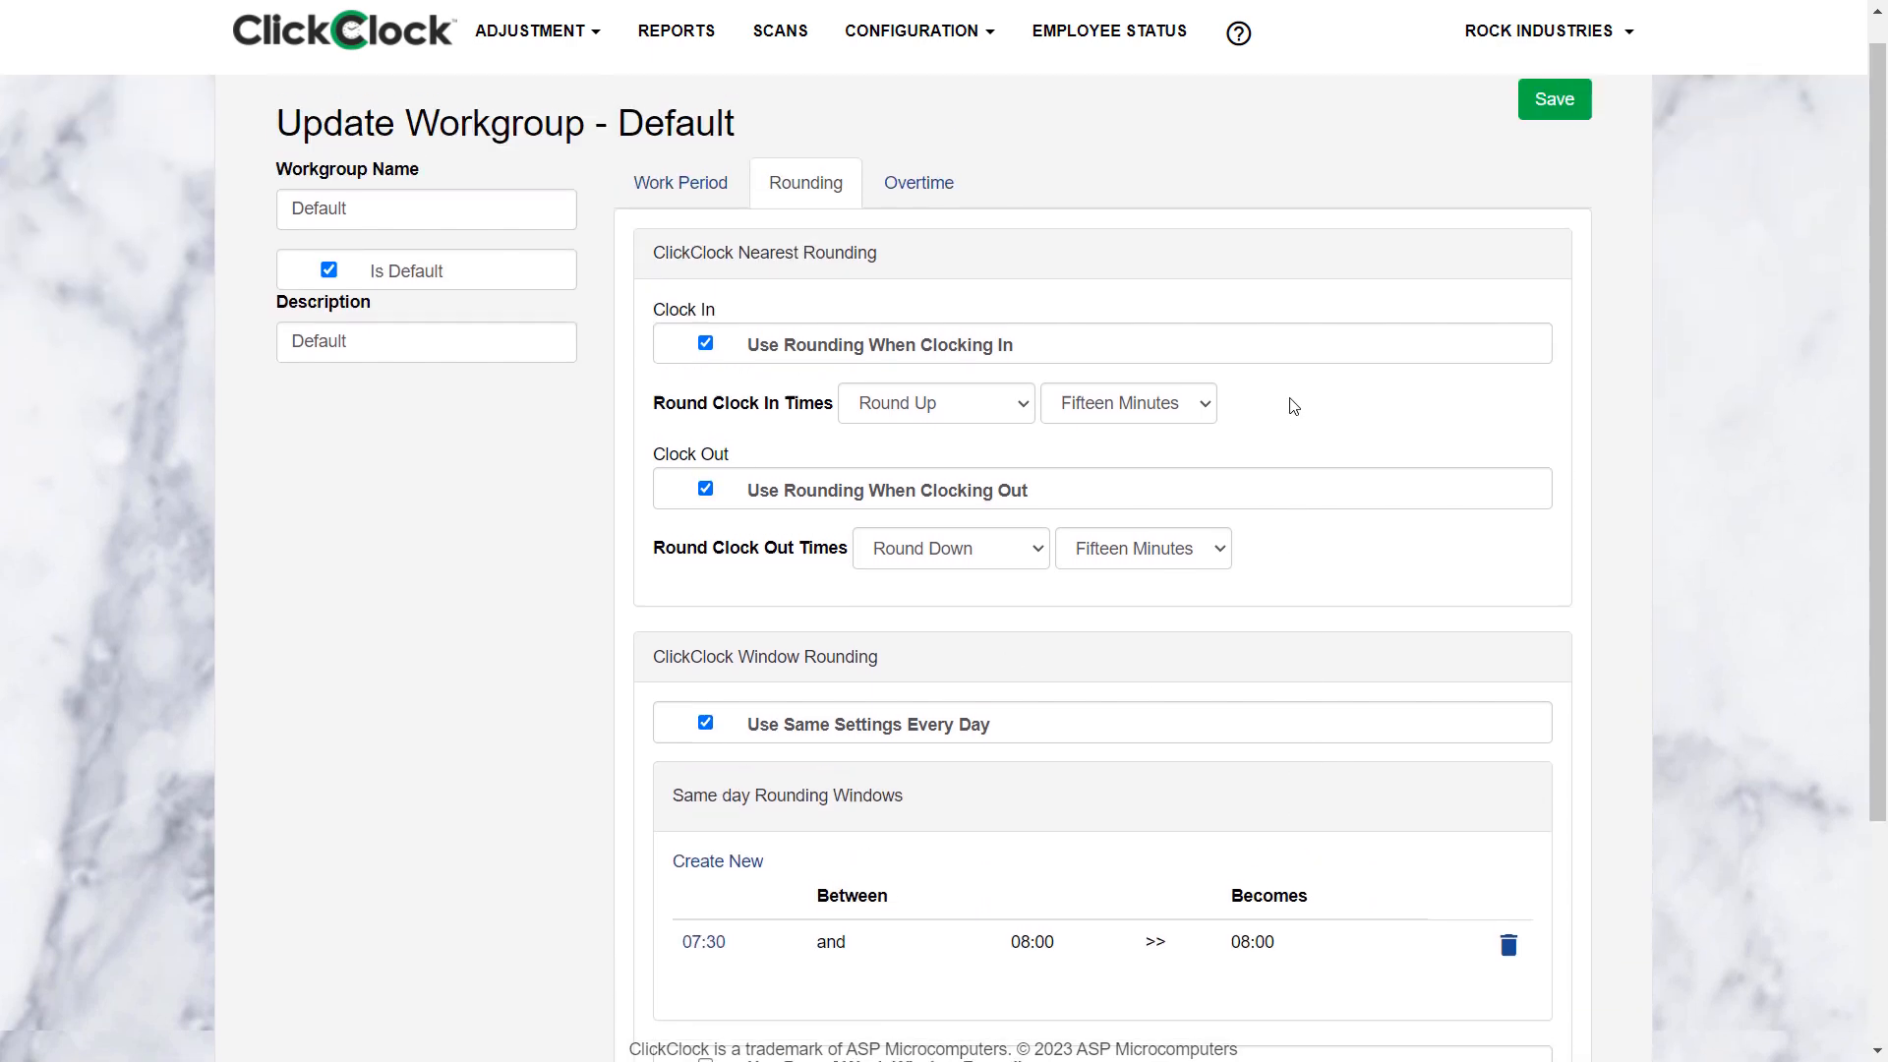
{"action": "left_click", "coordinate": [1533, 129]}
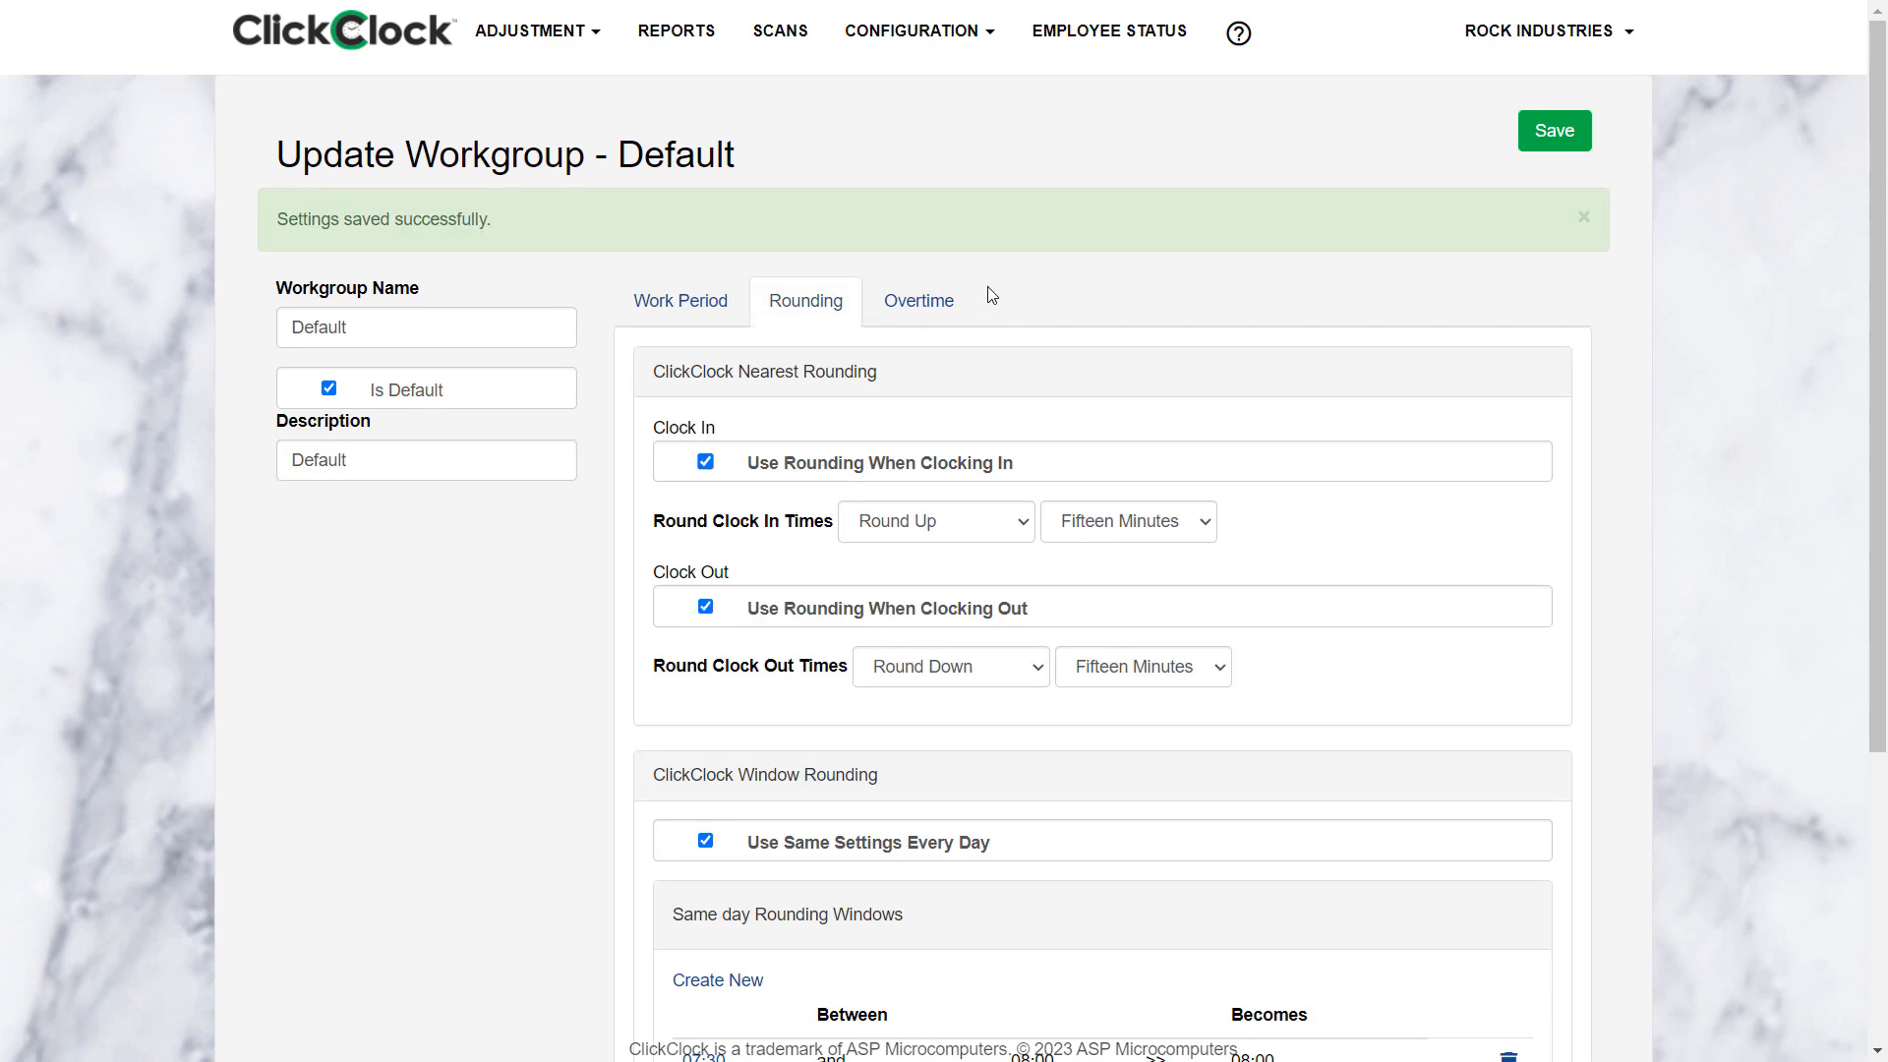
Start a new same-day overtime setting for the Default workgroup with Normal as the base time.
{"action": "left_click", "coordinate": [922, 309]}
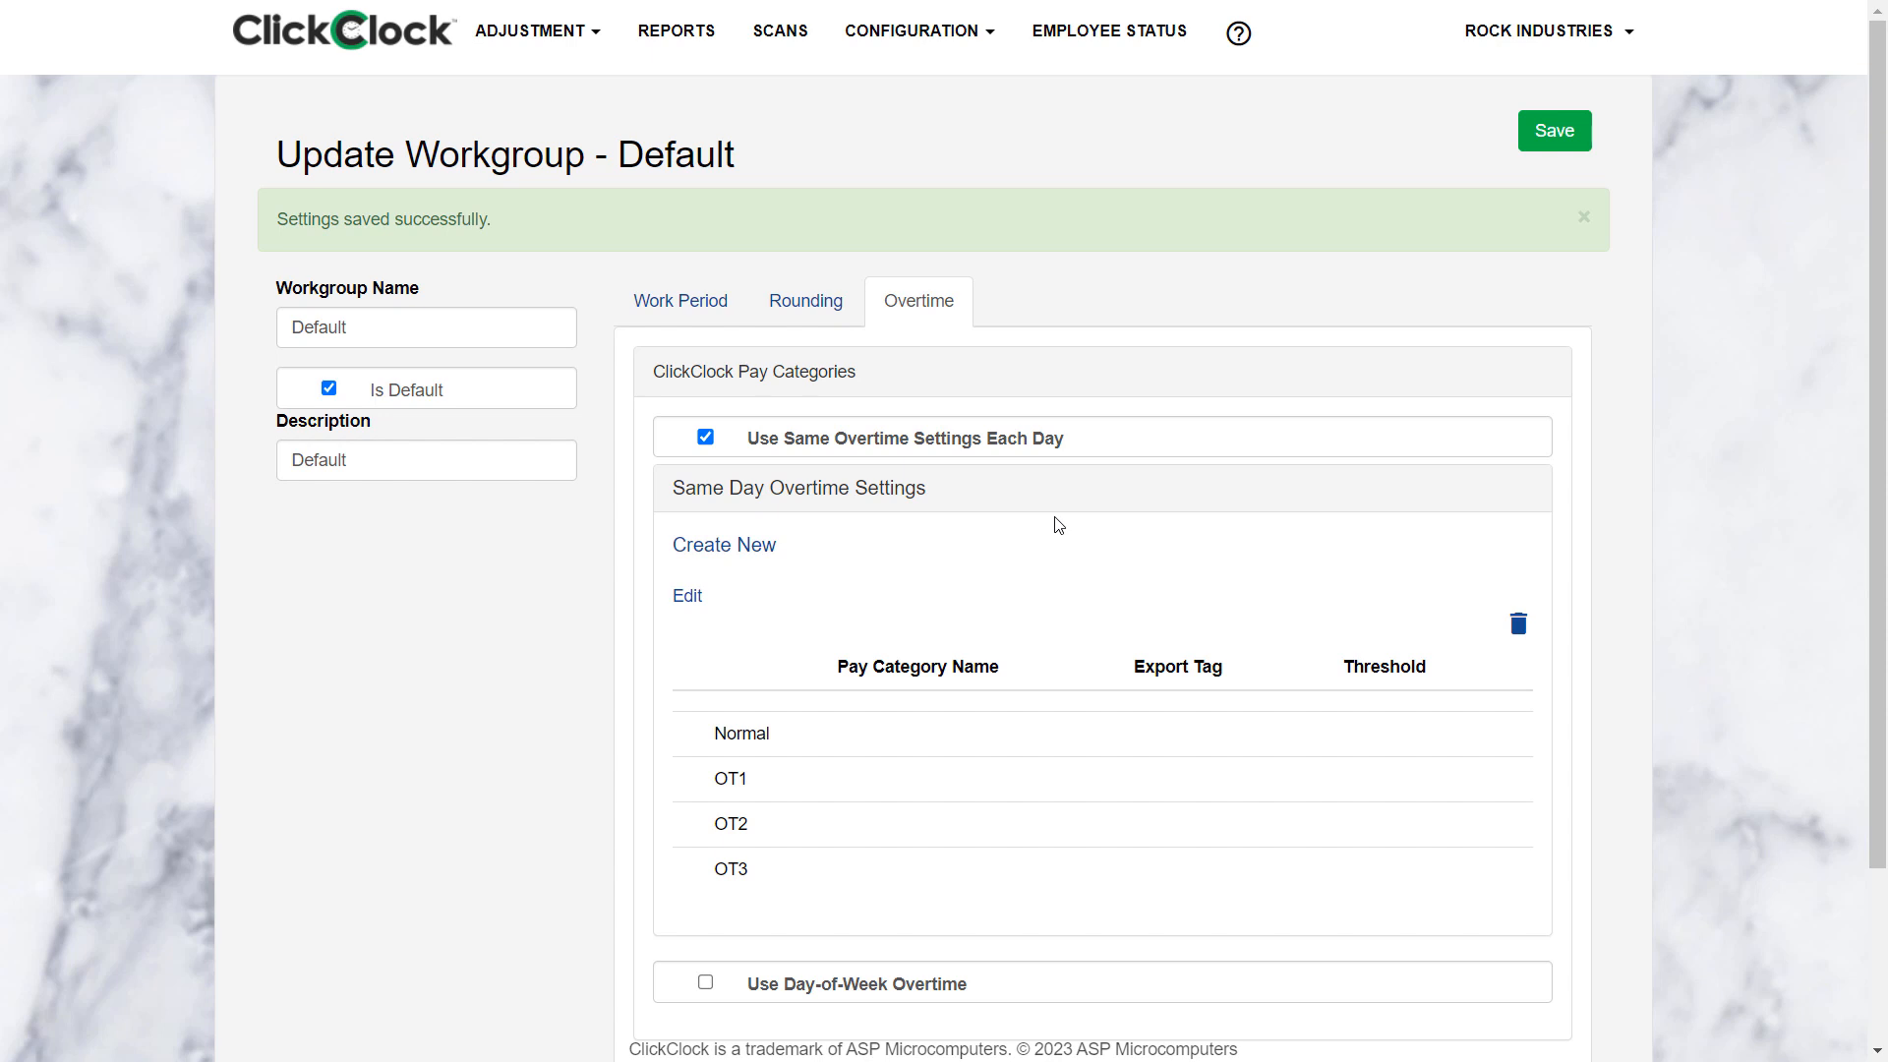
{"action": "scroll", "coordinate": [1189, 801], "scroll_direction": "down", "scroll_amount": 2}
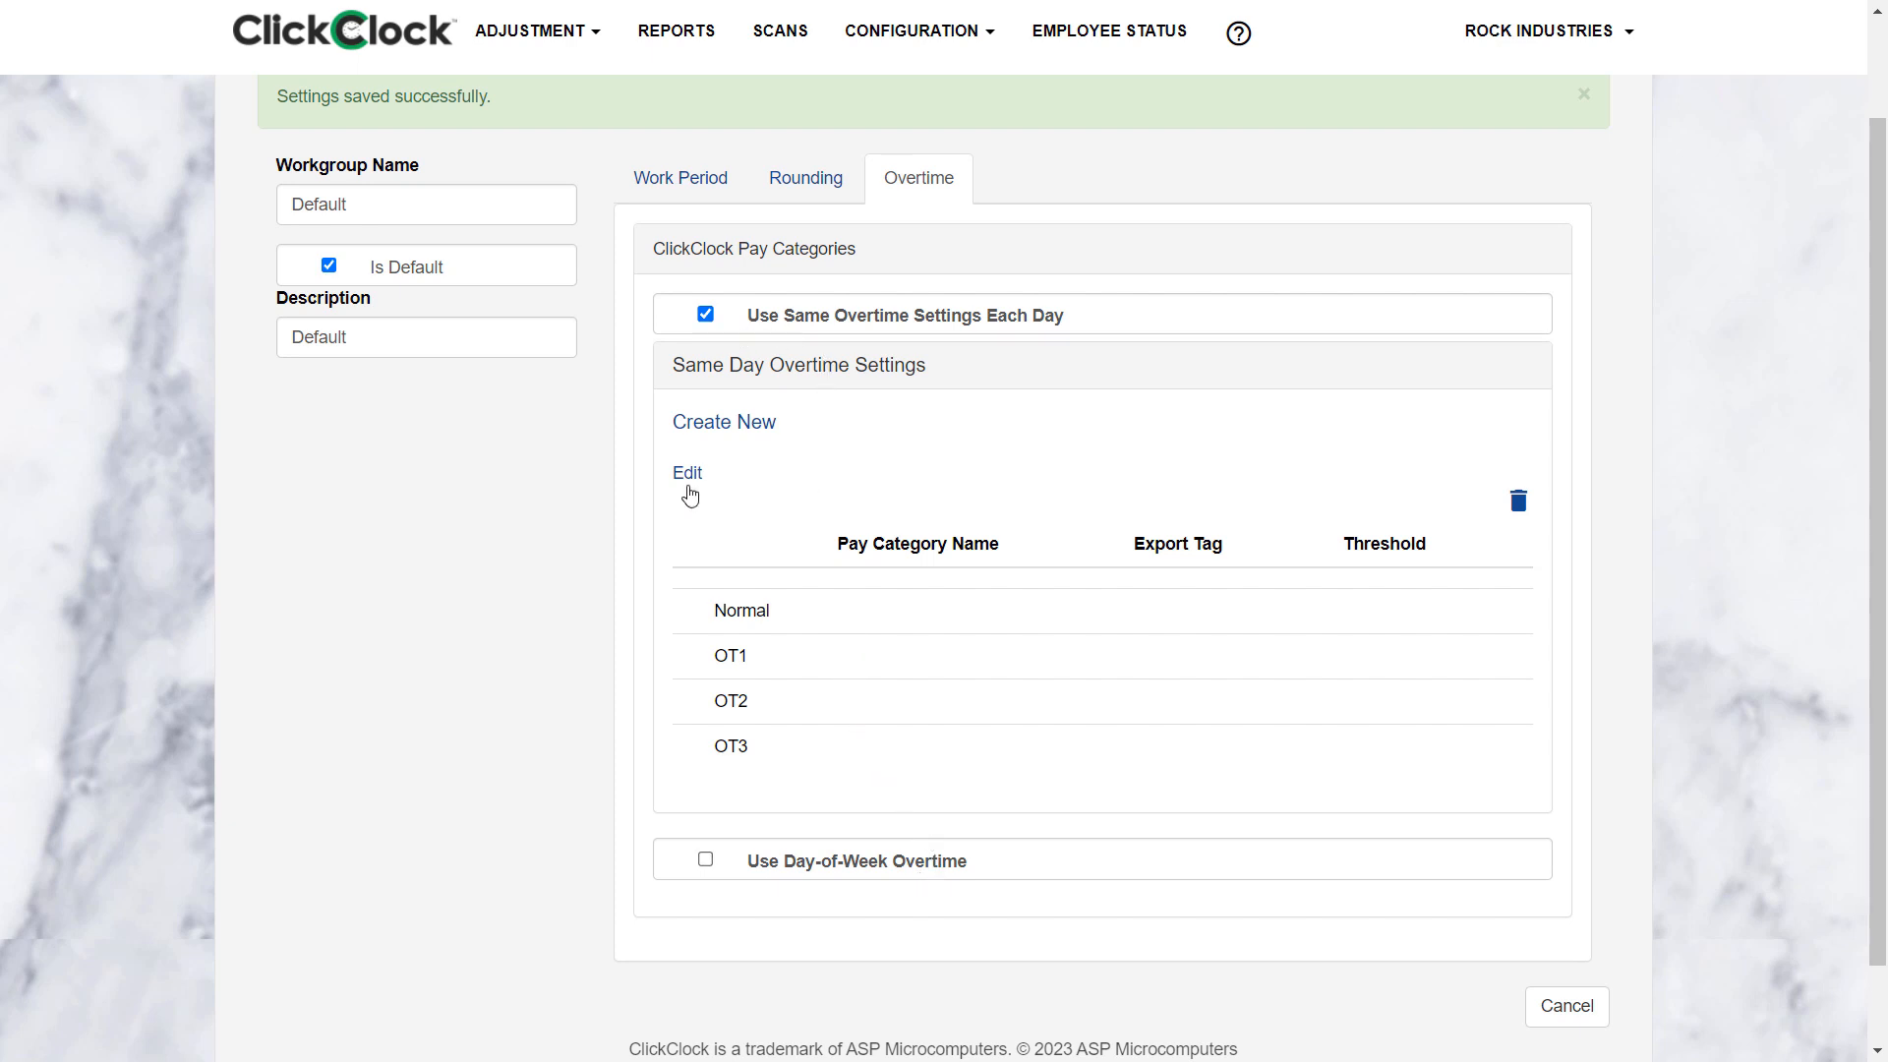
{"action": "left_click", "coordinate": [719, 424]}
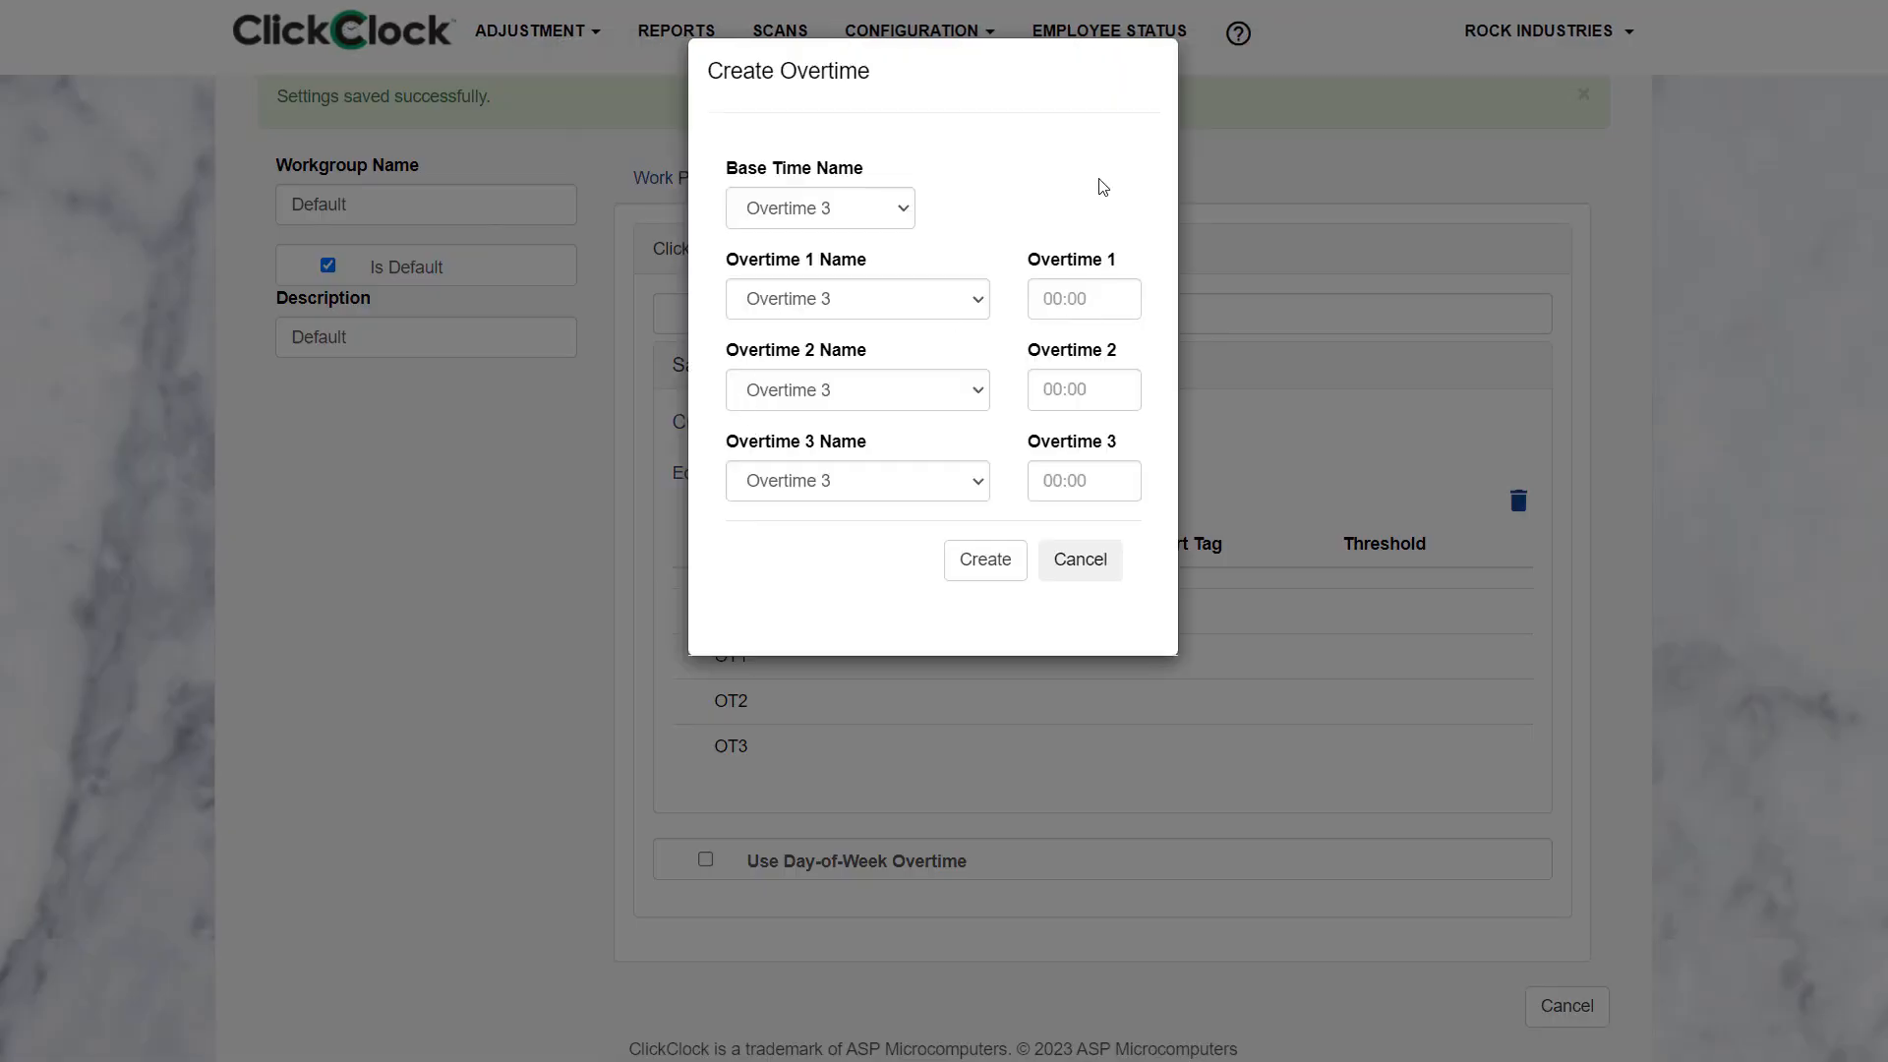
{"action": "left_click", "coordinate": [902, 210]}
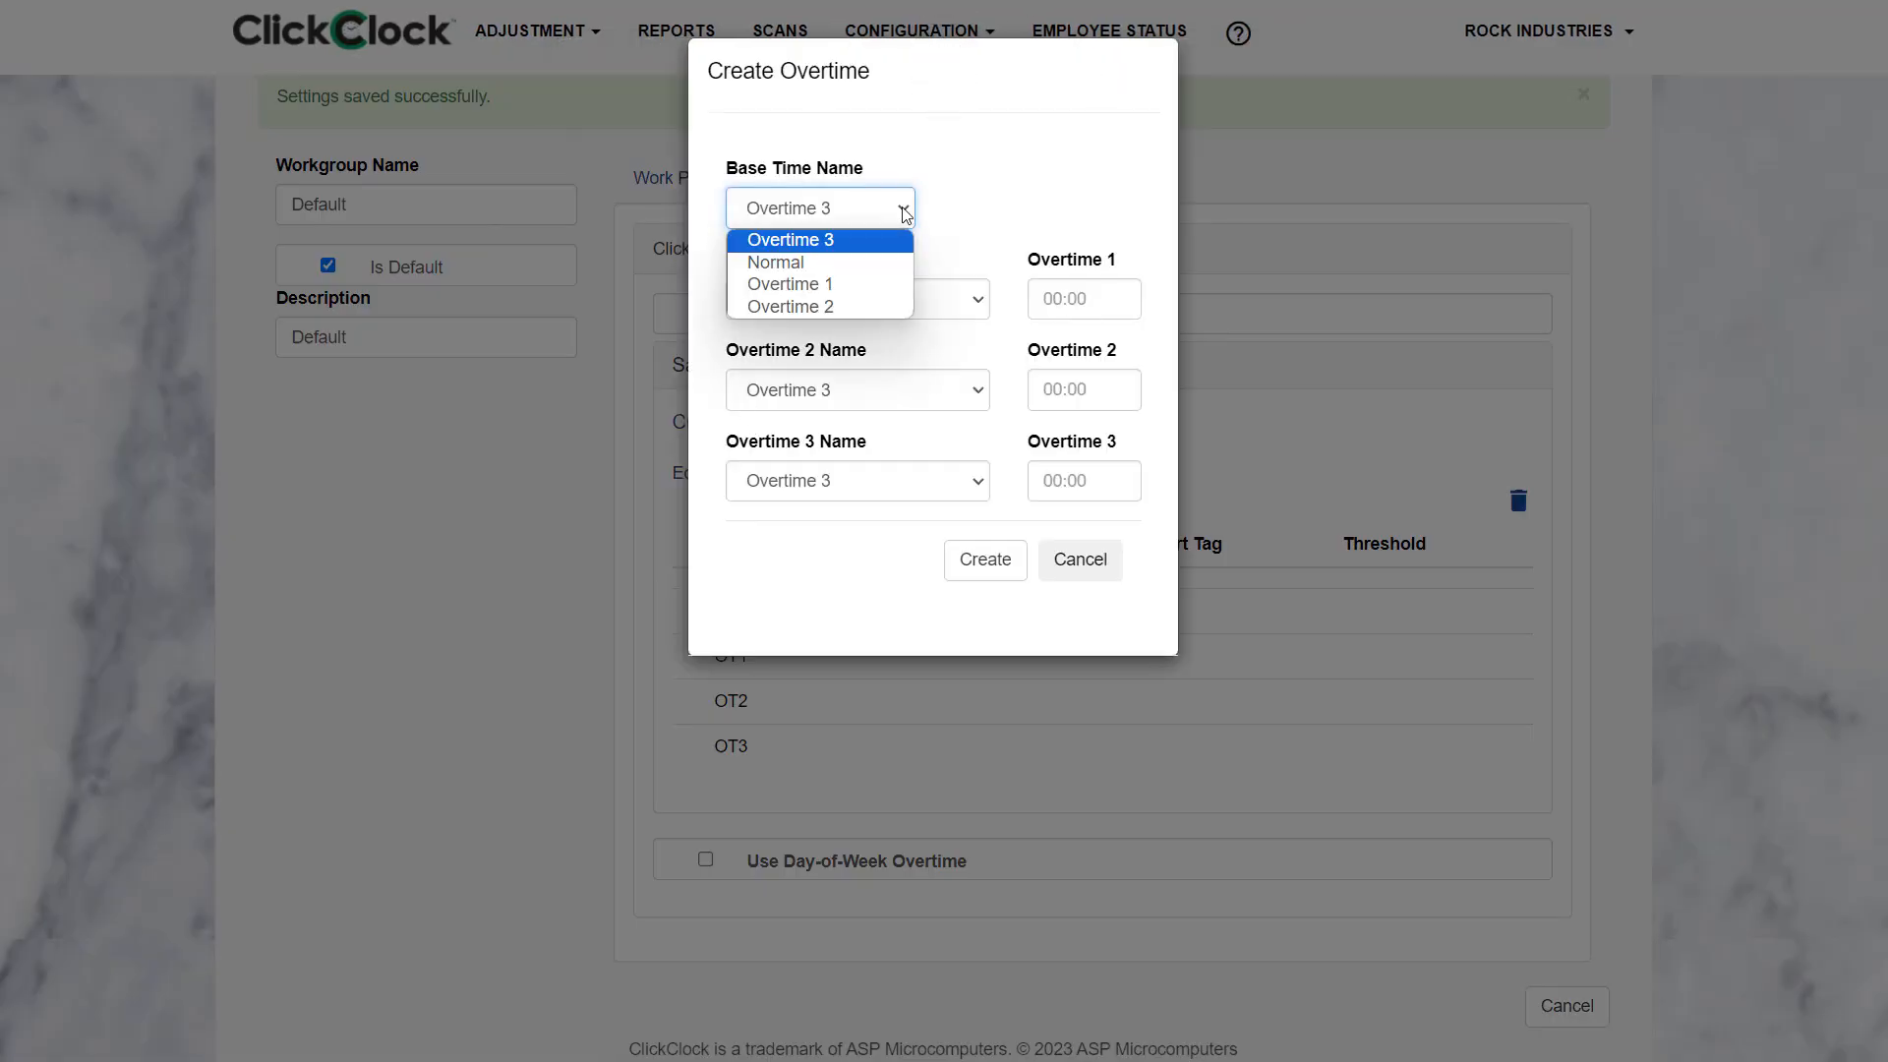
{"action": "left_click", "coordinate": [842, 262]}
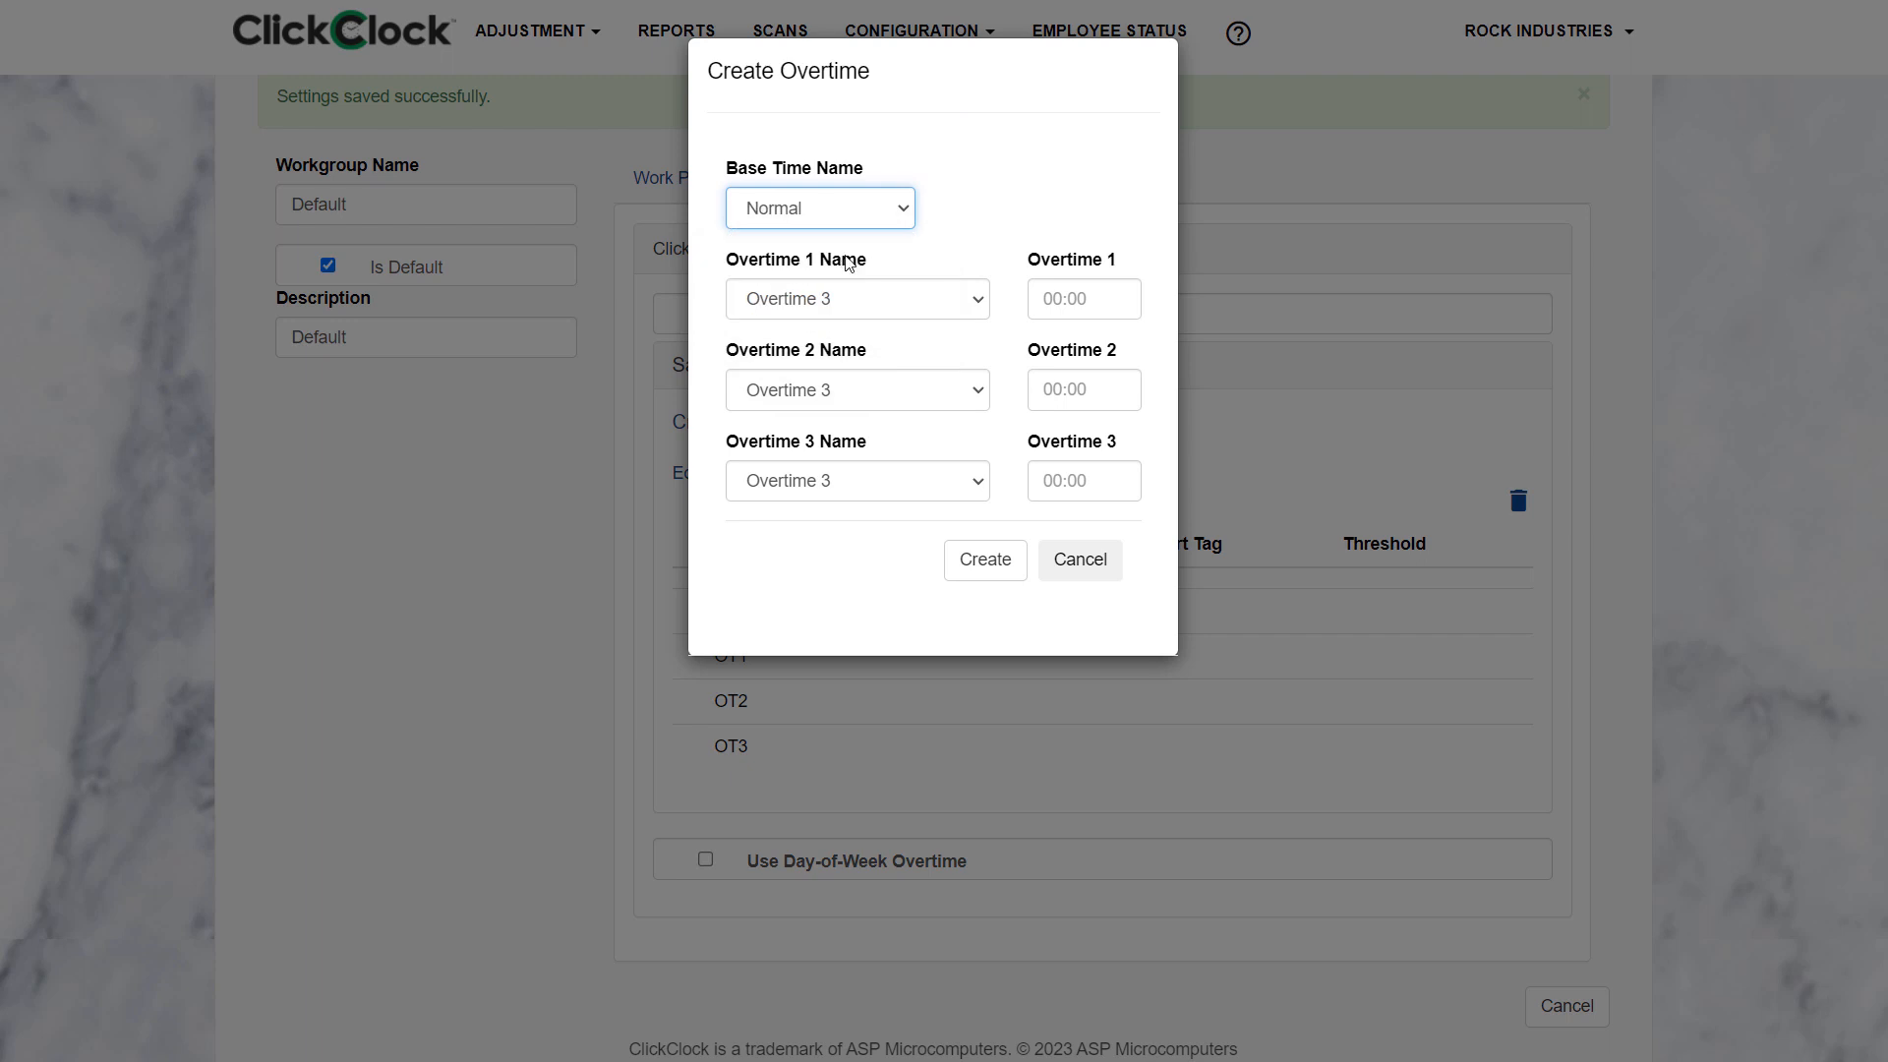
Assign the pay categories Overtime 1, Overtime 2 and Overtime 3 to the three matching overtime names.
{"action": "left_click", "coordinate": [978, 304]}
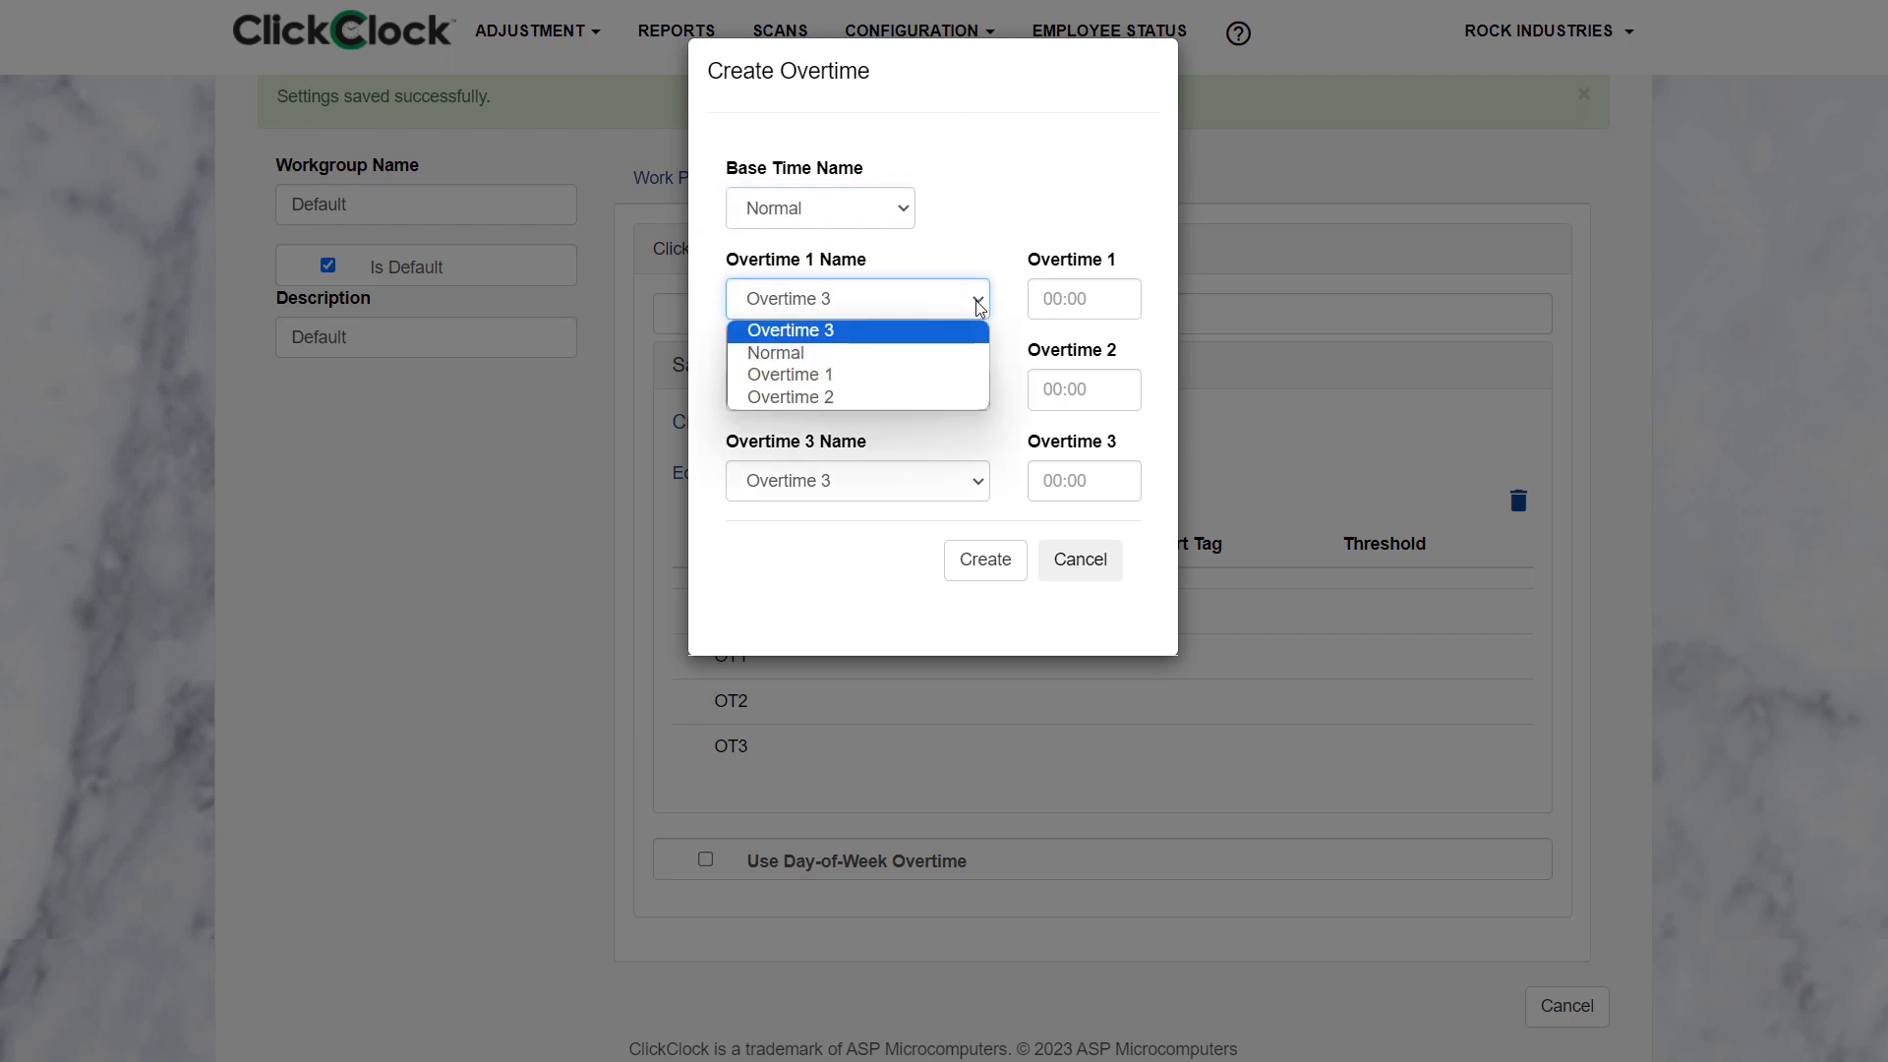
{"action": "left_click", "coordinate": [876, 375]}
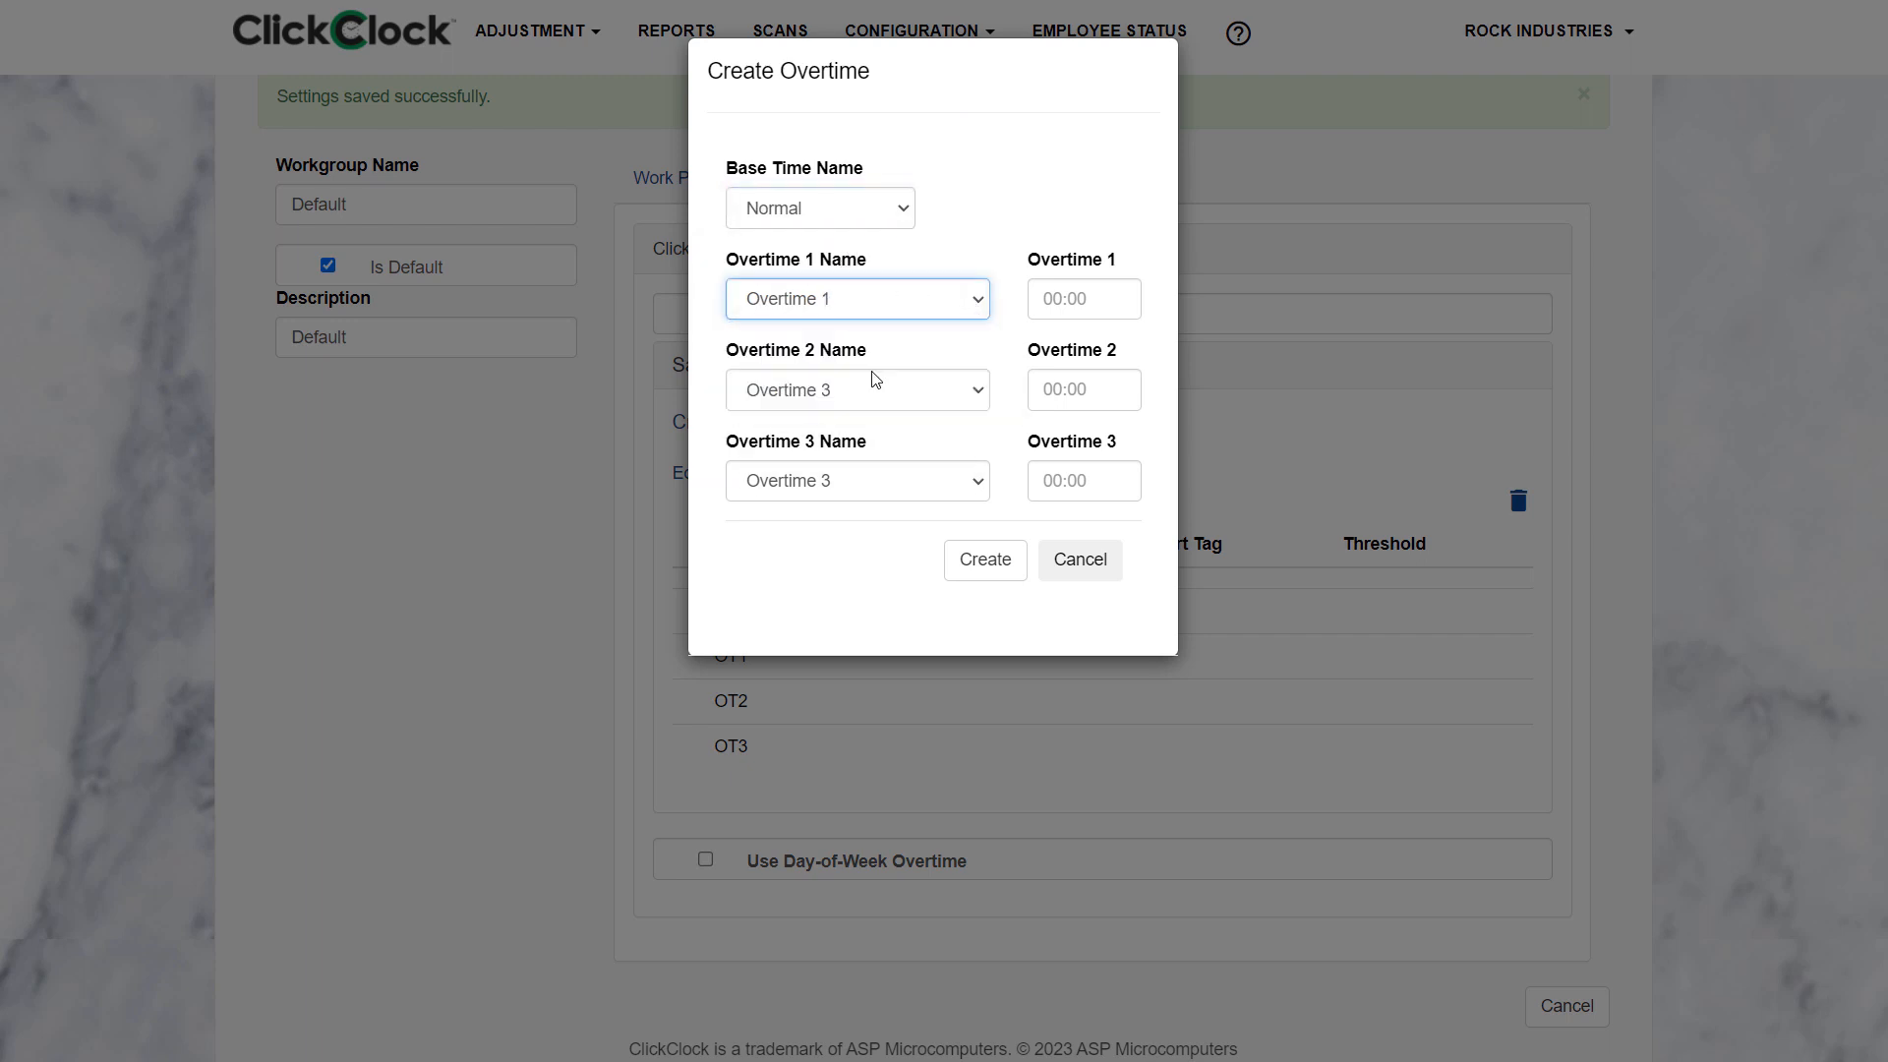
{"action": "left_click", "coordinate": [978, 393]}
{"action": "left_click", "coordinate": [873, 491]}
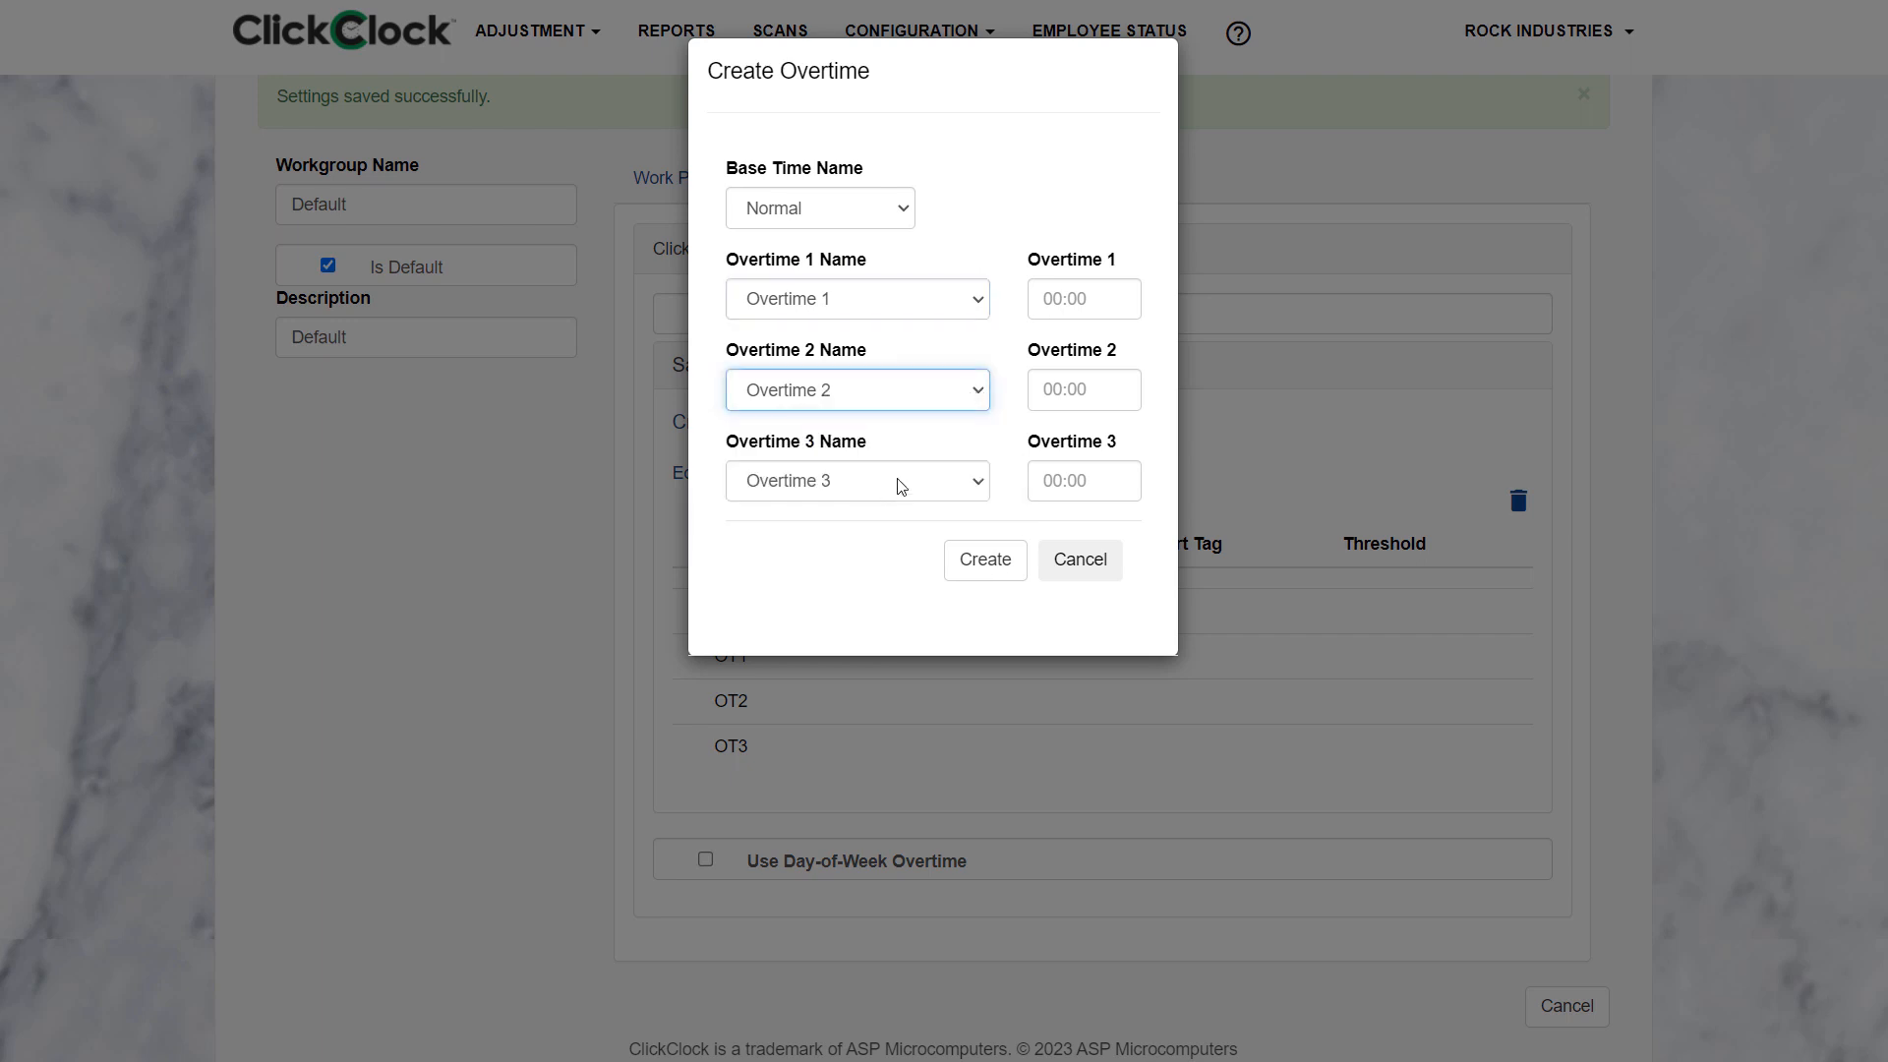
{"action": "left_click", "coordinate": [979, 492]}
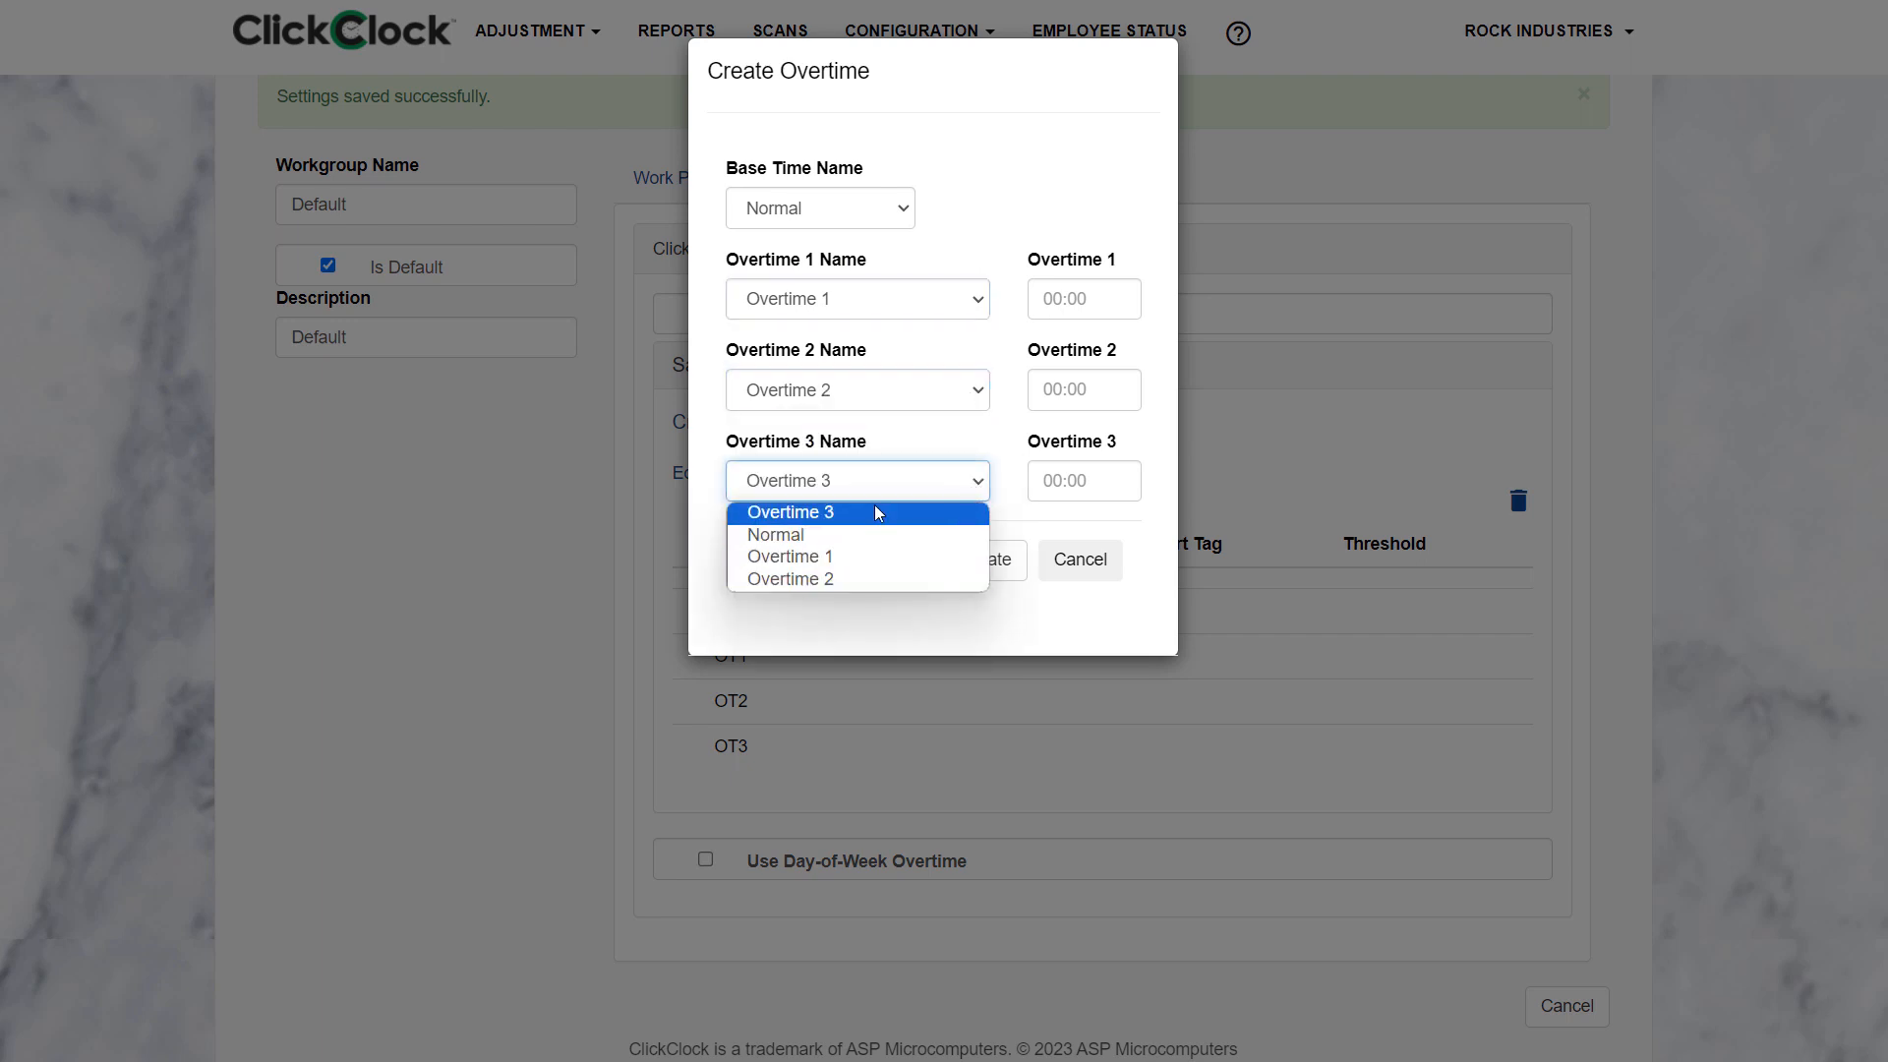
{"action": "left_click", "coordinate": [927, 507]}
Set the overtime thresholds to 7:30, 9:30 and 11:30 for Overtime 1, 2 and 3, and create the overtime setting.
{"action": "left_click", "coordinate": [1107, 294]}
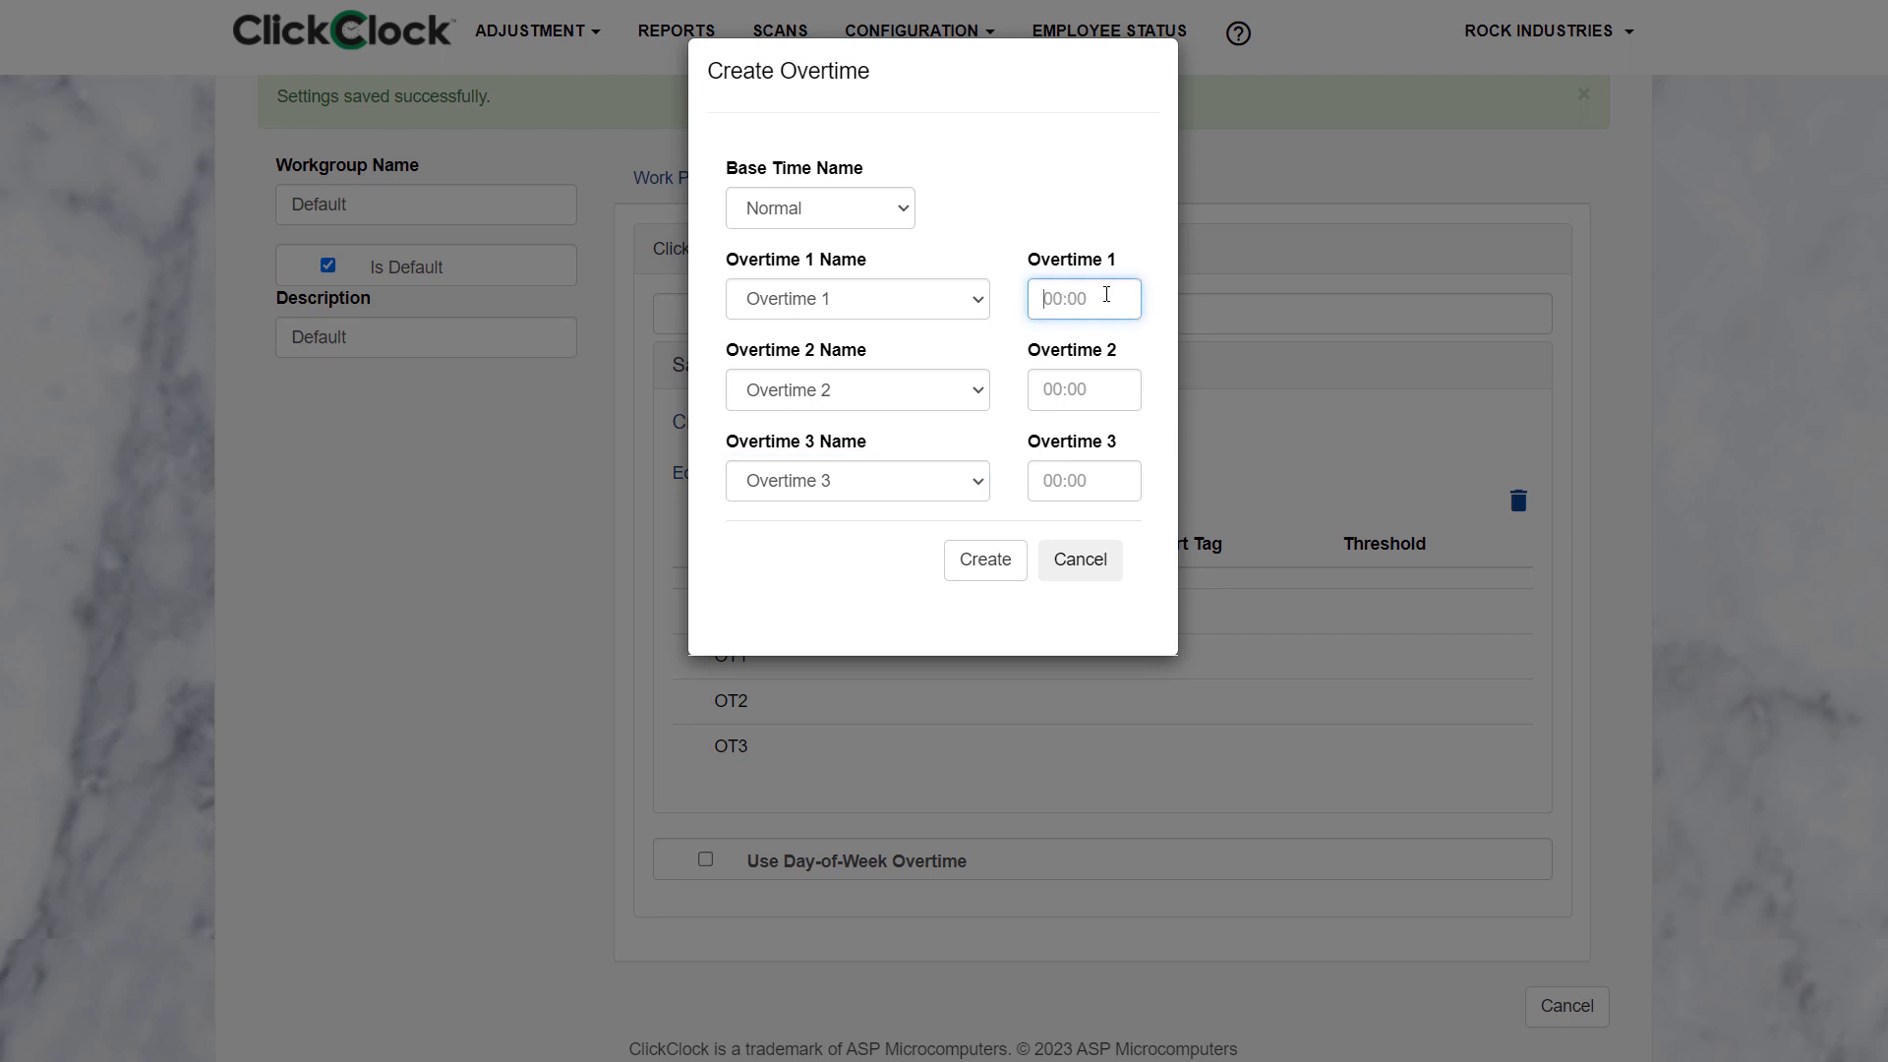
{"action": "type", "text": "7:30"}
{"action": "left_click", "coordinate": [1139, 384]}
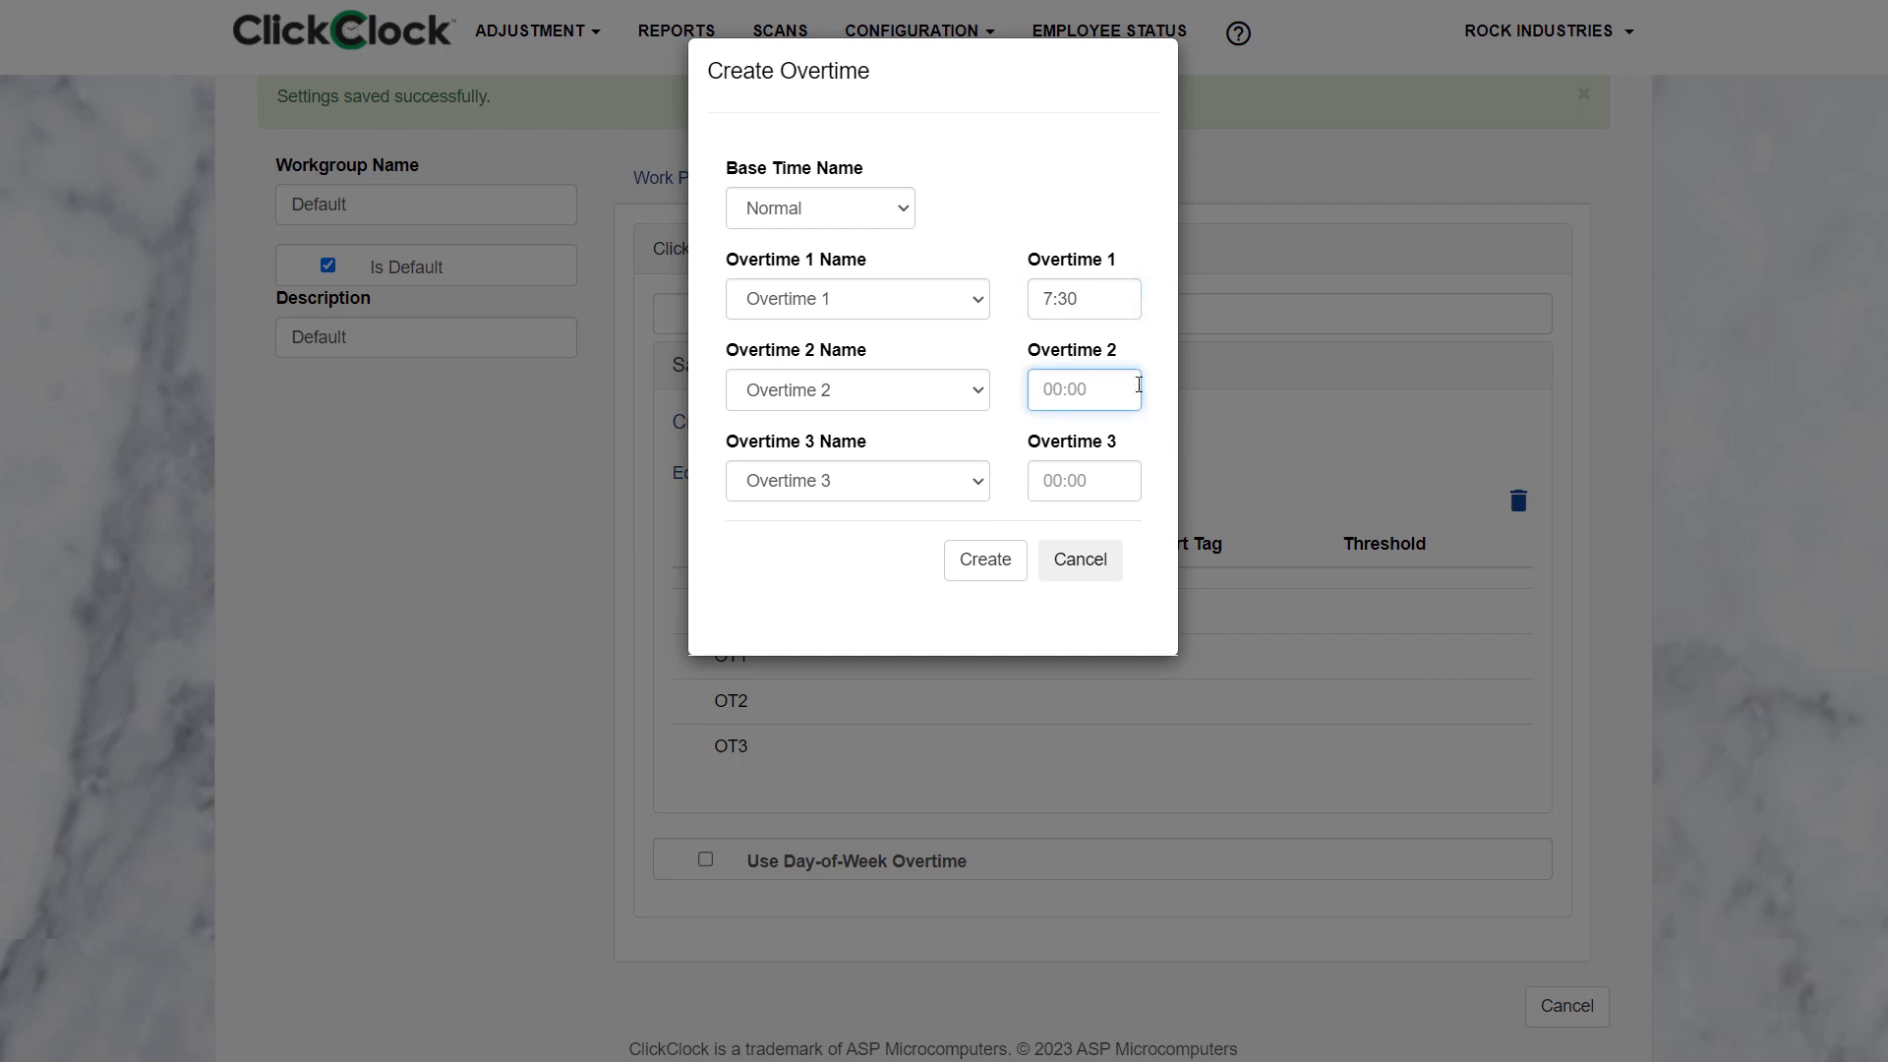
{"action": "type", "text": "9:30"}
{"action": "left_click", "coordinate": [1043, 474]}
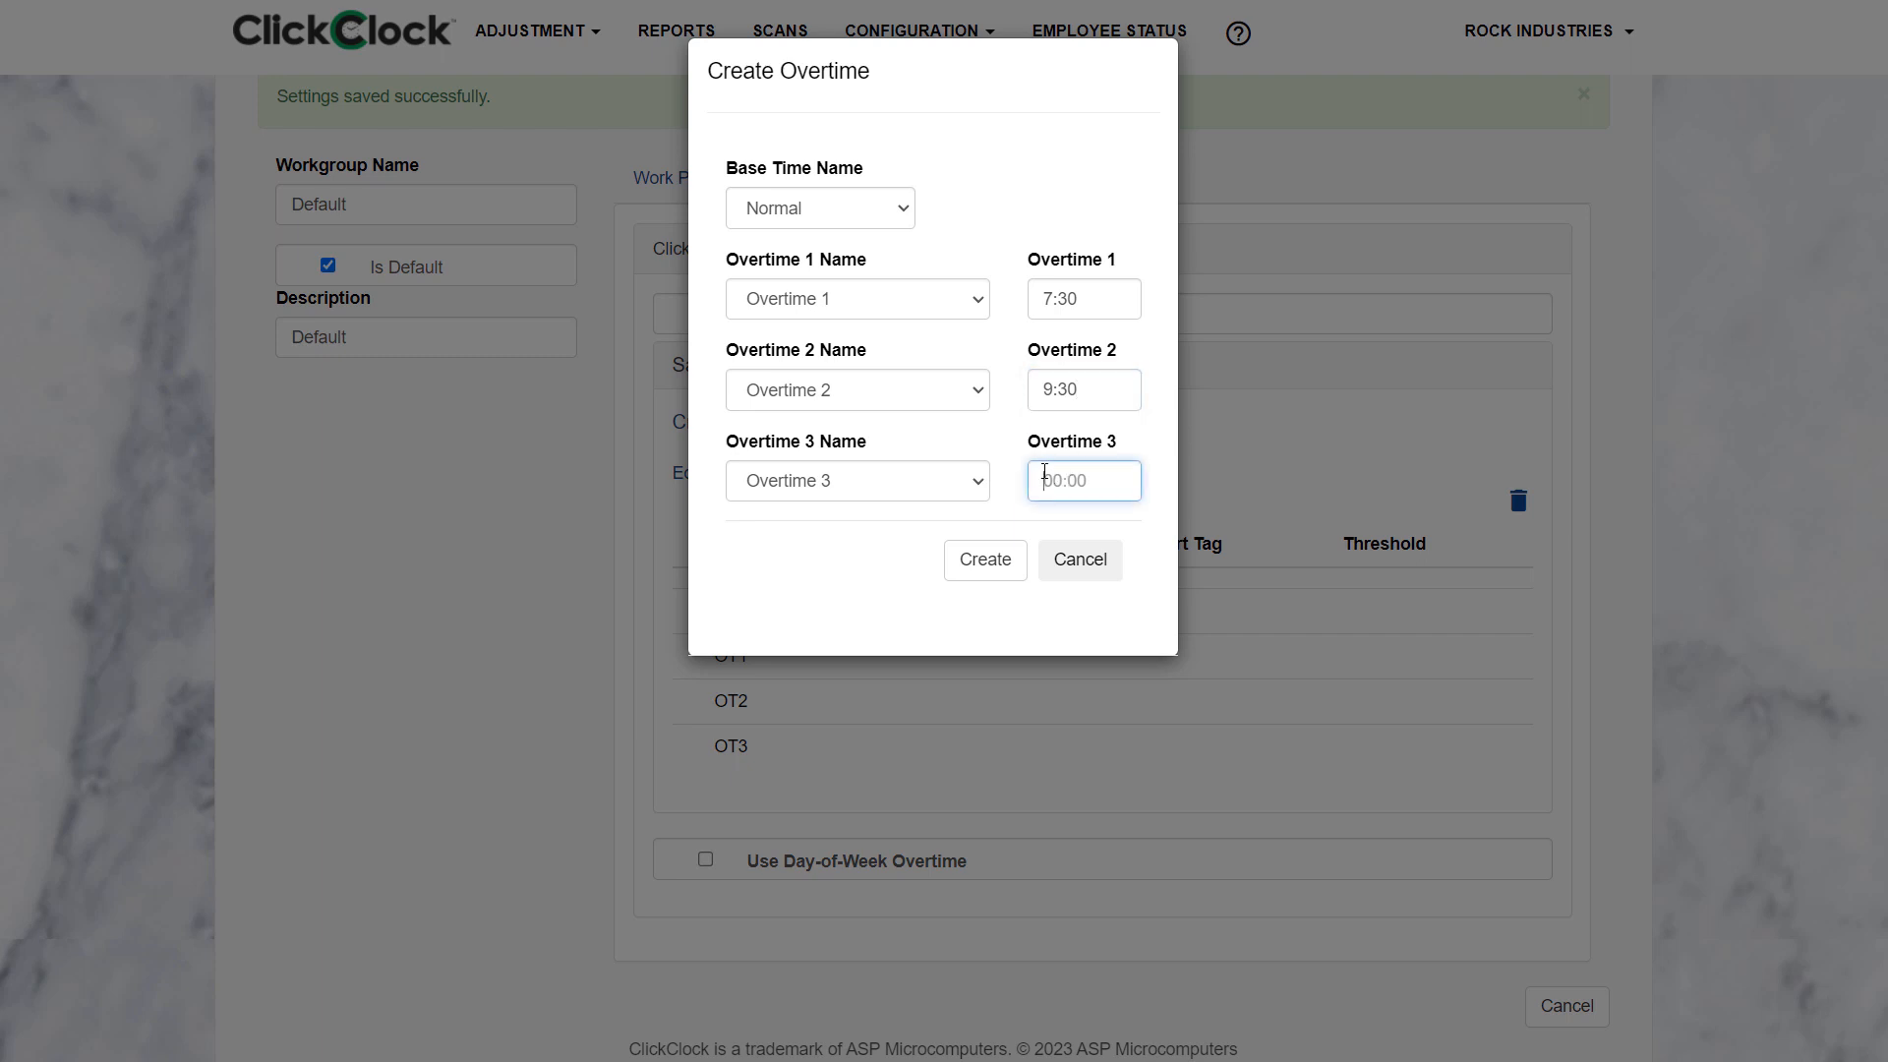
{"action": "type", "text": "11:30"}
{"action": "left_click", "coordinate": [986, 558]}
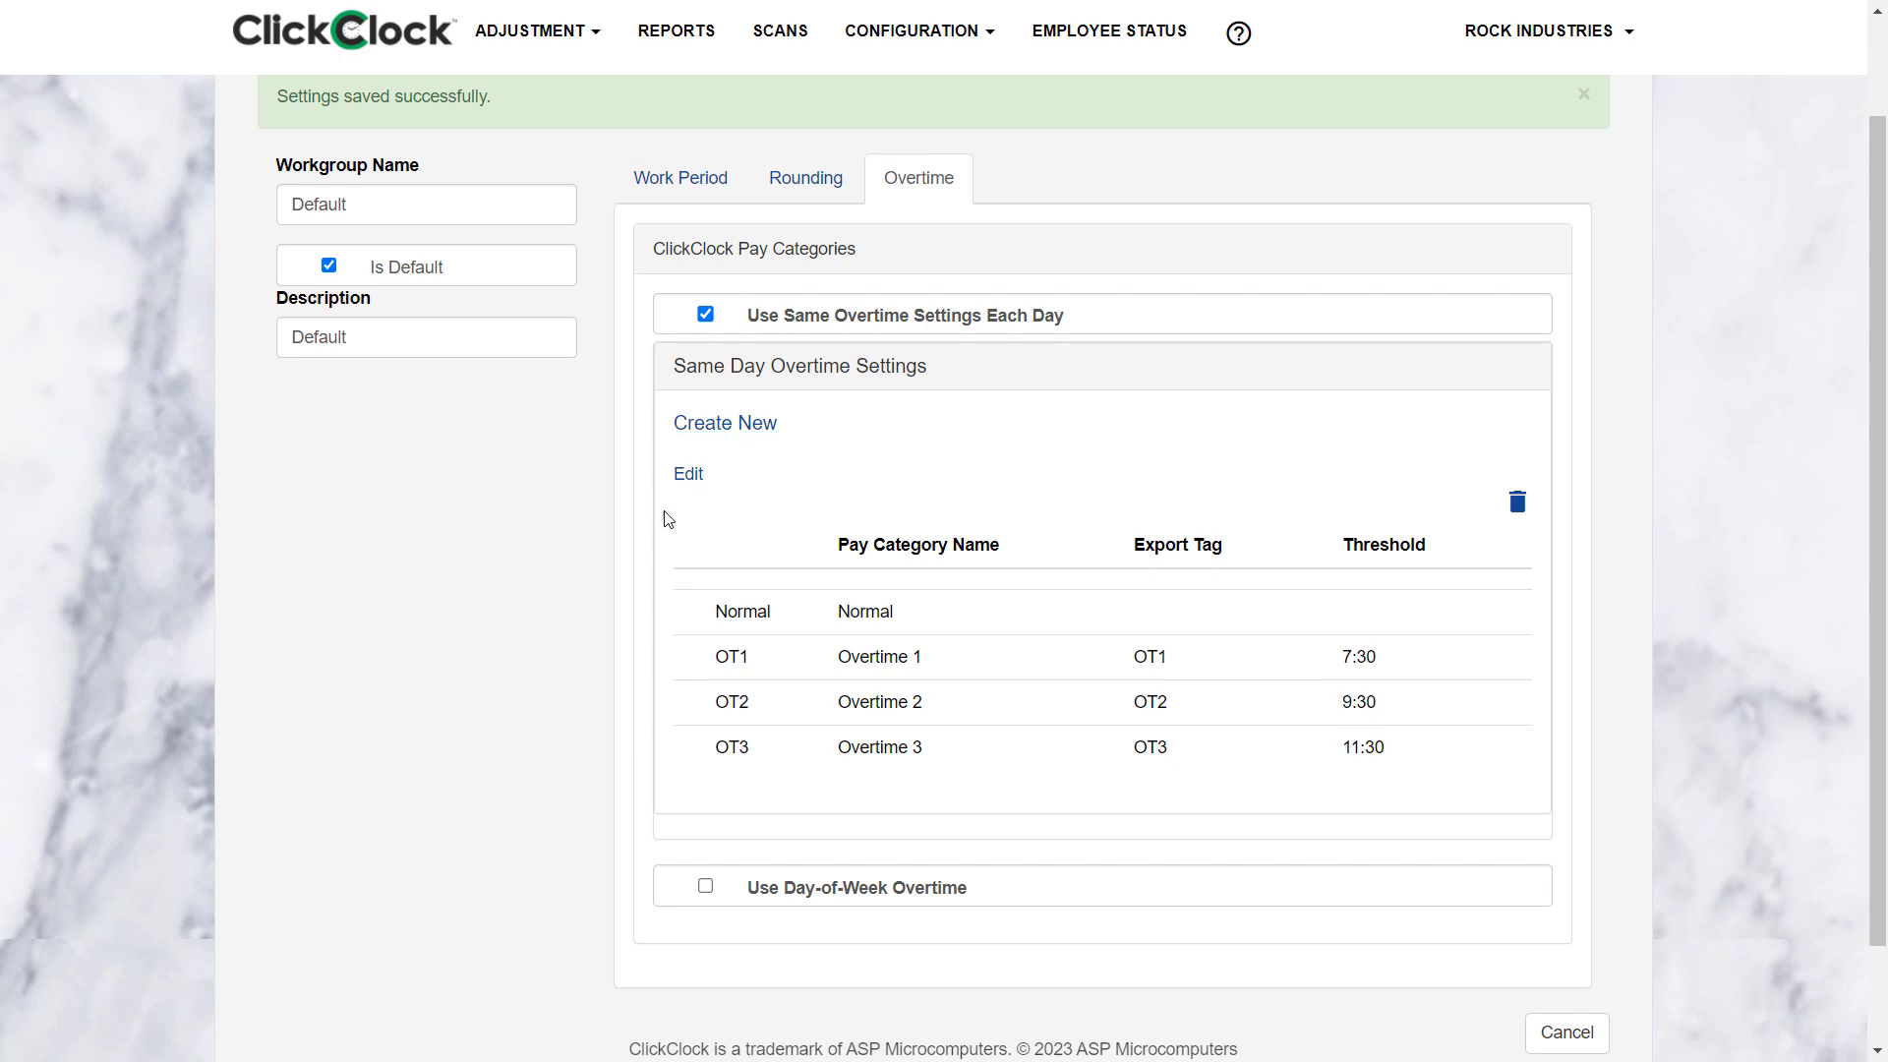
Edit the same-day overtime setting to clear the Overtime 2 and Overtime 3 thresholds, and apply the update.
{"action": "left_click", "coordinate": [692, 476]}
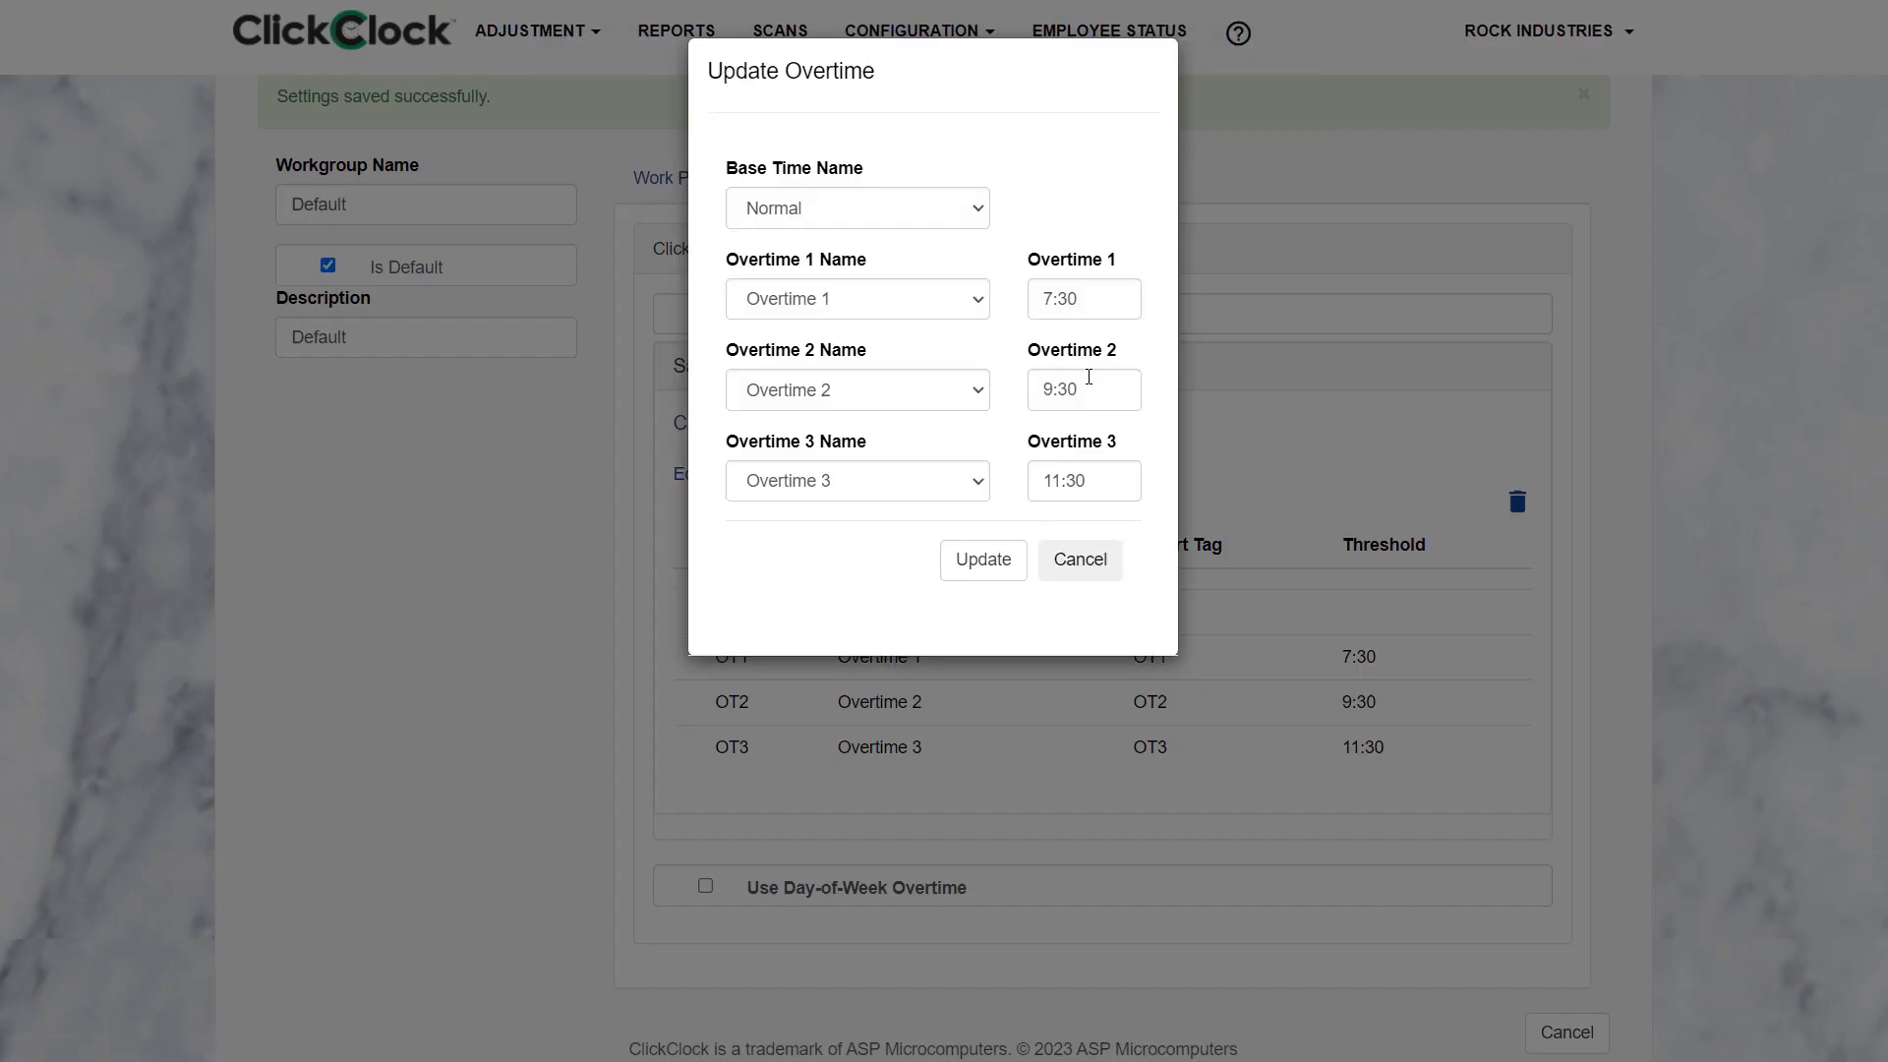
{"action": "left_click", "coordinate": [1089, 386]}
{"action": "key", "text": "BackSpace"}
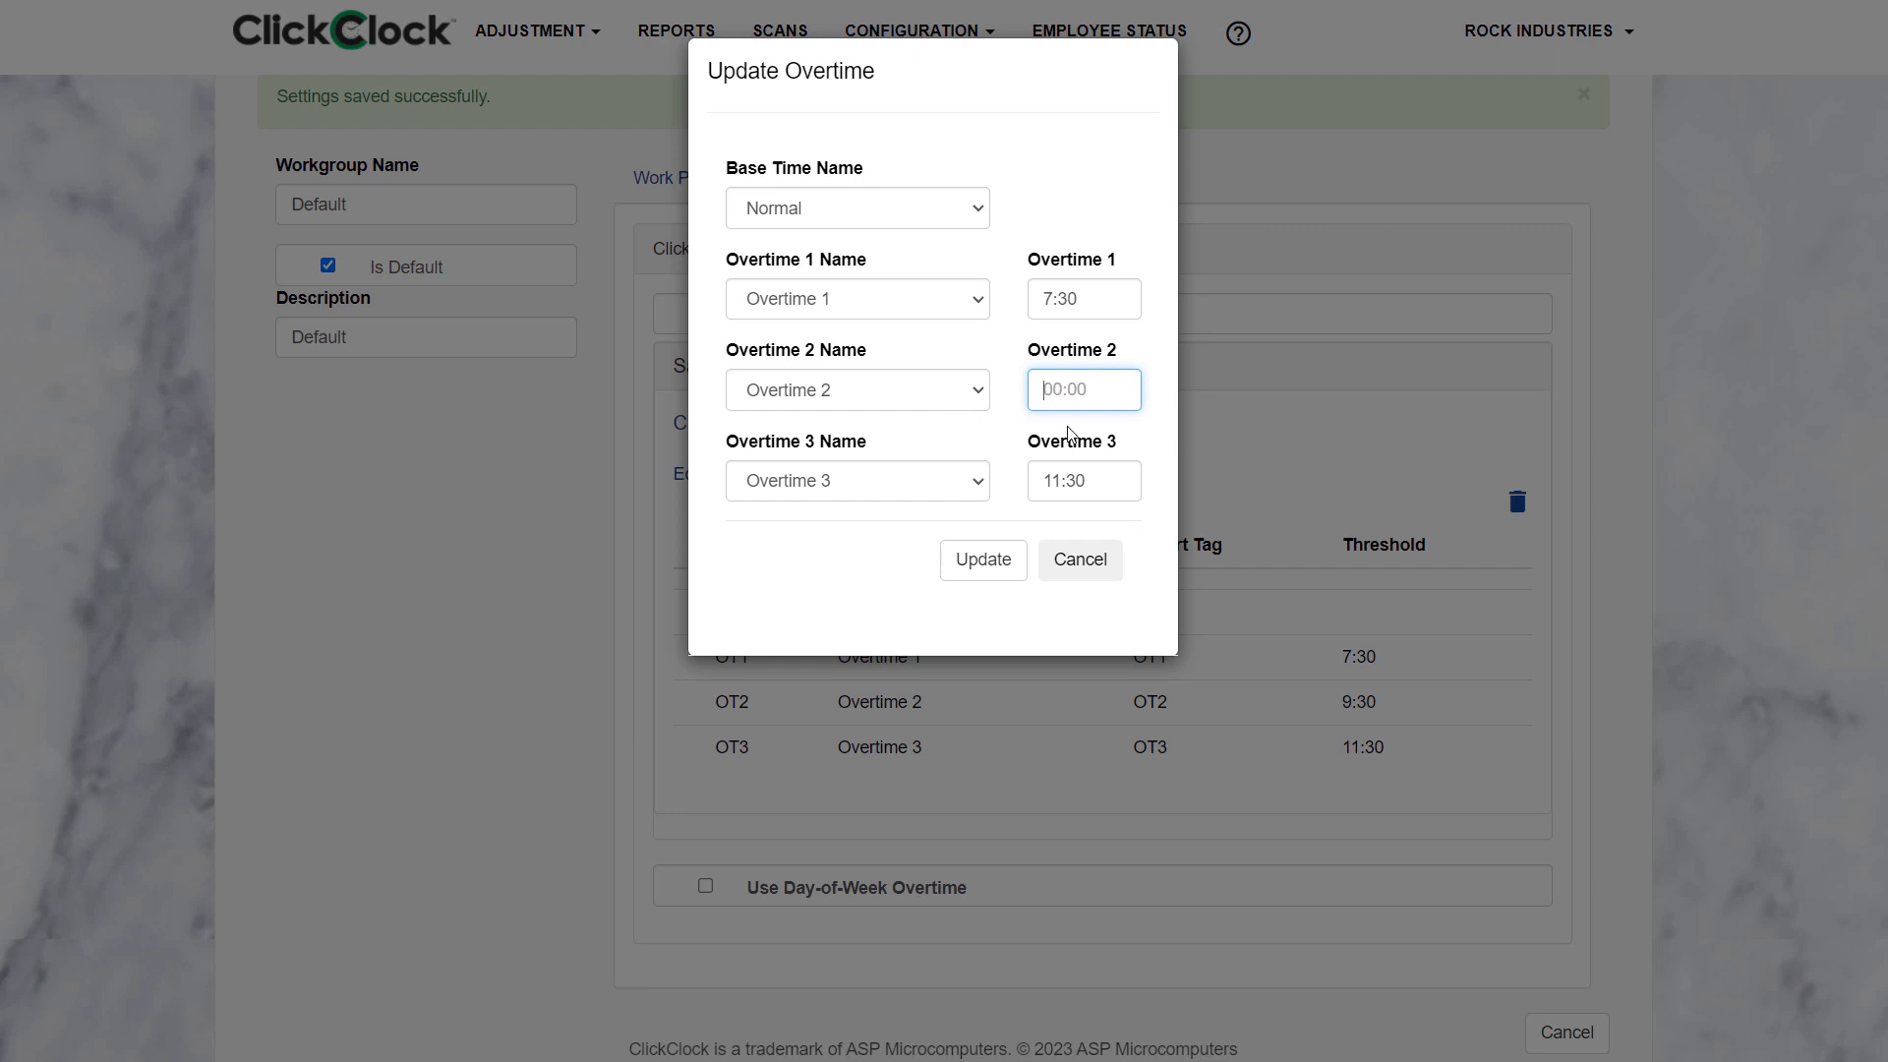
{"action": "left_click", "coordinate": [1109, 481]}
{"action": "key", "text": "BackSpace"}
{"action": "left_click", "coordinate": [983, 559]}
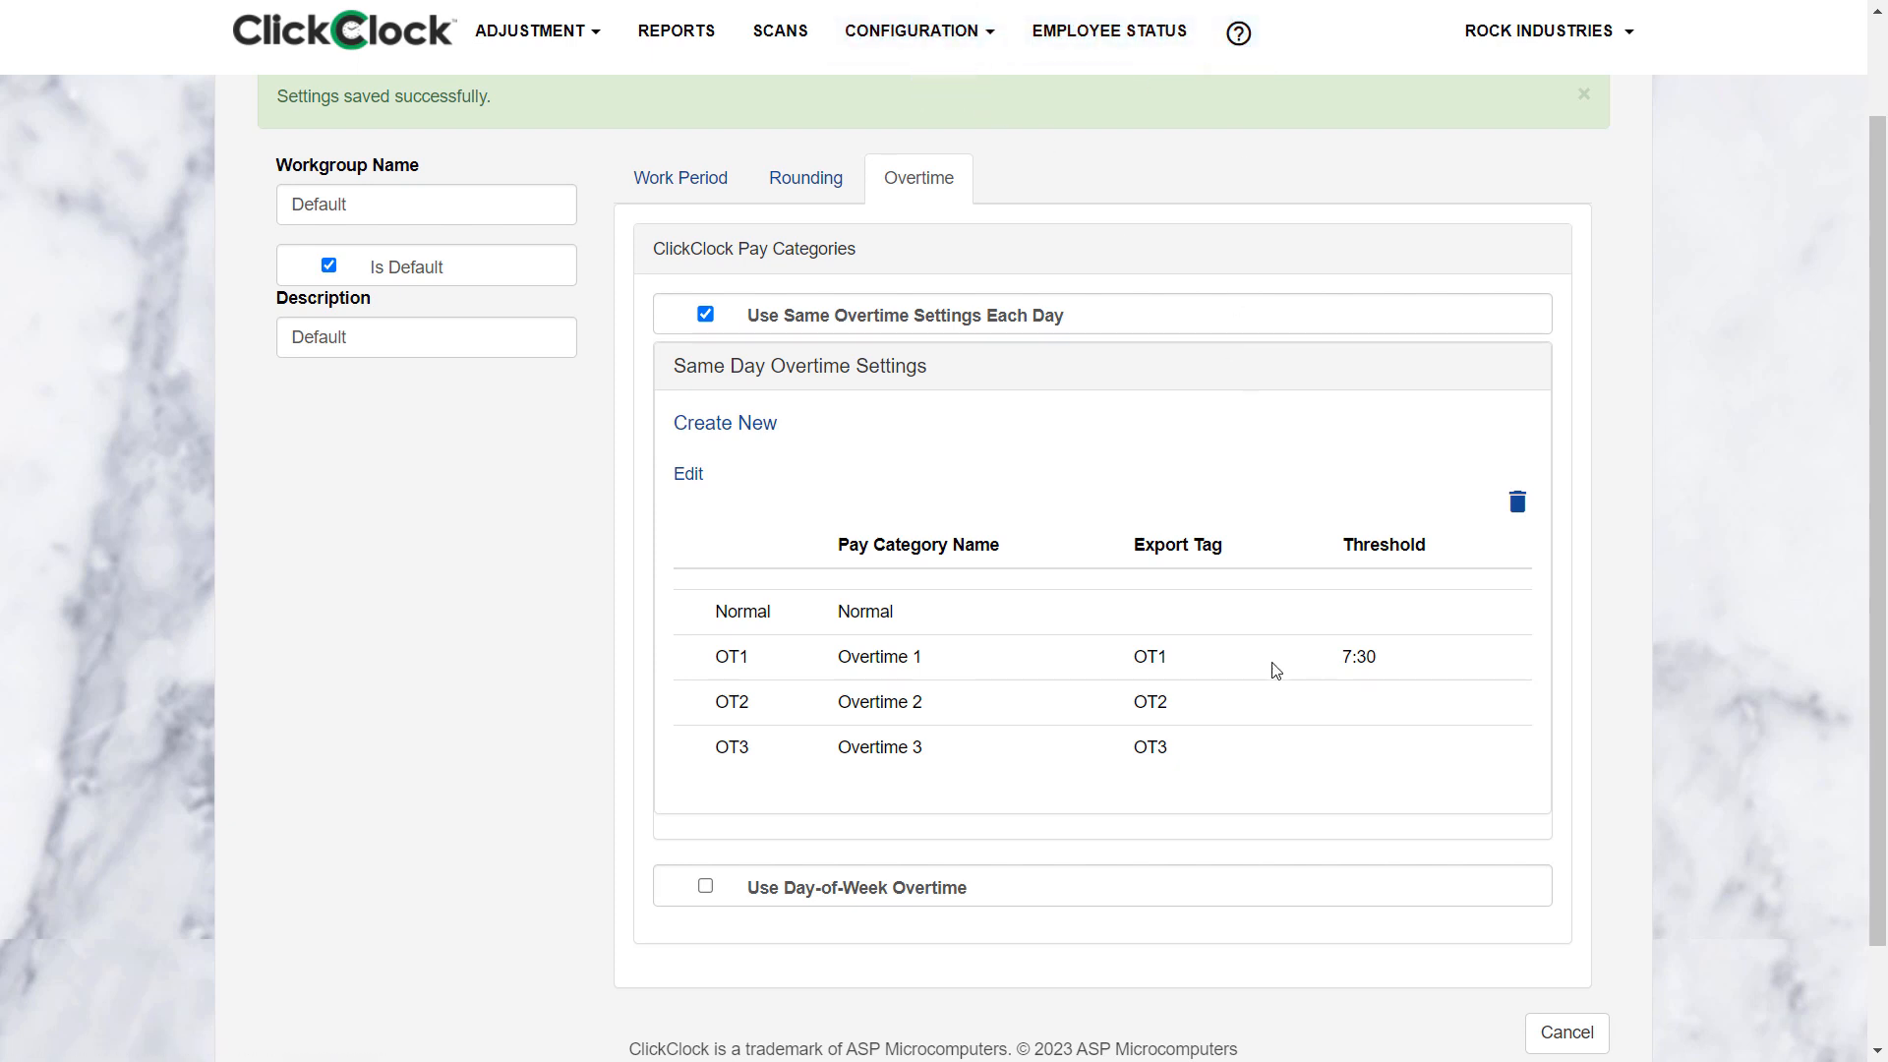
{"action": "scroll", "coordinate": [1278, 656], "scroll_direction": "down", "scroll_amount": 1}
{"action": "scroll", "coordinate": [1277, 639], "scroll_direction": "up", "scroll_amount": 2}
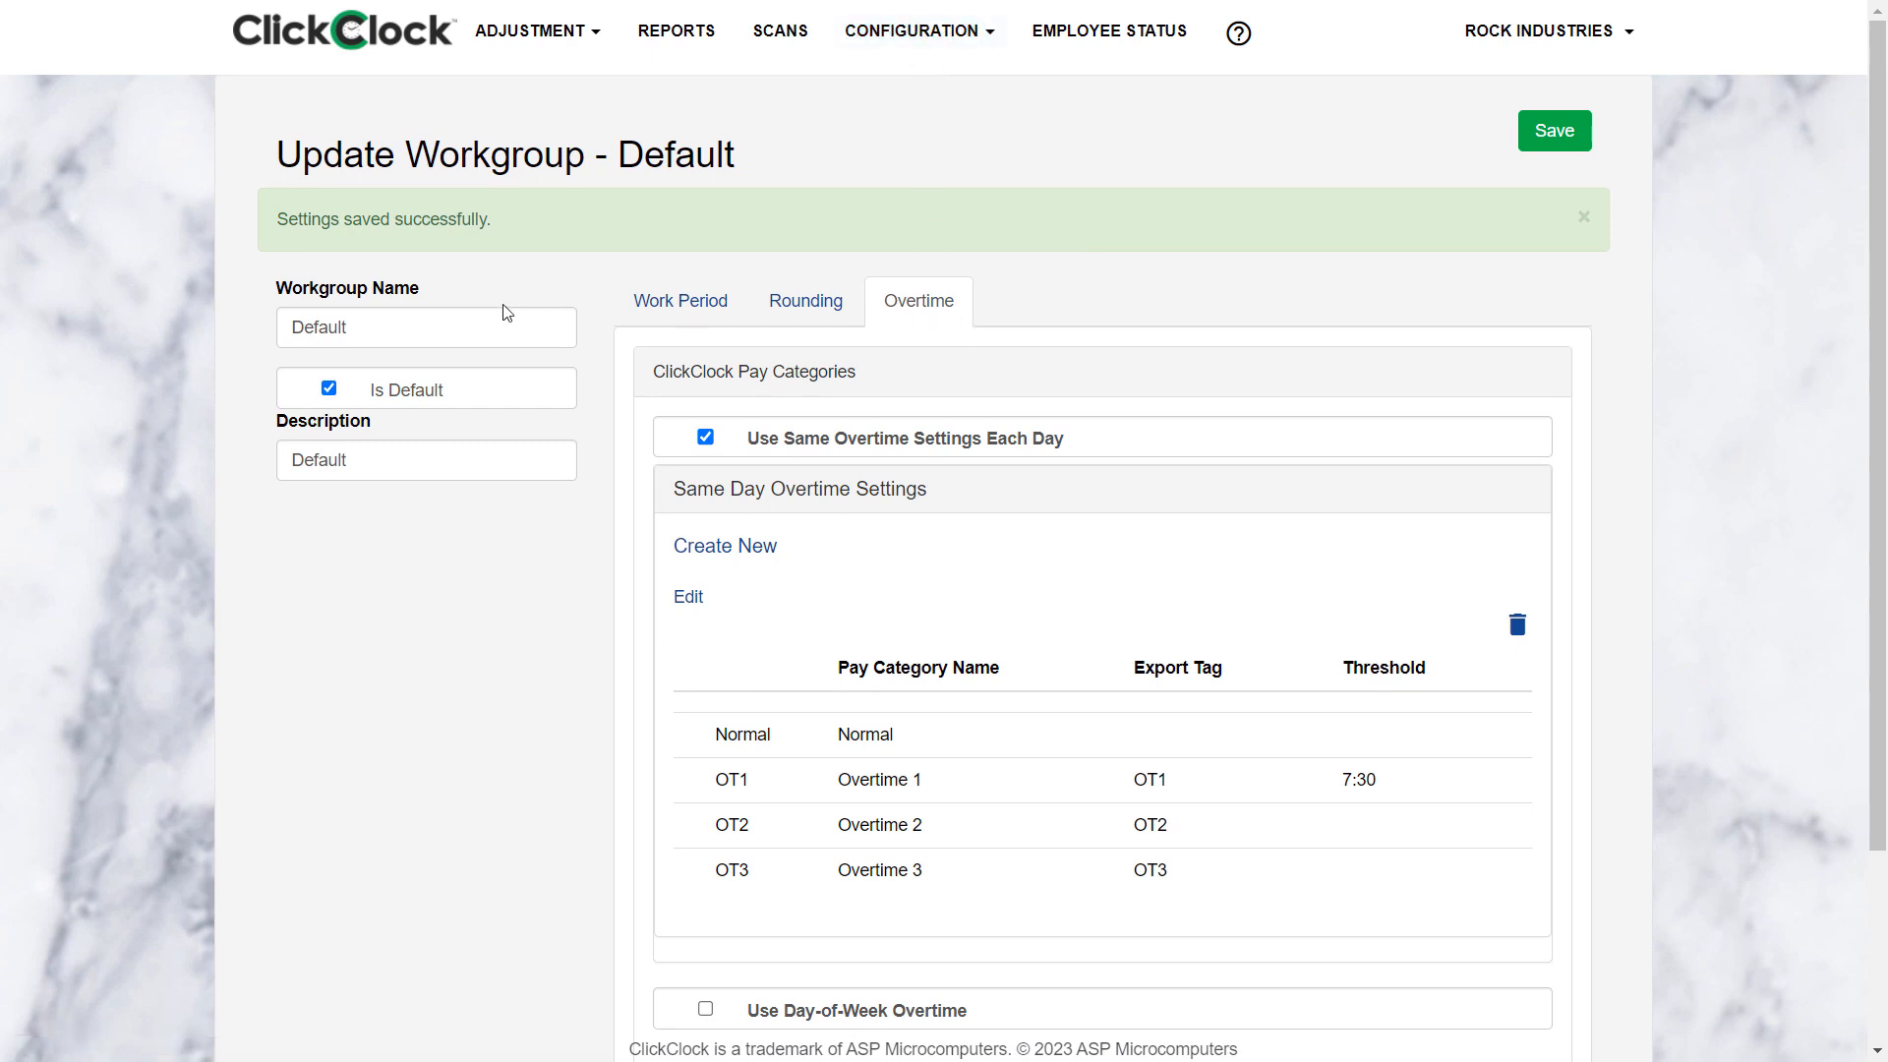
Review the configured jobs, breaks, locations and departments lists.
{"action": "left_click", "coordinate": [962, 36]}
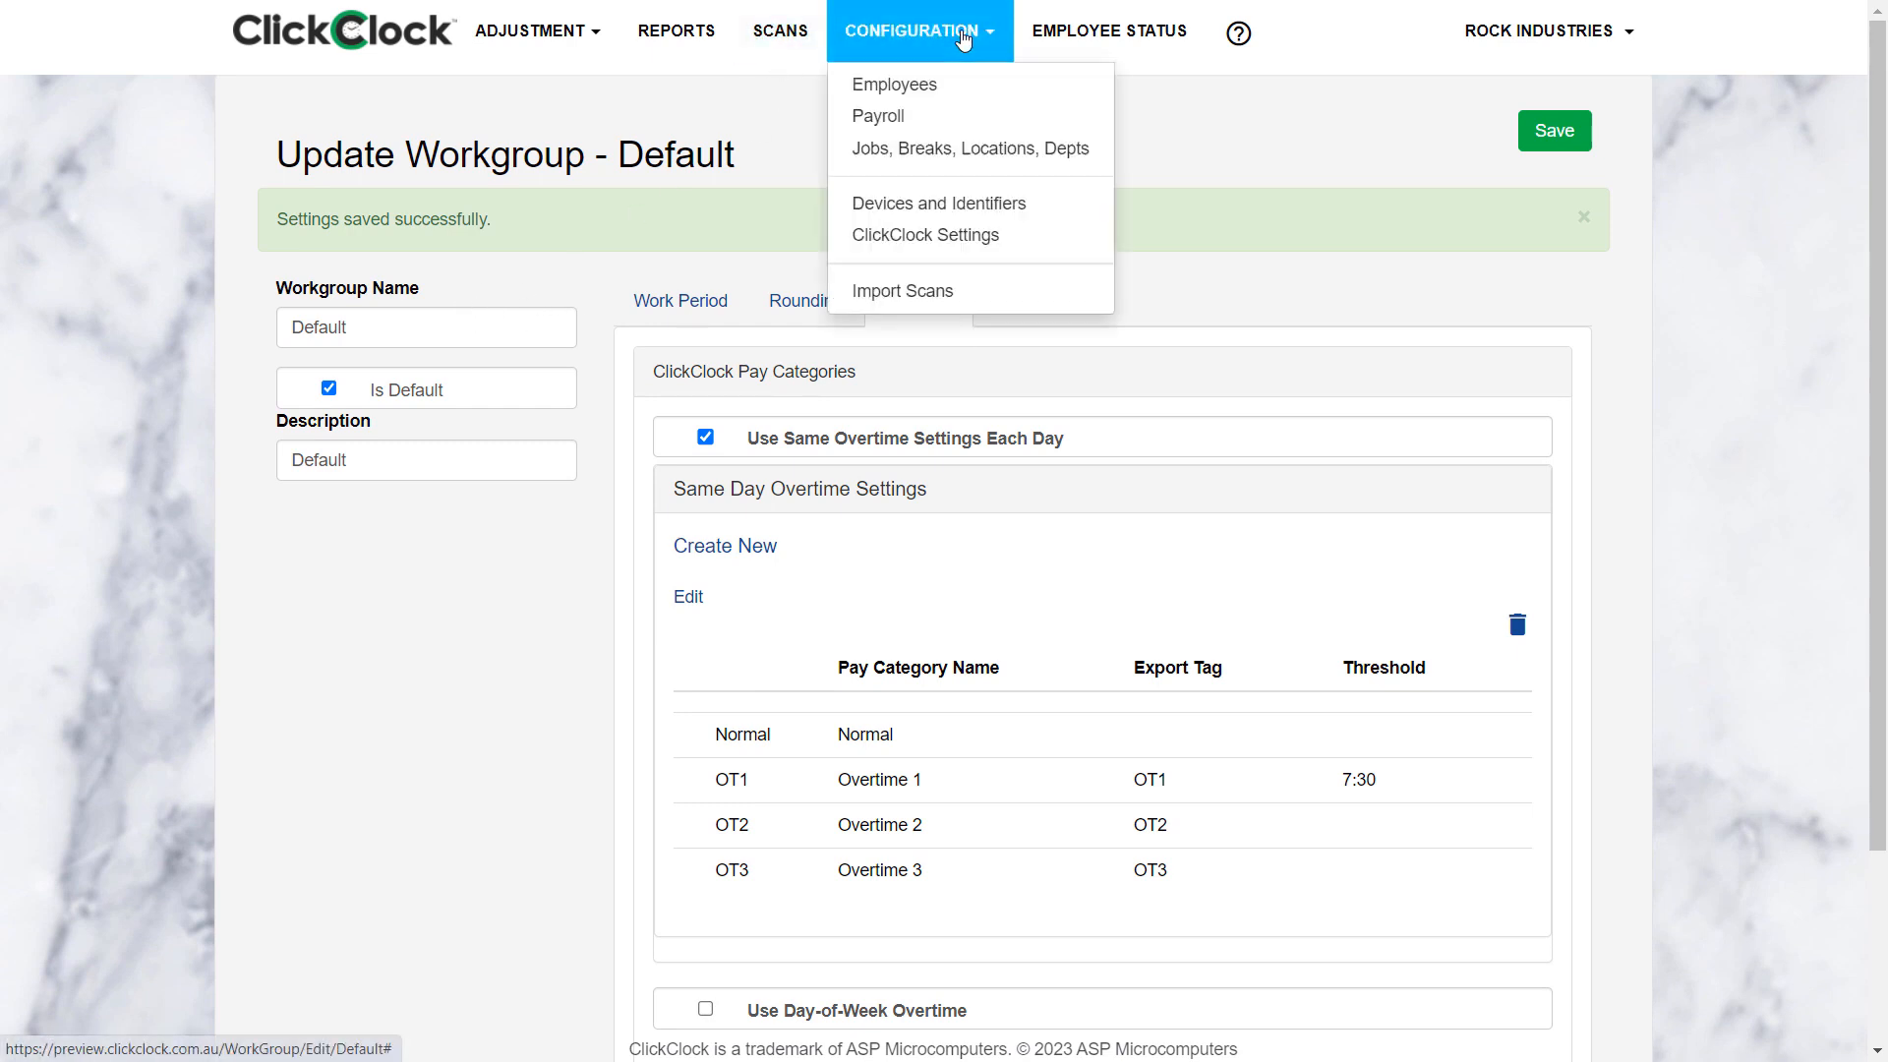
{"action": "left_click", "coordinate": [918, 150]}
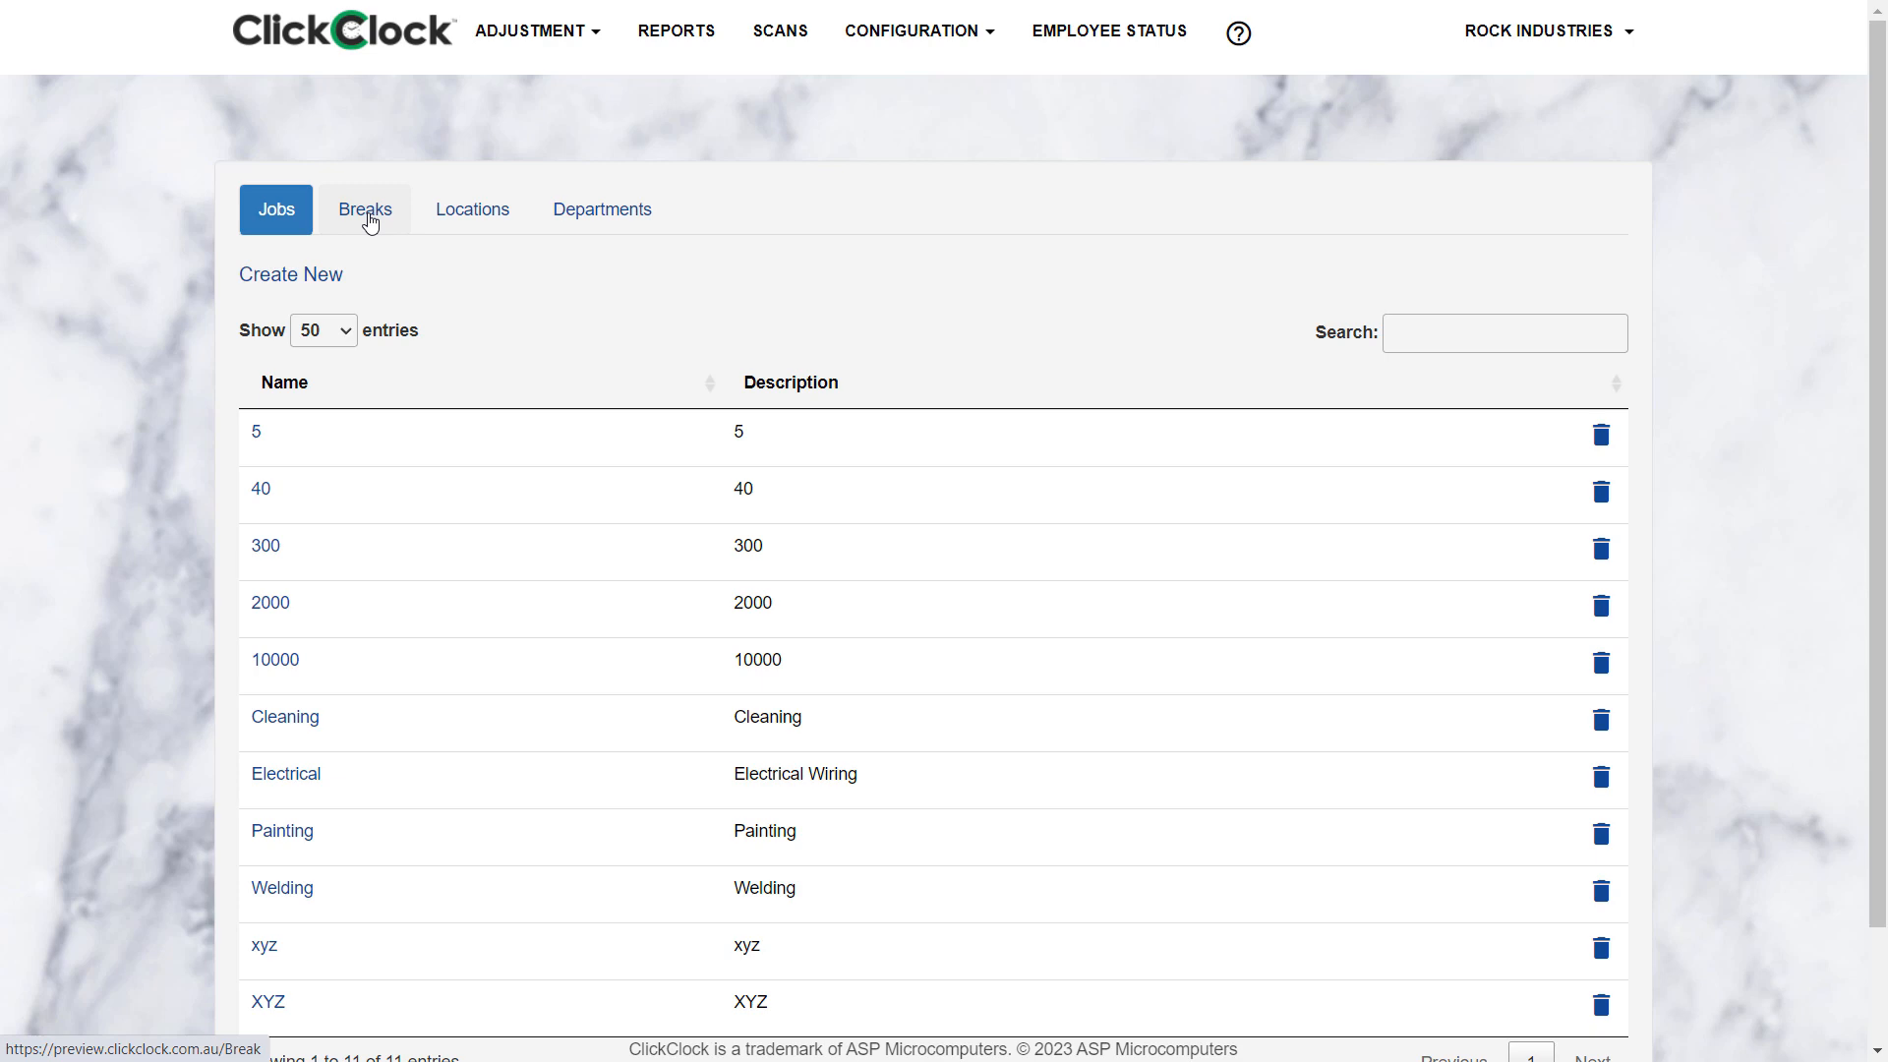
{"action": "scroll", "coordinate": [422, 629], "scroll_direction": "down", "scroll_amount": 2}
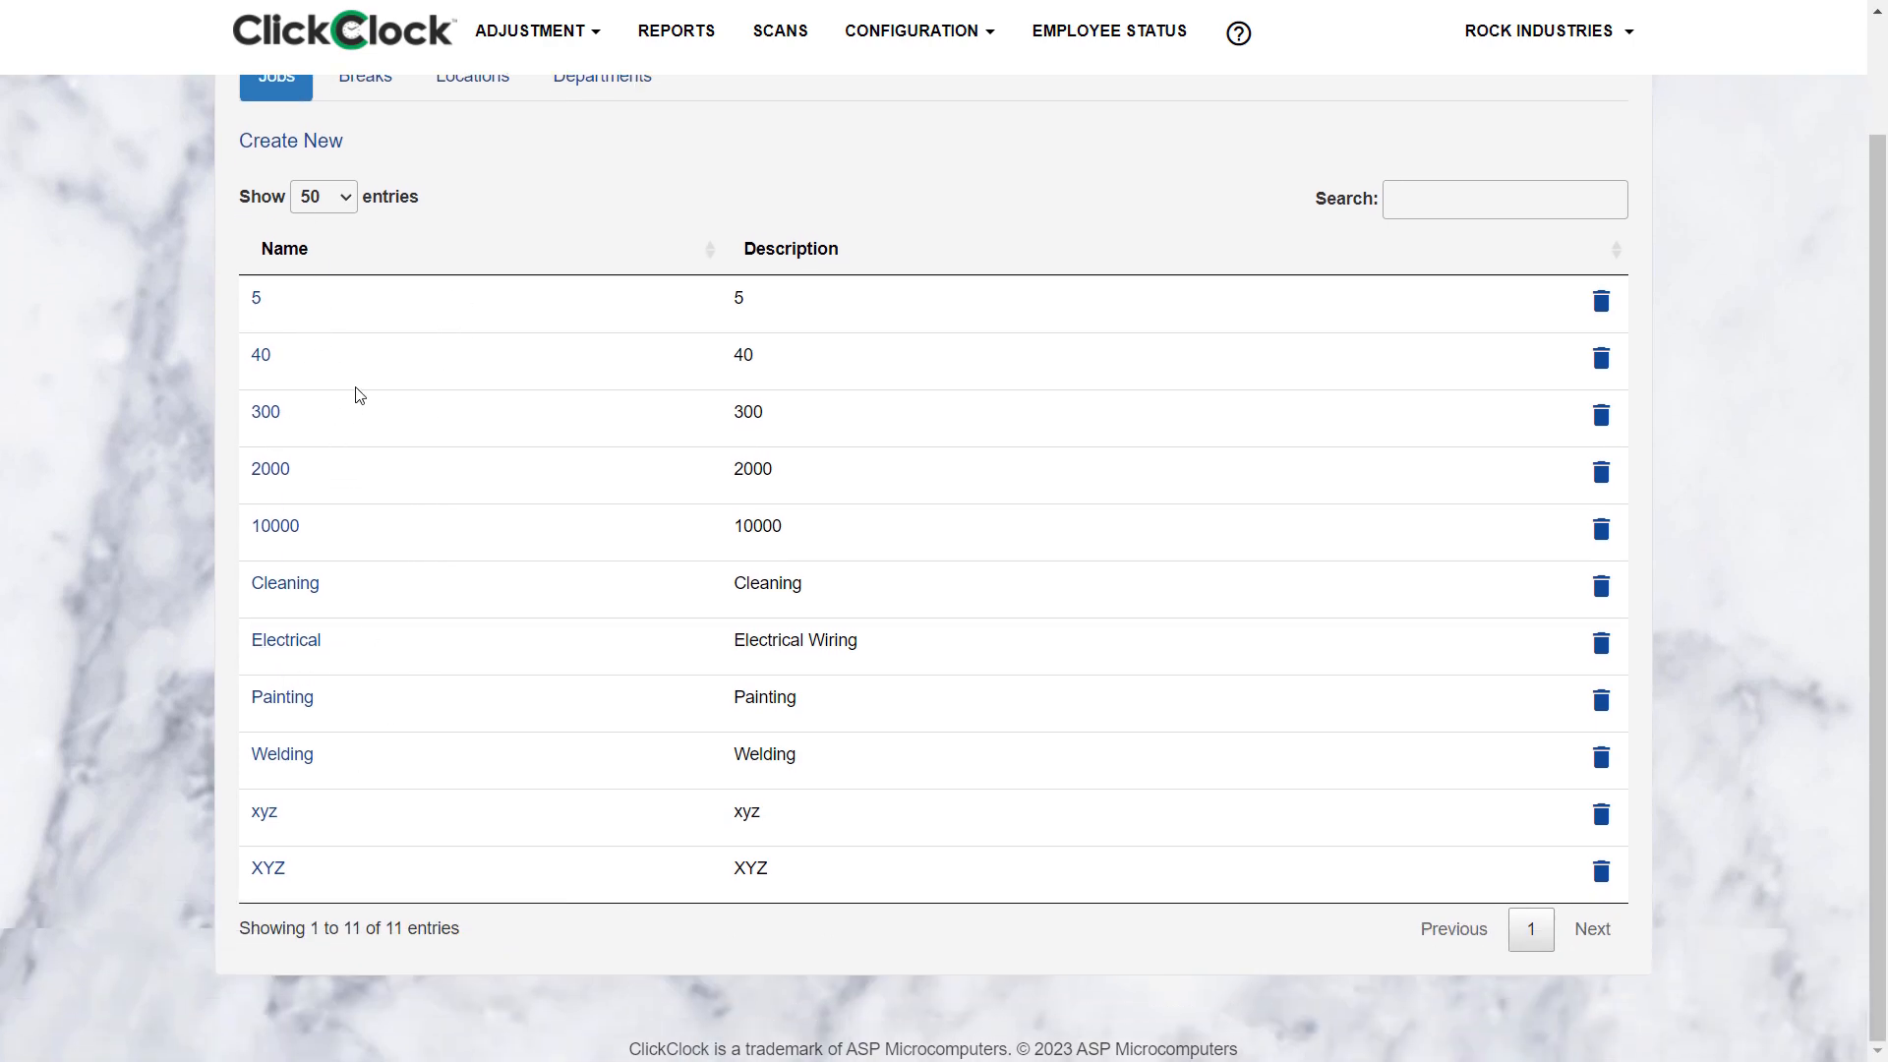
{"action": "scroll", "coordinate": [354, 408], "scroll_direction": "up", "scroll_amount": 2}
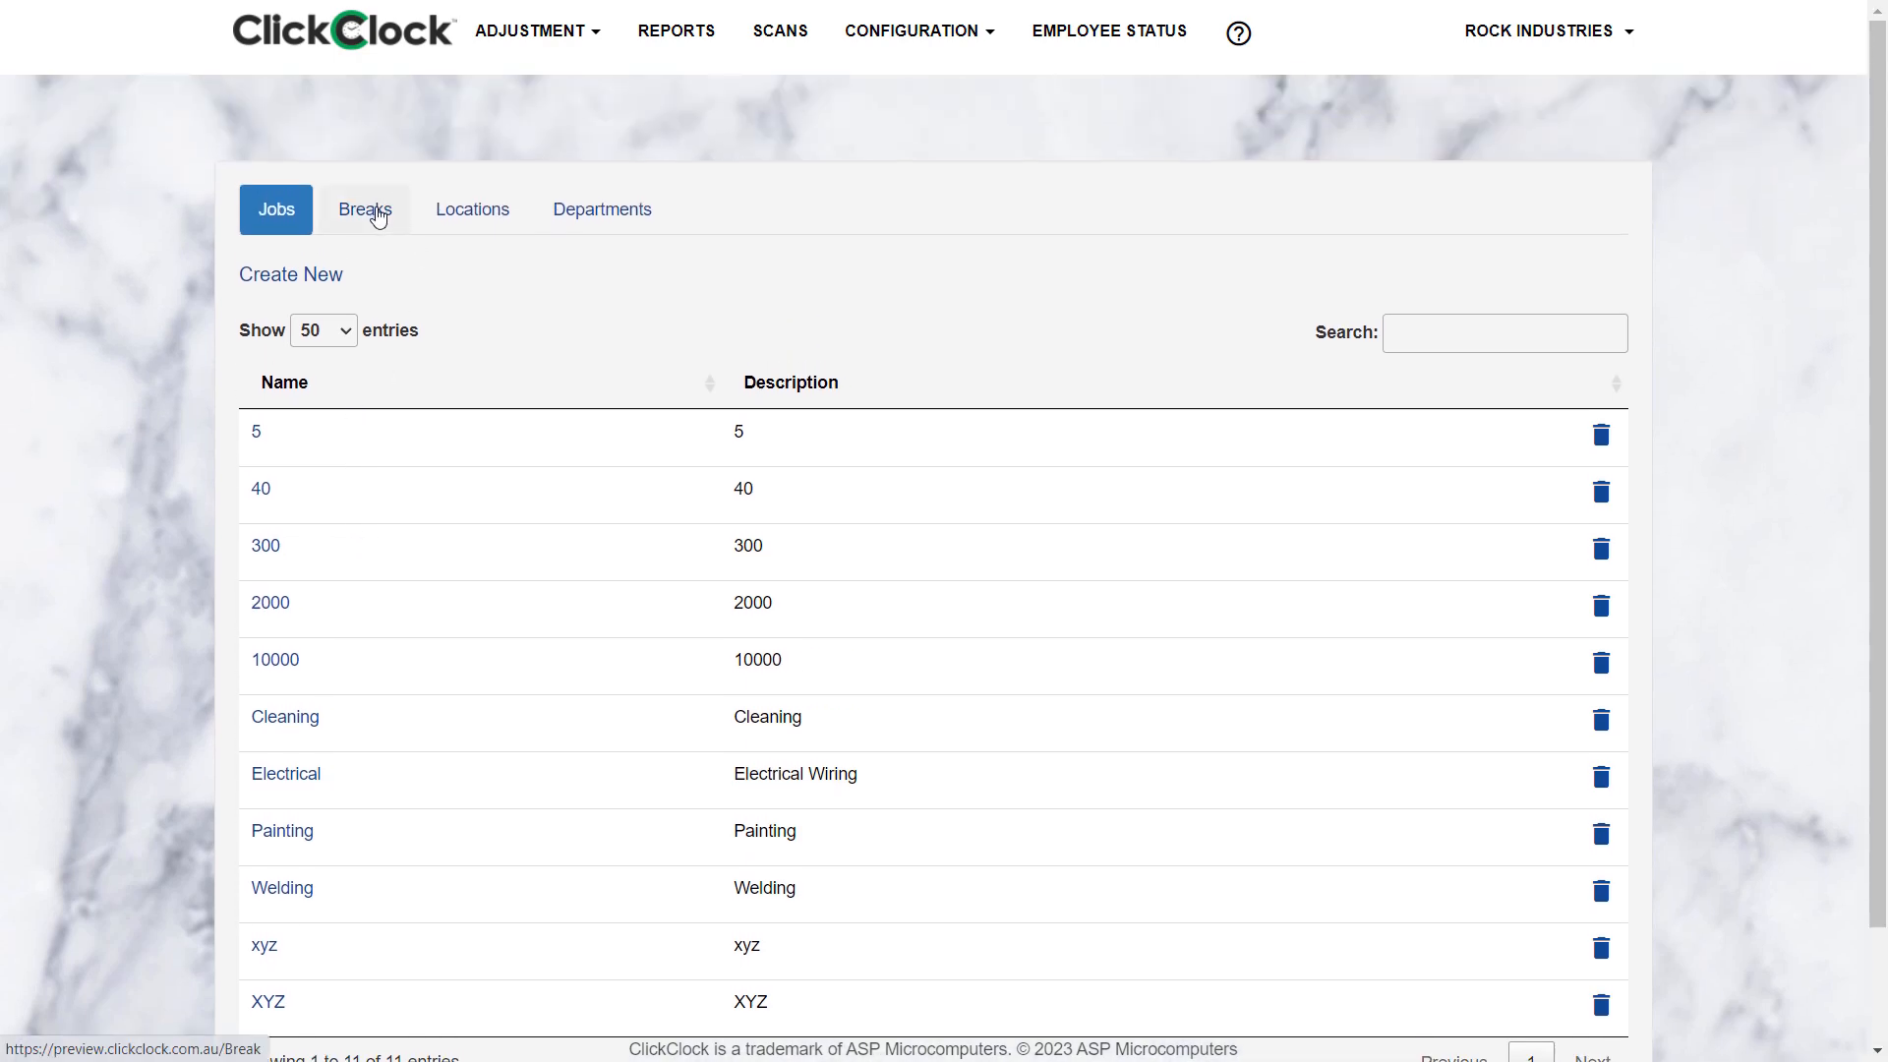
{"action": "left_click", "coordinate": [379, 217]}
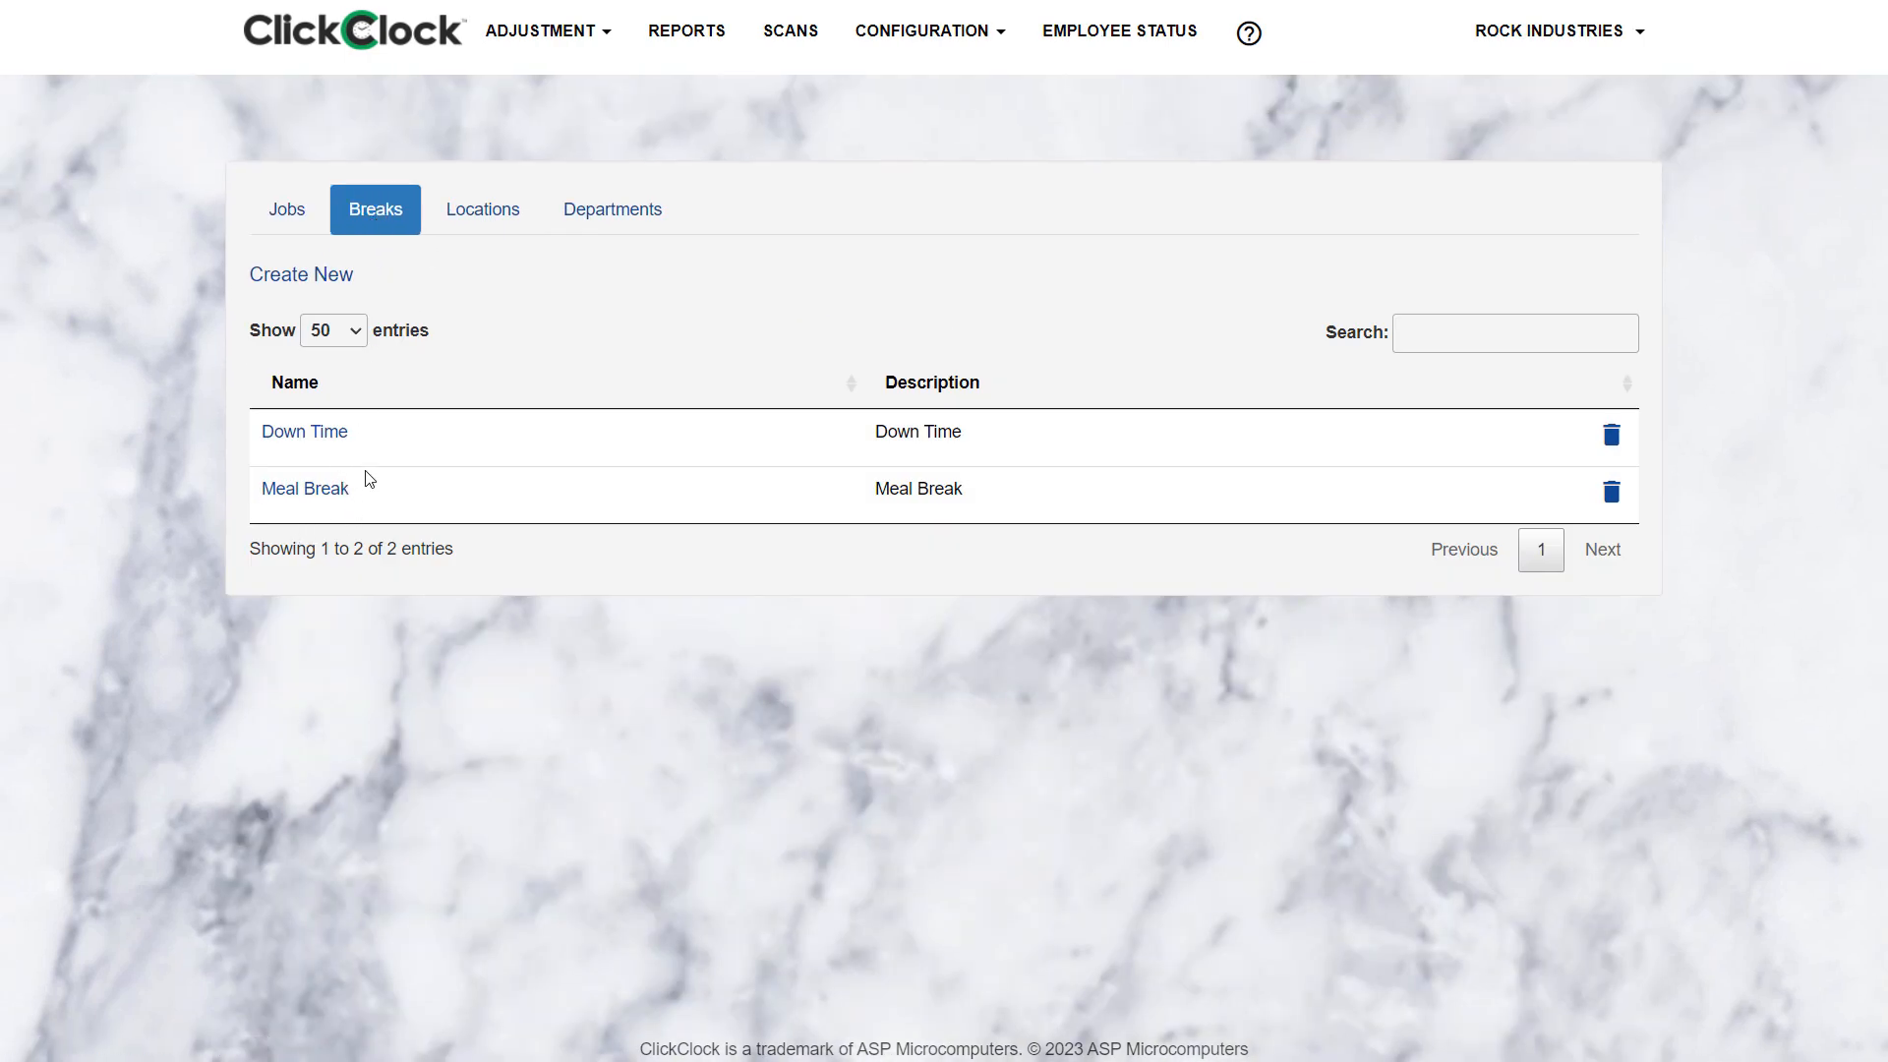
{"action": "left_click", "coordinate": [498, 211]}
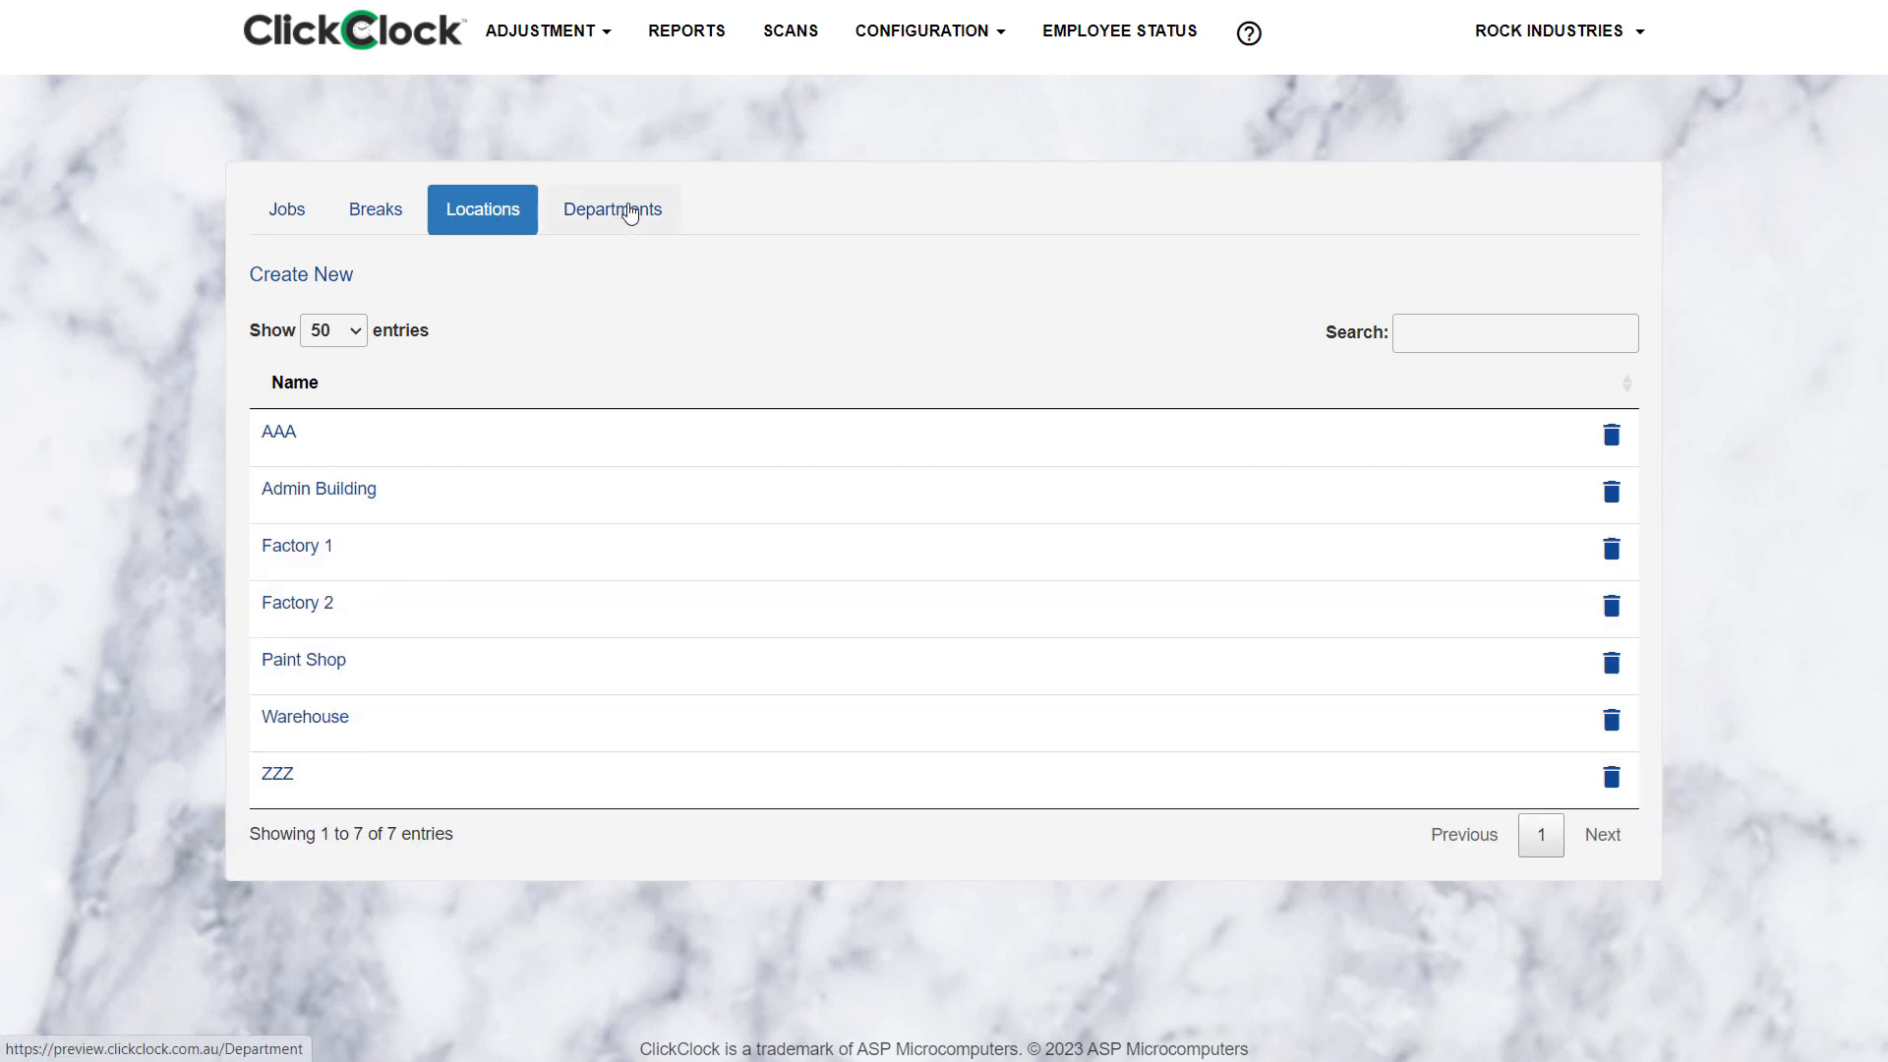
{"action": "left_click", "coordinate": [629, 212]}
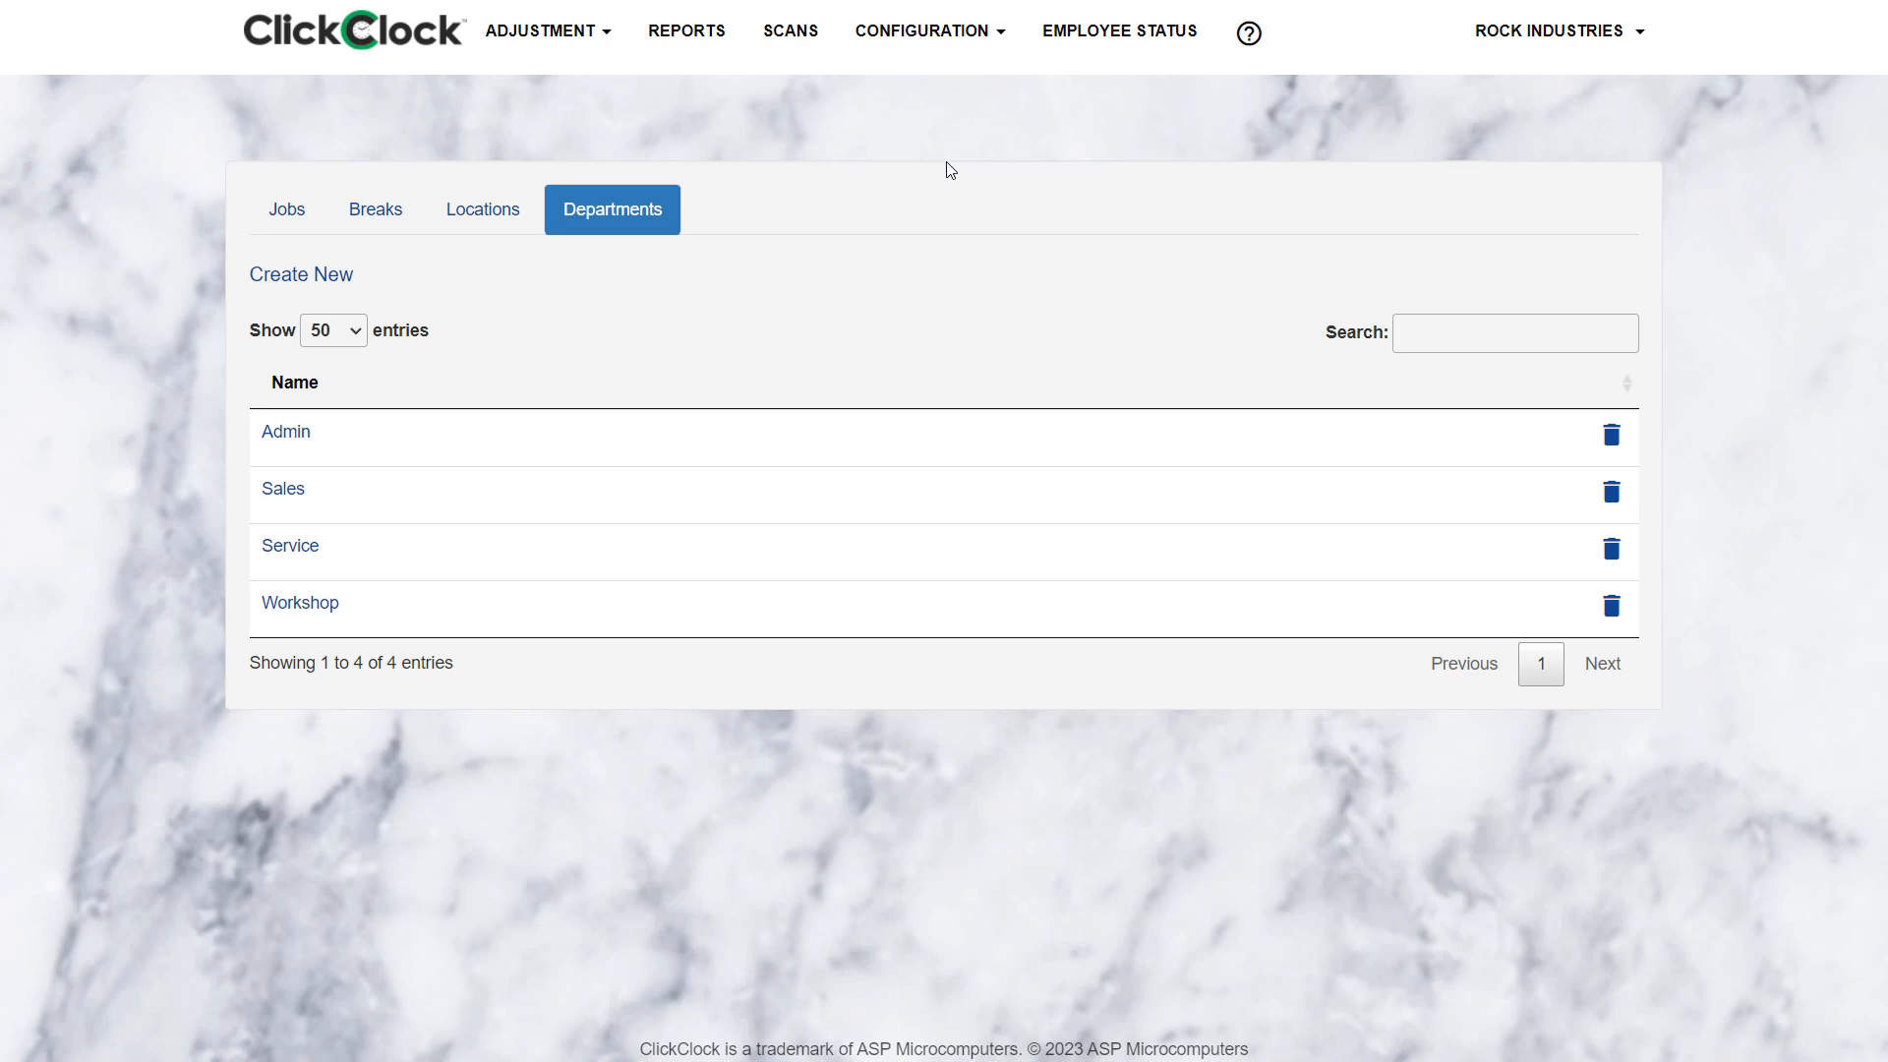
Open the devices and identifiers configuration and examine the list of connected devices.
{"action": "left_click", "coordinate": [991, 42]}
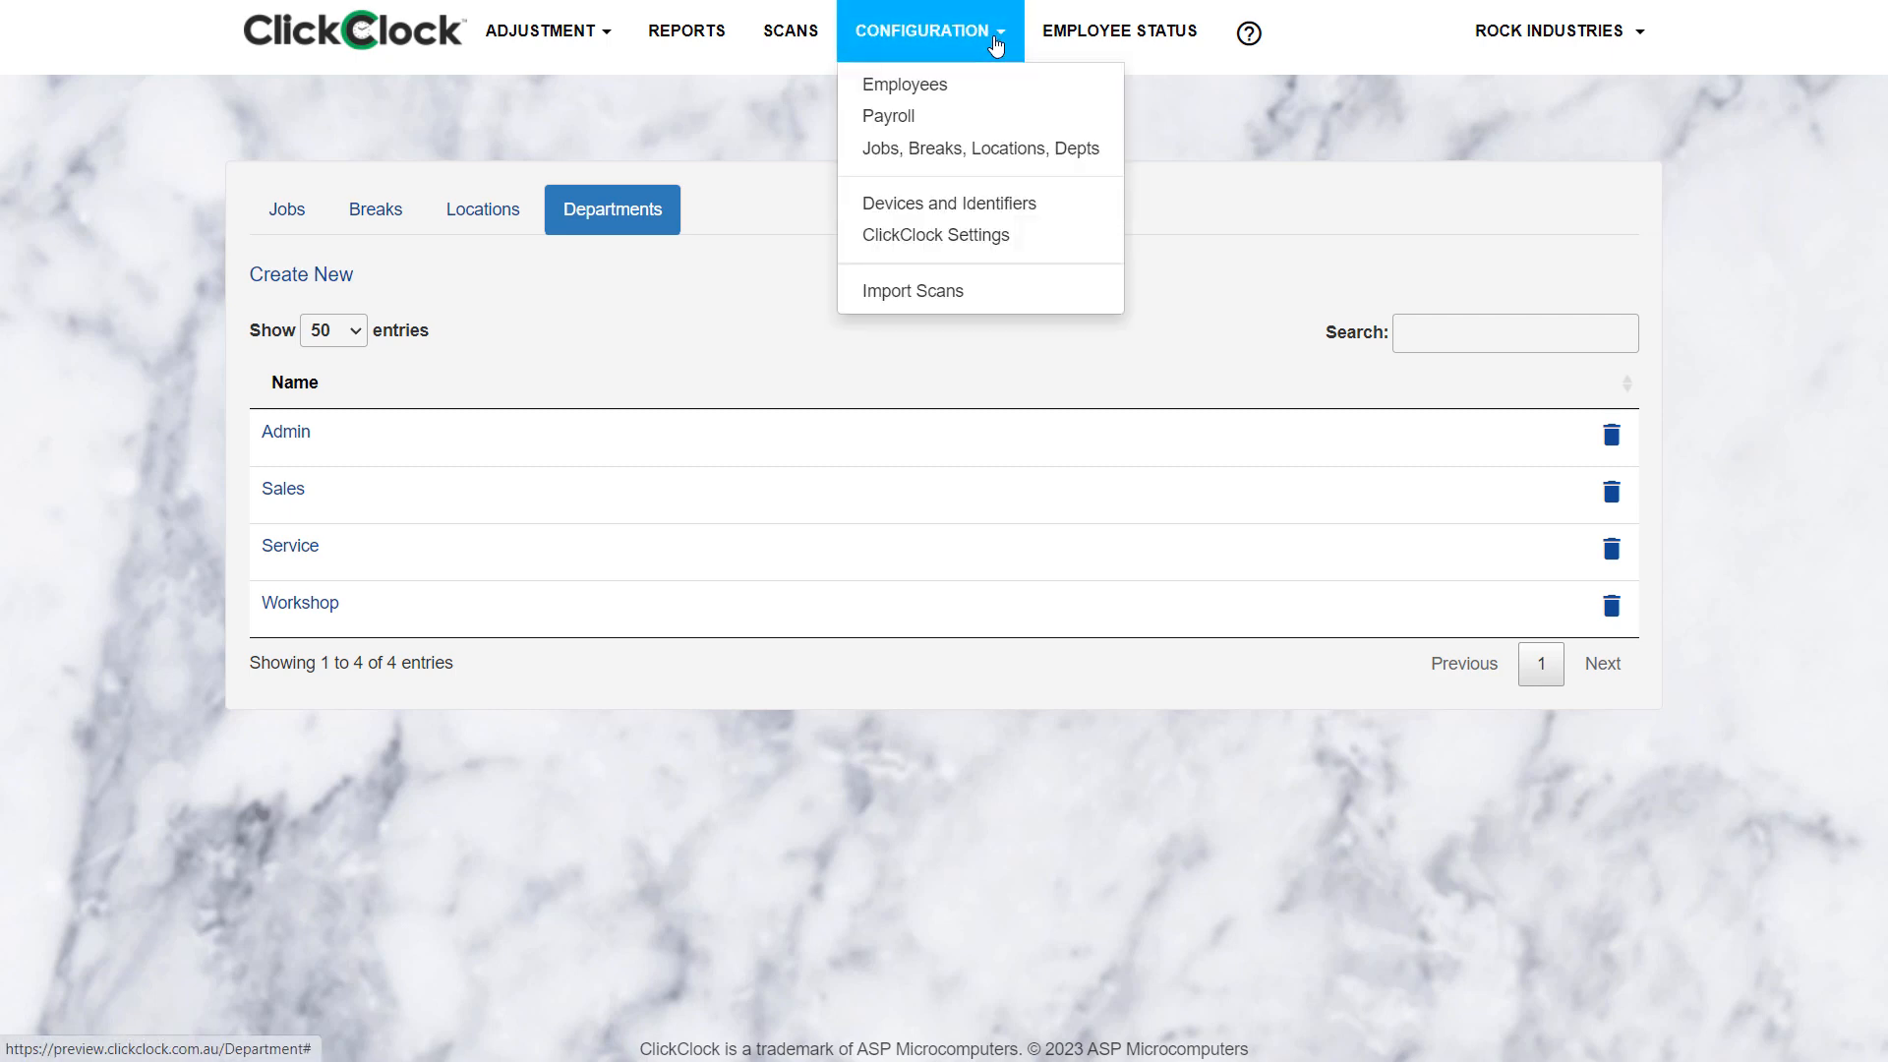
{"action": "left_click", "coordinate": [947, 208]}
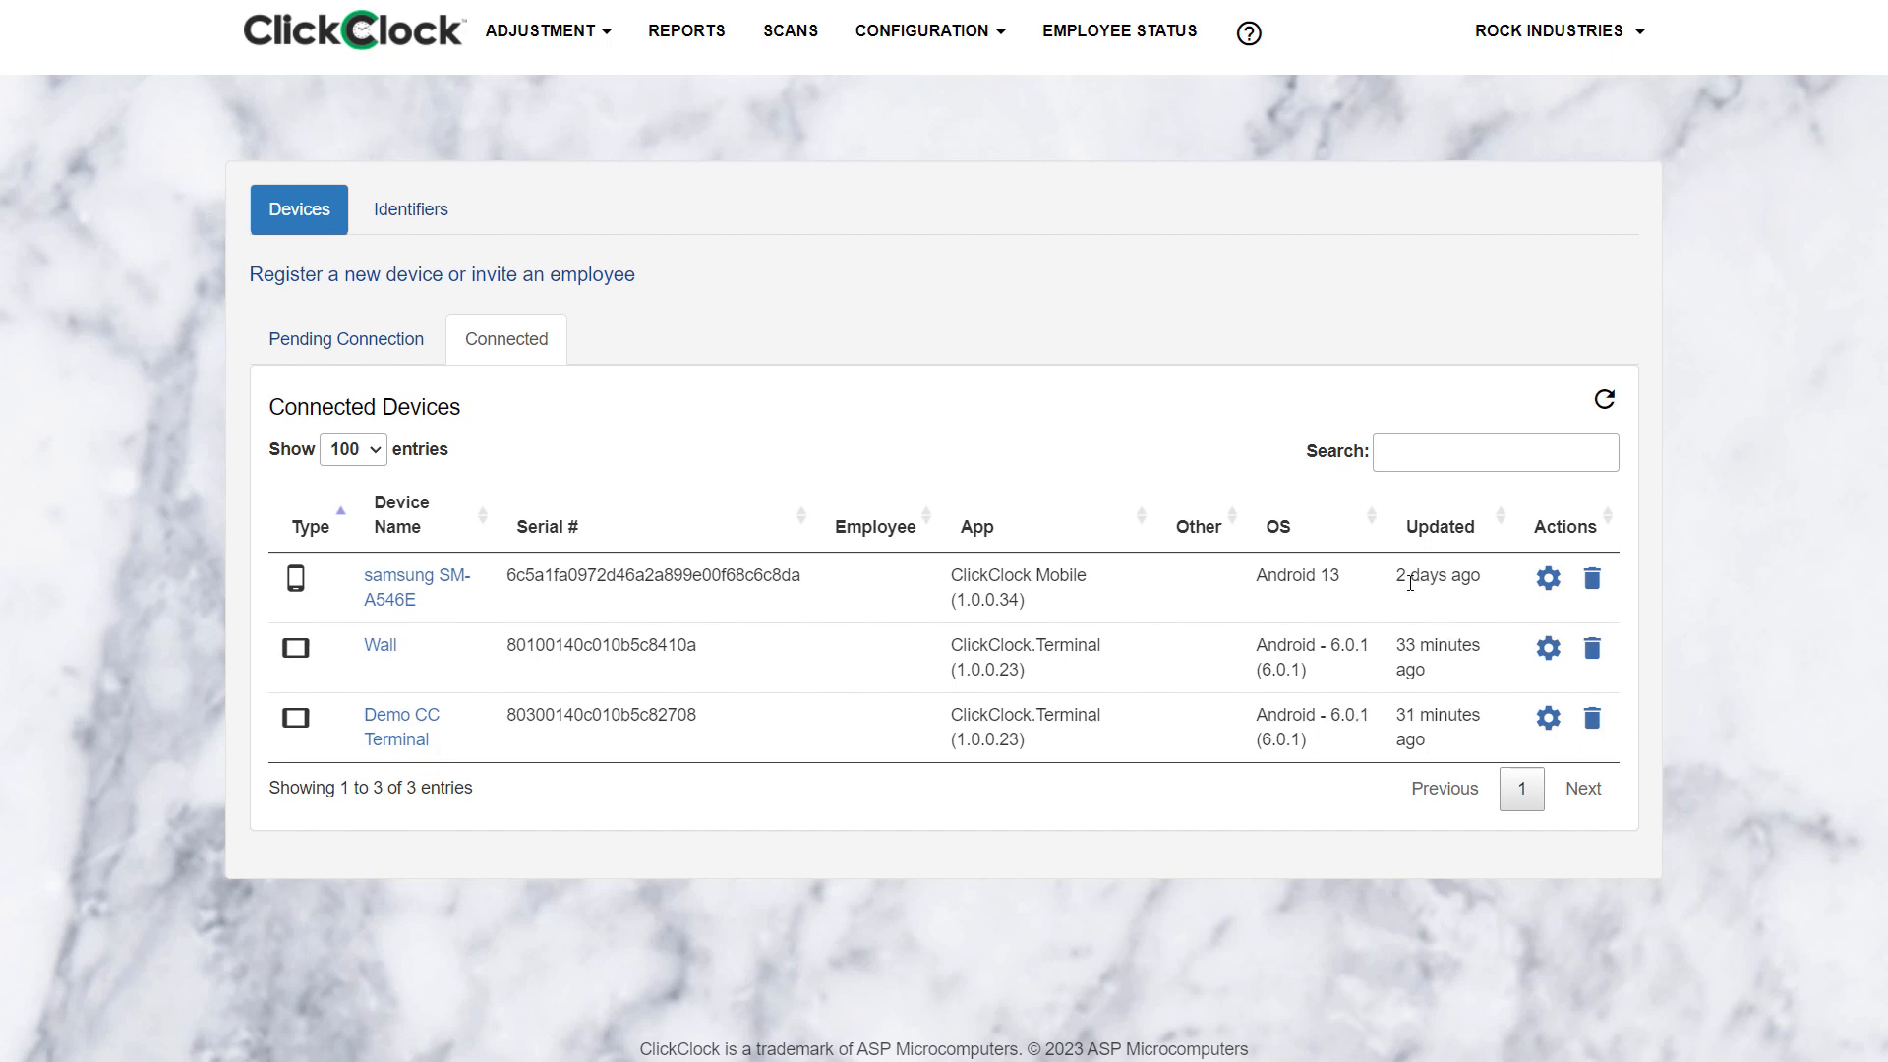
{"action": "mouse_move", "coordinate": [1410, 583]}
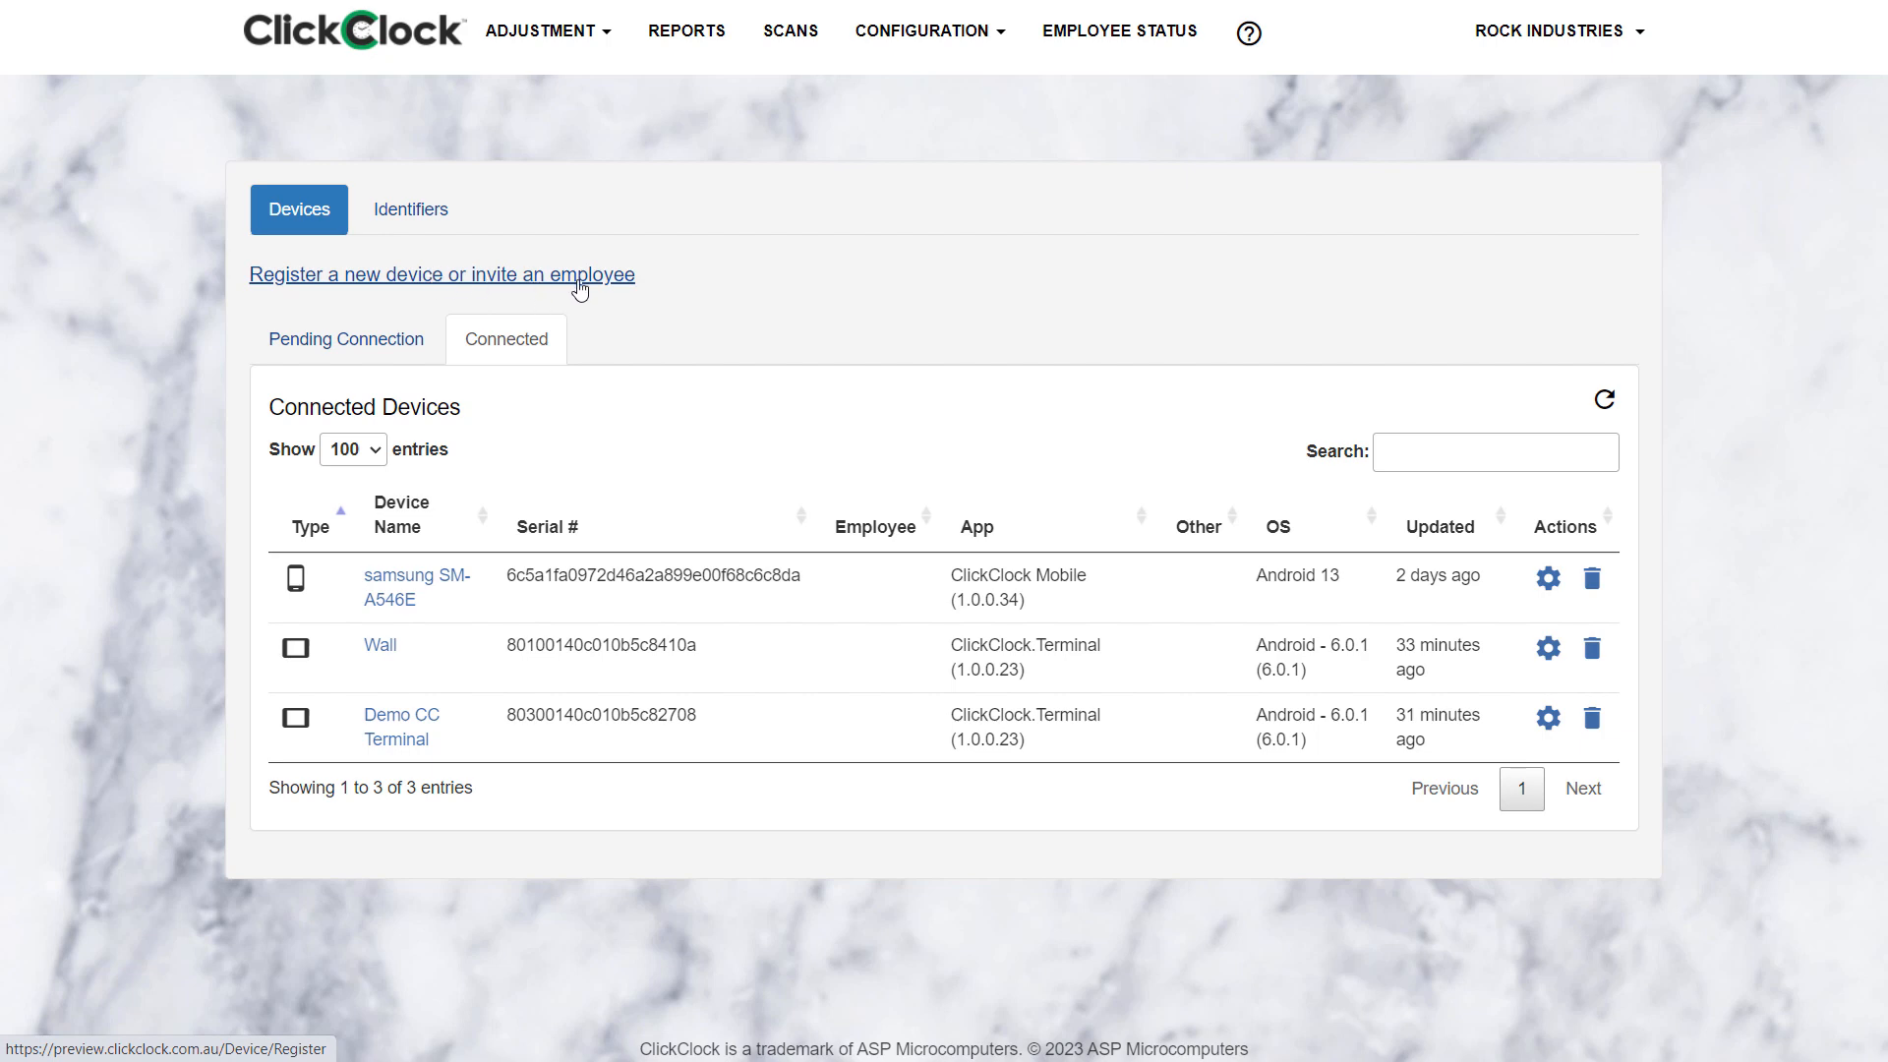
Open the ClickClock settings and change the operation mode to Normal Mode.
{"action": "left_click", "coordinate": [1004, 42]}
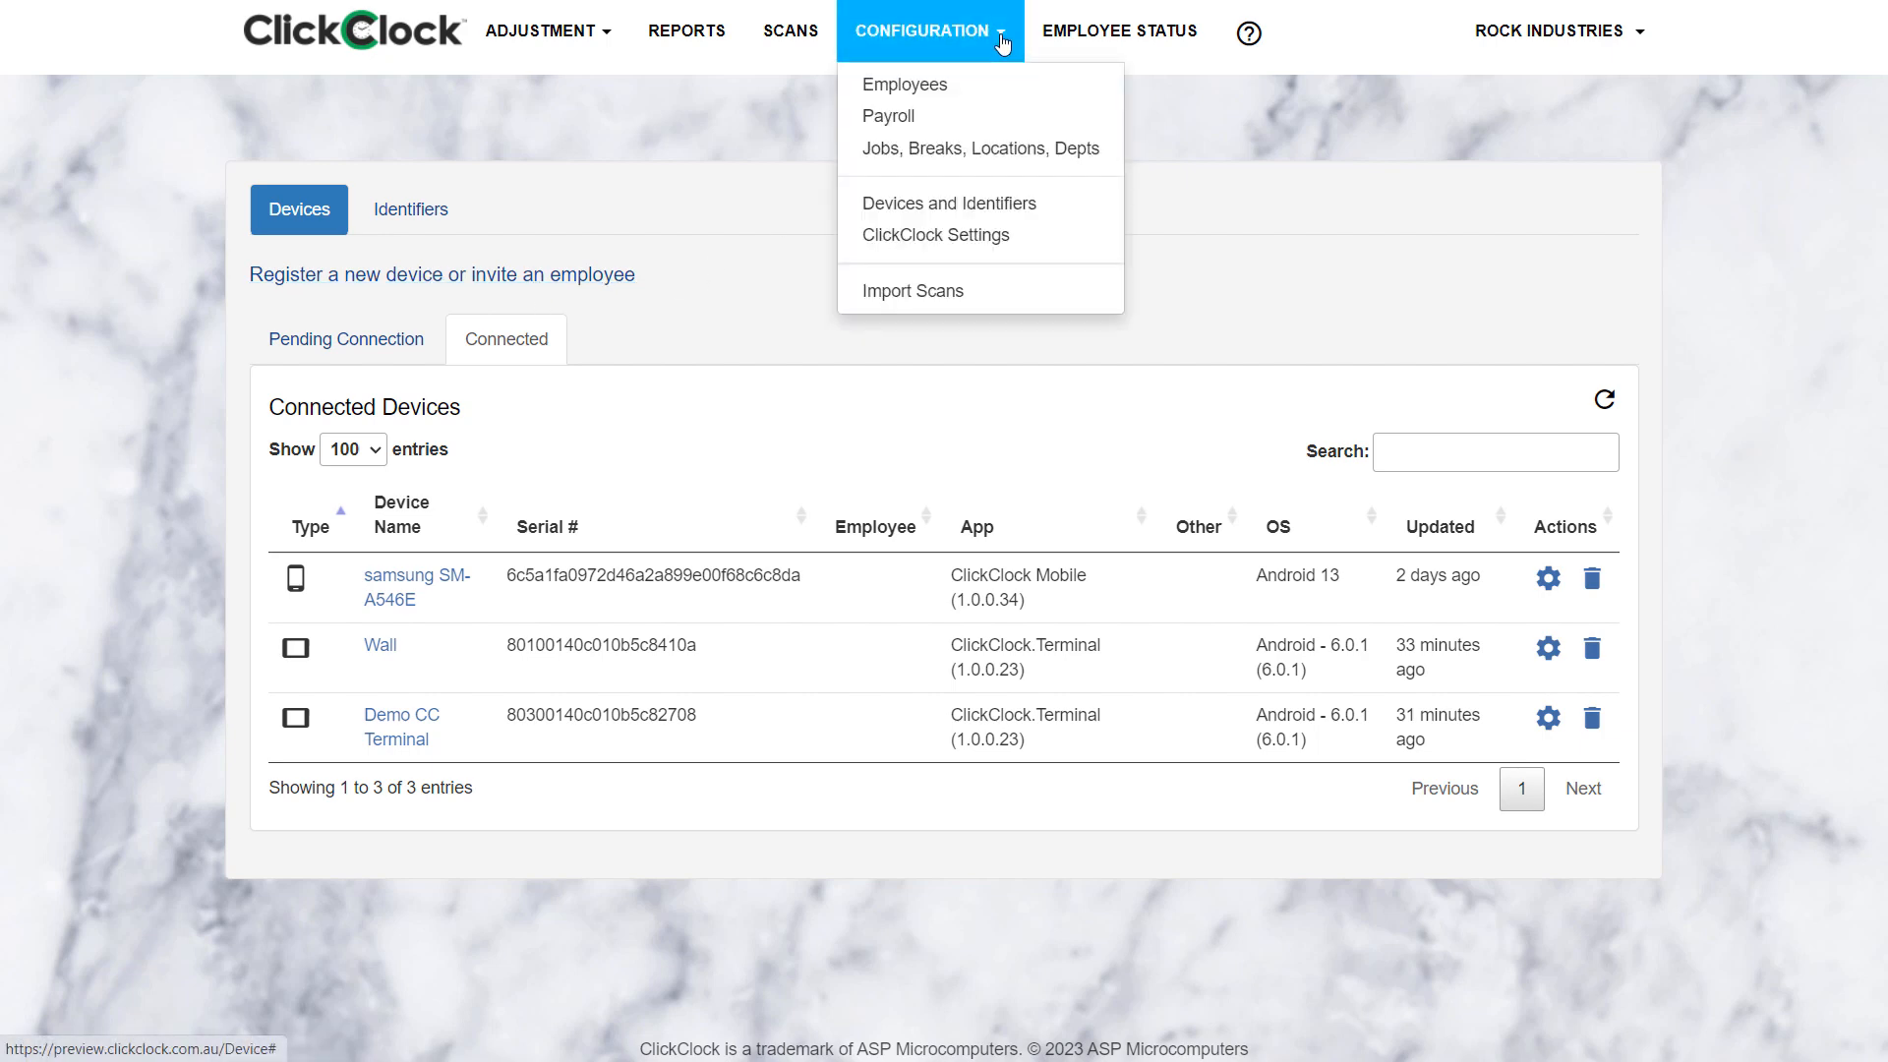
{"action": "left_click", "coordinate": [963, 240]}
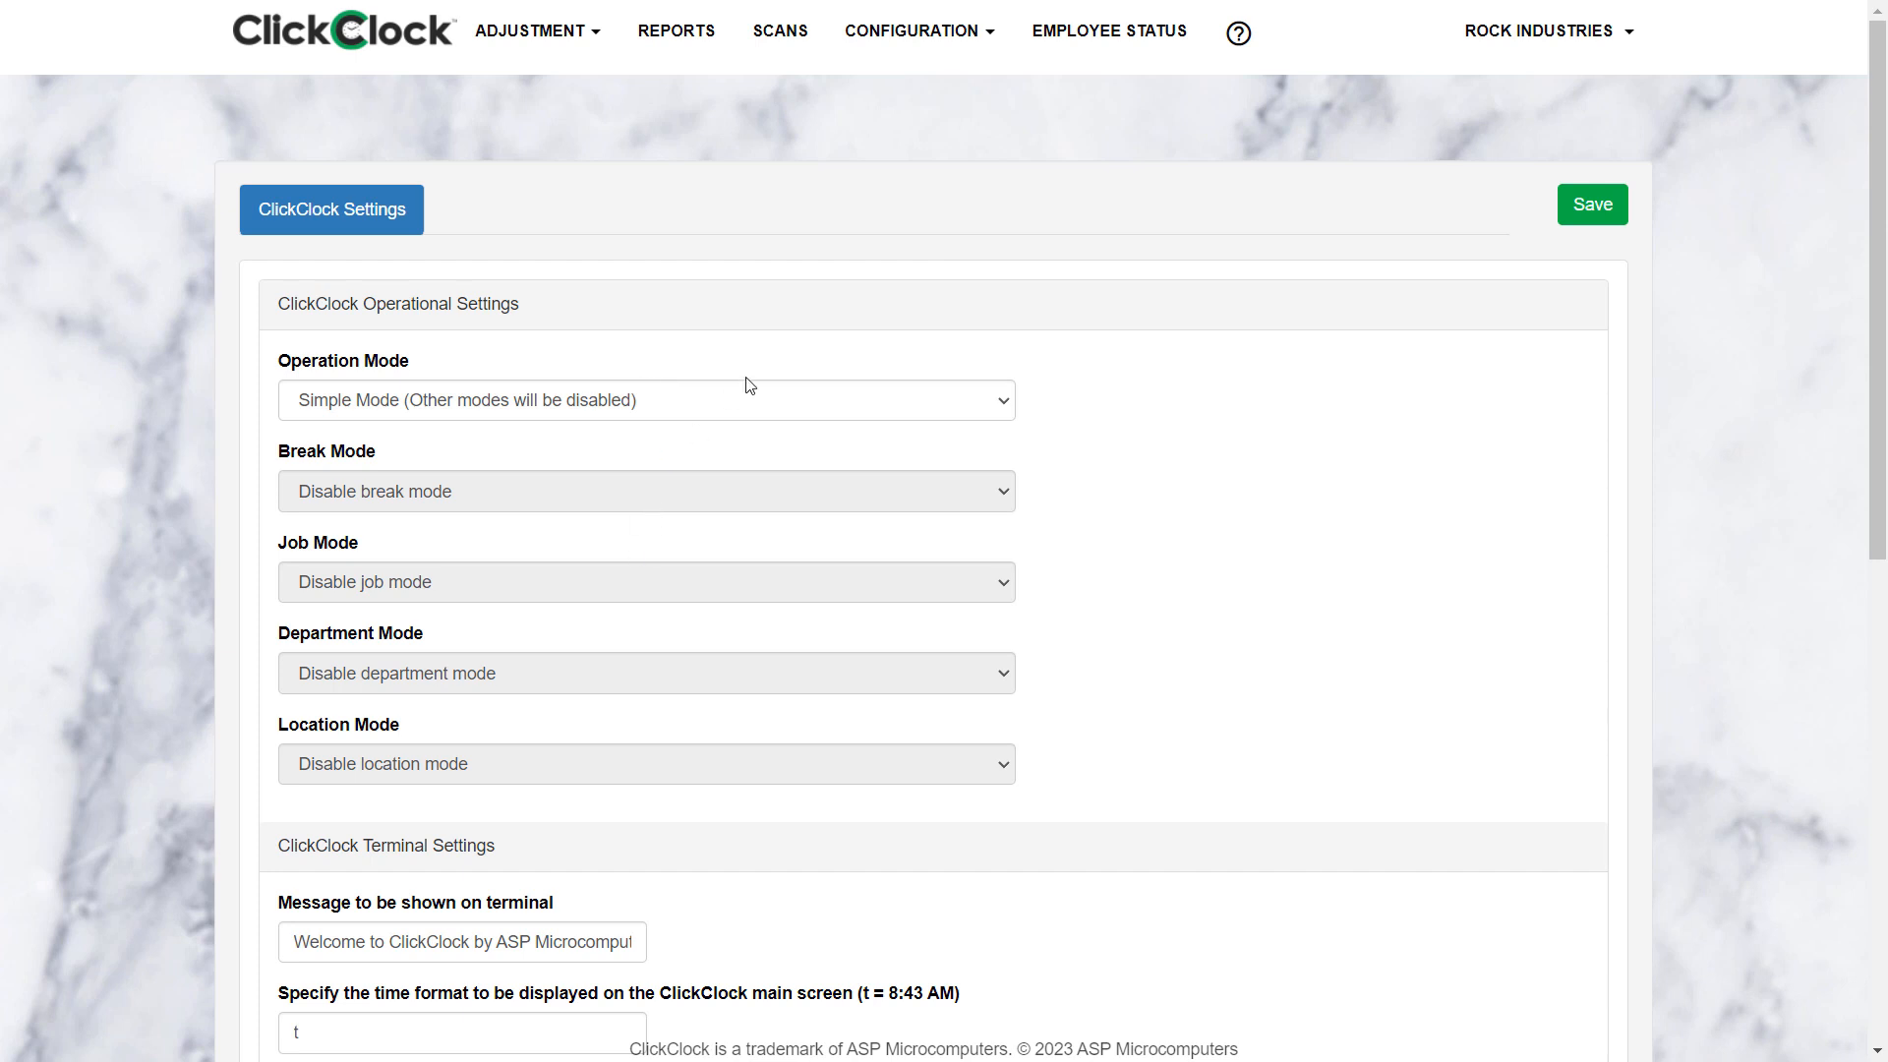
{"action": "scroll", "coordinate": [1158, 332], "scroll_direction": "down", "scroll_amount": 1}
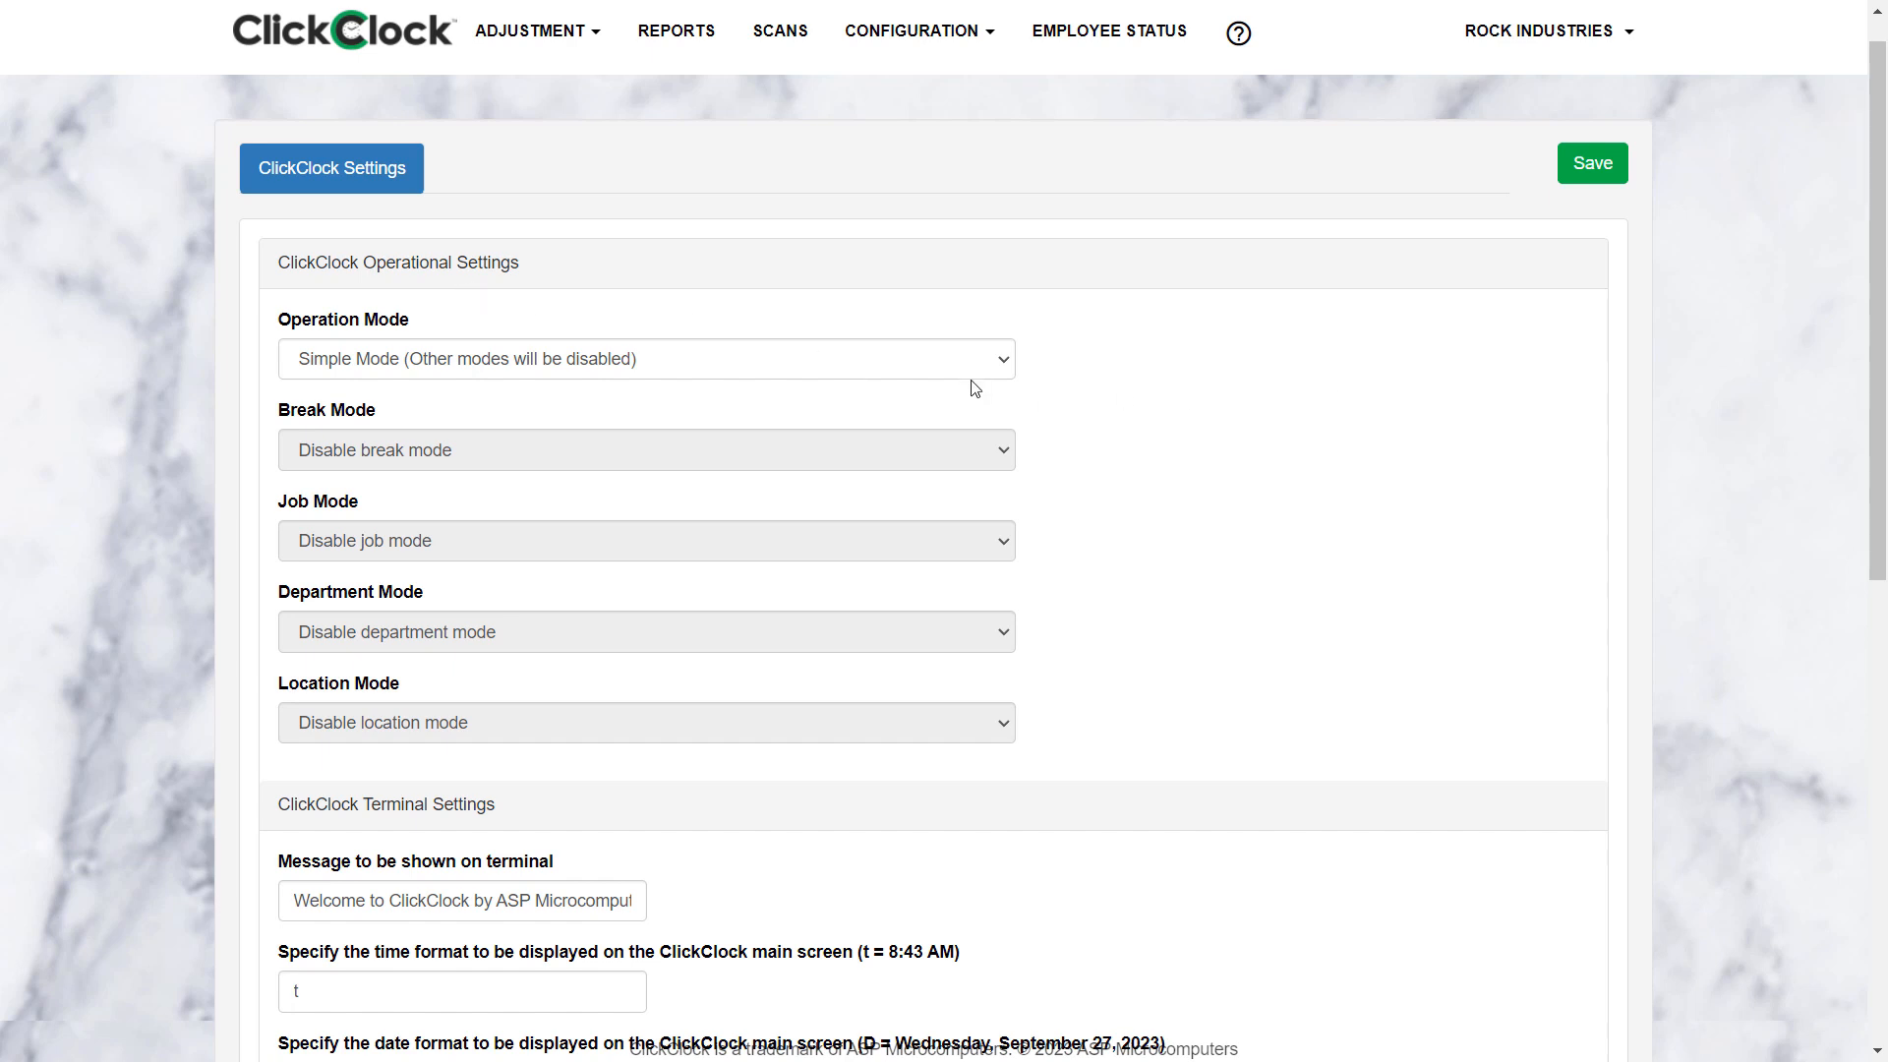
{"action": "left_click", "coordinate": [1007, 364]}
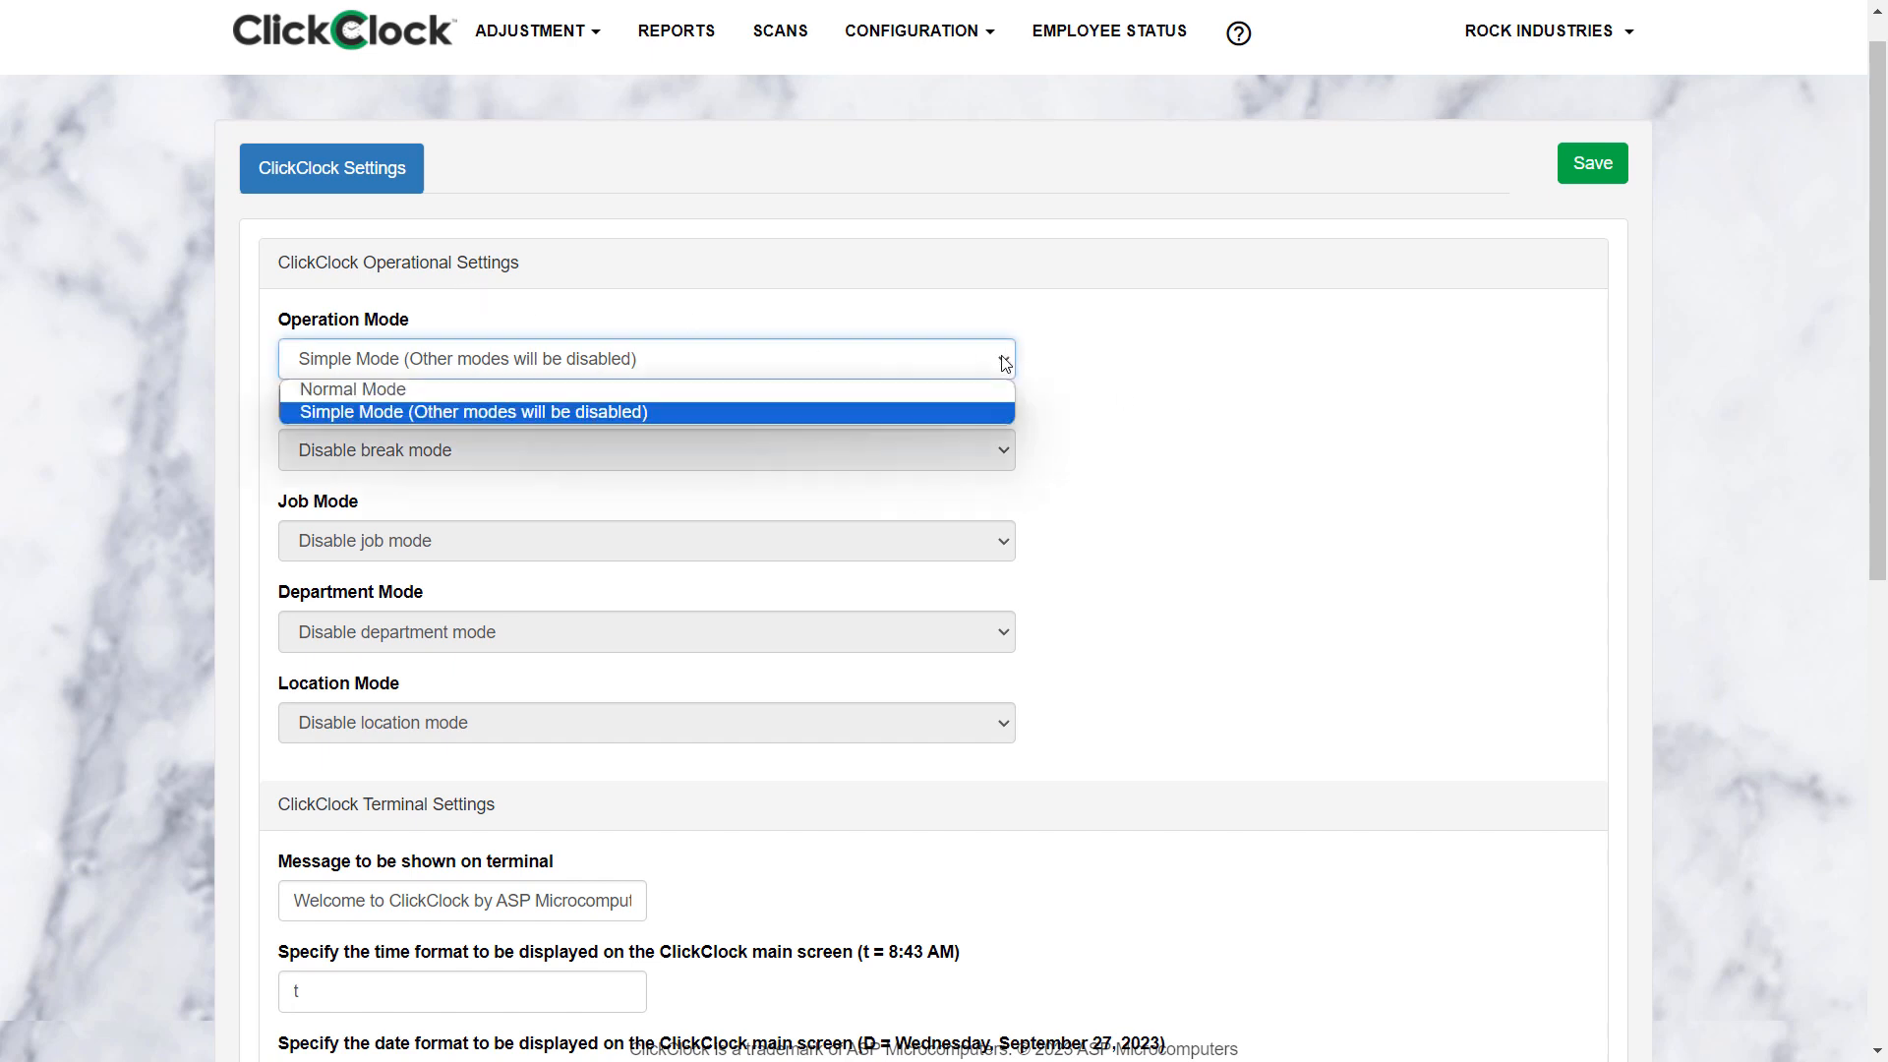
{"action": "left_click", "coordinate": [611, 397]}
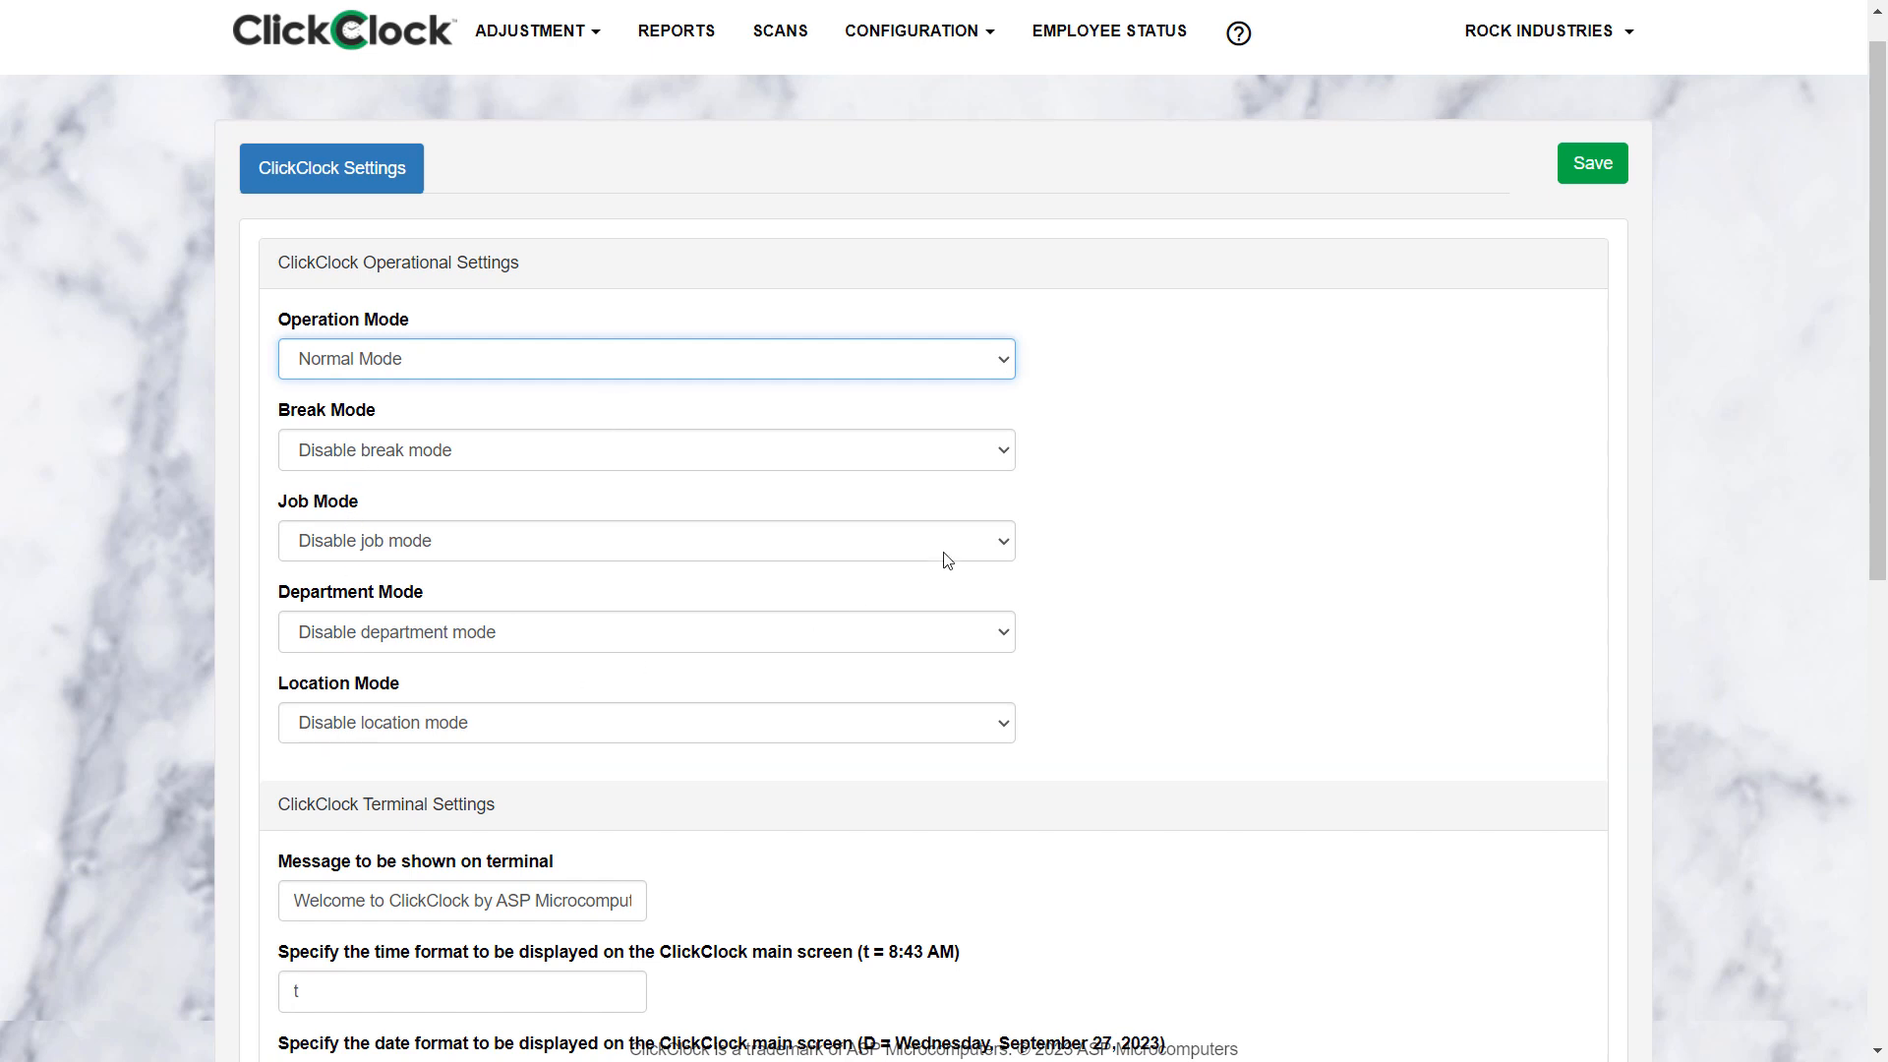
Preview optional and mandatory job entry for the job mode and return it to disabled.
{"action": "left_click", "coordinate": [1005, 547]}
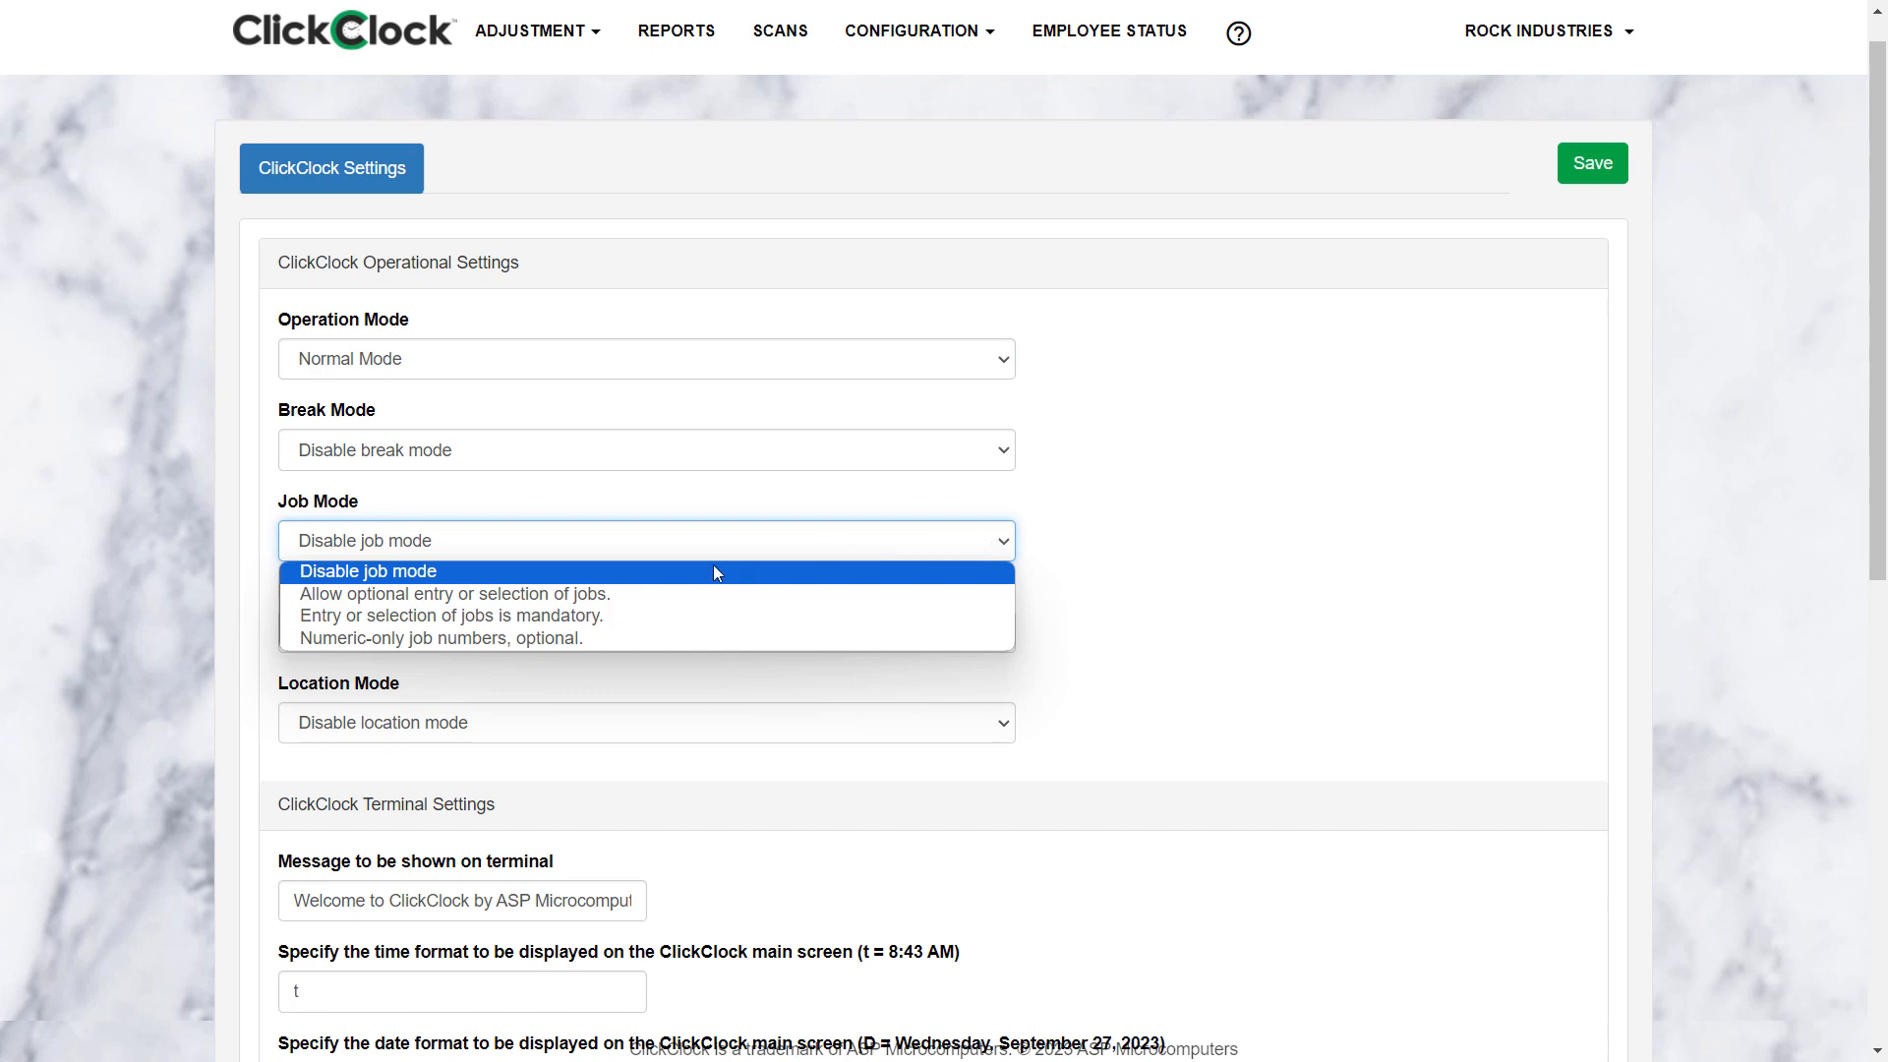
{"action": "left_click", "coordinate": [603, 600]}
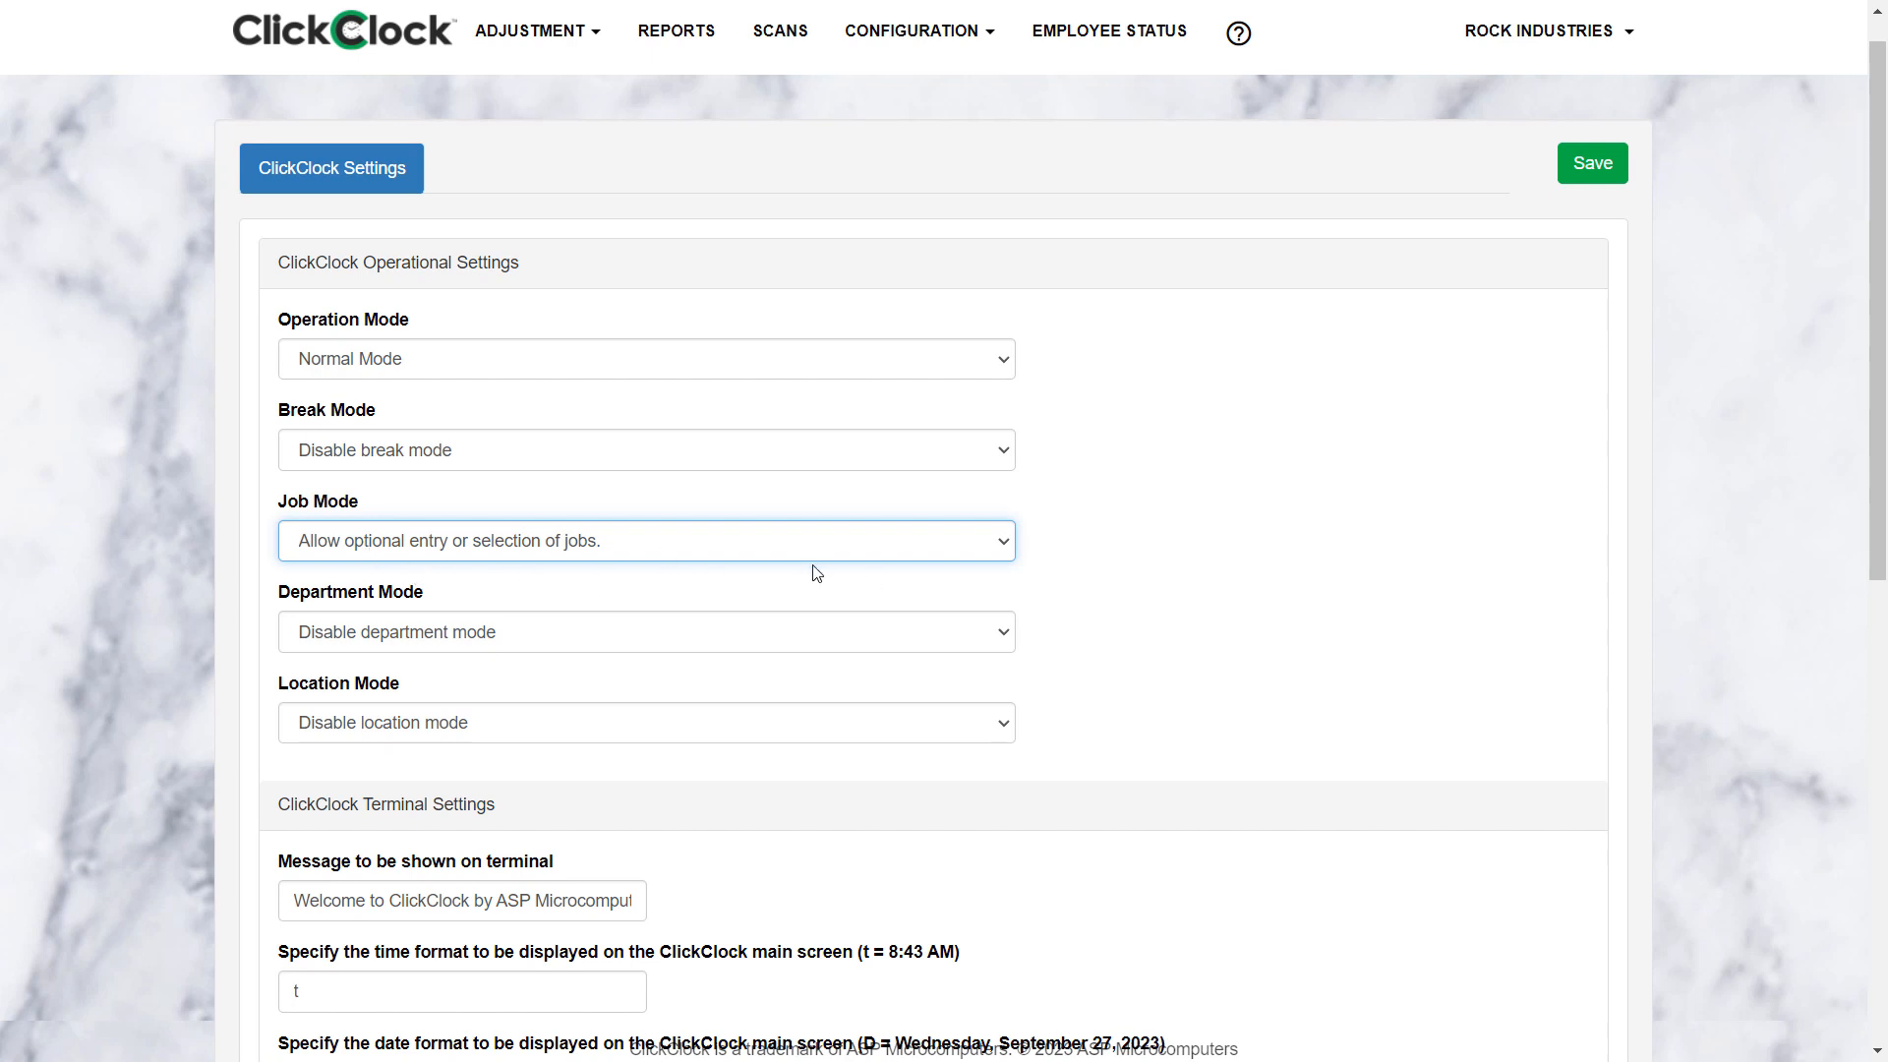
{"action": "left_click", "coordinate": [1005, 544]}
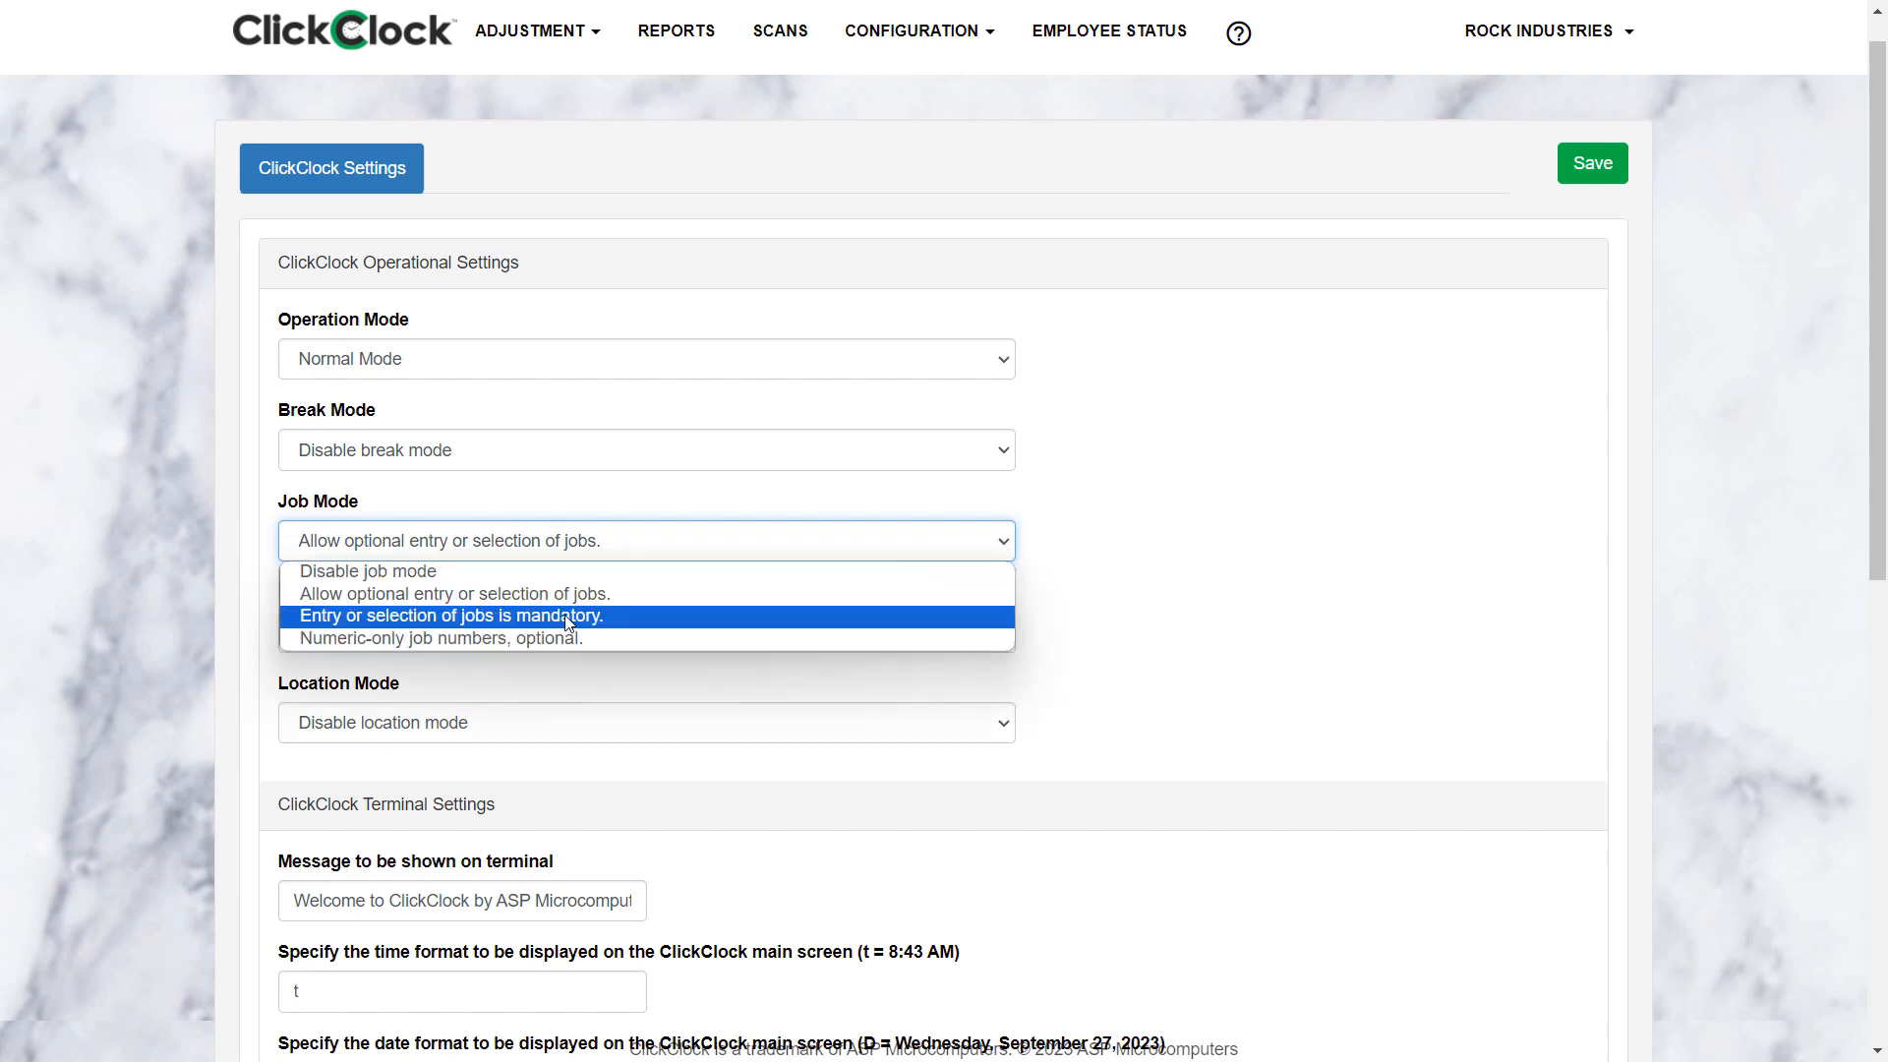
{"action": "left_click", "coordinate": [568, 620]}
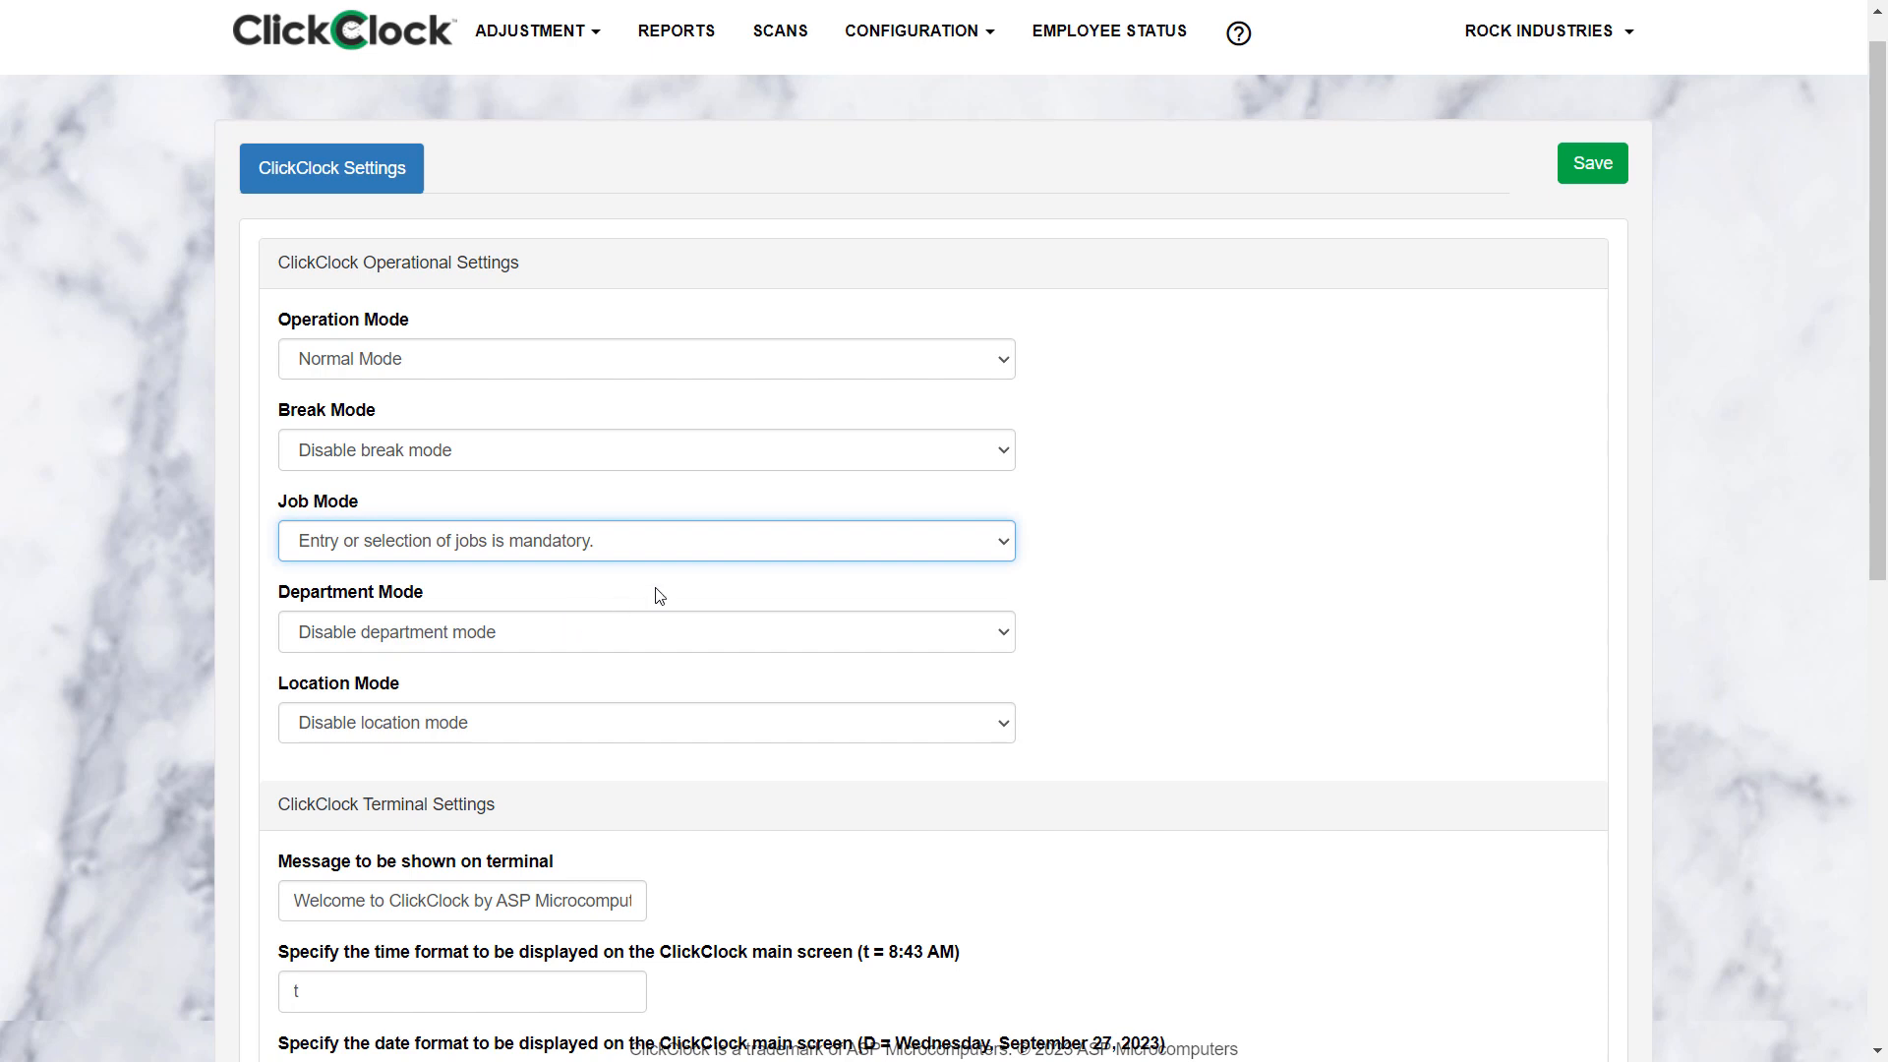
{"action": "left_click", "coordinate": [1001, 541]}
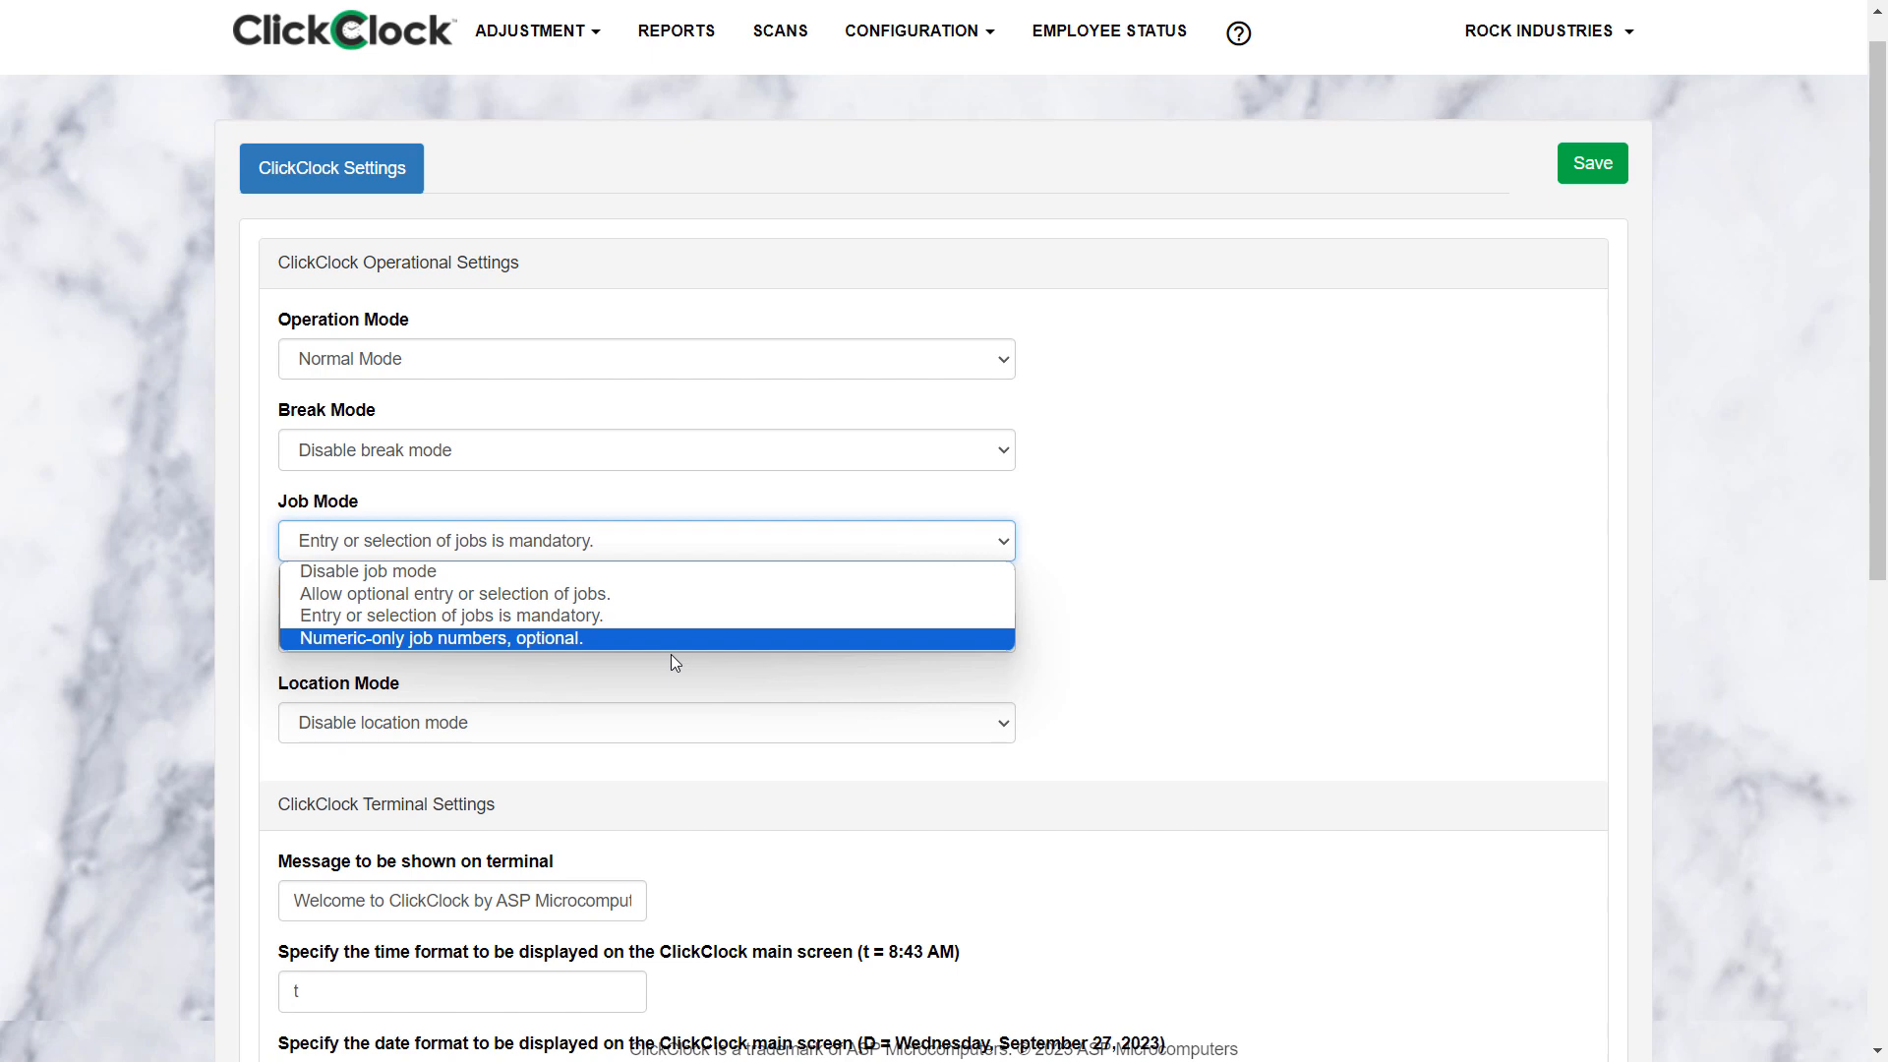
{"action": "left_click", "coordinate": [699, 569]}
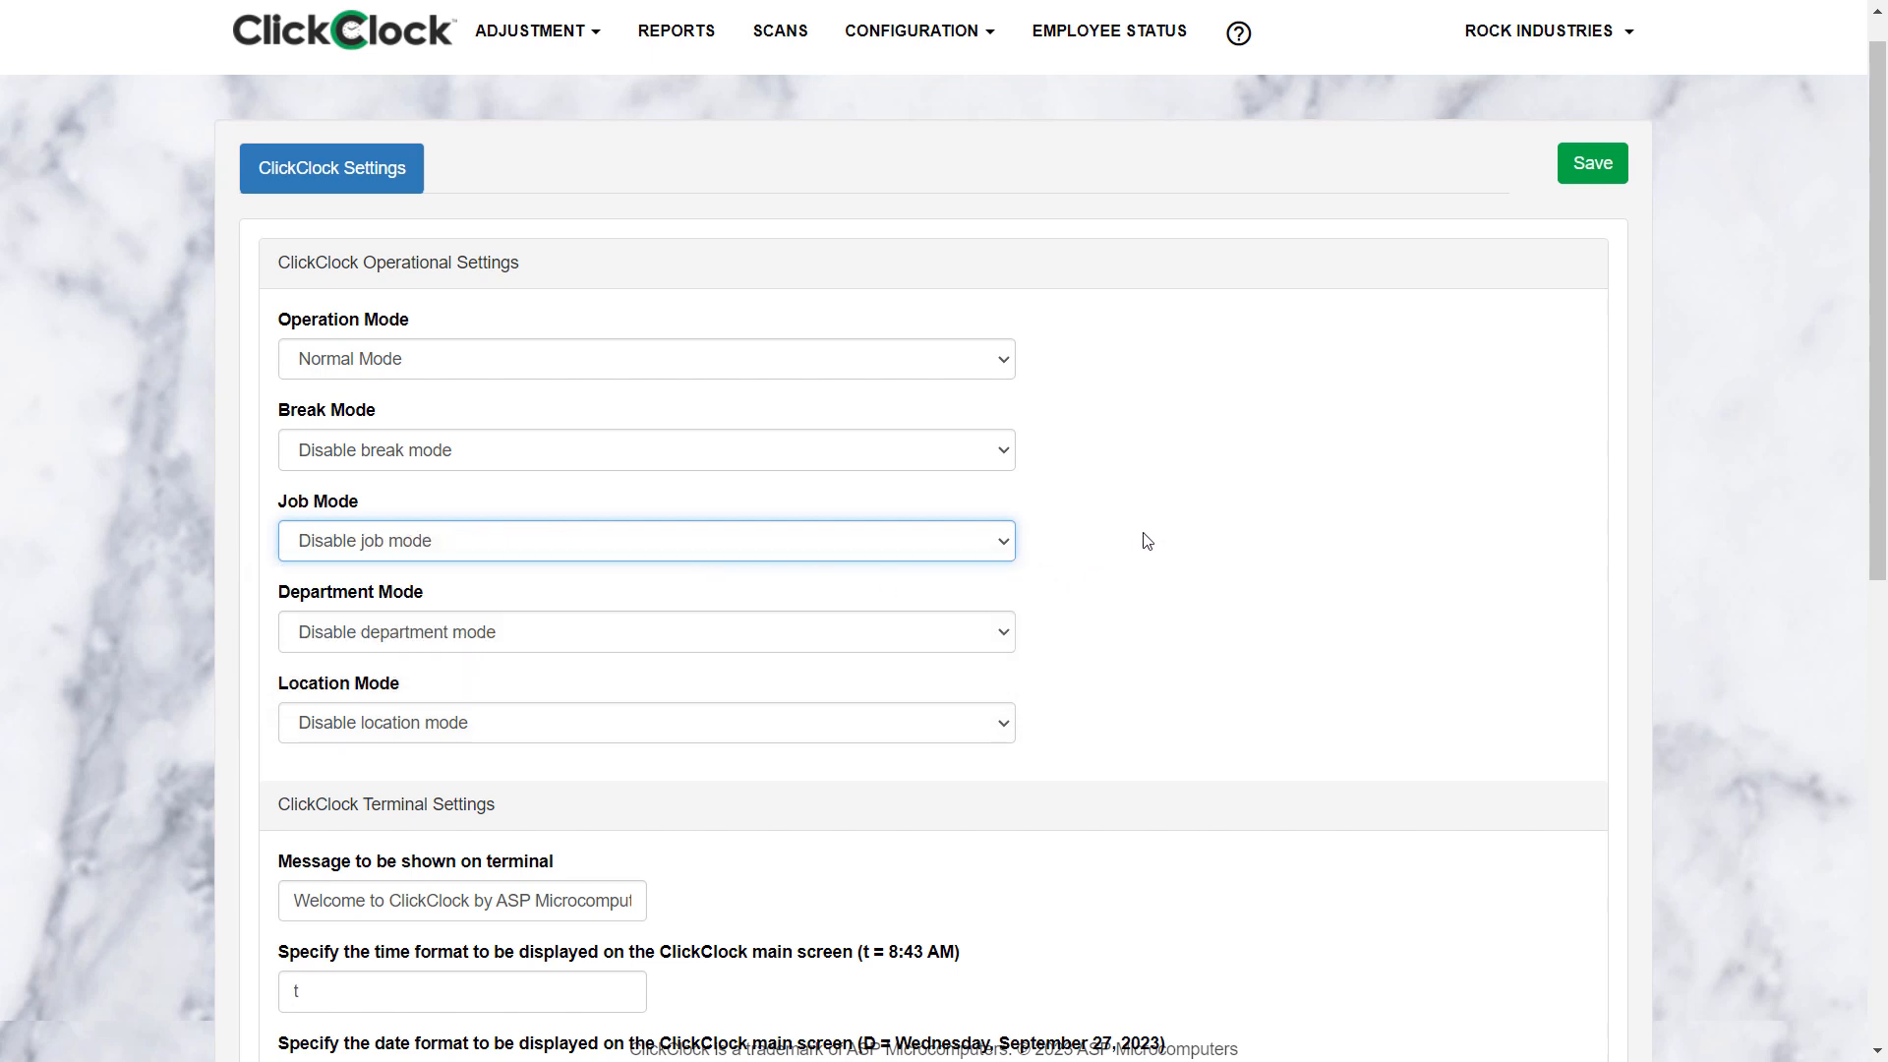
Set the job mode so that entry or selection of jobs is mandatory, and save the settings.
{"action": "left_click", "coordinate": [1007, 544]}
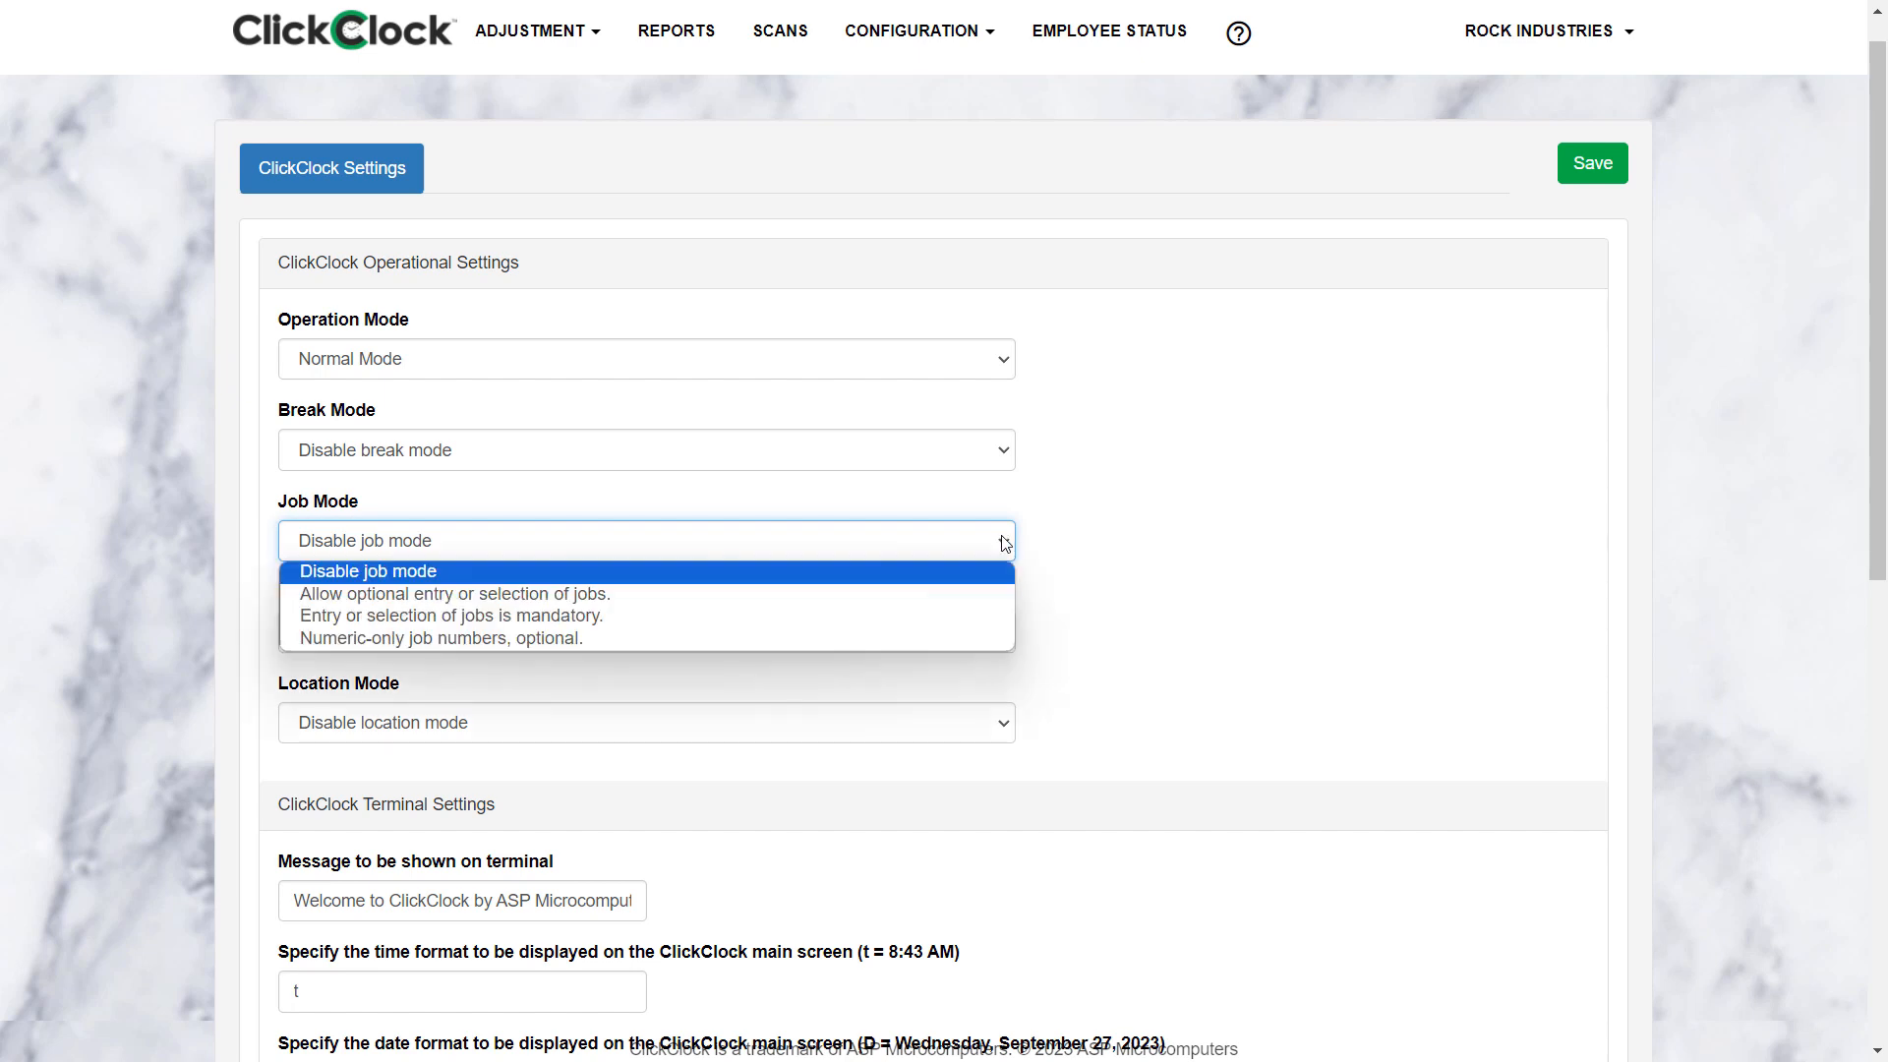
{"action": "left_click", "coordinate": [621, 596]}
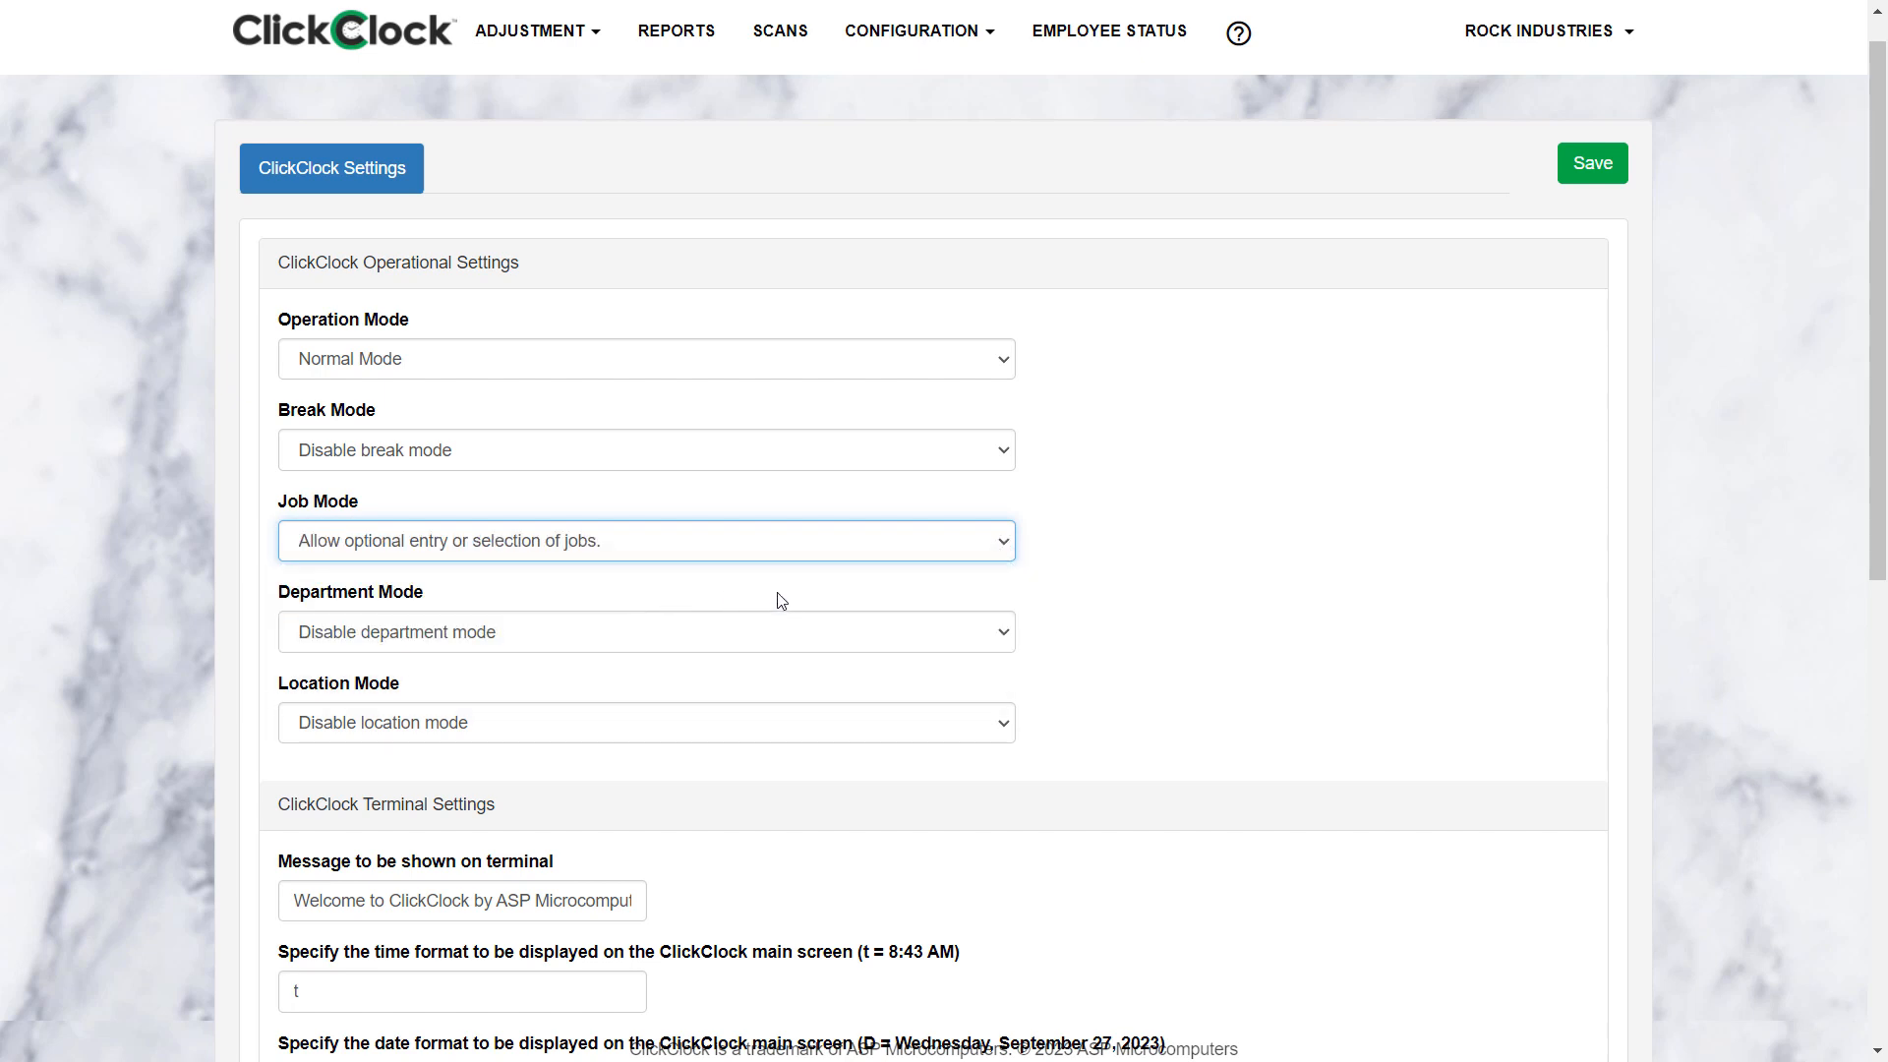
{"action": "left_click", "coordinate": [989, 543]}
{"action": "left_click", "coordinate": [635, 615]}
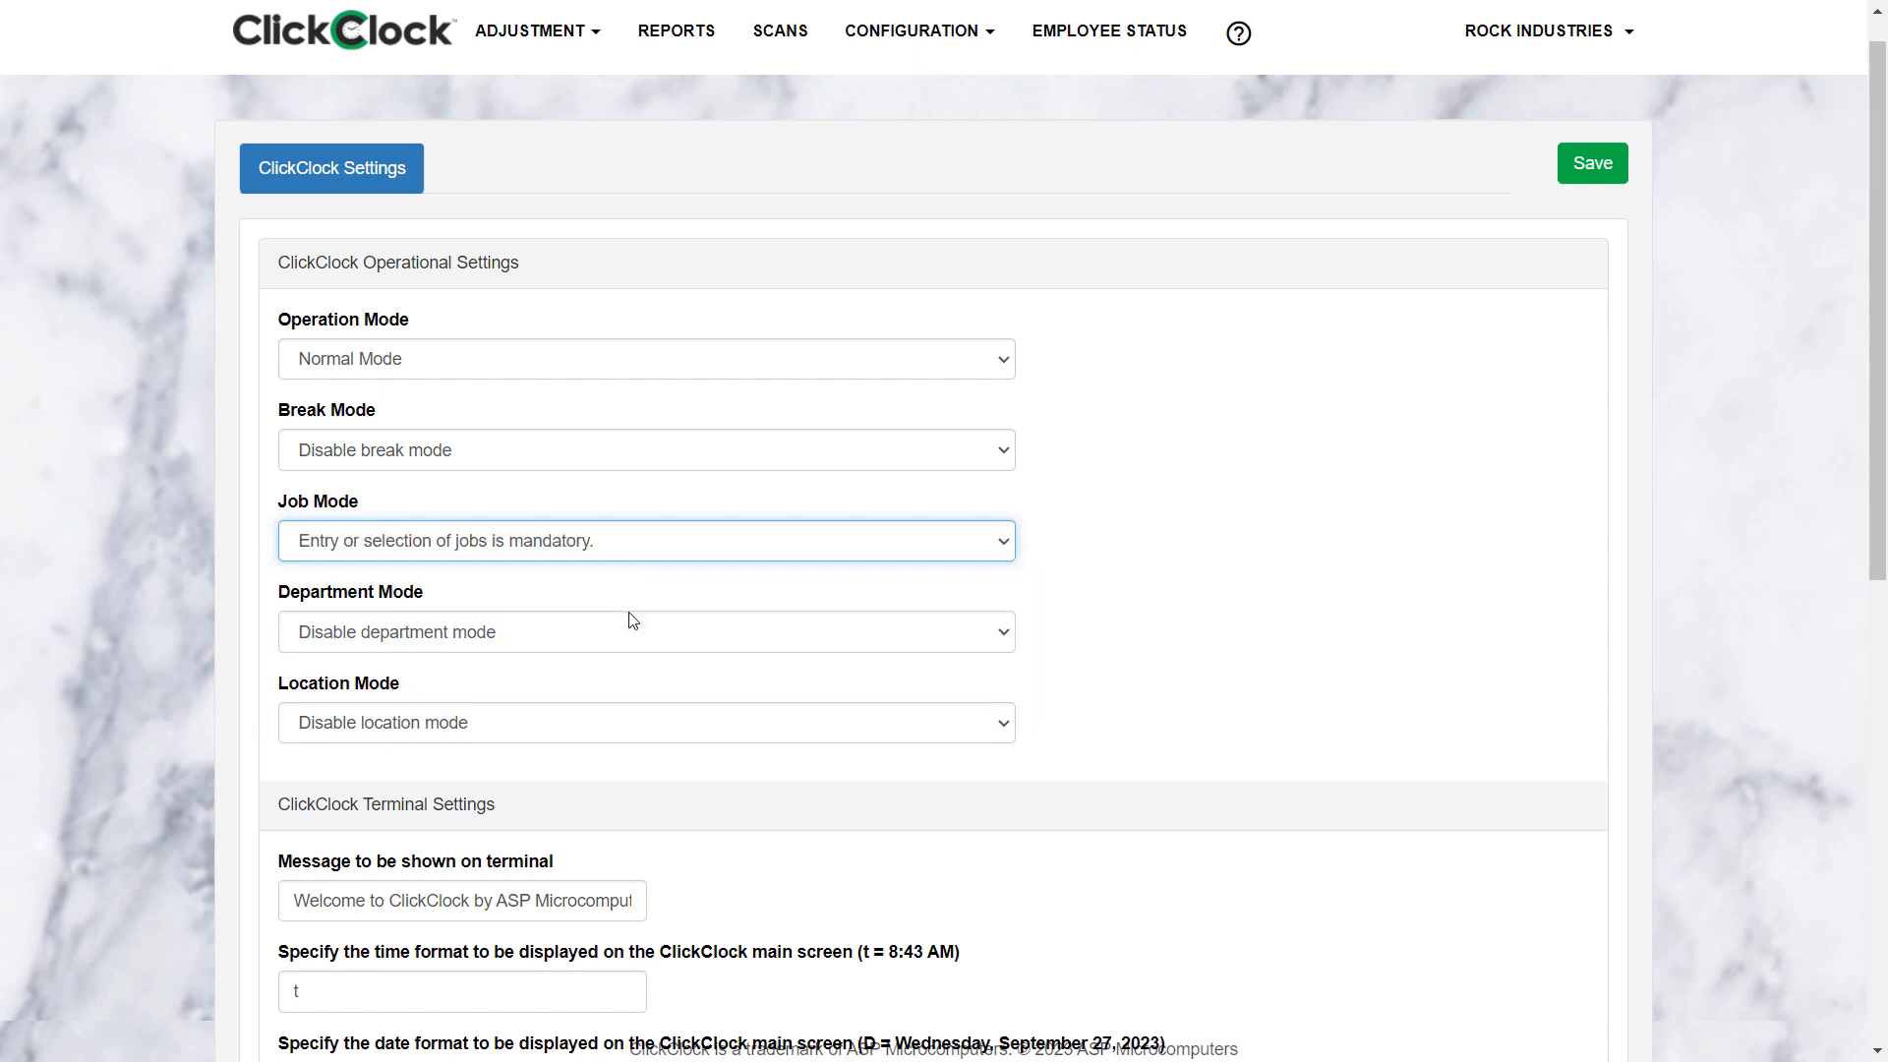
{"action": "left_click", "coordinate": [1595, 169]}
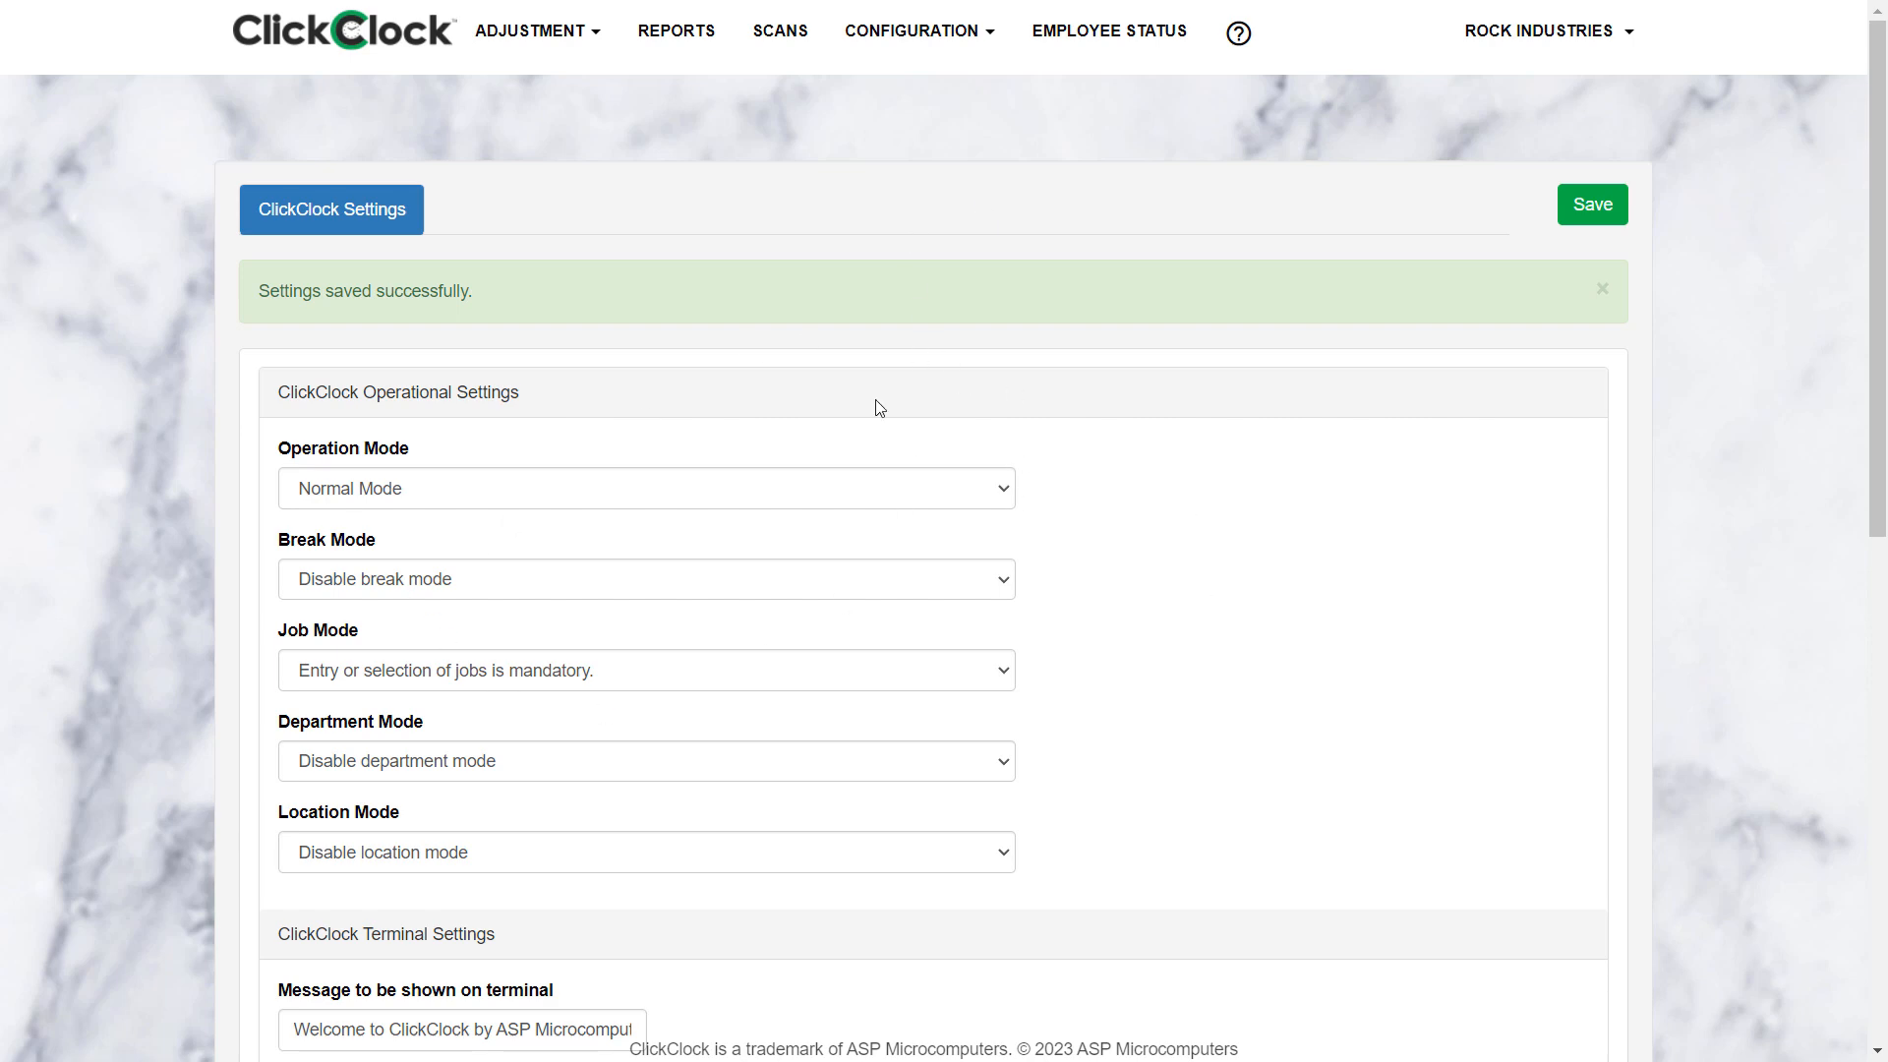
{"action": "scroll", "coordinate": [1131, 546], "scroll_direction": "down", "scroll_amount": 1}
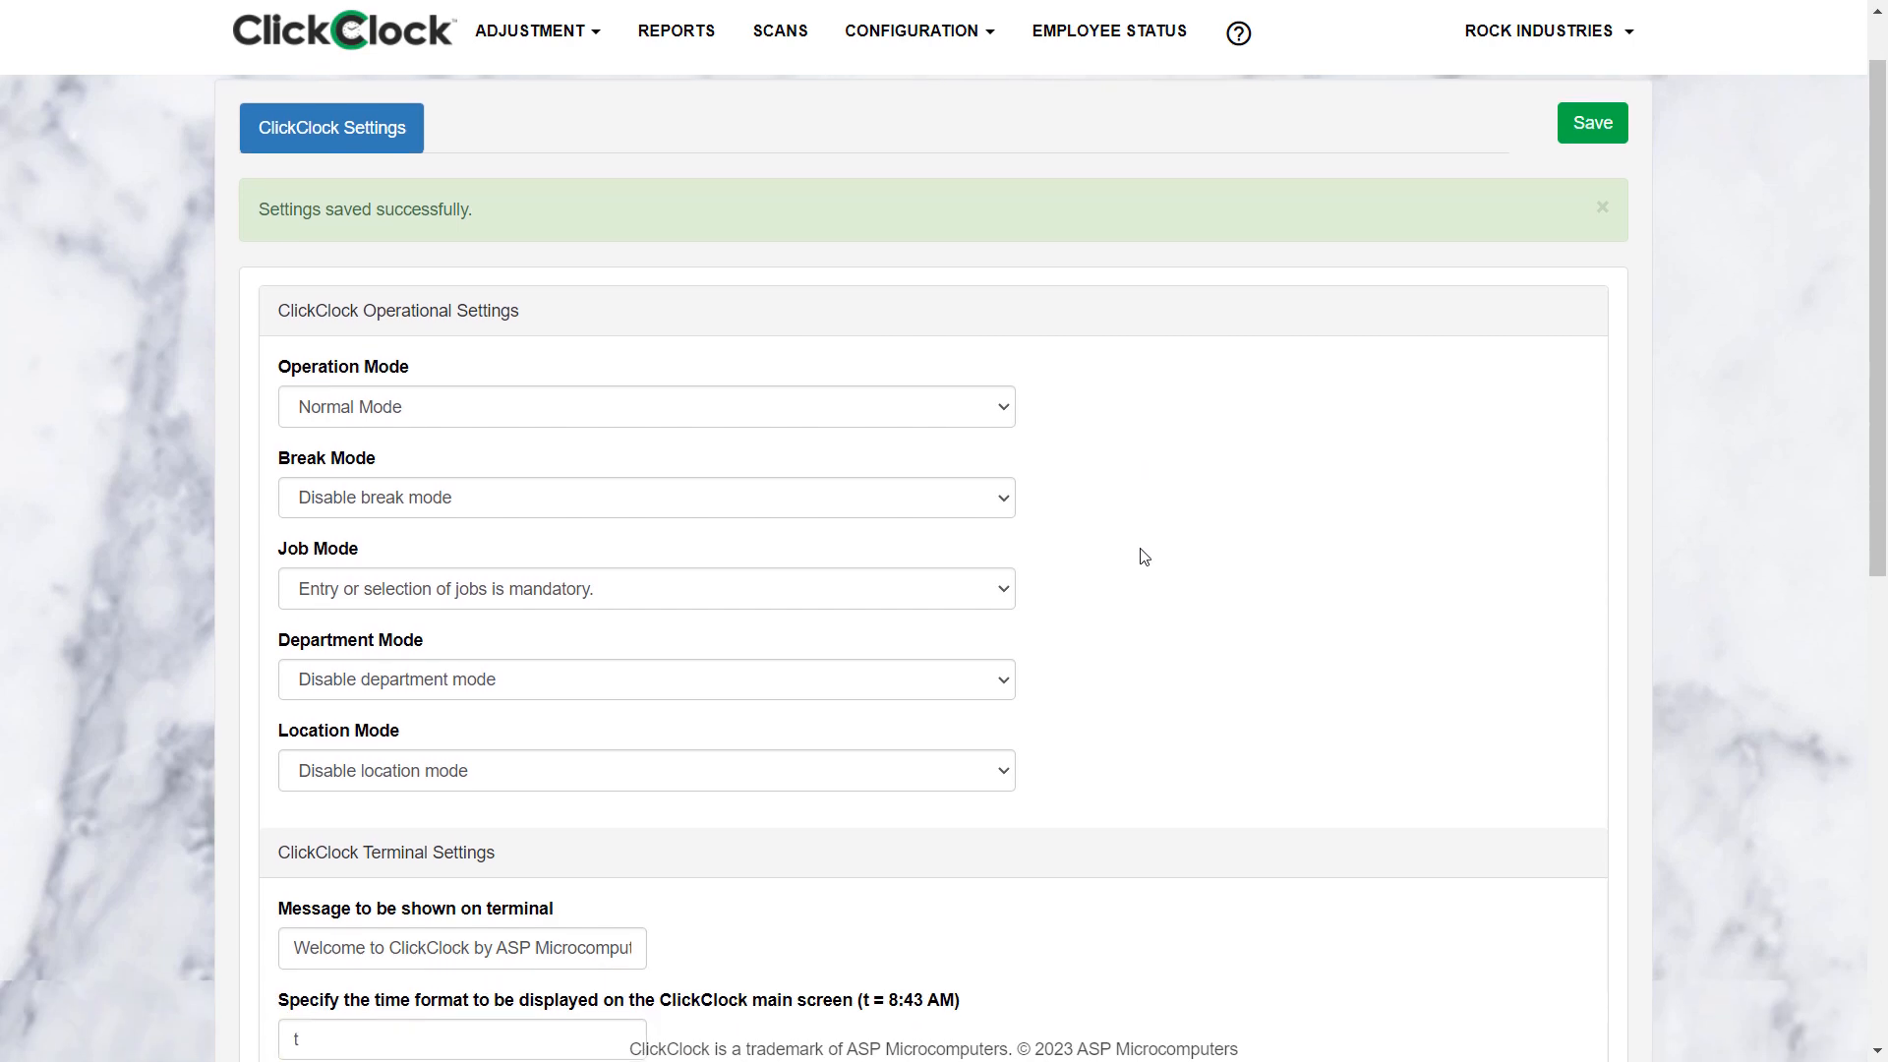
{"action": "scroll", "coordinate": [1144, 556], "scroll_direction": "down", "scroll_amount": 2}
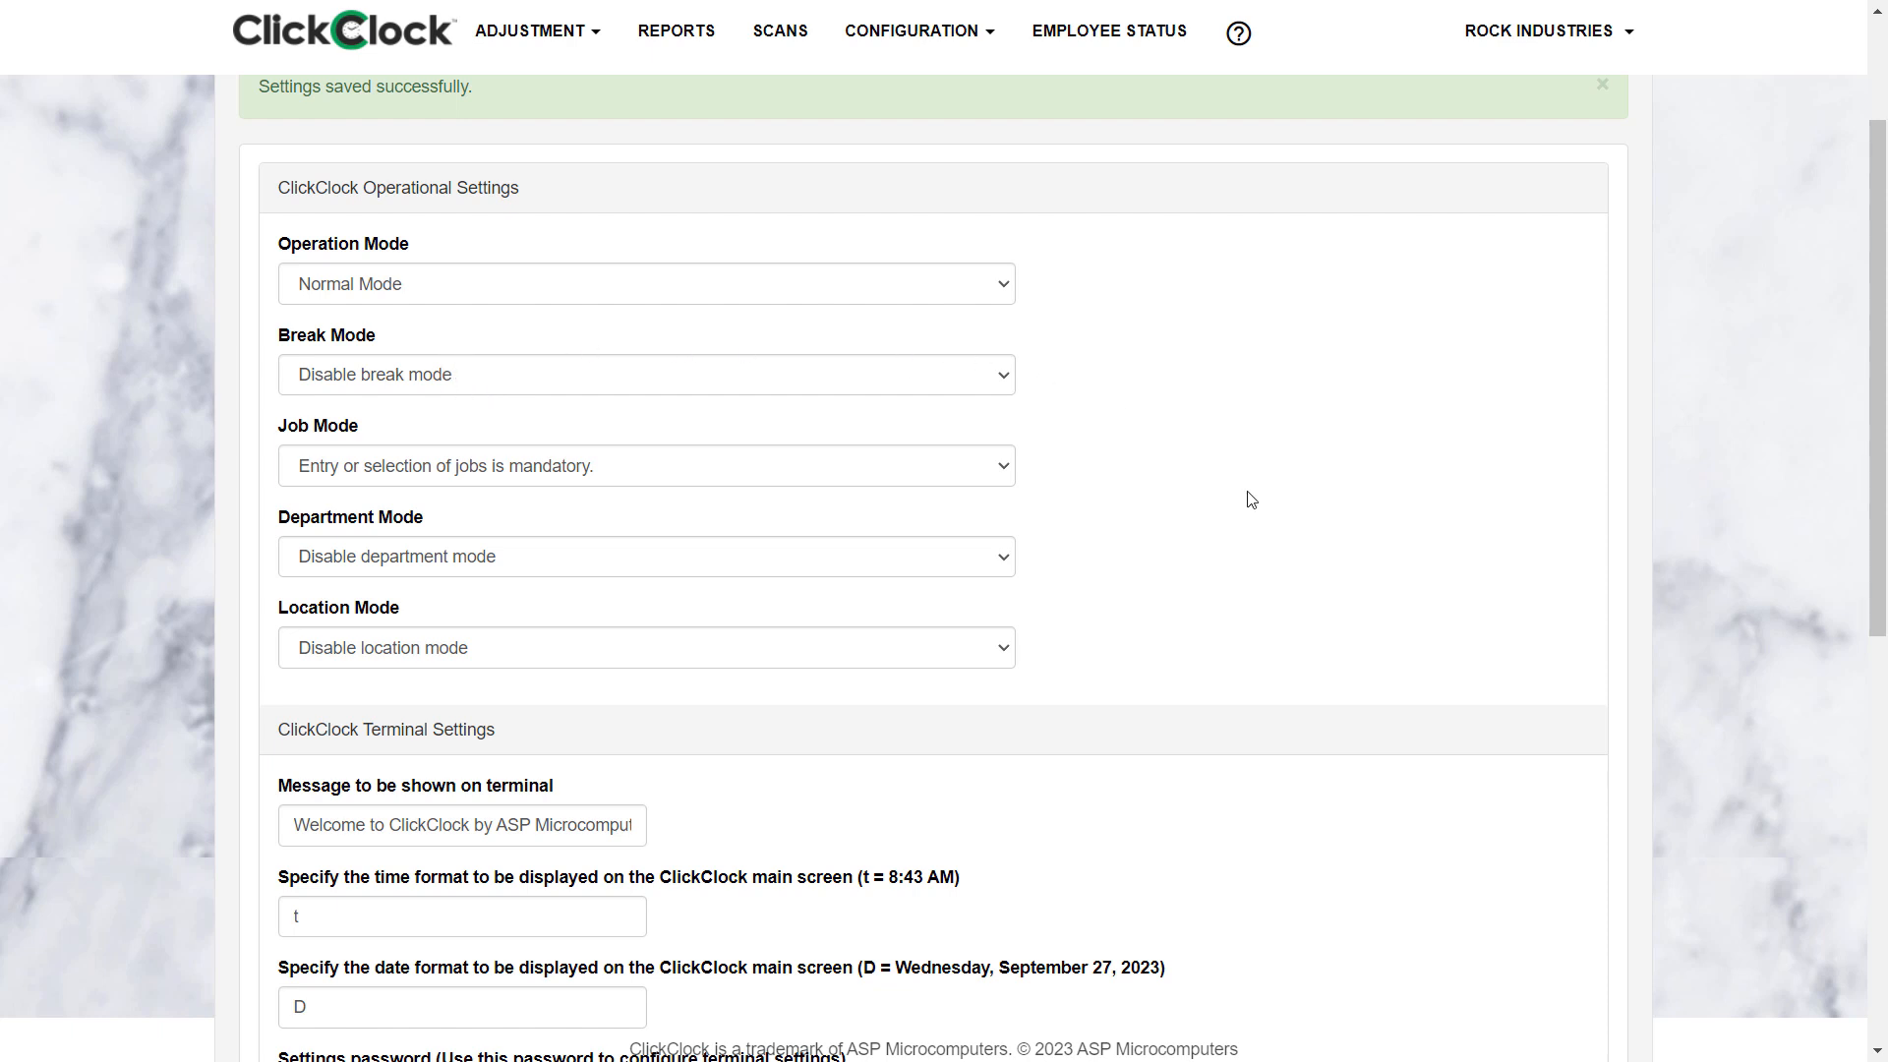
Review the ClickClock terminal settings, including the displayed message, time and date formats, and settings password.
{"action": "scroll", "coordinate": [1187, 546], "scroll_direction": "down", "scroll_amount": 3}
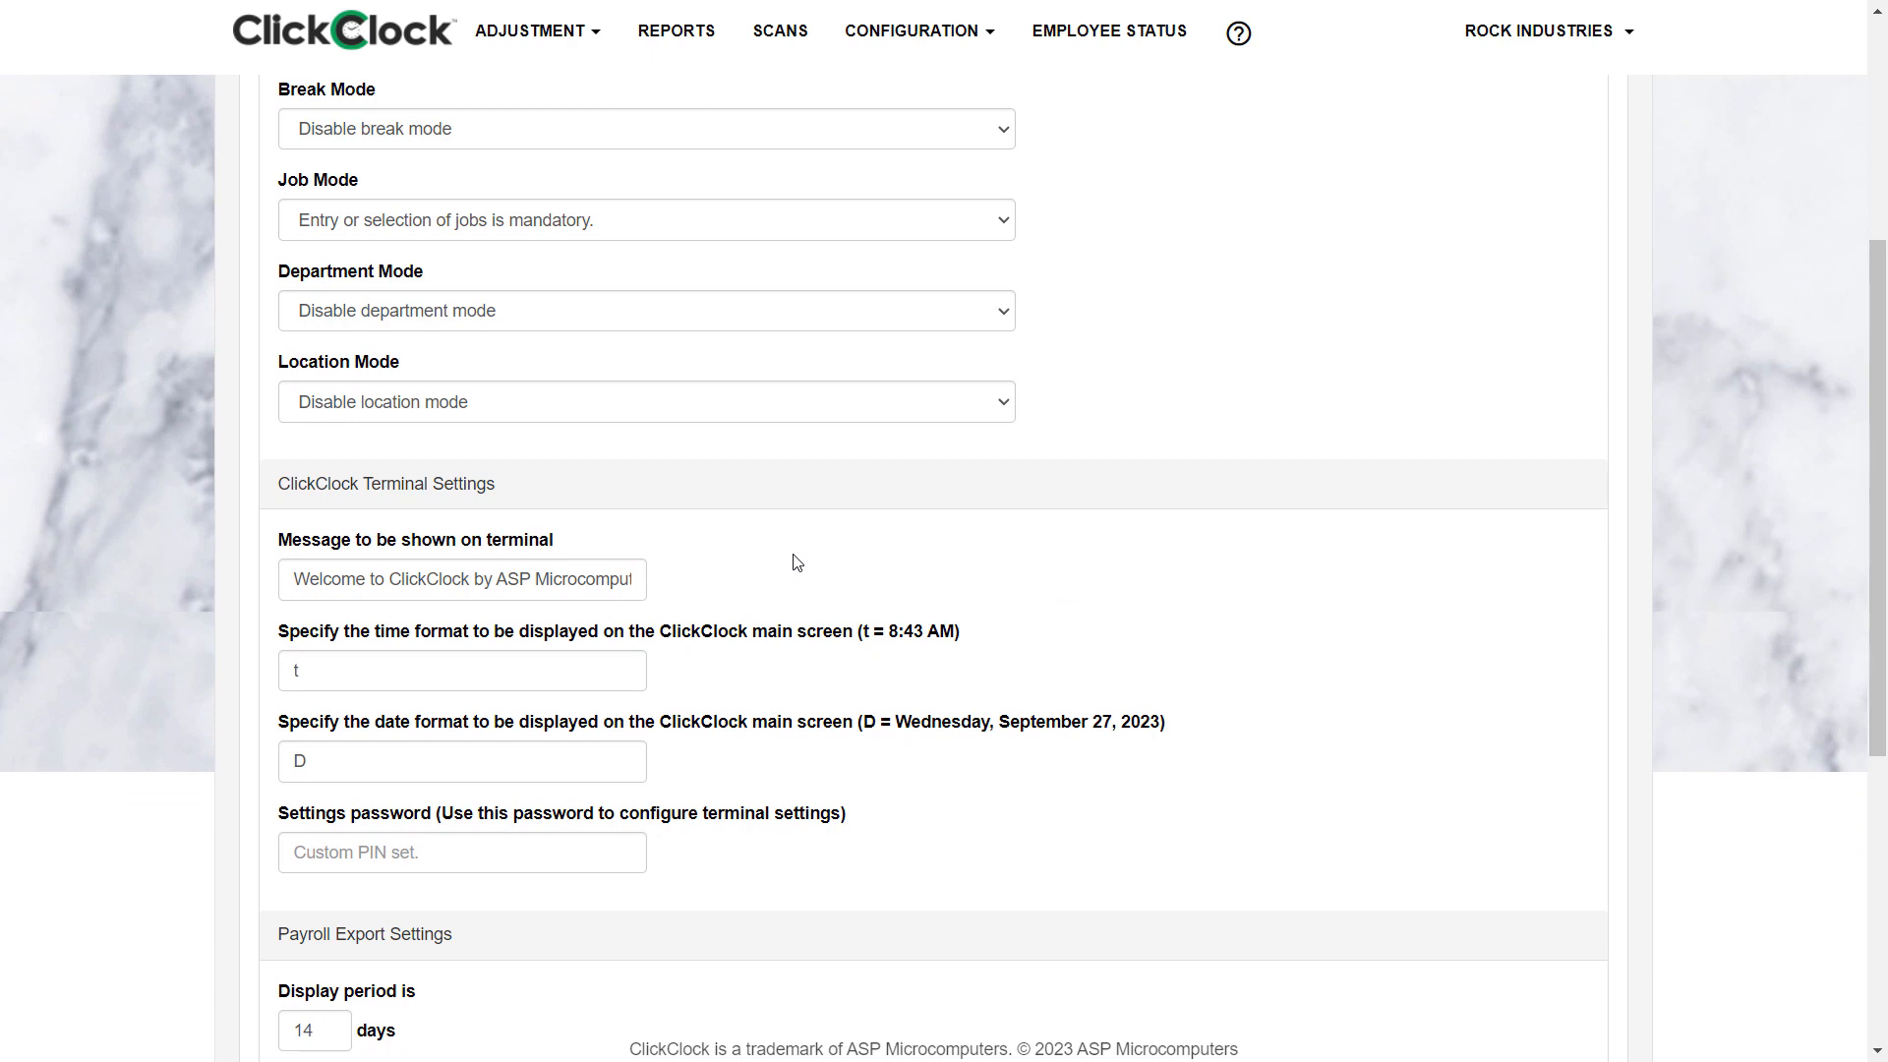
{"action": "scroll", "coordinate": [842, 522], "scroll_direction": "down", "scroll_amount": 1}
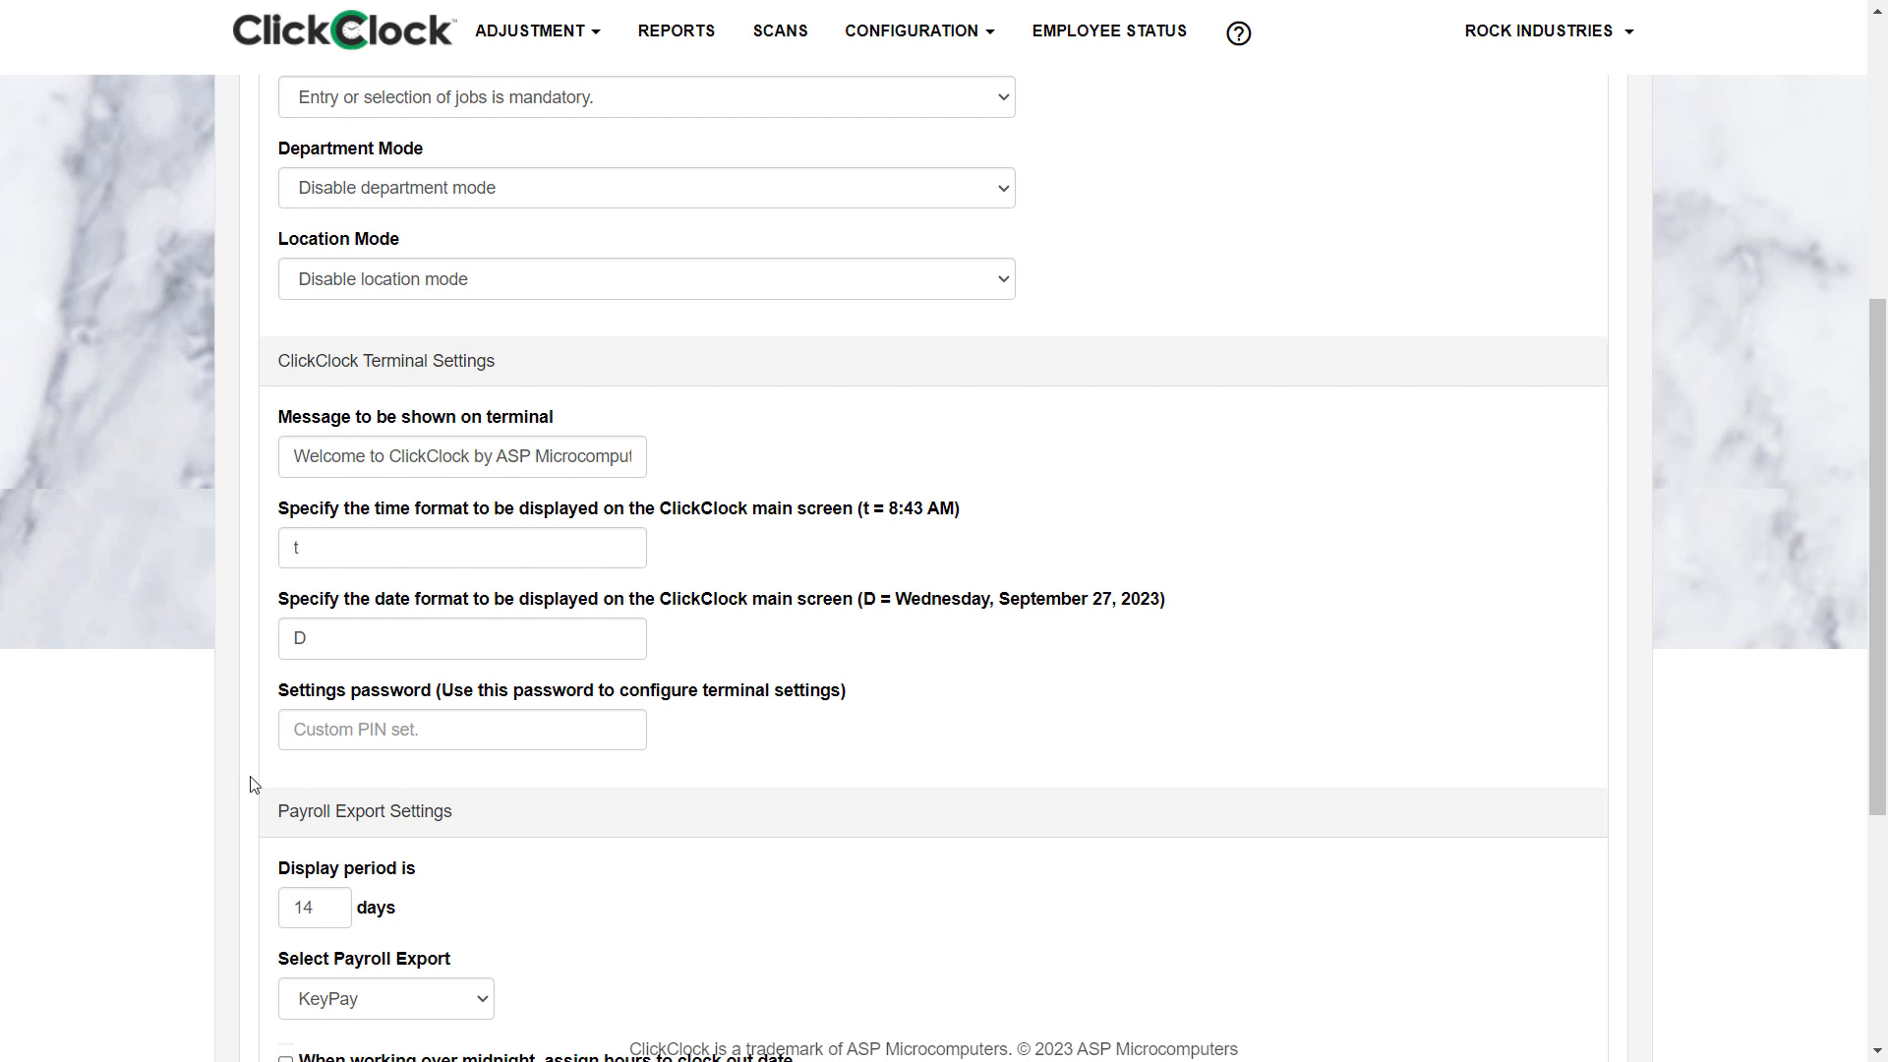
{"action": "left_click", "coordinate": [346, 720]}
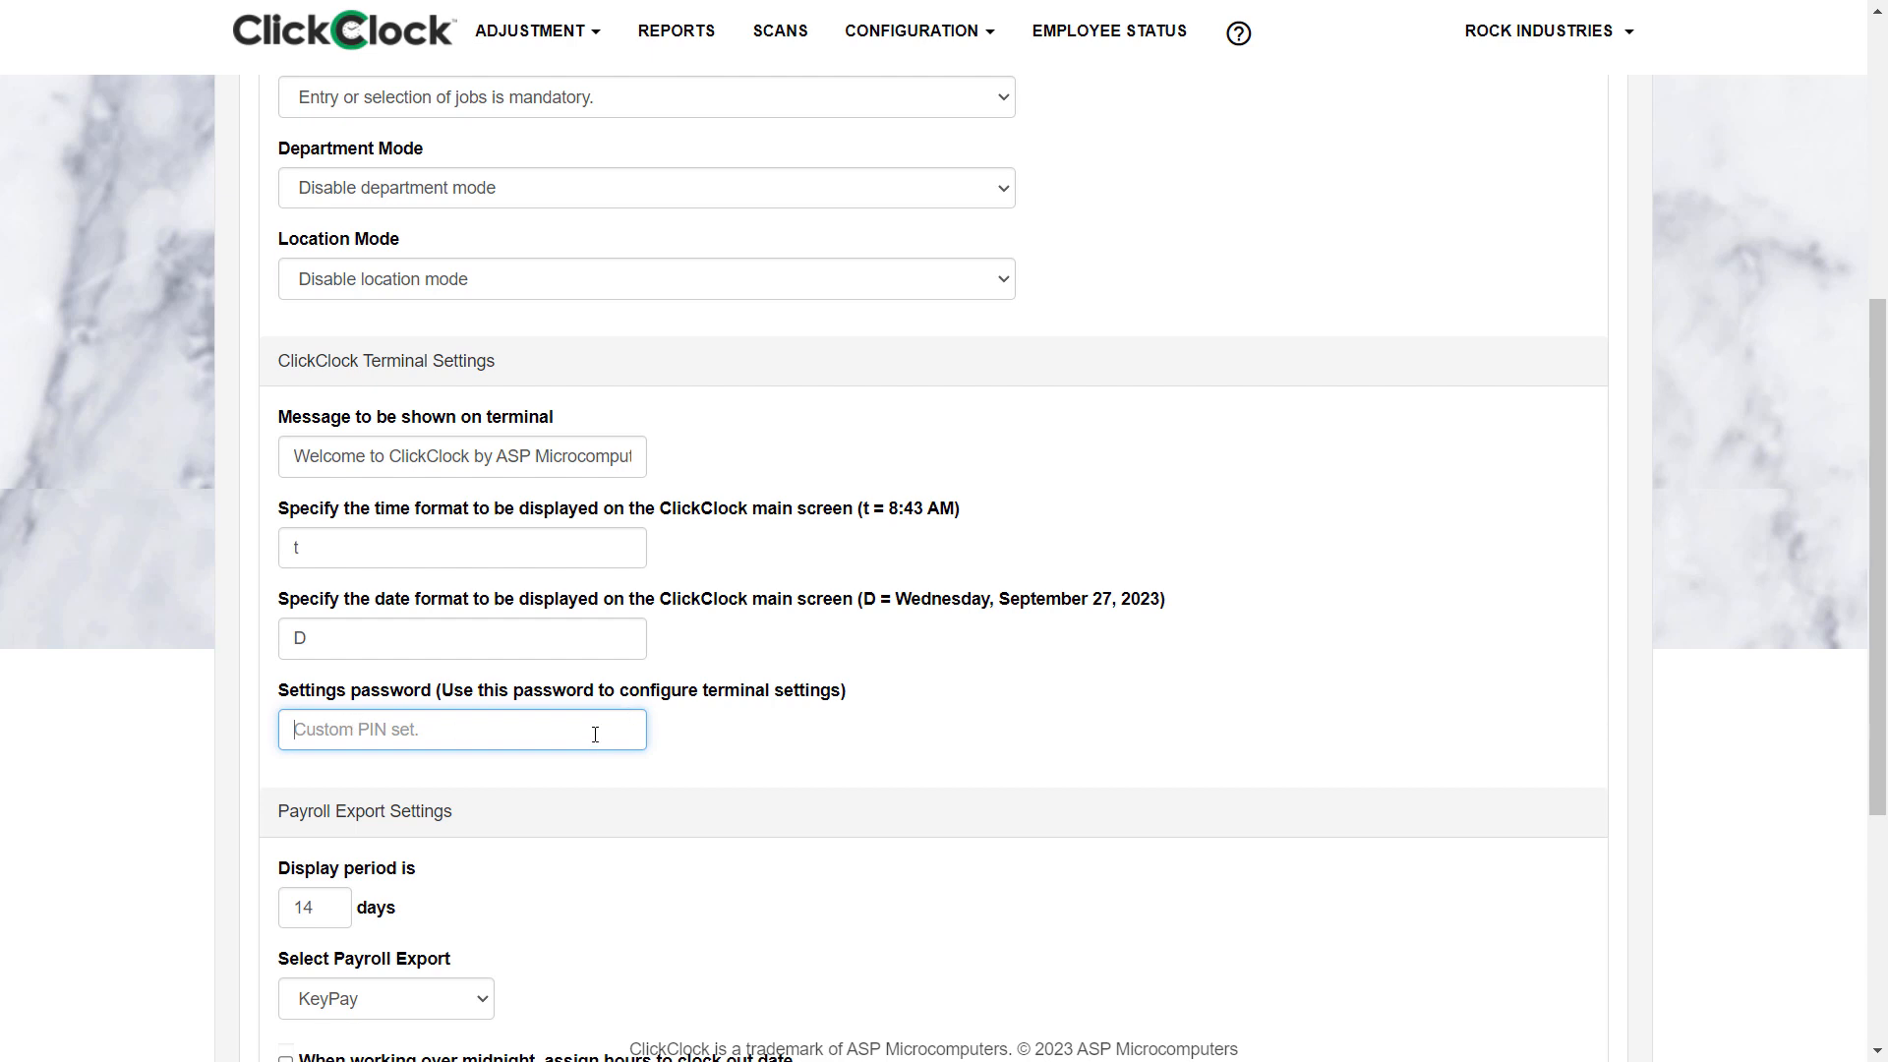
Review the payroll export settings and examine the available payroll export formats without changing the selection.
{"action": "scroll", "coordinate": [595, 734], "scroll_direction": "down", "scroll_amount": 4}
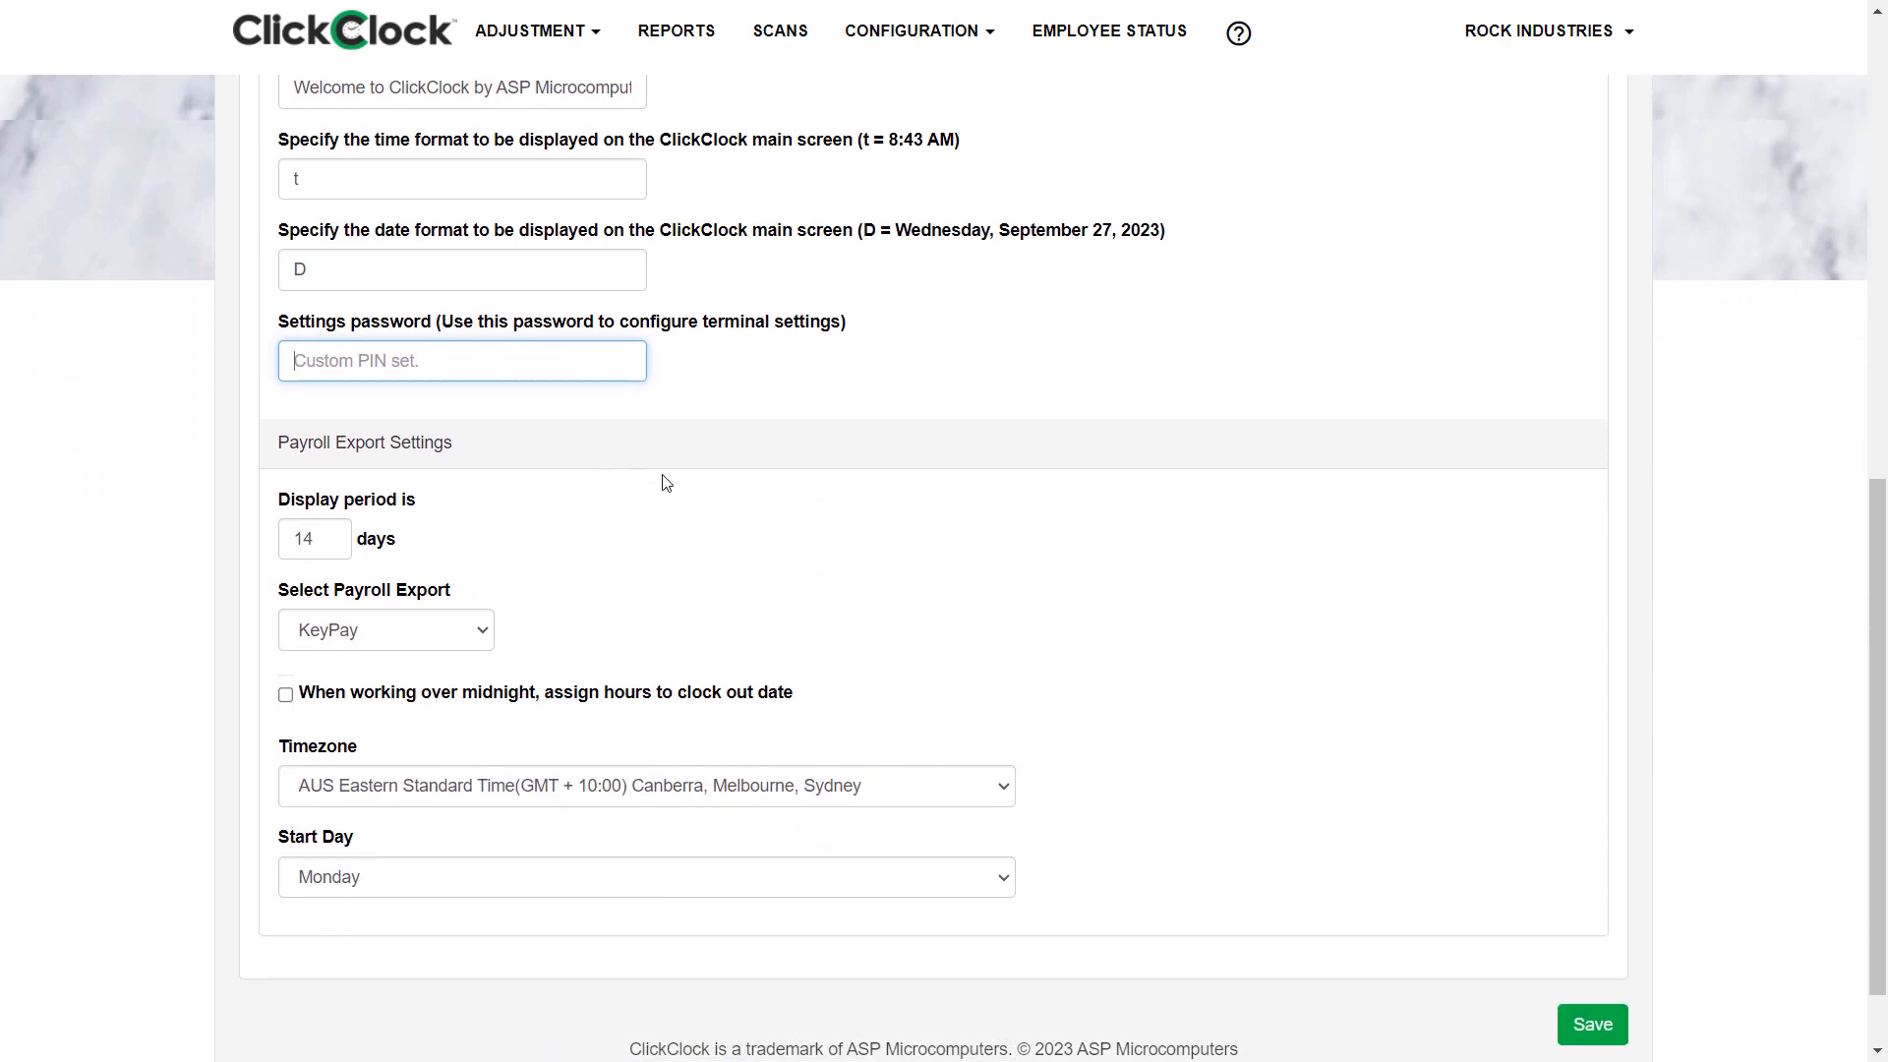
{"action": "scroll", "coordinate": [900, 617], "scroll_direction": "down", "scroll_amount": 1}
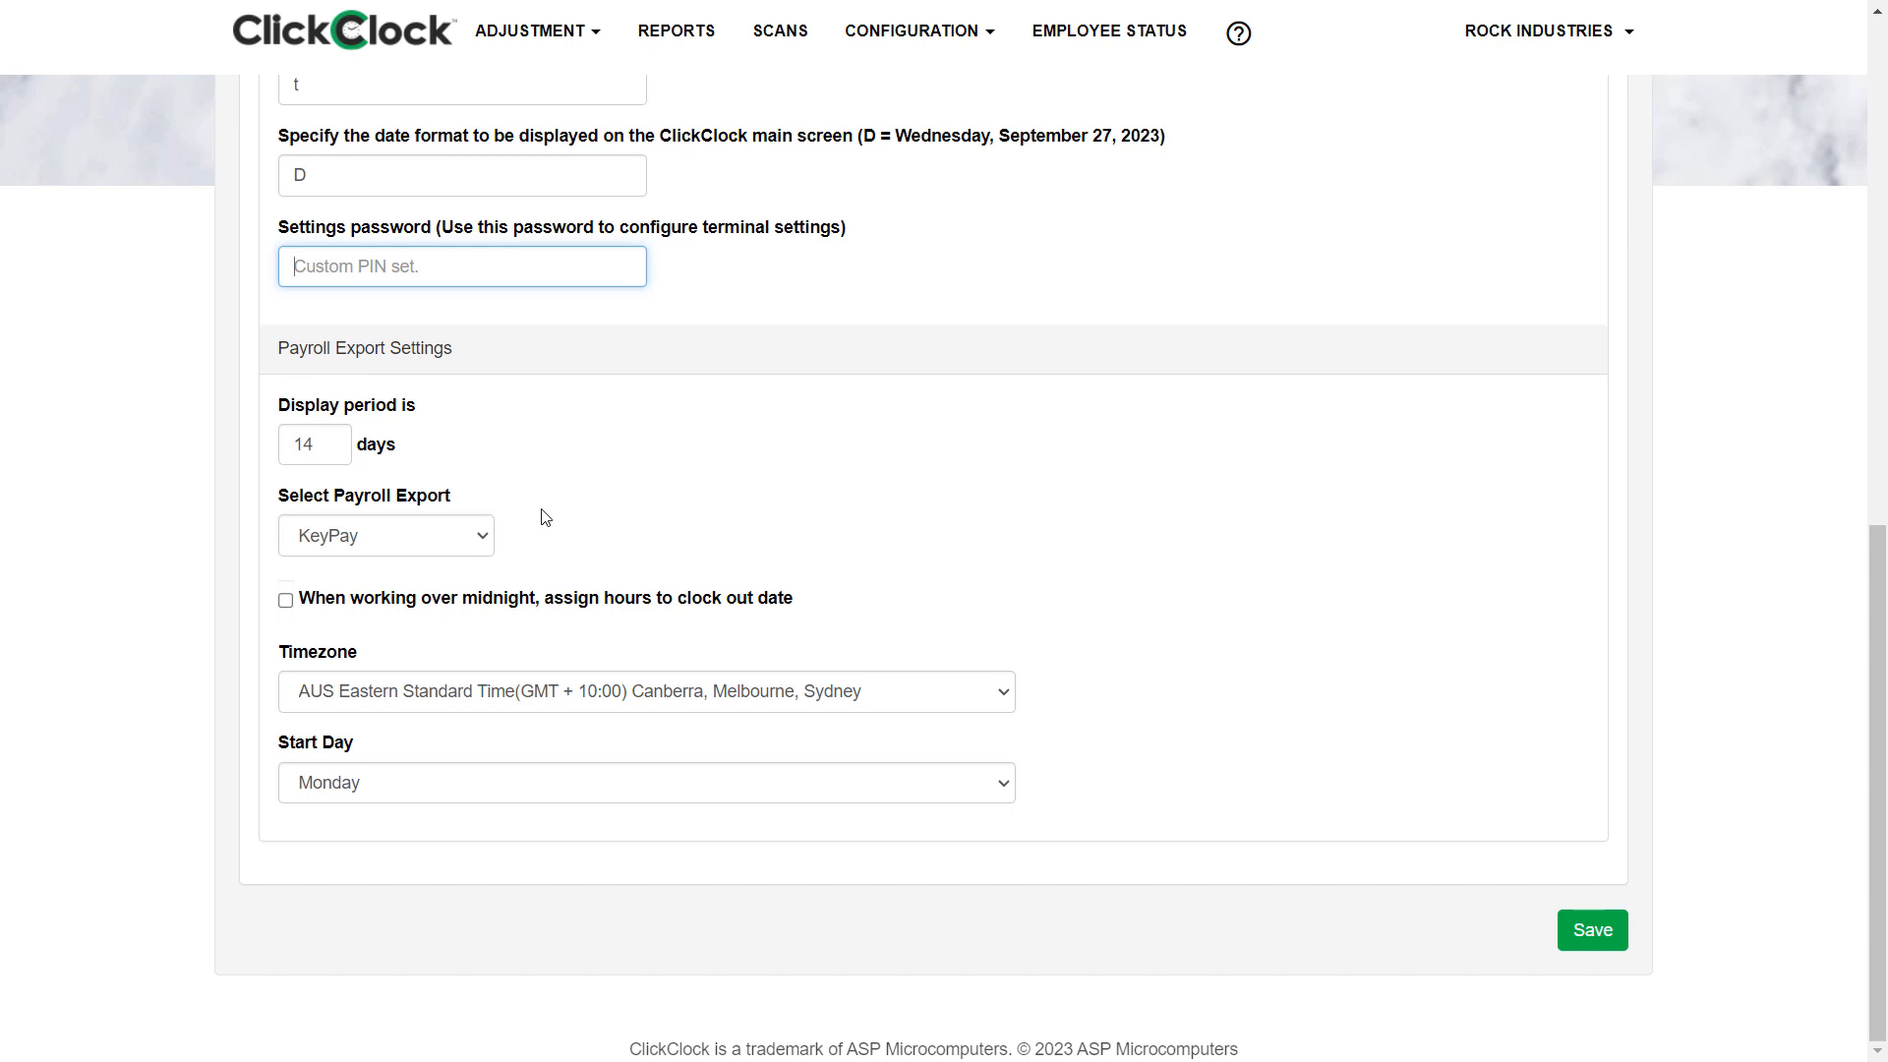
{"action": "left_click", "coordinate": [484, 539]}
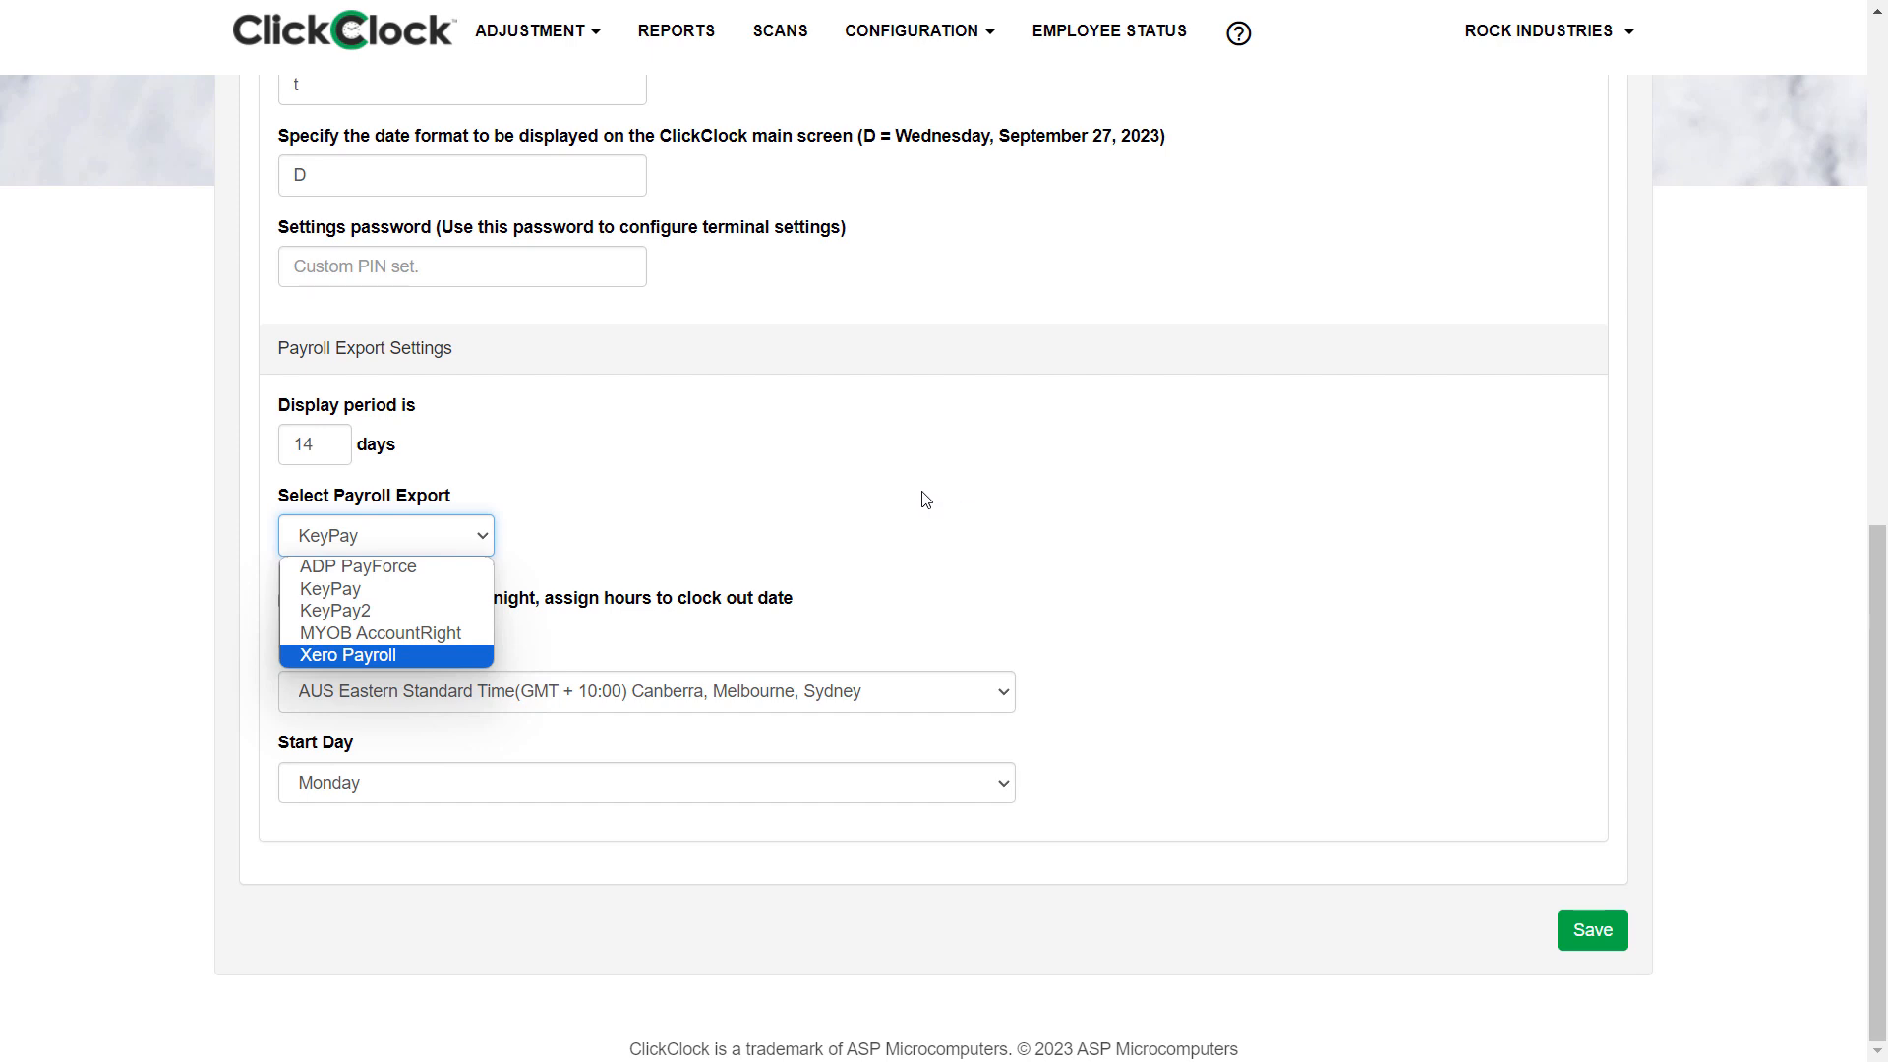
{"action": "left_click", "coordinate": [950, 504]}
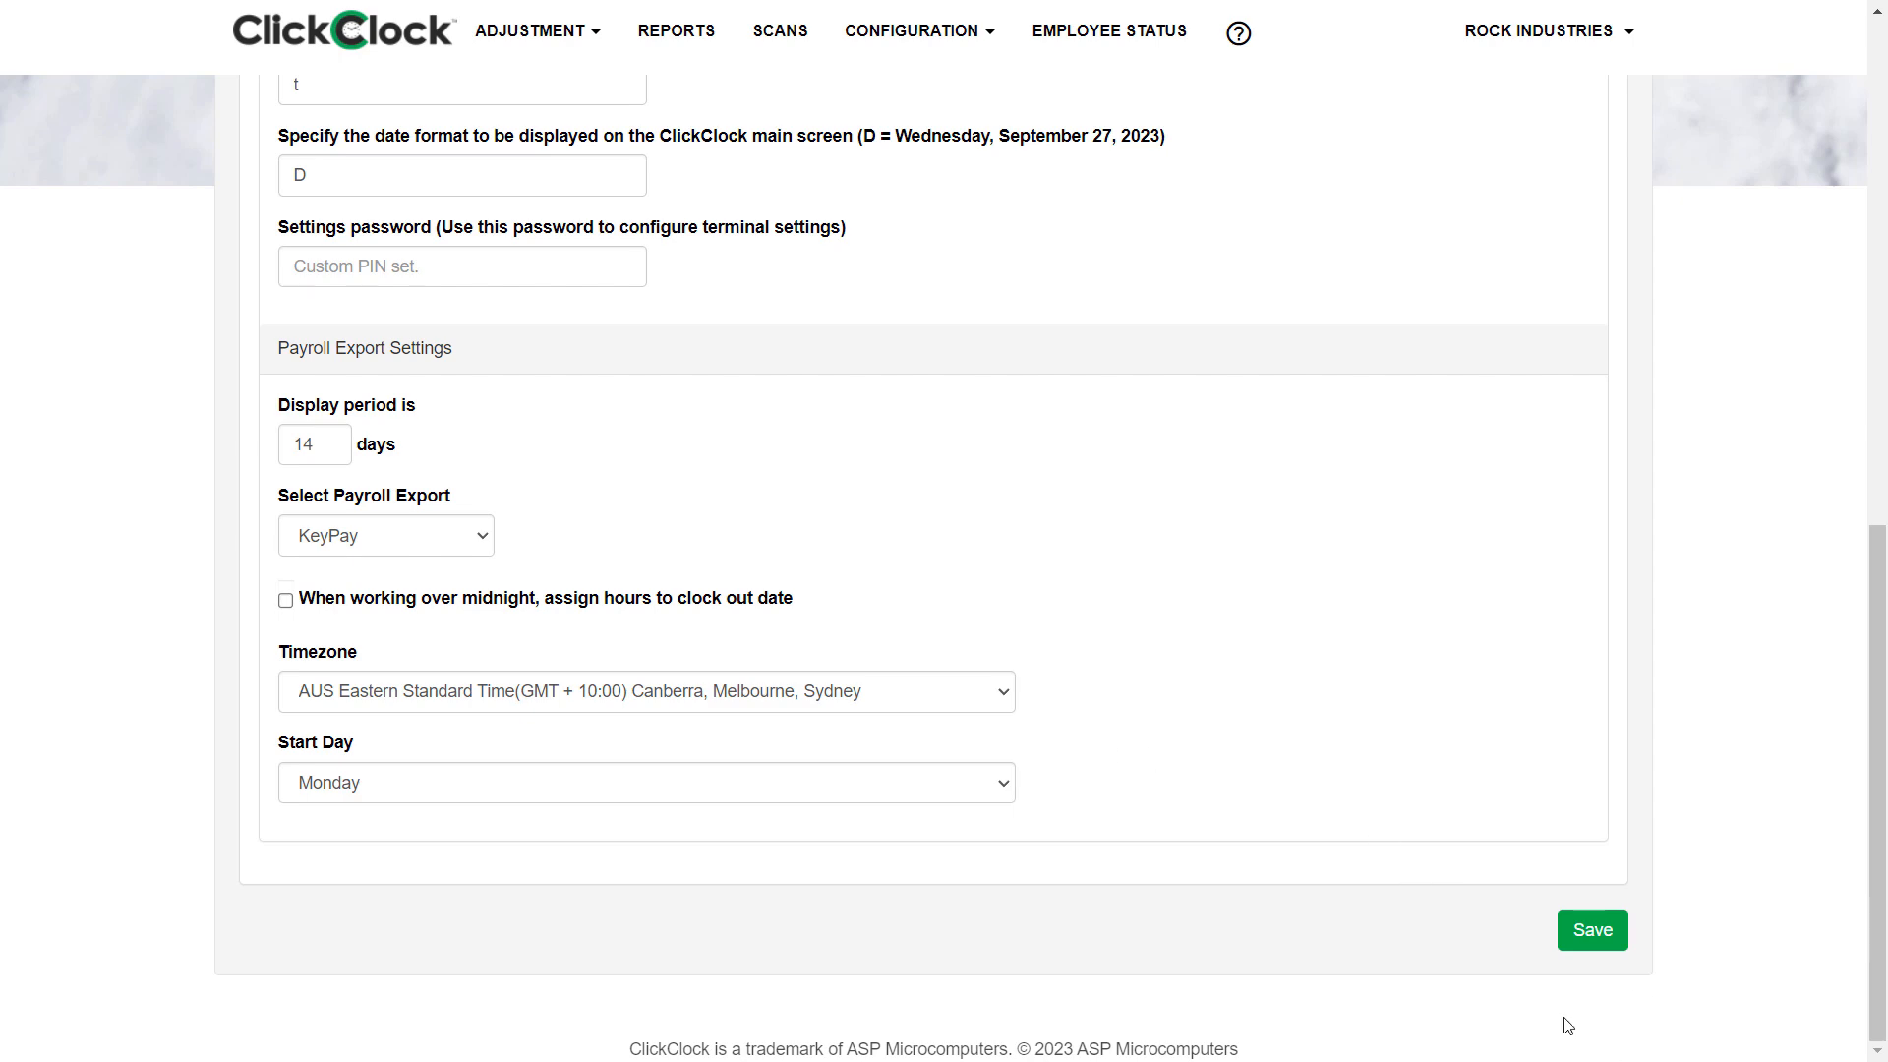
{"action": "scroll", "coordinate": [1280, 537], "scroll_direction": "up", "scroll_amount": 10}
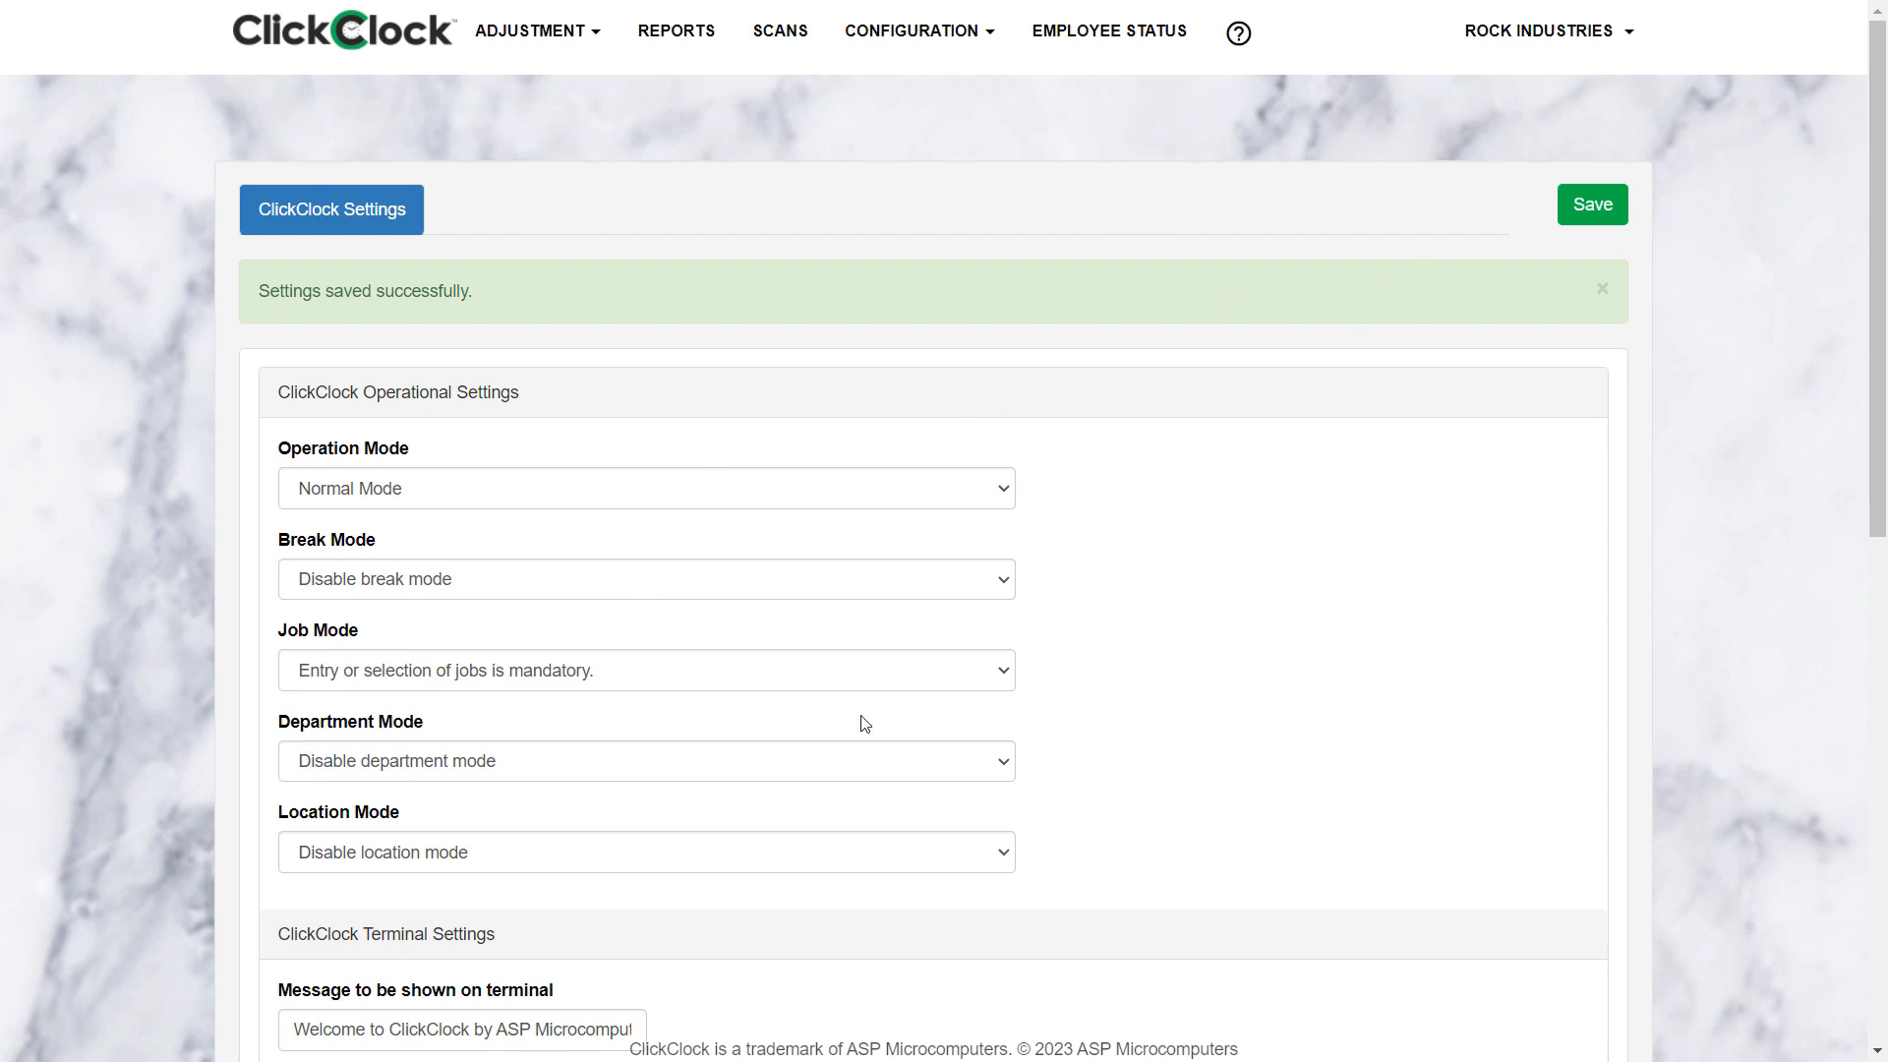
Open the employee status page and examine which employees are clocked in, on a job, on break or clocked out.
{"action": "left_click", "coordinate": [991, 37]}
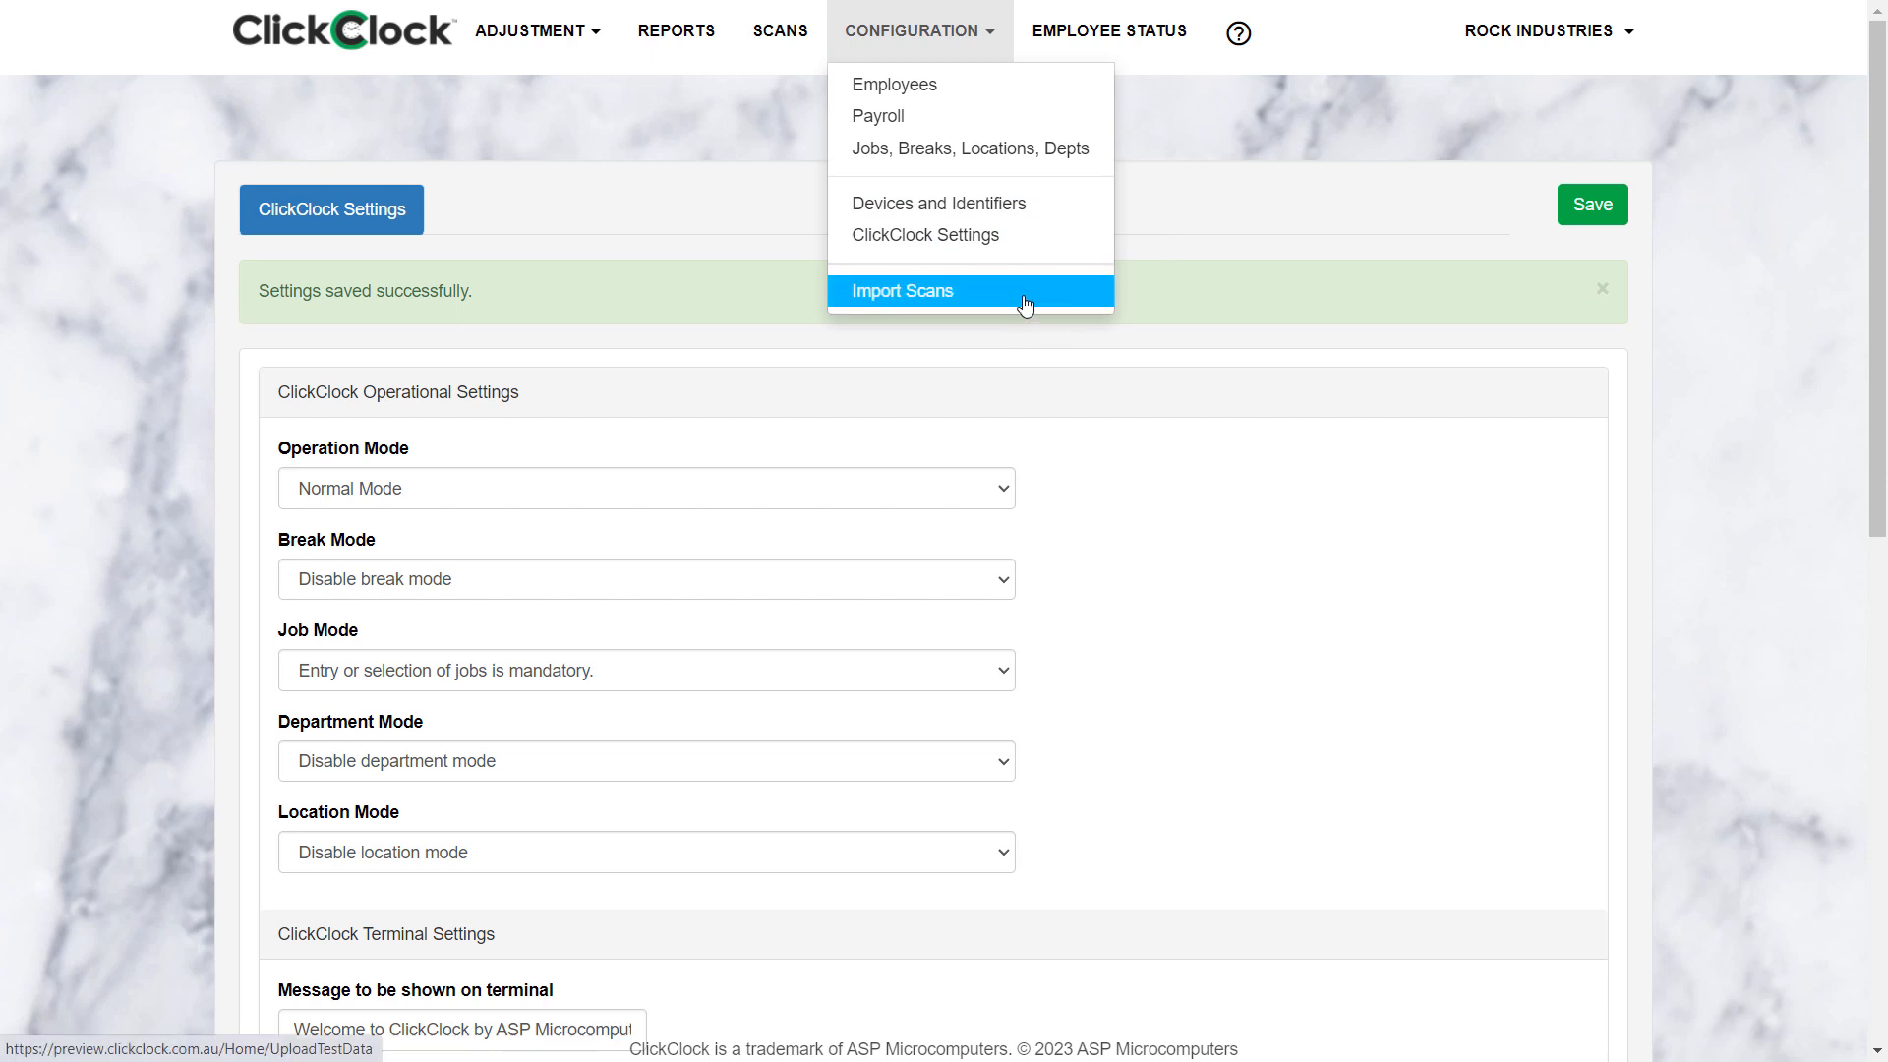
{"action": "left_click", "coordinate": [1151, 37]}
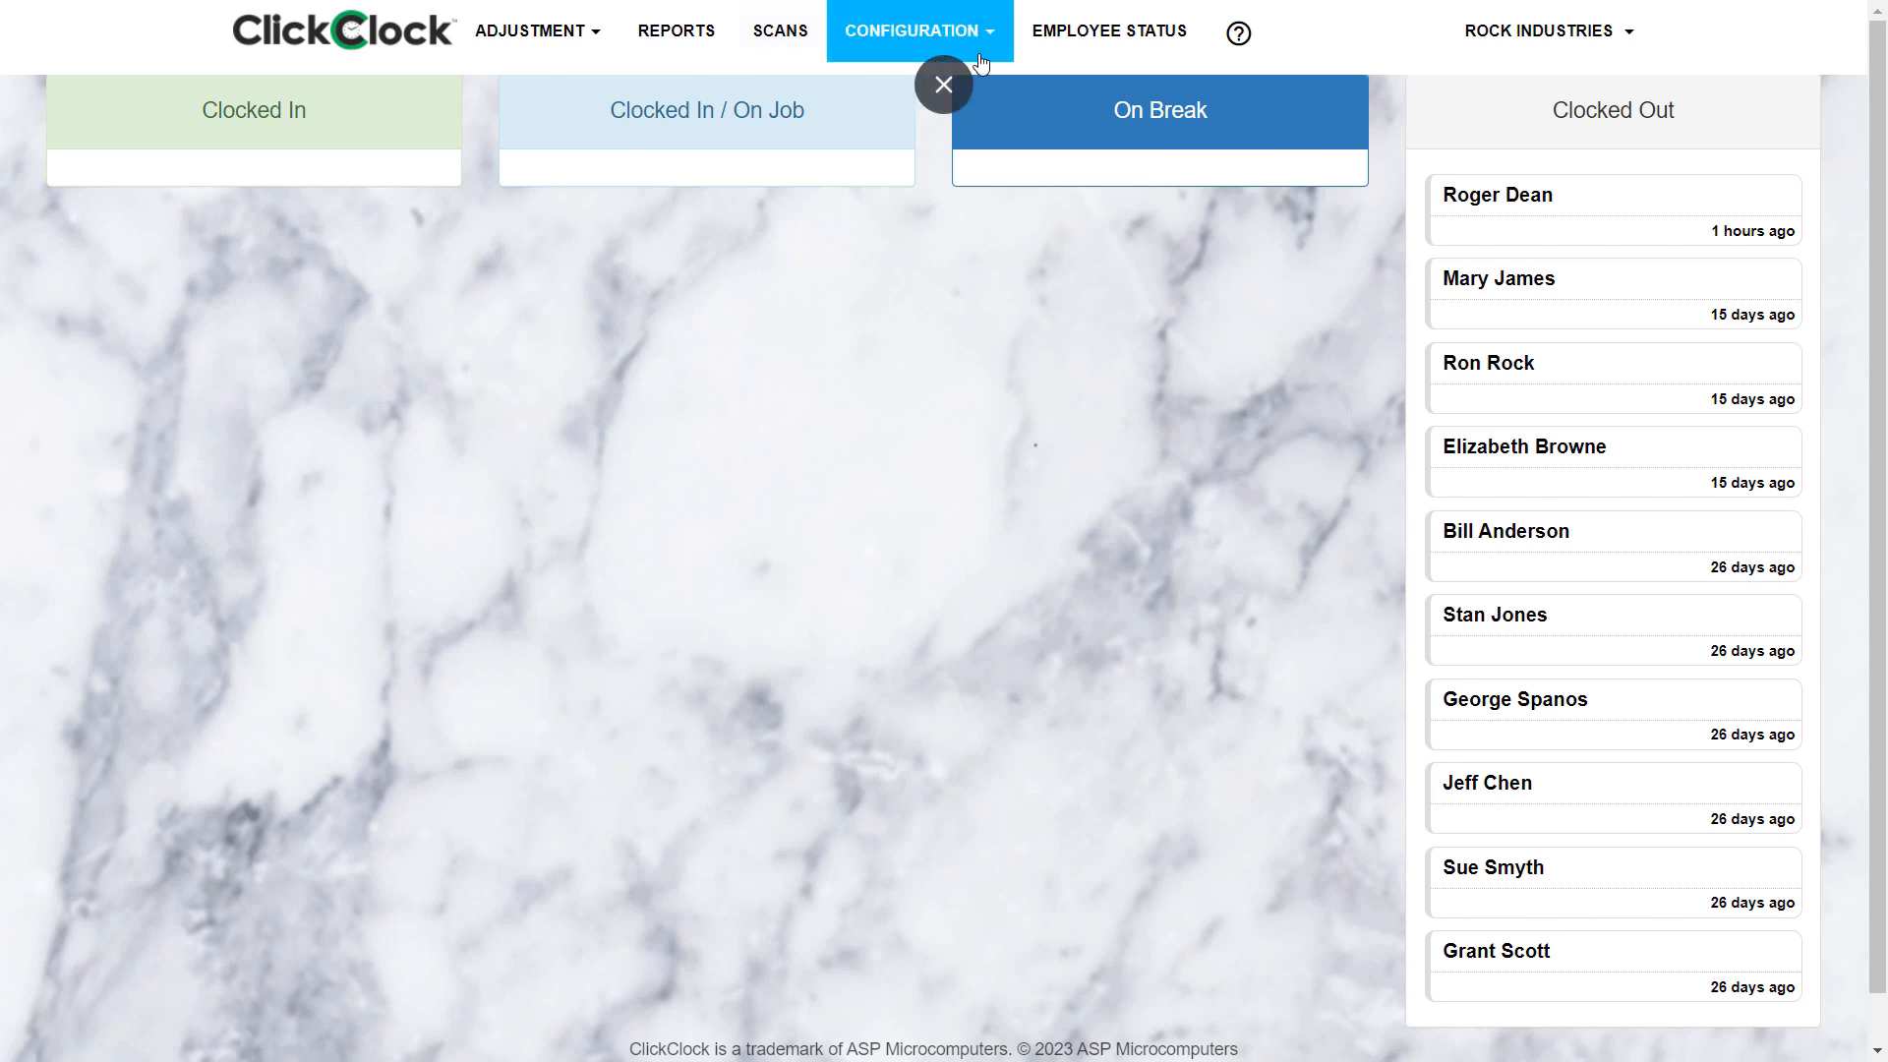
{"action": "left_click", "coordinate": [781, 31]}
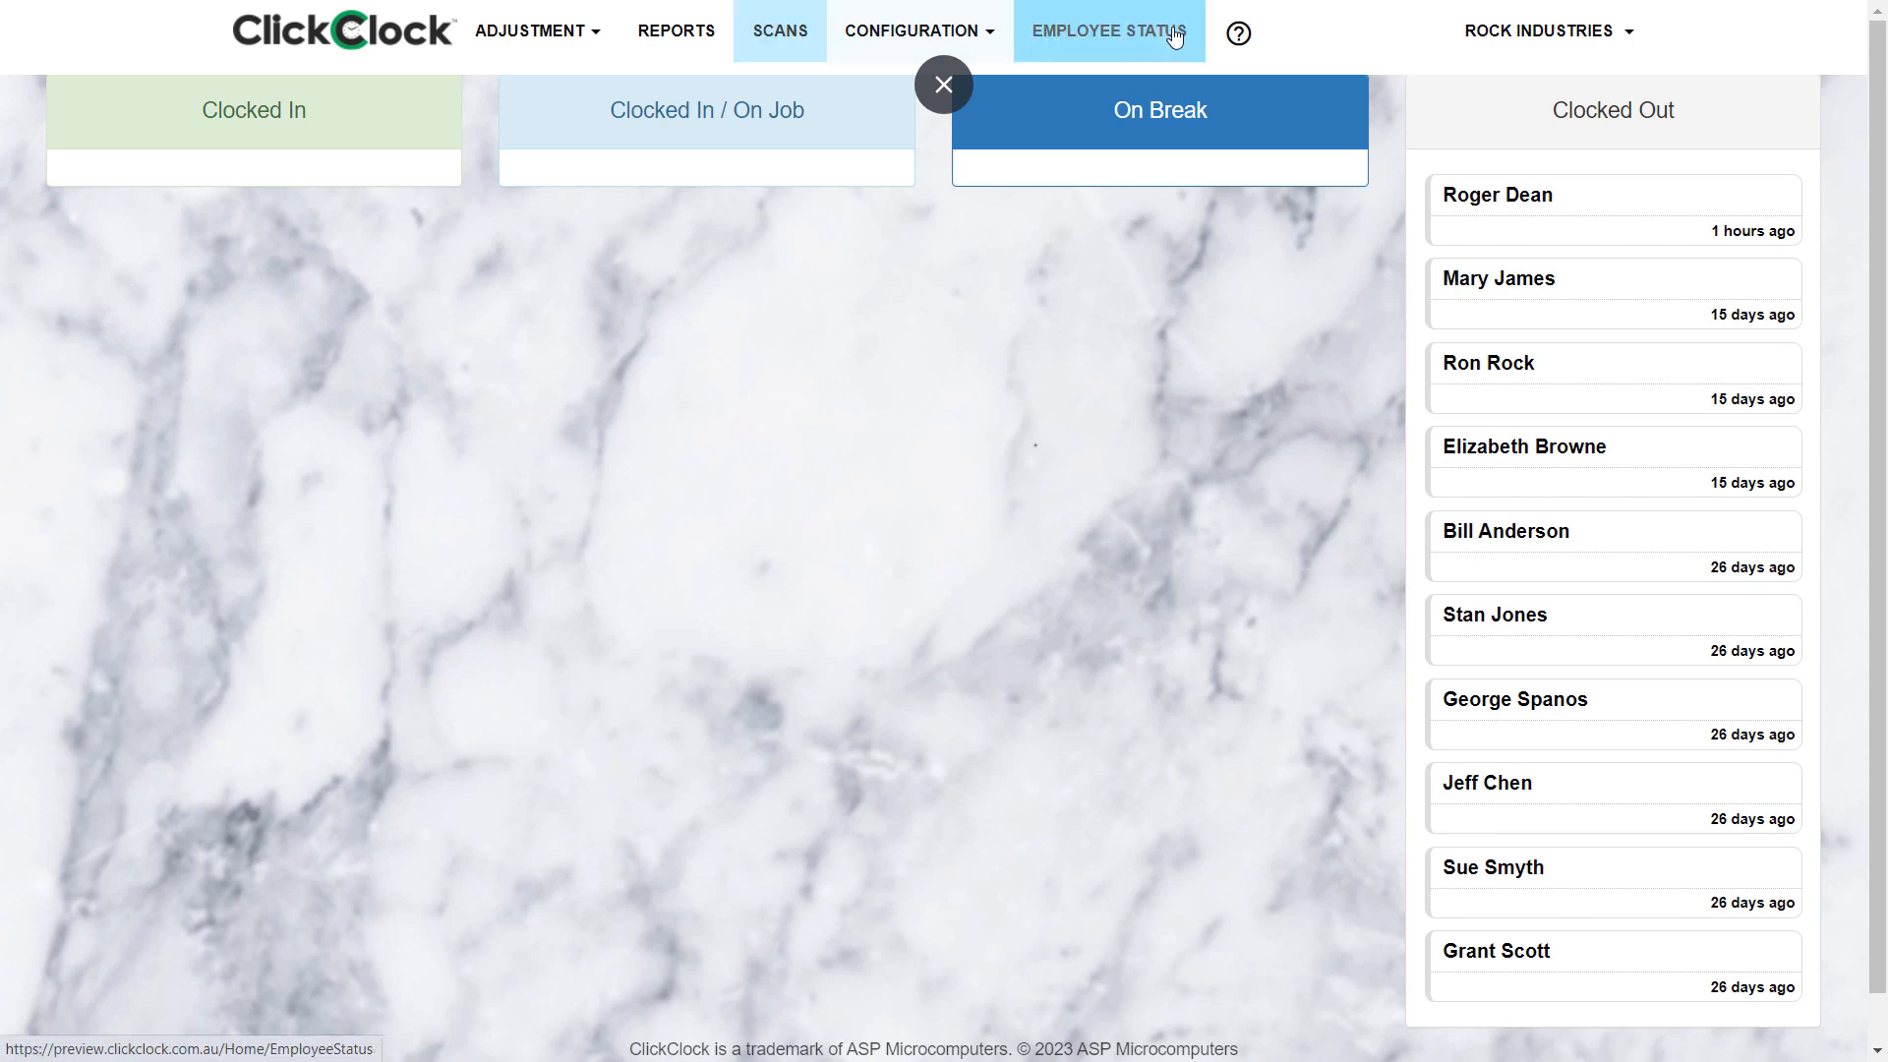
{"action": "left_click", "coordinate": [1155, 32]}
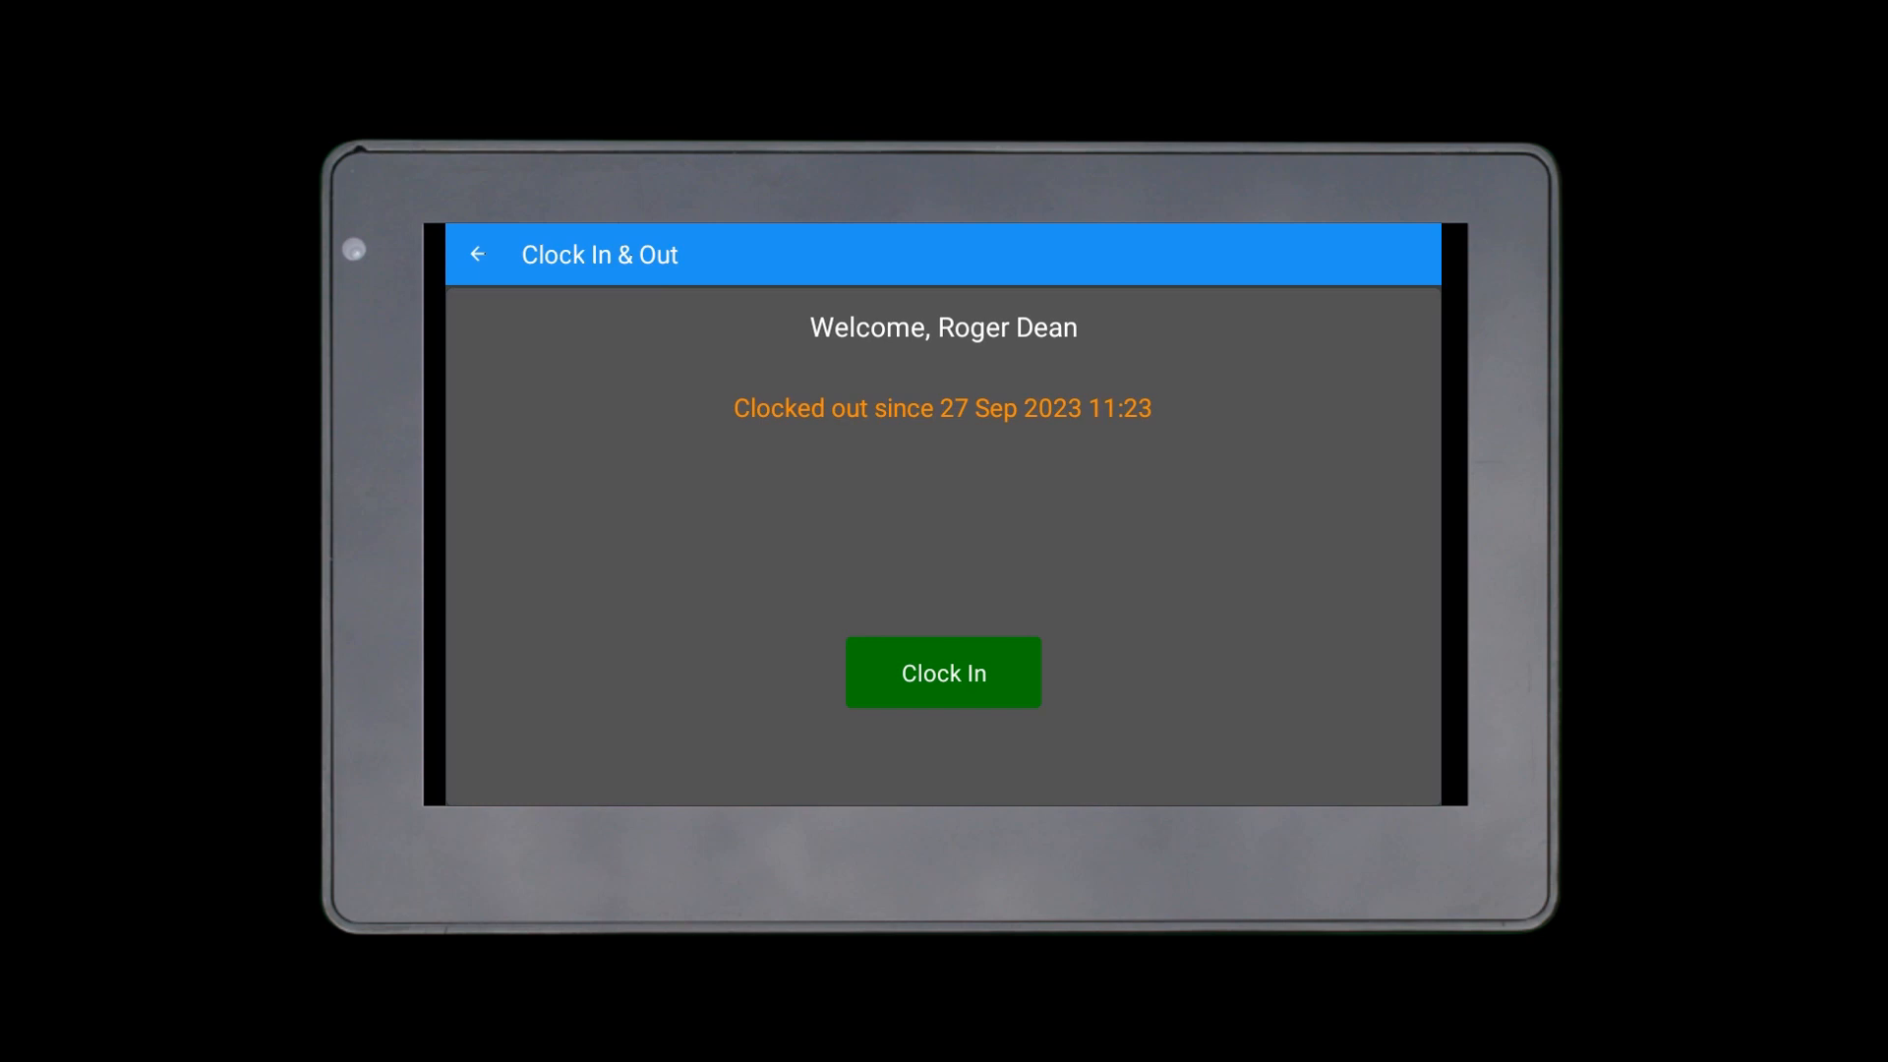
On the ClickClock terminal, clock the welcomed employee in and select job 2000.
{"action": "left_click", "coordinate": [943, 673]}
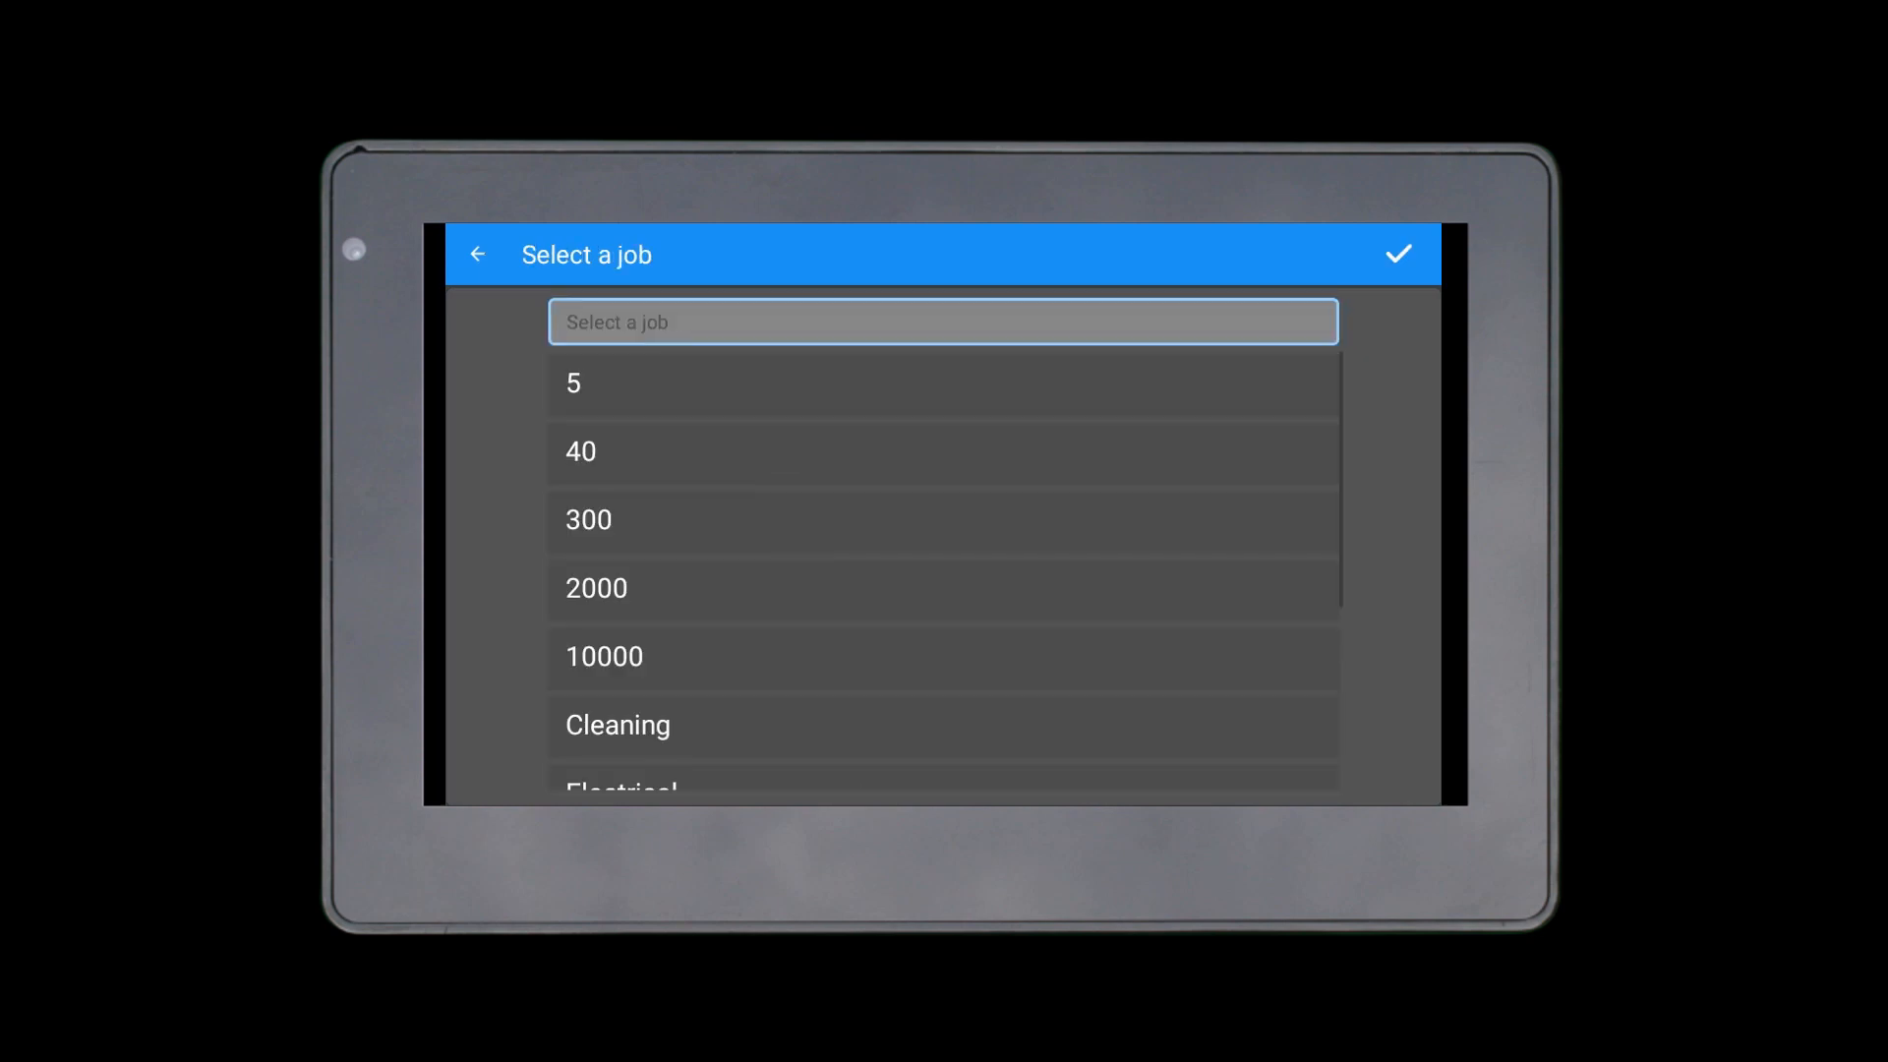
{"action": "left_click", "coordinate": [804, 589]}
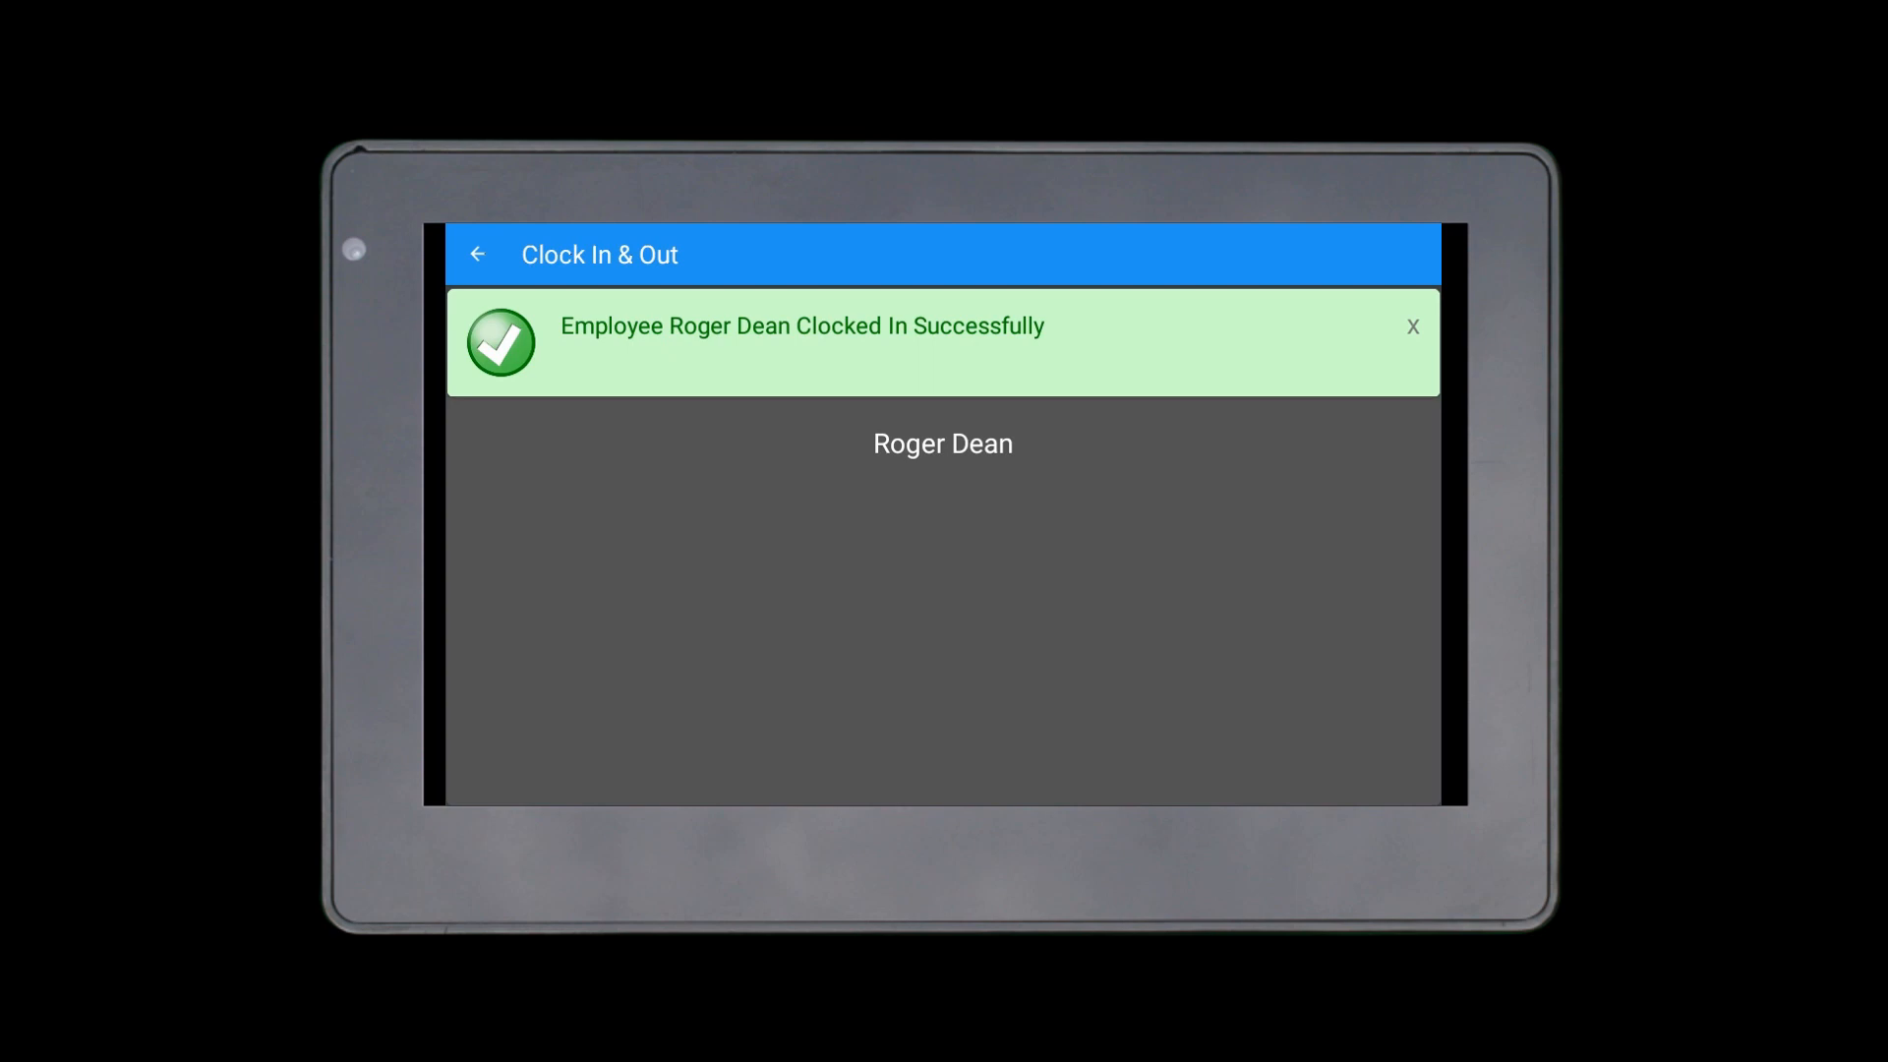